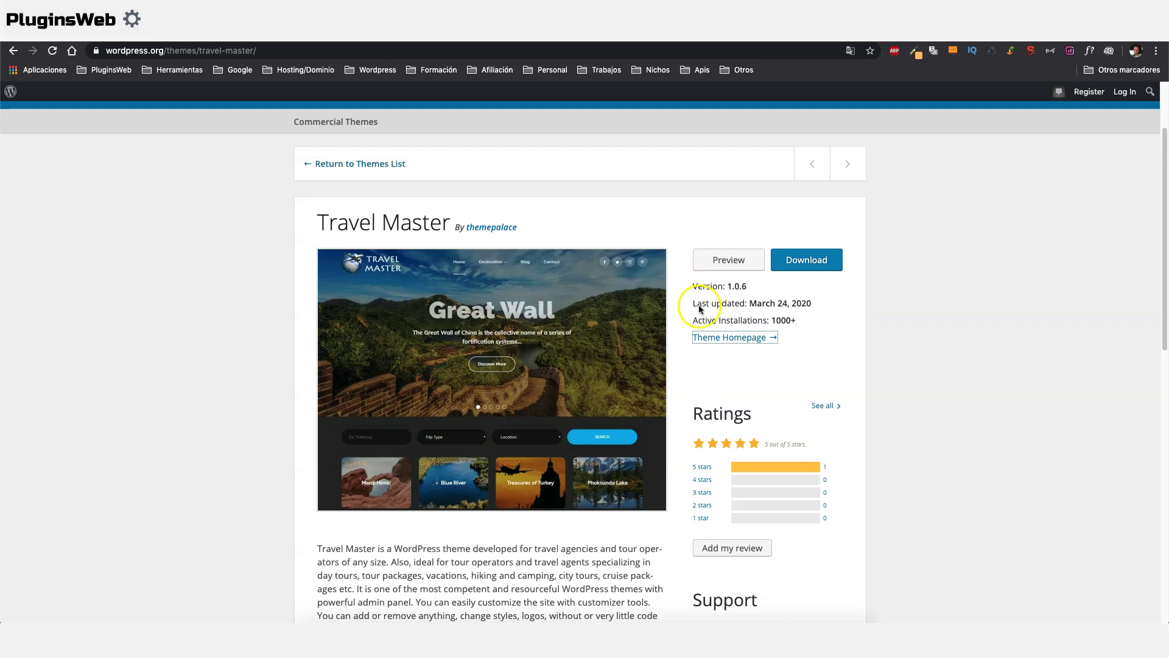
# Review the Travel Master theme's version, update date and active installations on its WordPress.org page.
pyautogui.moveTo(773, 320); pyautogui.dragTo(783, 320)
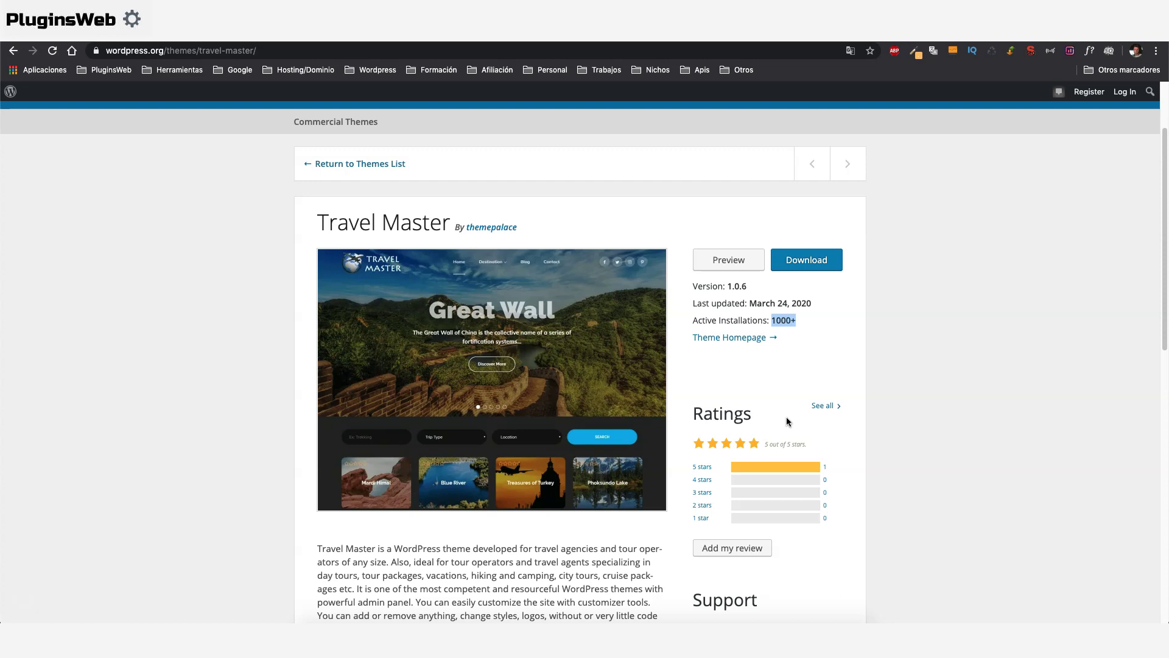
pyautogui.scroll(2, 787, 416)
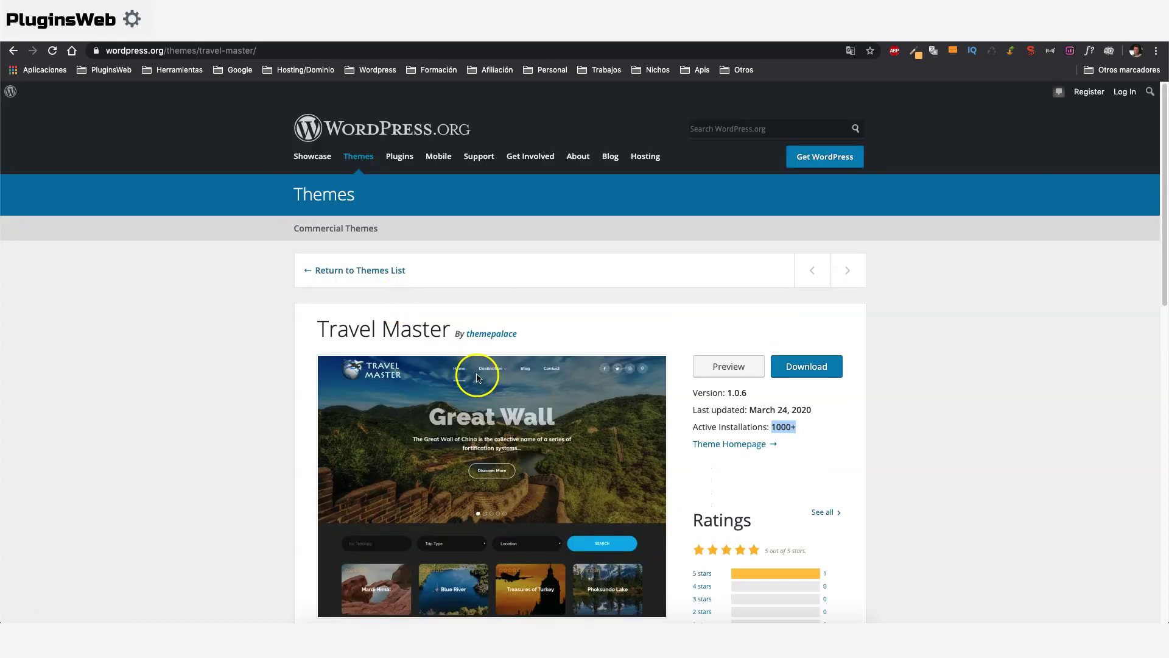
pyautogui.scroll(-1, 478, 378)
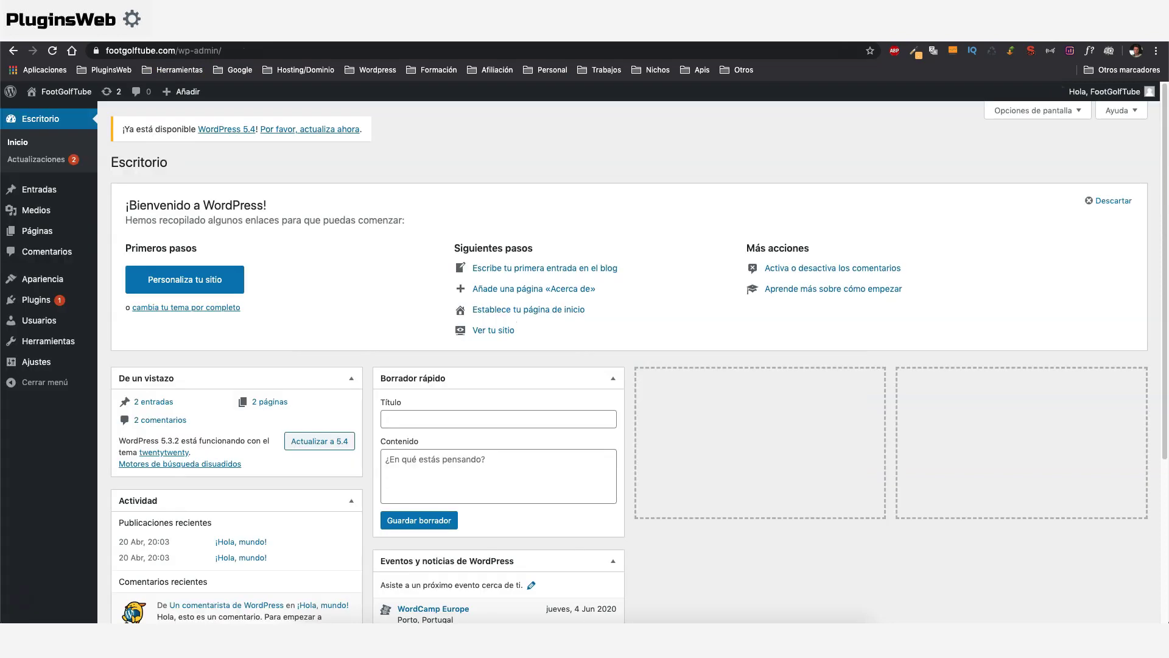
# Search the site's new themes for "travel master" and install and activate the Travel Master theme.
pyautogui.moveTo(27, 280)
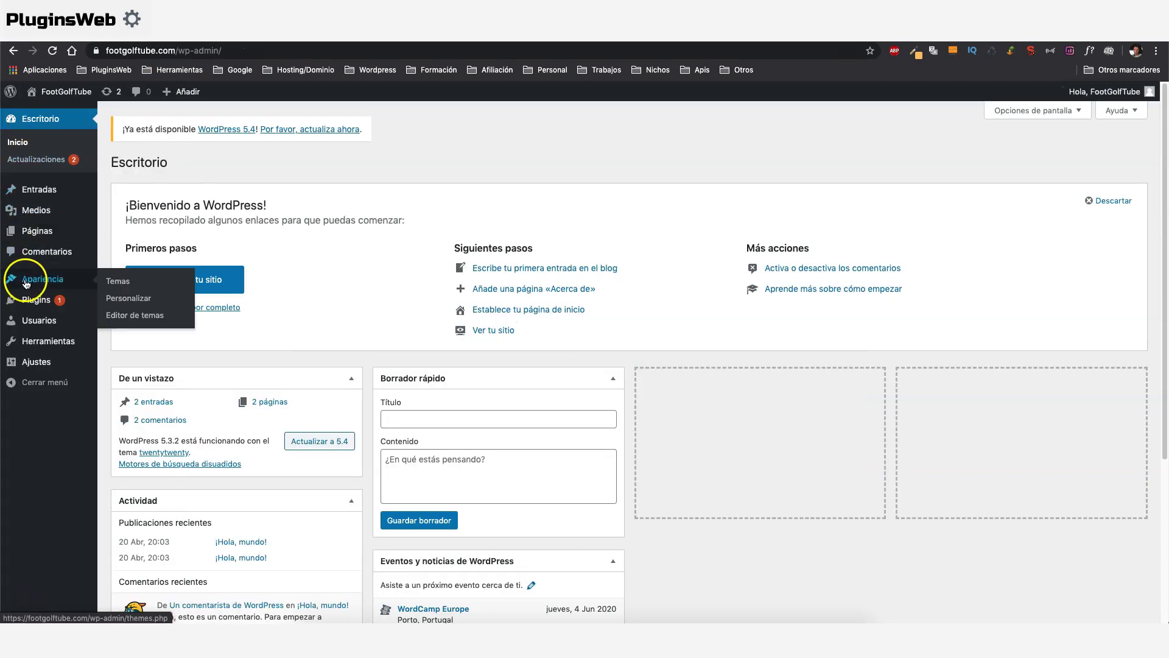
pyautogui.click(119, 281)
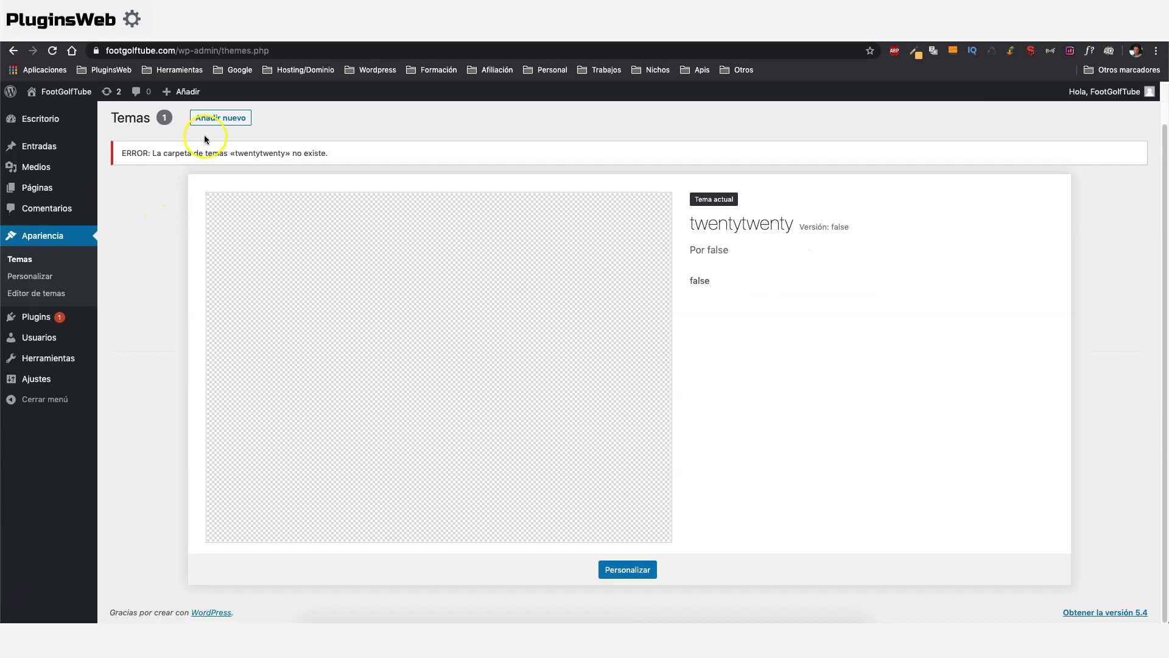
pyautogui.click(221, 116)
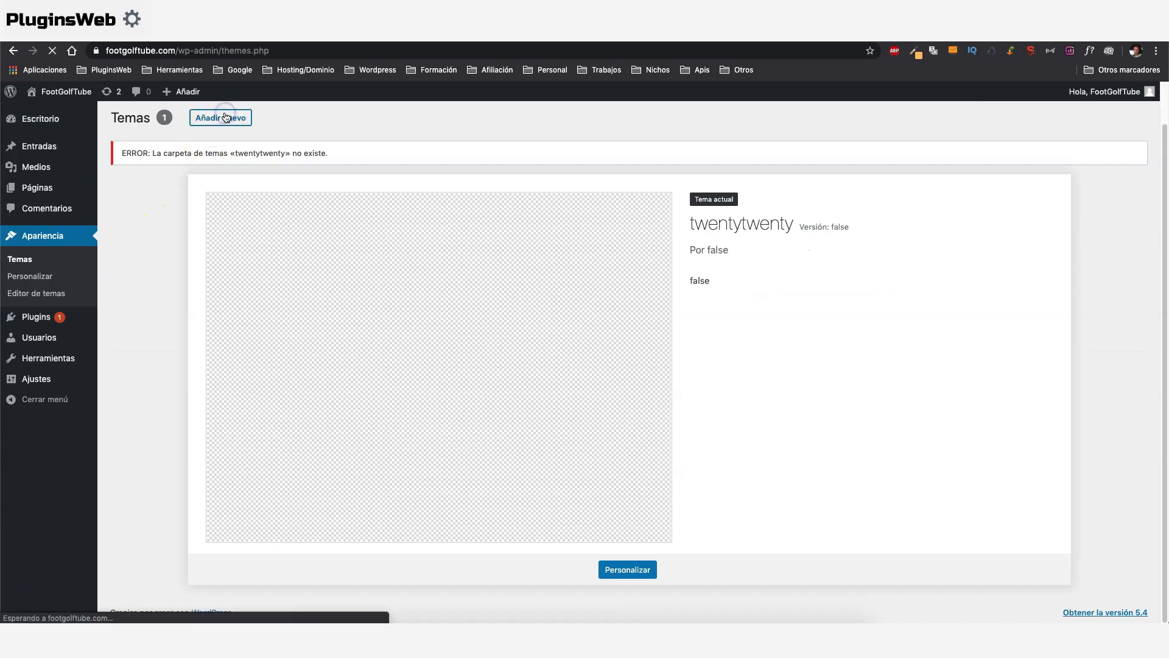
pyautogui.click(1051, 197)
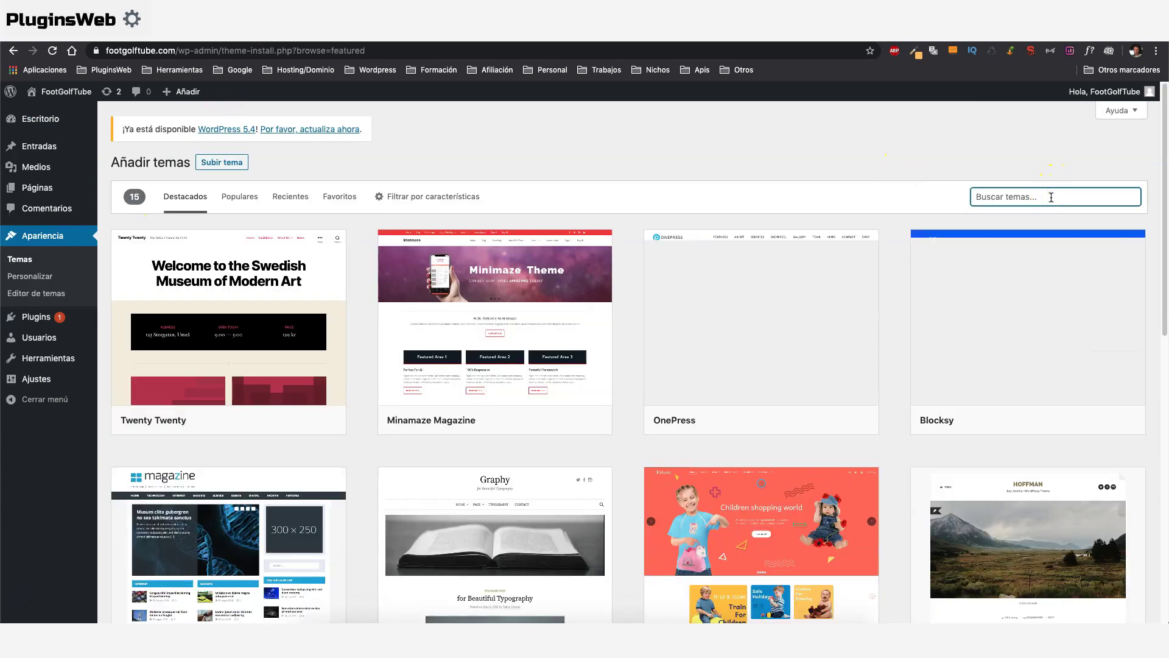
pyautogui.write('travel master')
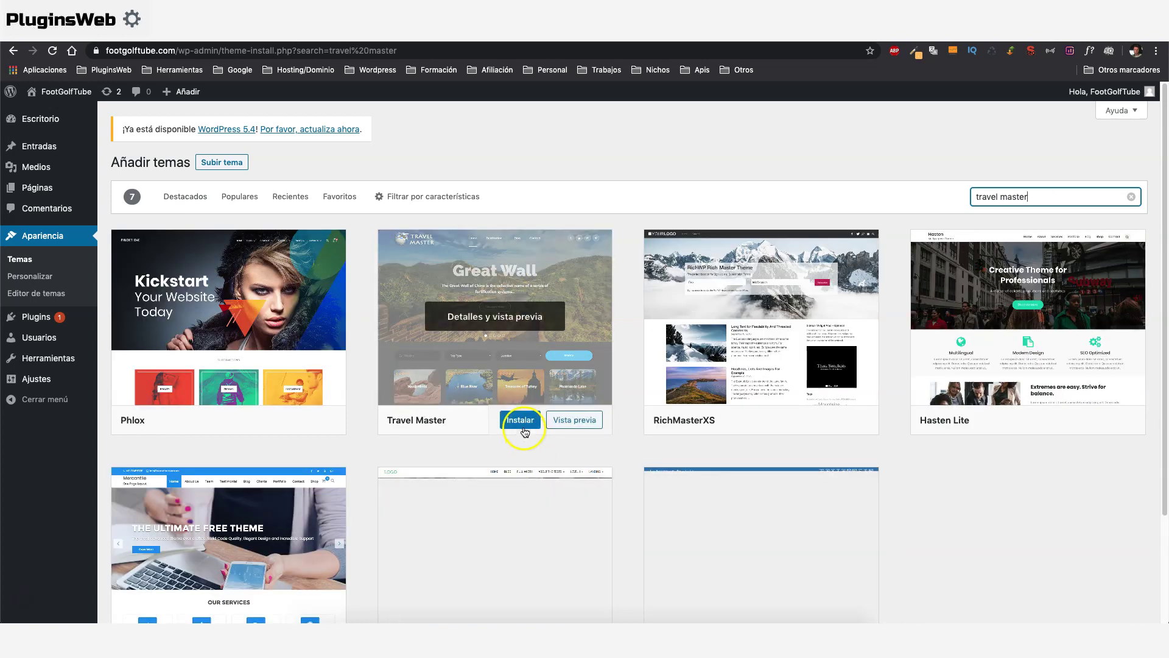
pyautogui.click(520, 423)
pyautogui.click(522, 424)
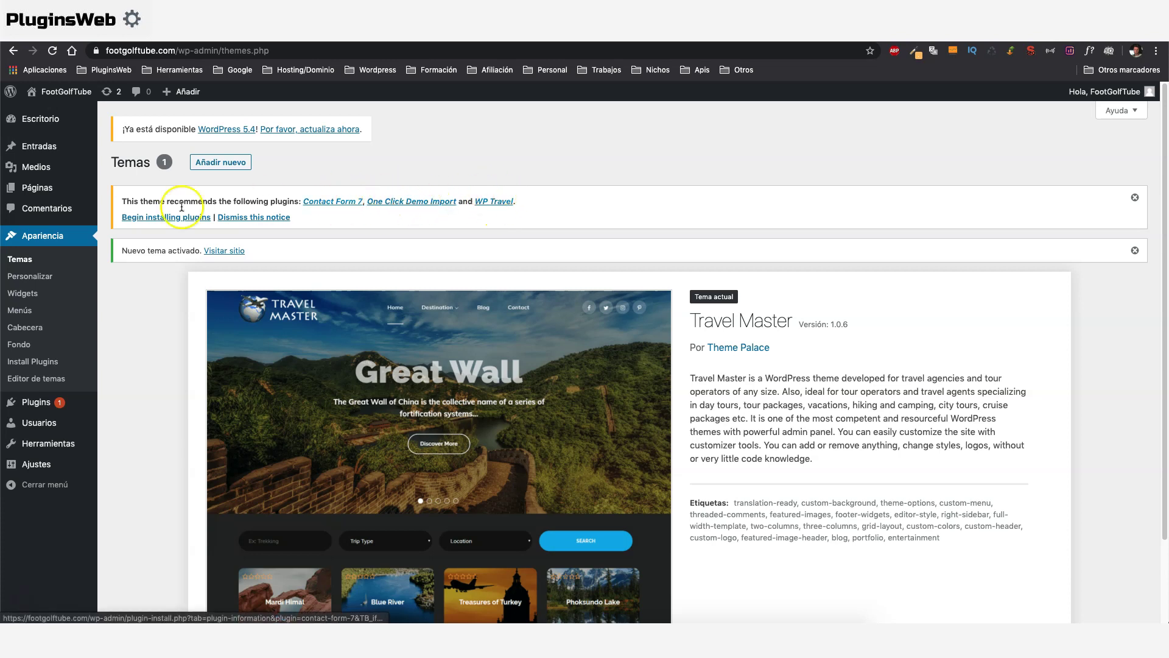
# Bulk install the recommended plugins Contact Form 7, One Click Demo Import and WP Travel.
pyautogui.click(158, 217)
pyautogui.click(125, 230)
pyautogui.click(145, 211)
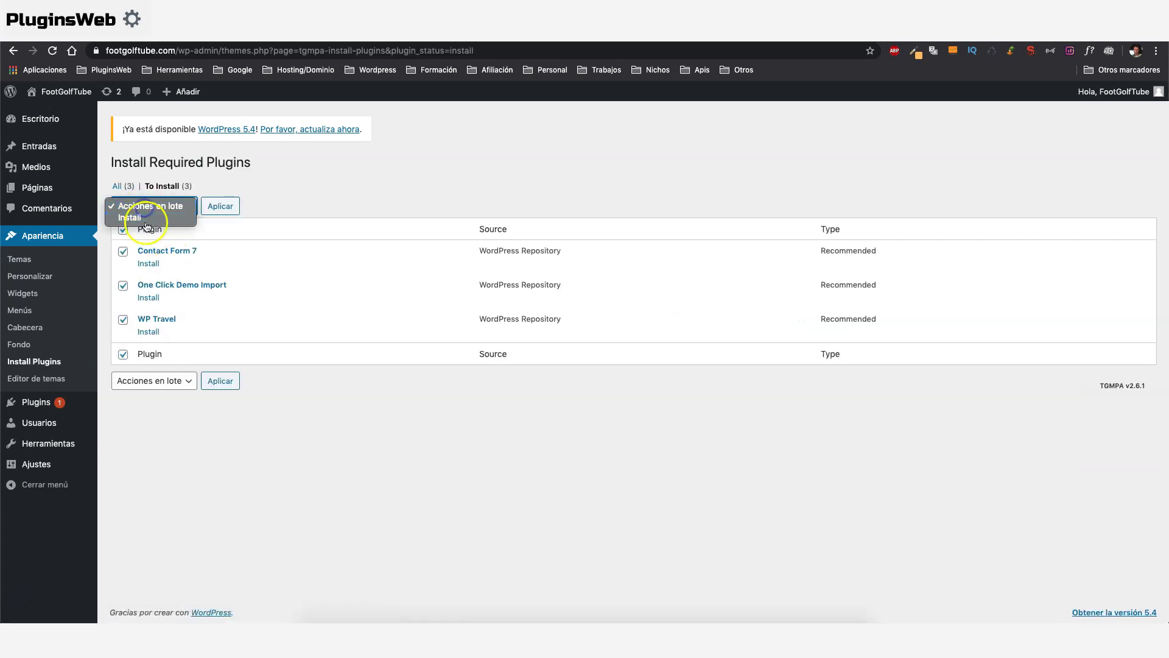
pyautogui.click(145, 218)
pyautogui.click(220, 207)
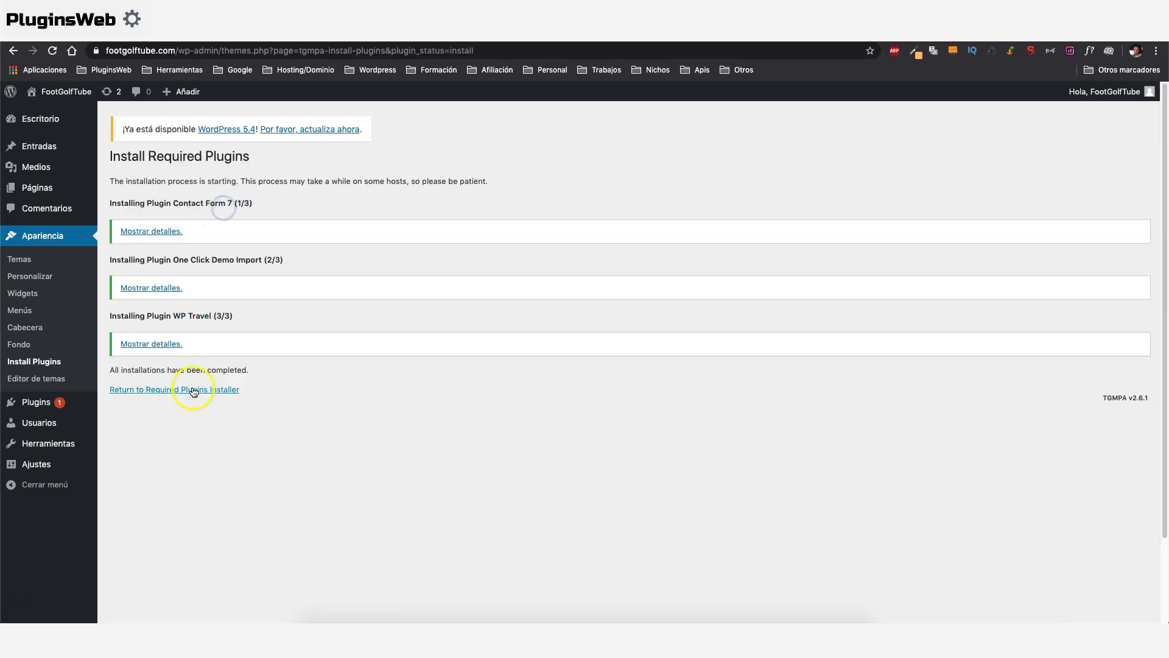
# Bulk activate Contact Form 7, One Click Demo Import and WP Travel, and reload the admin page.
pyautogui.click(192, 393)
pyautogui.click(123, 232)
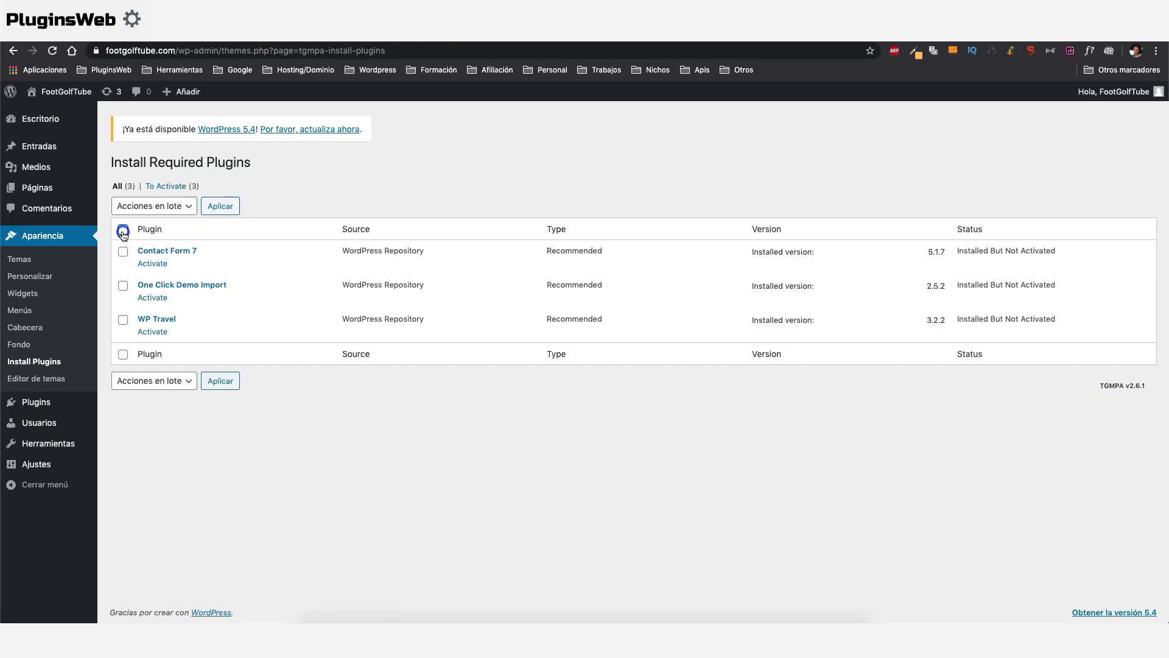
pyautogui.click(148, 207)
pyautogui.click(143, 241)
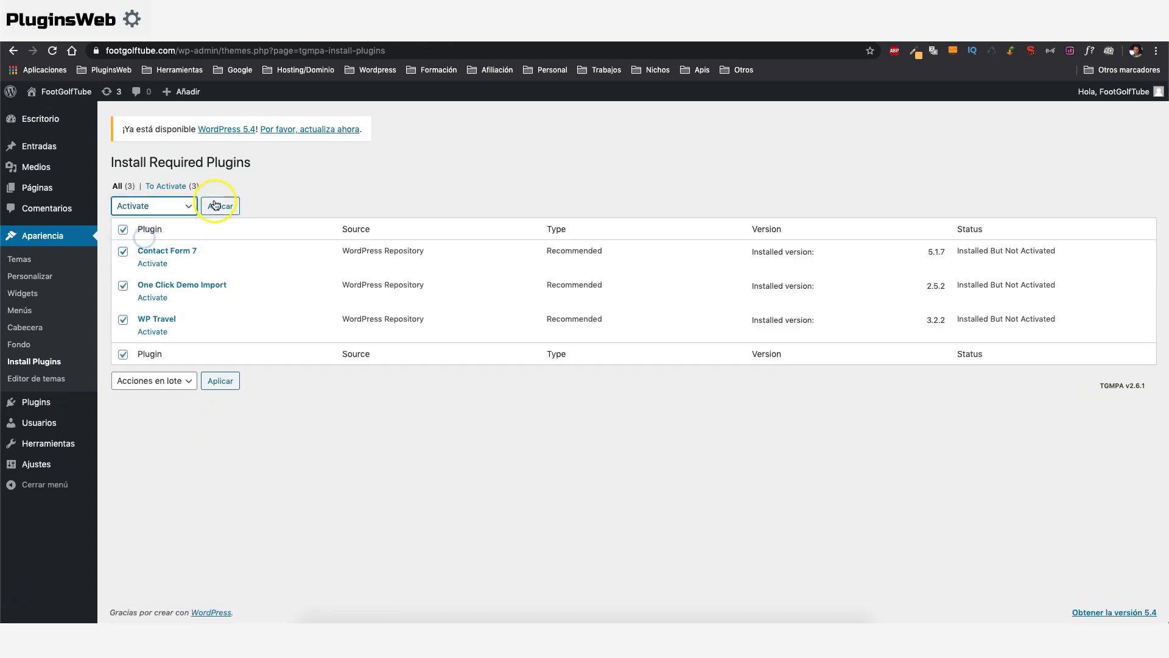
pyautogui.click(220, 206)
pyautogui.click(52, 51)
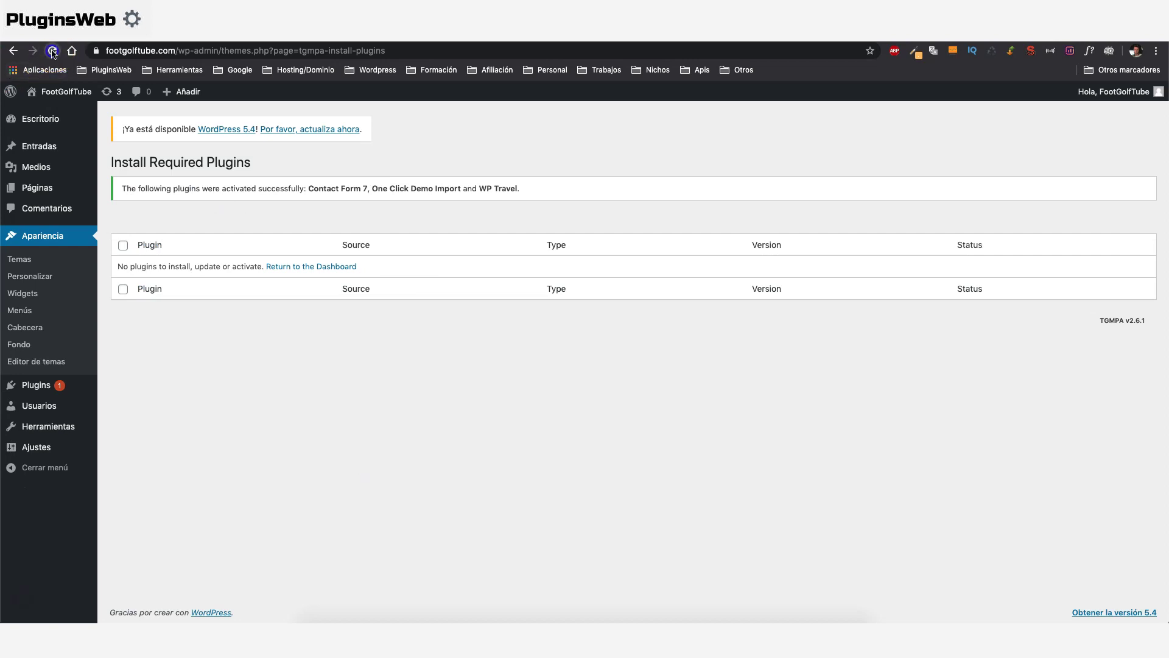
# Dismiss the WP Travel menu notice and open the Import Demo Data page.
pyautogui.moveTo(64, 191)
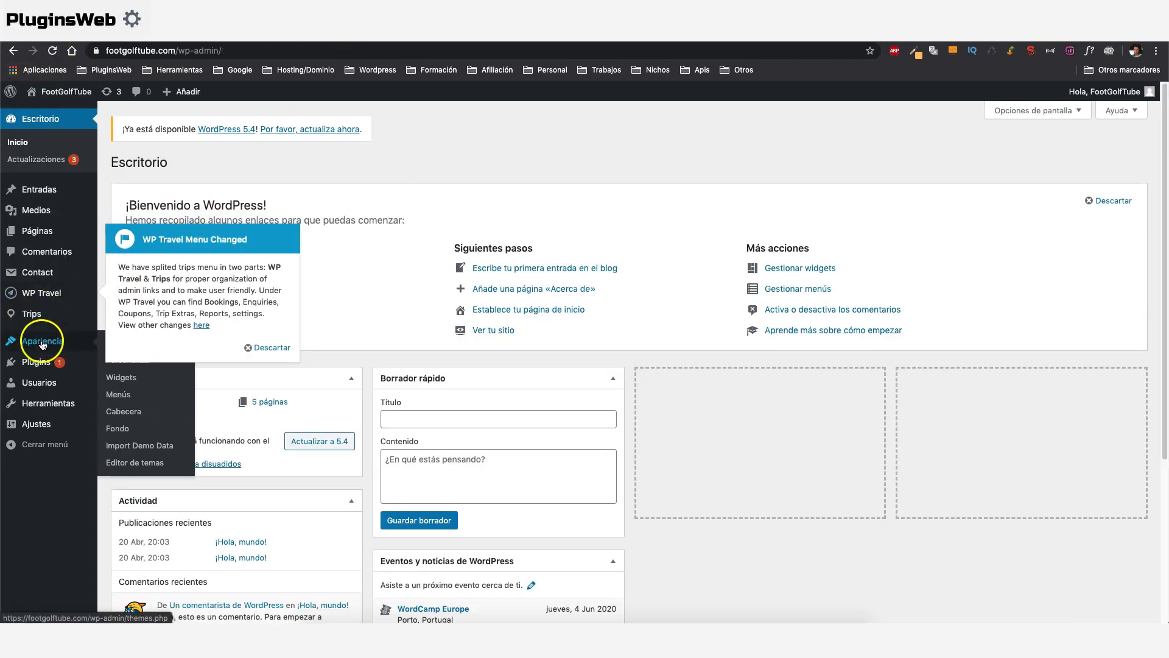
pyautogui.click(271, 347)
pyautogui.click(282, 367)
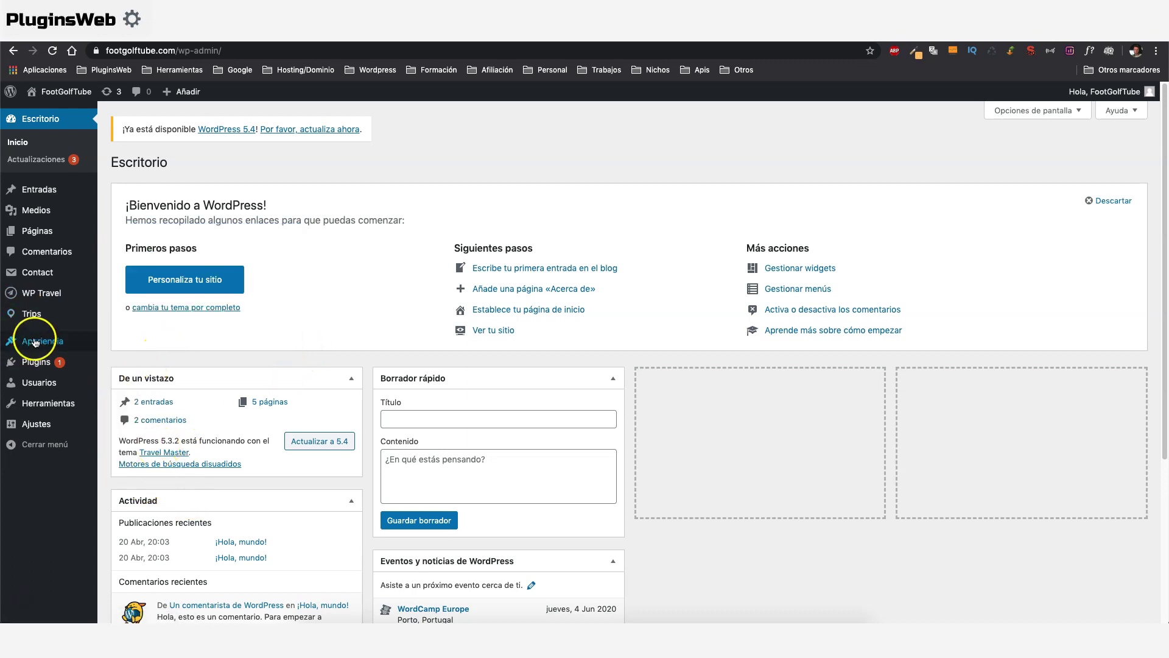
pyautogui.moveTo(31, 341)
pyautogui.click(151, 448)
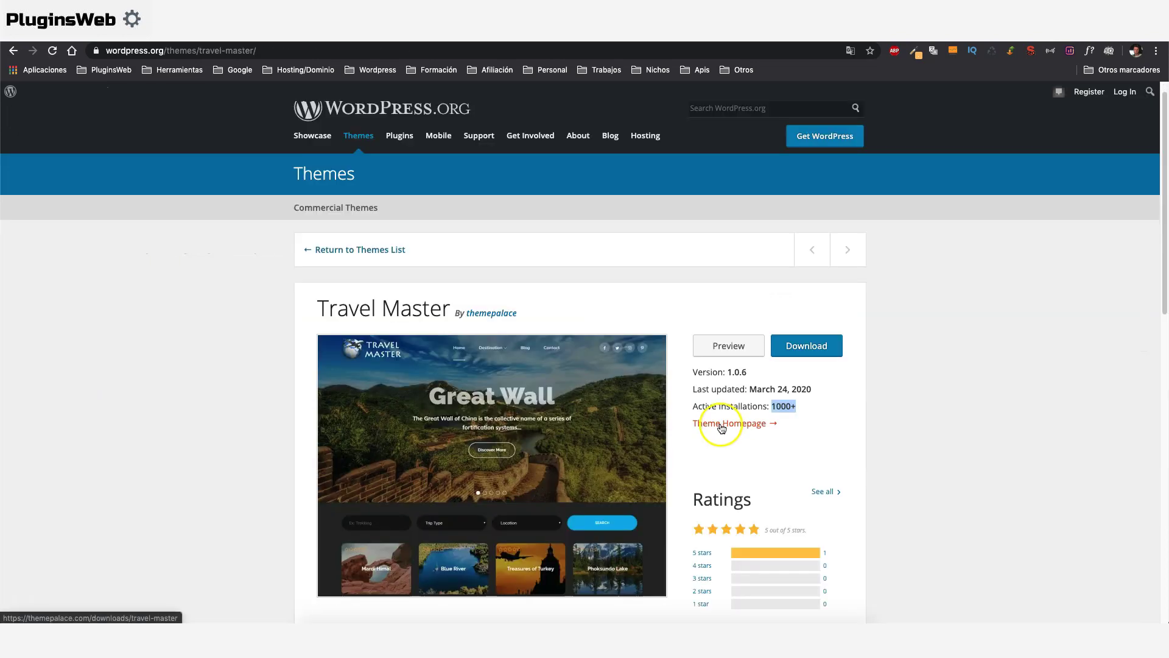
# Open the Travel Master instructions from the theme's homepage and download the demo file from the Demo file section.
pyautogui.click(721, 425)
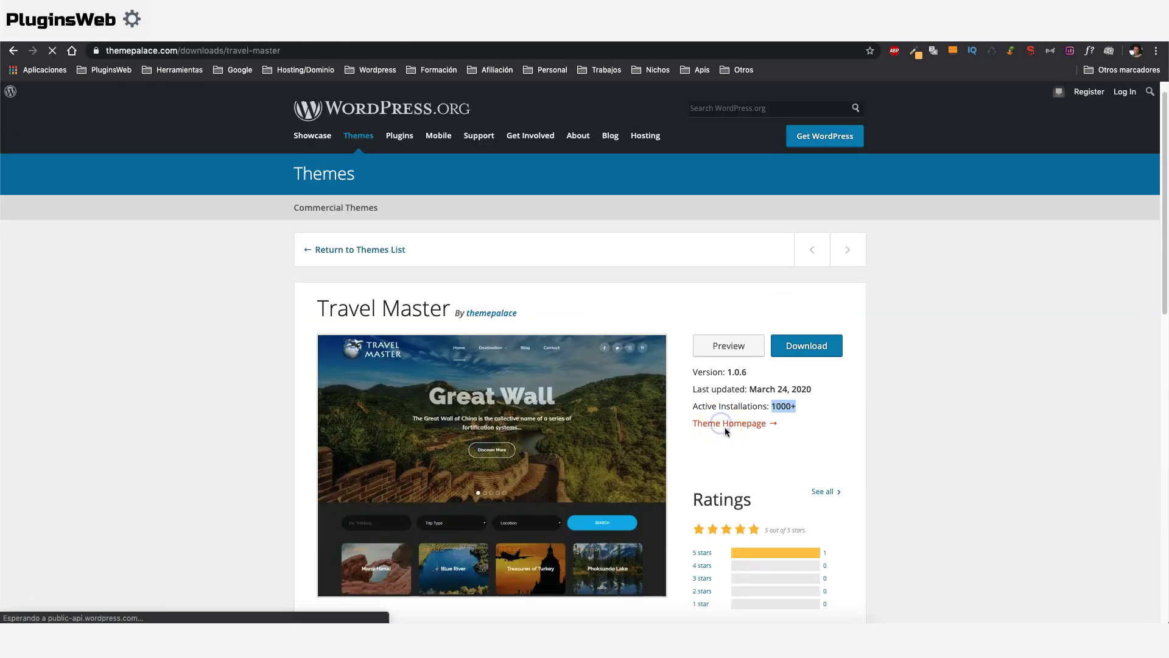
pyautogui.click(639, 330)
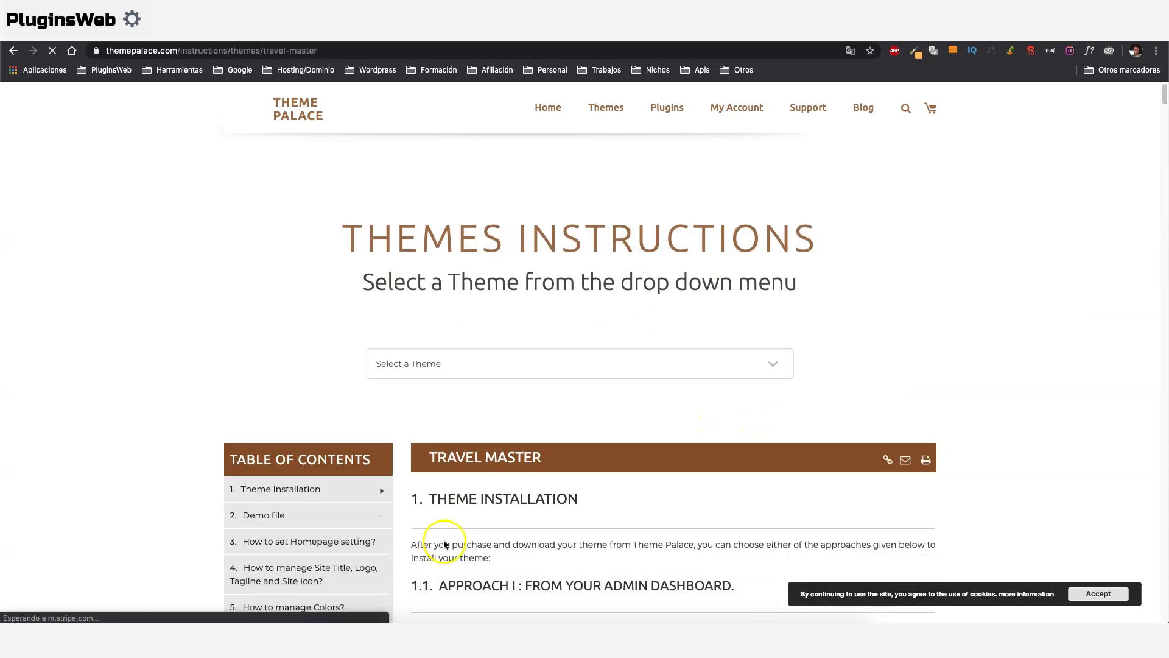
pyautogui.scroll(-3, 302, 396)
pyautogui.scroll(-3, 313, 518)
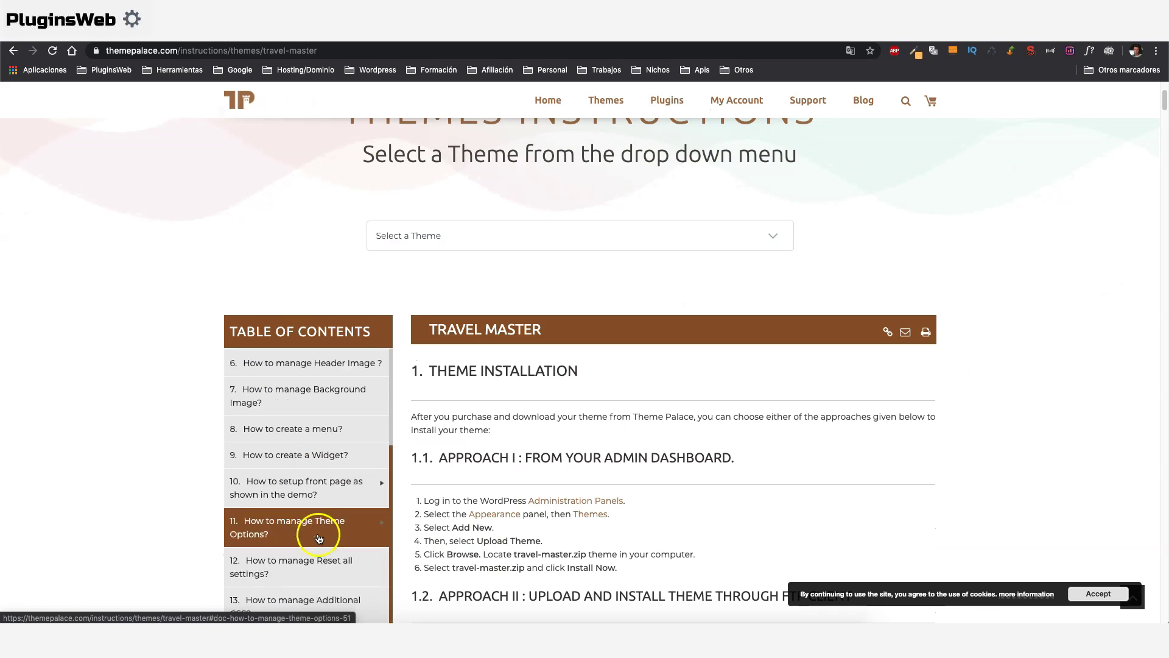
pyautogui.scroll(2, 365, 405)
pyautogui.scroll(-4, 335, 365)
pyautogui.moveTo(391, 390); pyautogui.dragTo(389, 302)
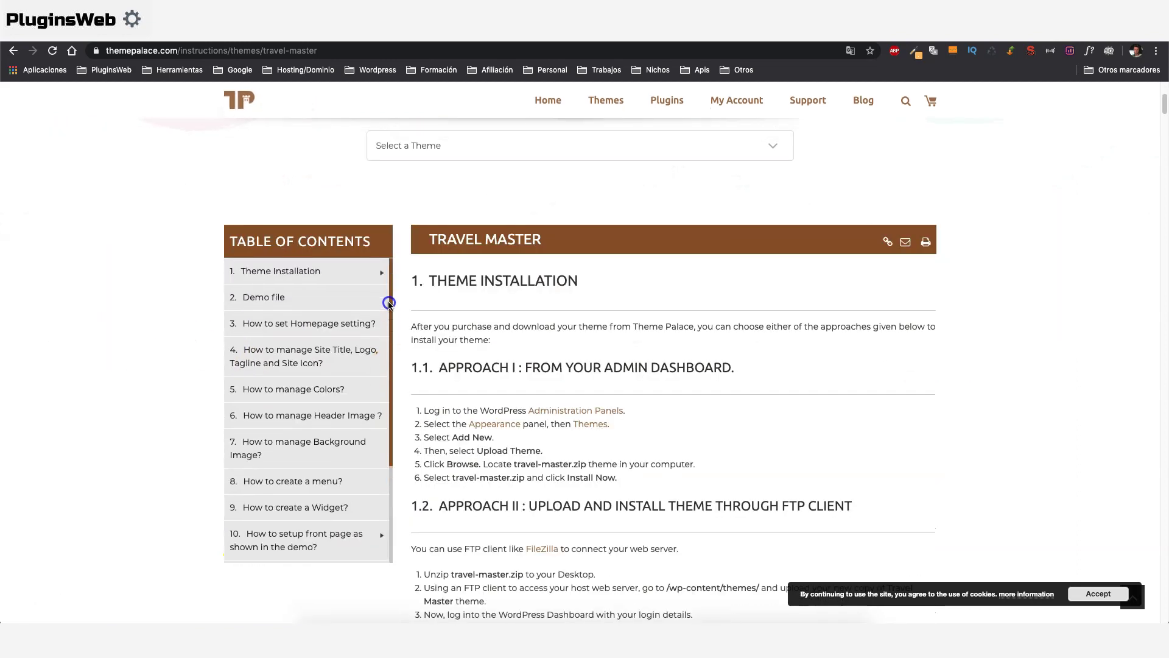
pyautogui.click(259, 297)
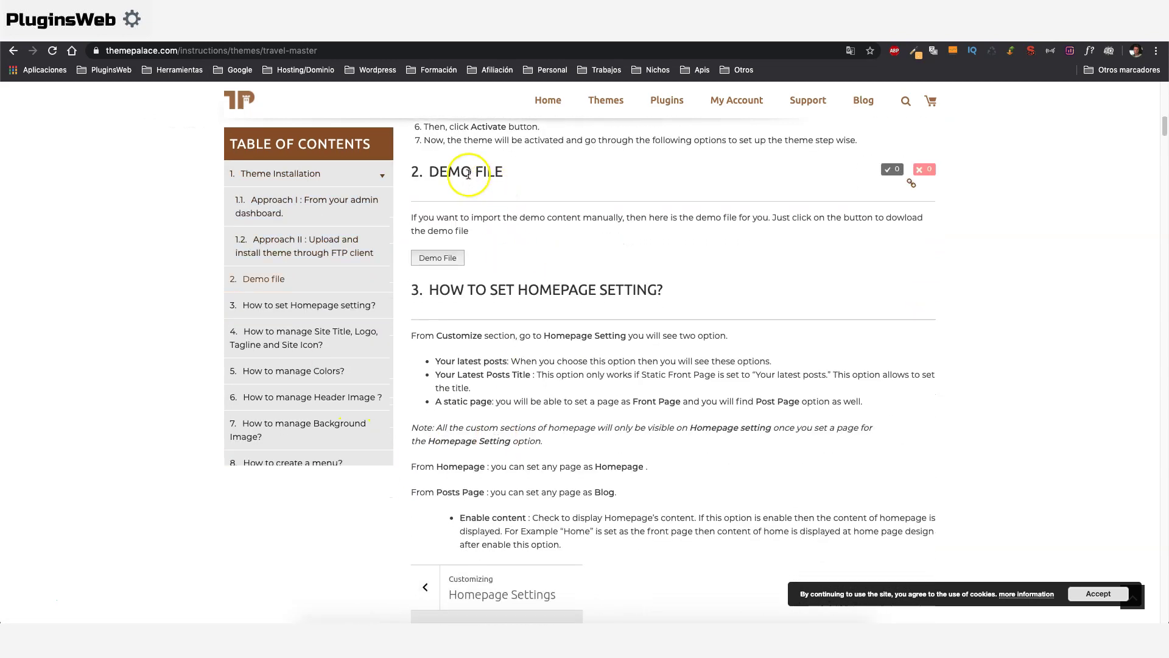
pyautogui.click(443, 259)
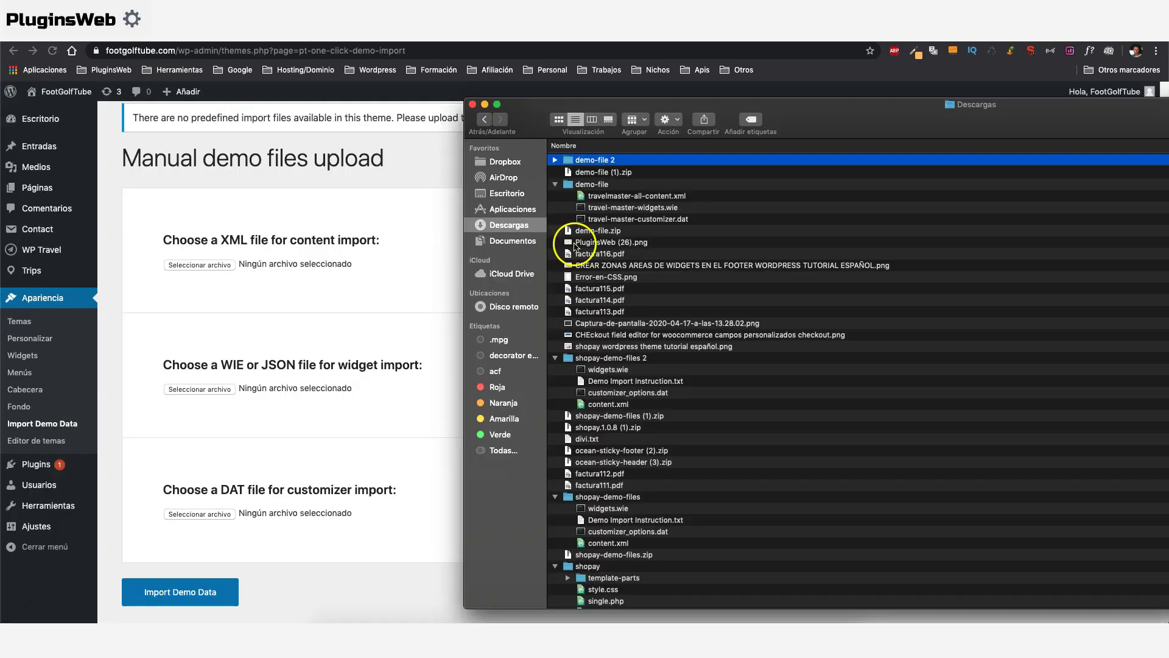
# Import the demo data with travelmaster-all-content.xml, travel-master-widgets.wie and travel-master-customizer.dat from the demo-file 2 folder.
pyautogui.click(555, 160)
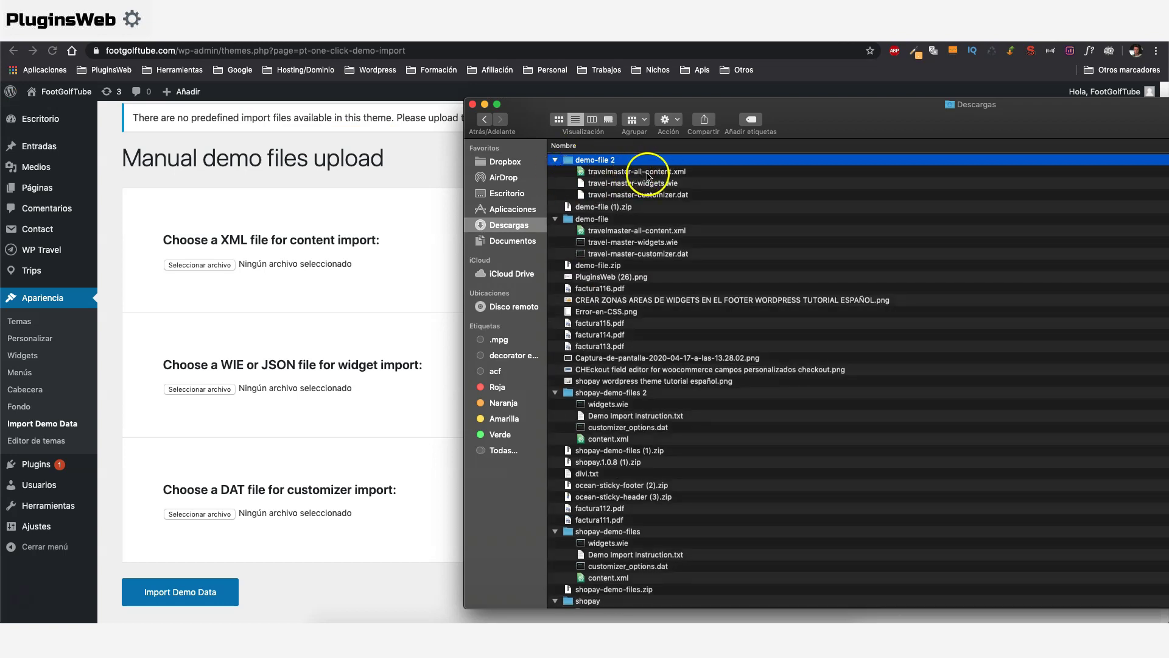
pyautogui.moveTo(639, 176); pyautogui.dragTo(183, 268)
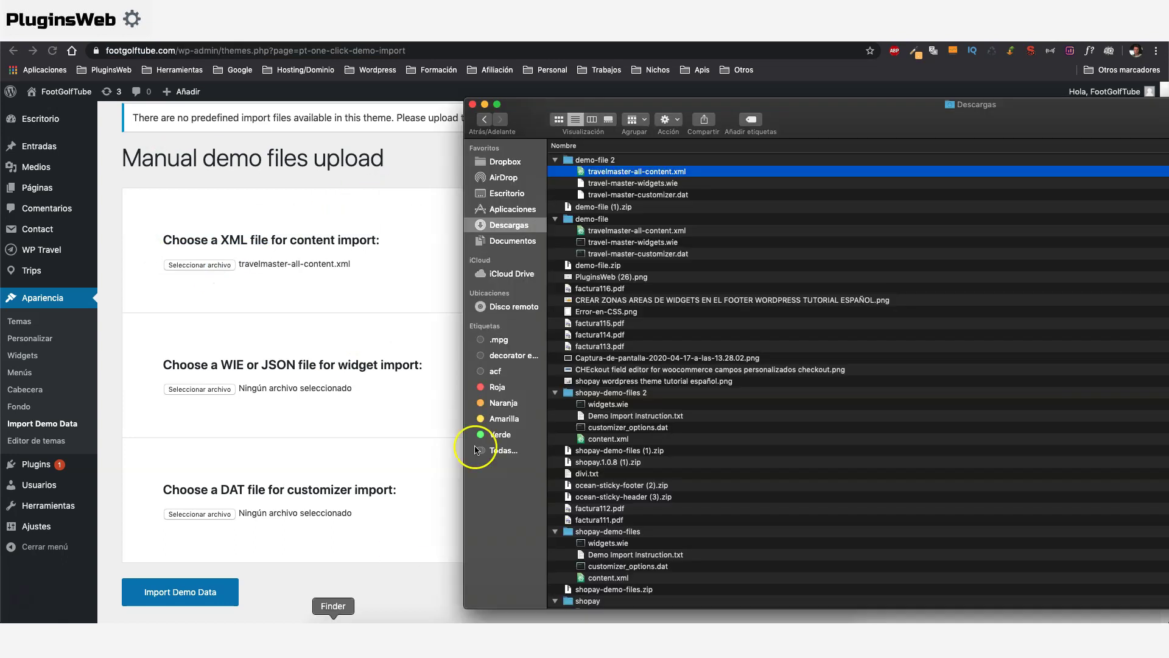
pyautogui.moveTo(644, 184); pyautogui.dragTo(211, 391)
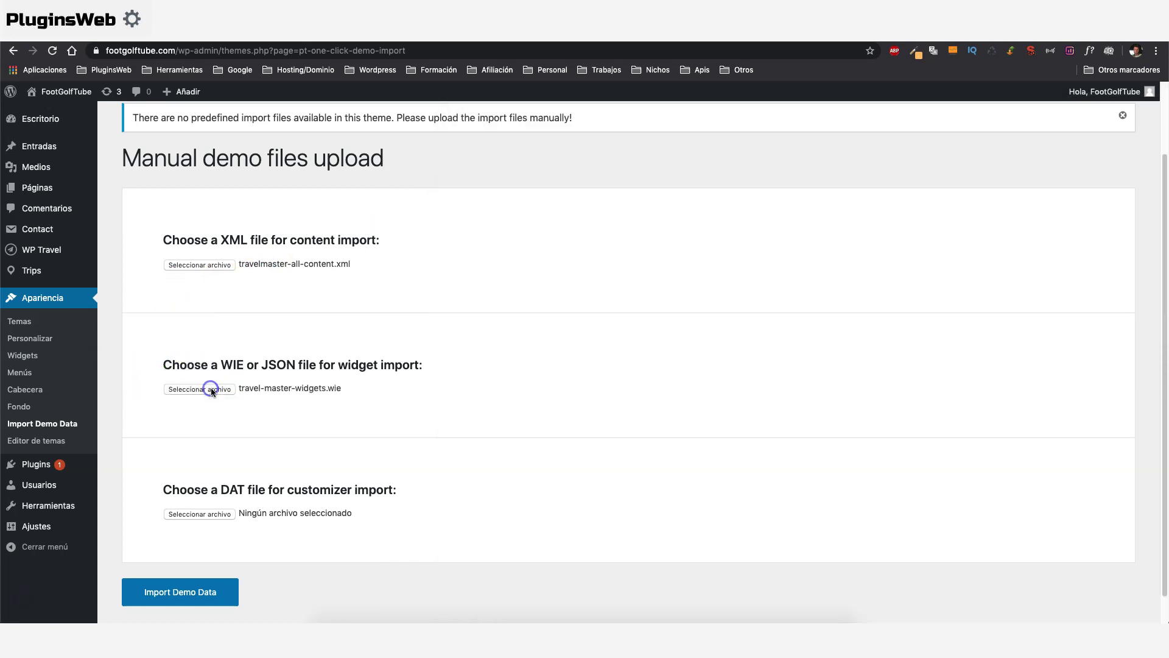
pyautogui.click(333, 636)
pyautogui.moveTo(646, 194); pyautogui.dragTo(226, 519)
pyautogui.click(188, 602)
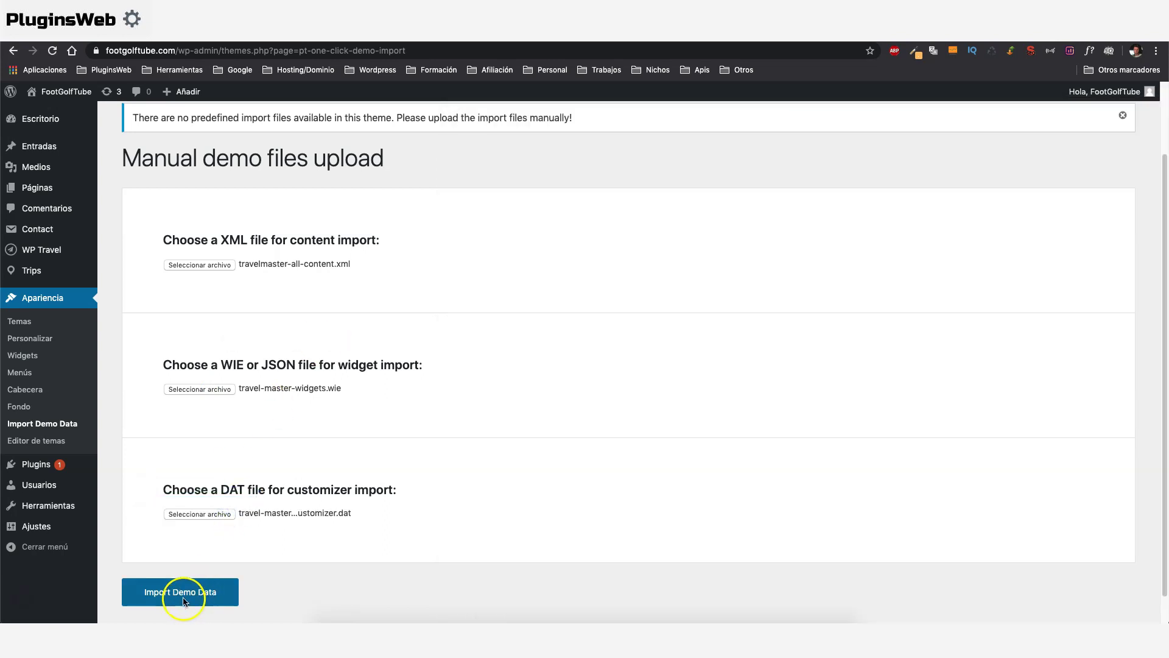
pyautogui.click(186, 600)
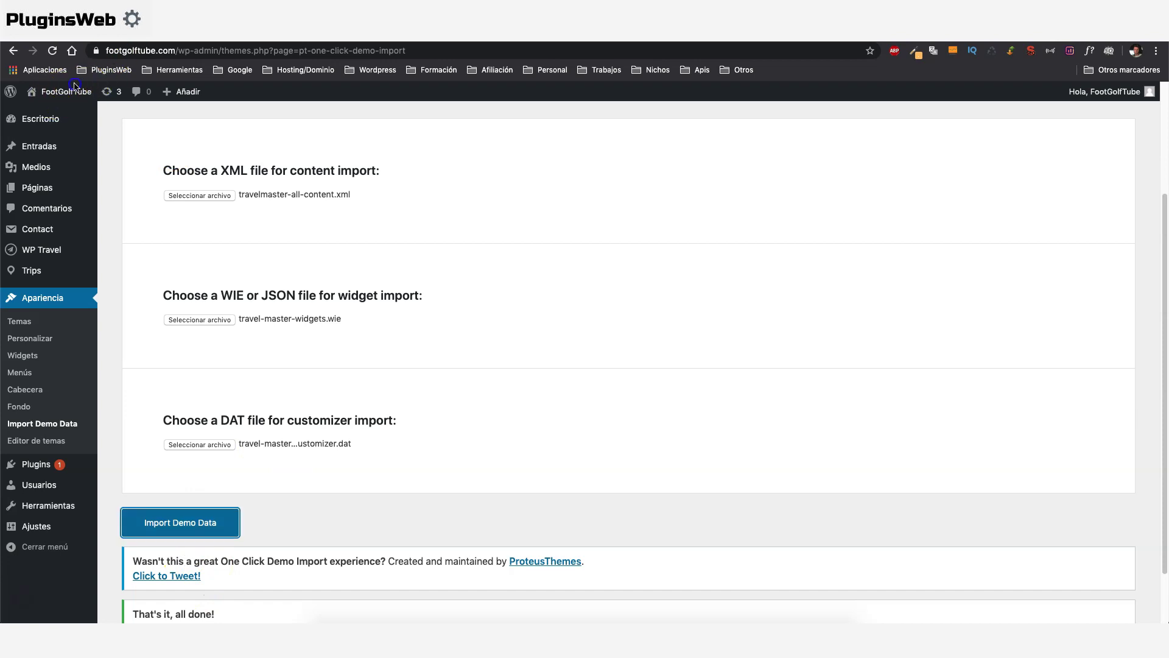
# Visit the site's front end, review the imported blog home page from top to bottom, and open the theme customizer.
pyautogui.click(67, 110)
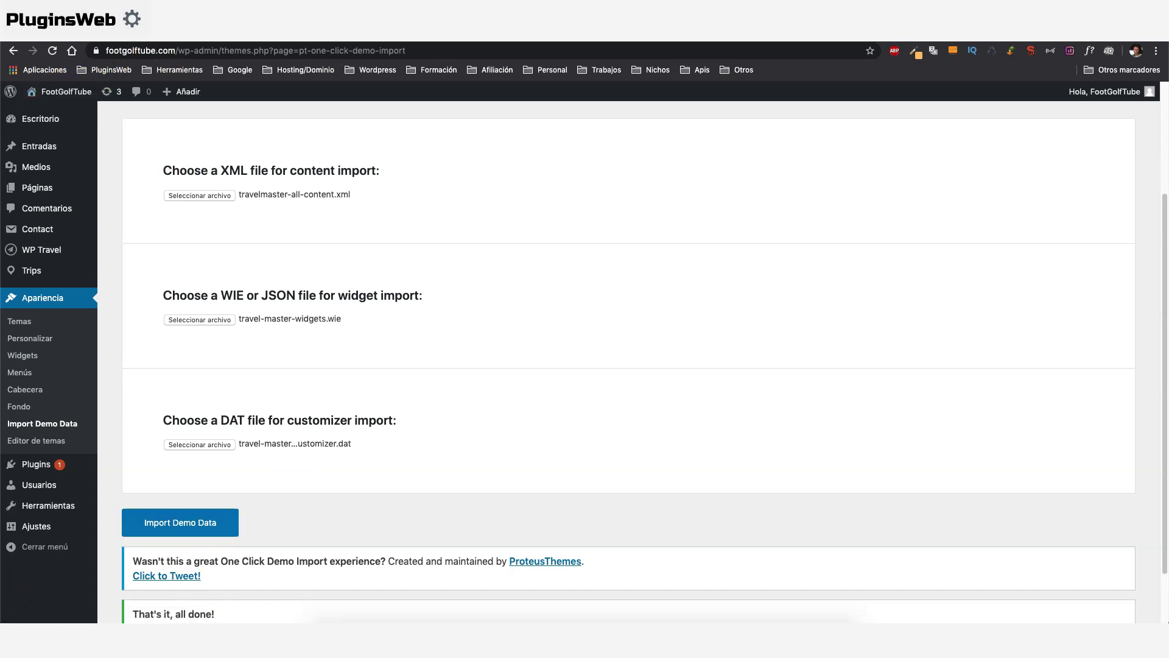
pyautogui.scroll(-20, 595, 410)
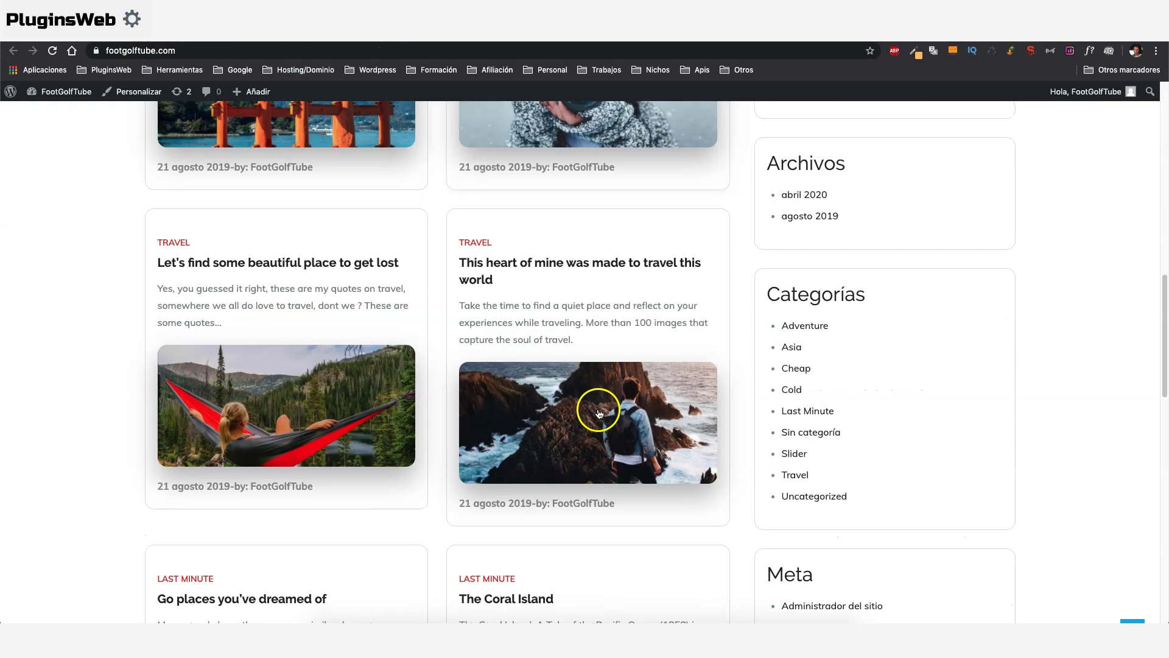
pyautogui.scroll(20, 452, 427)
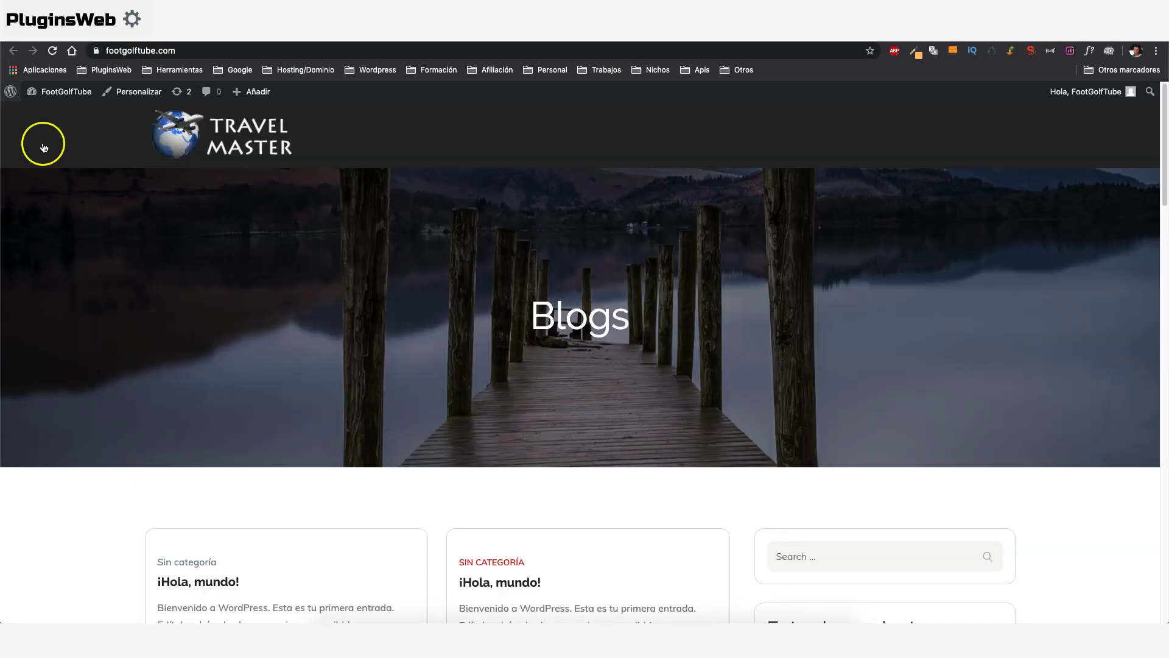
pyautogui.click(138, 92)
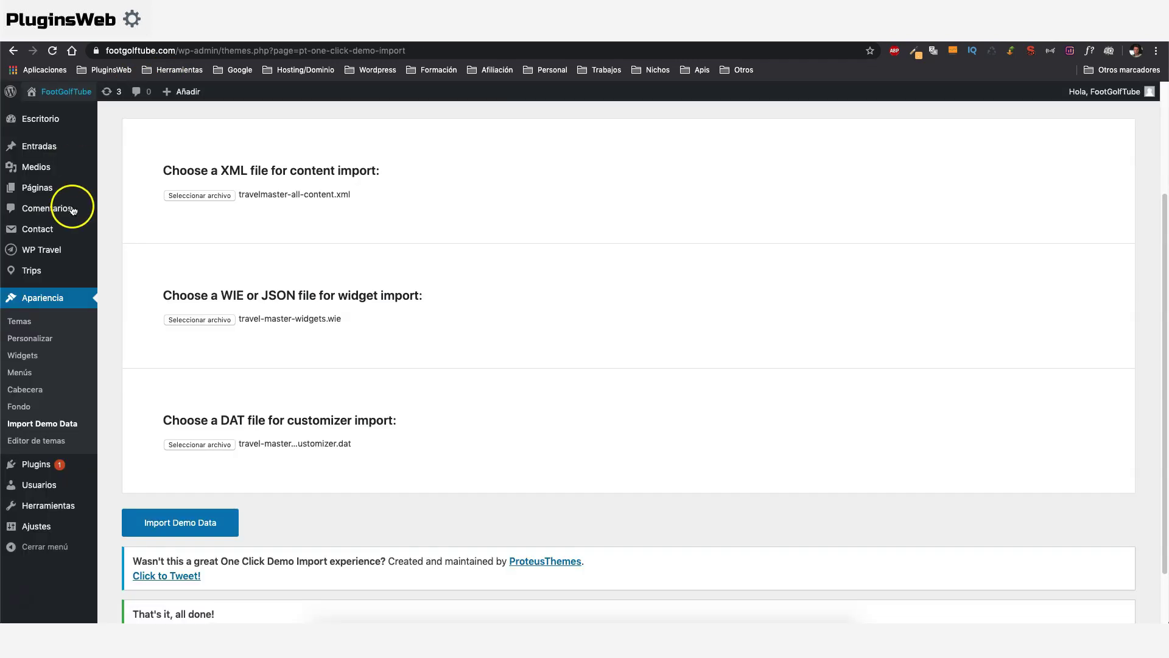
# Open the list of all pages and look through the imported demo pages.
pyautogui.moveTo(36, 192)
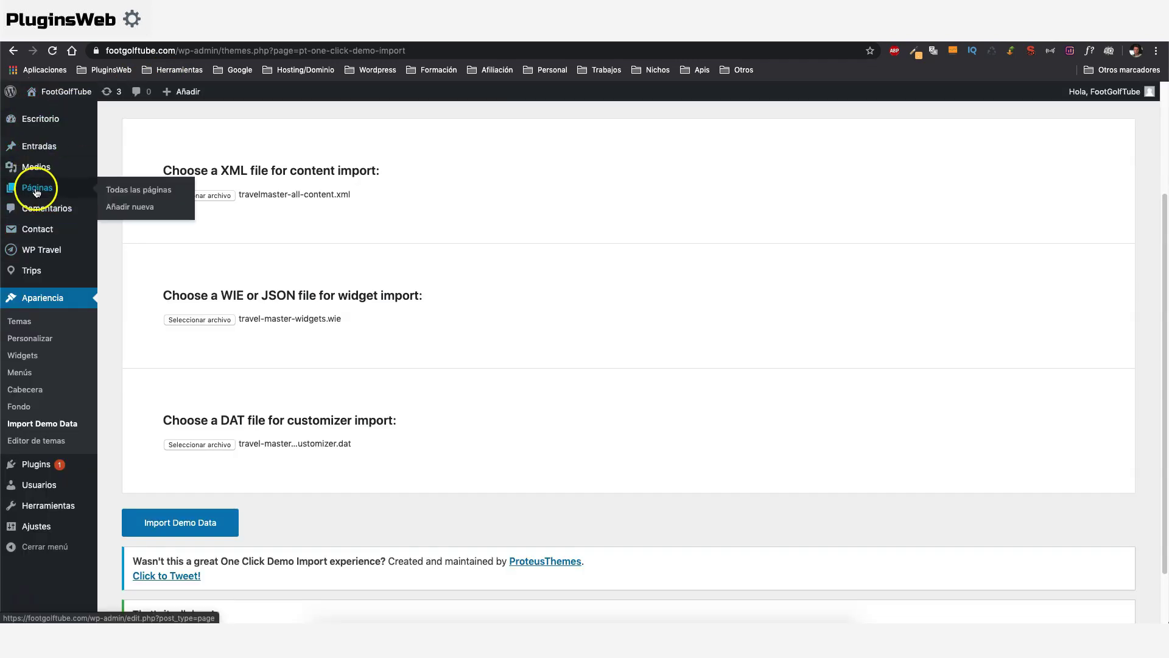
pyautogui.click(125, 189)
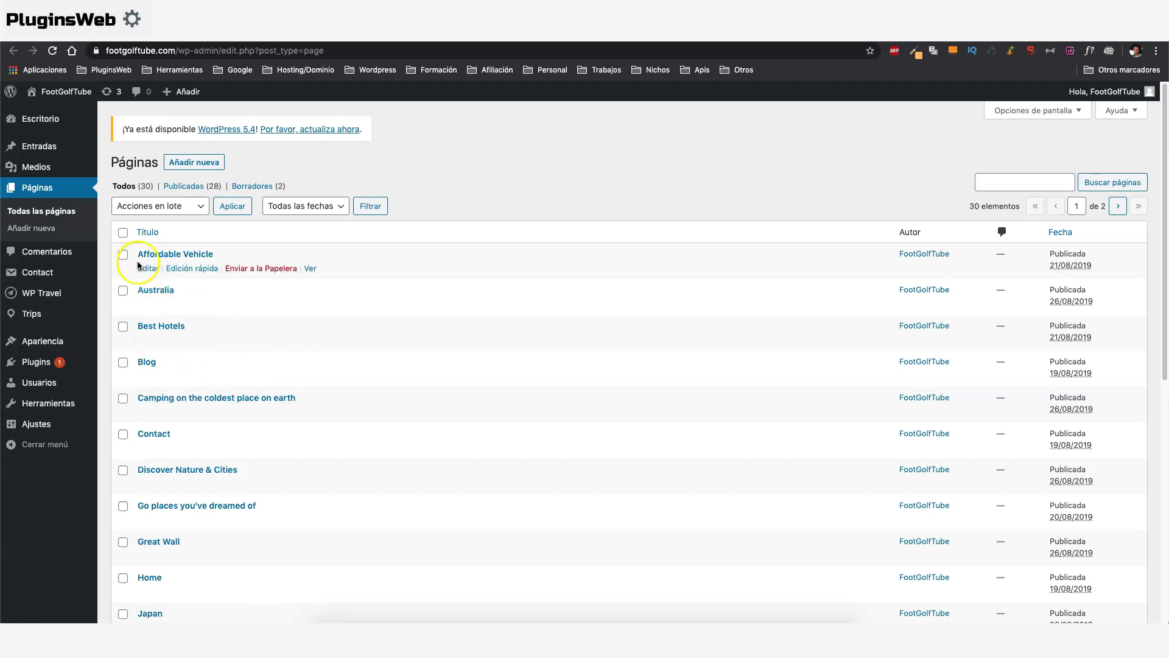
pyautogui.scroll(-1, 158, 341)
pyautogui.scroll(-2, 174, 385)
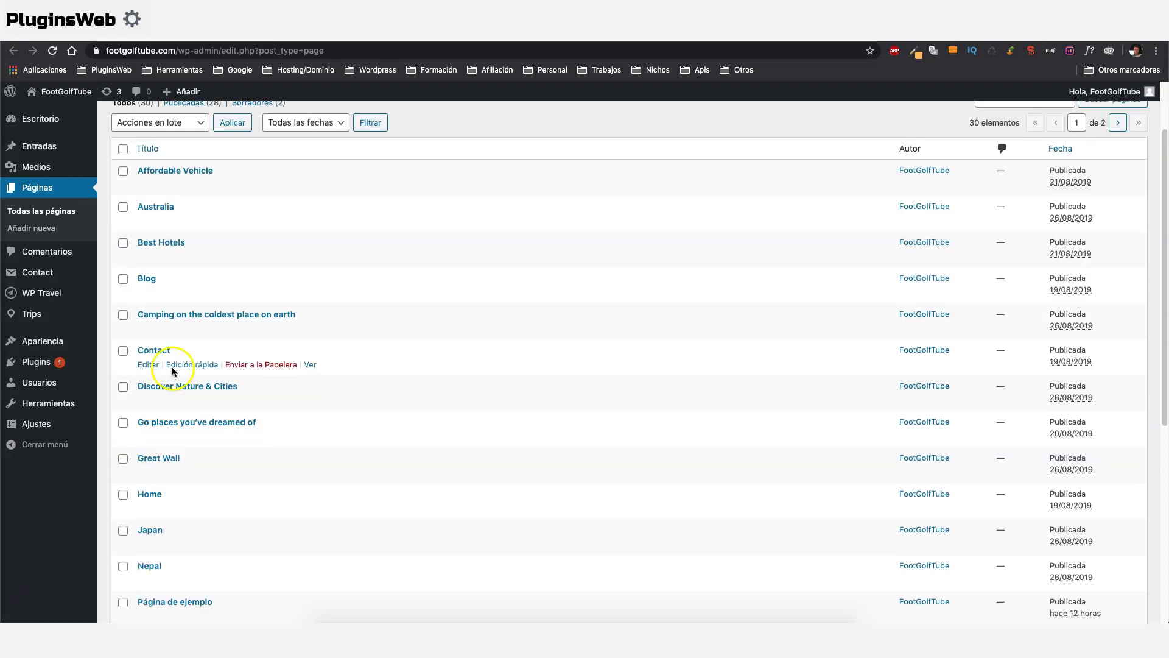
# Make the homepage show a static page and choose Home as that page.
pyautogui.scroll(-3, 193, 371)
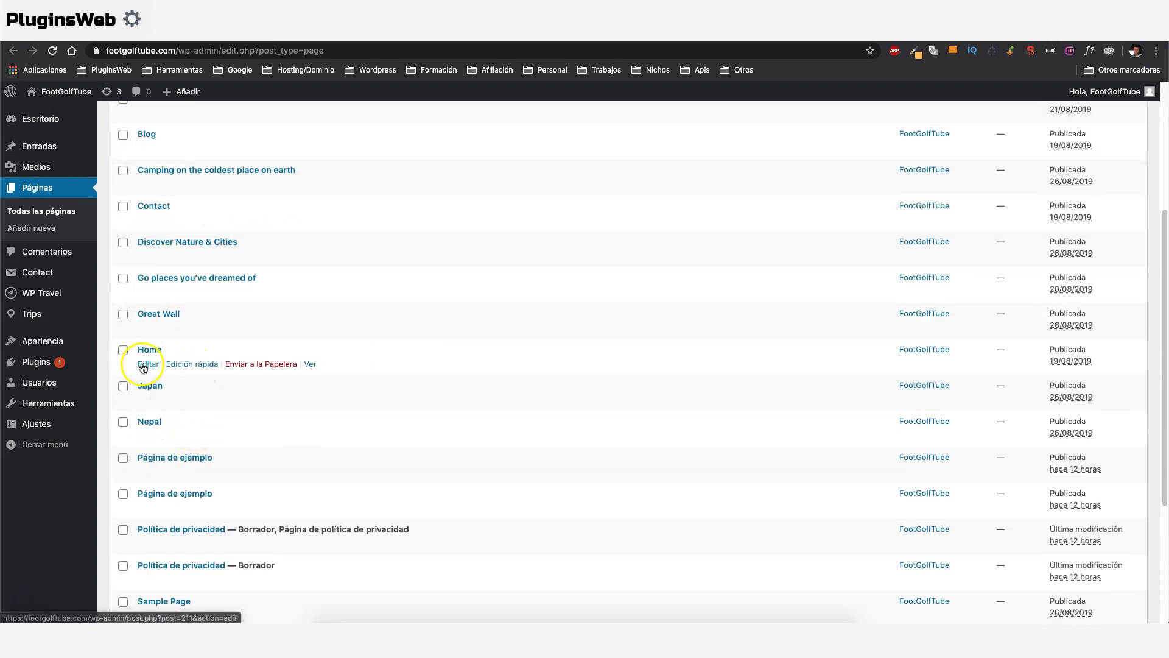
pyautogui.scroll(-4, 157, 368)
pyautogui.scroll(2, 185, 435)
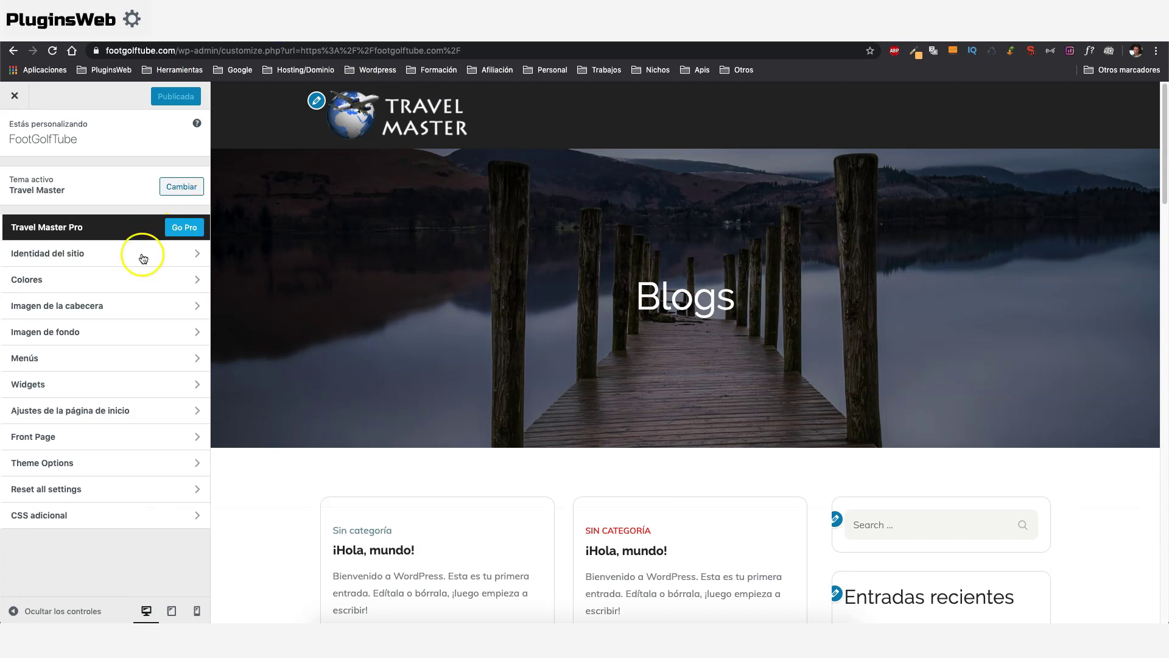
pyautogui.click(61, 416)
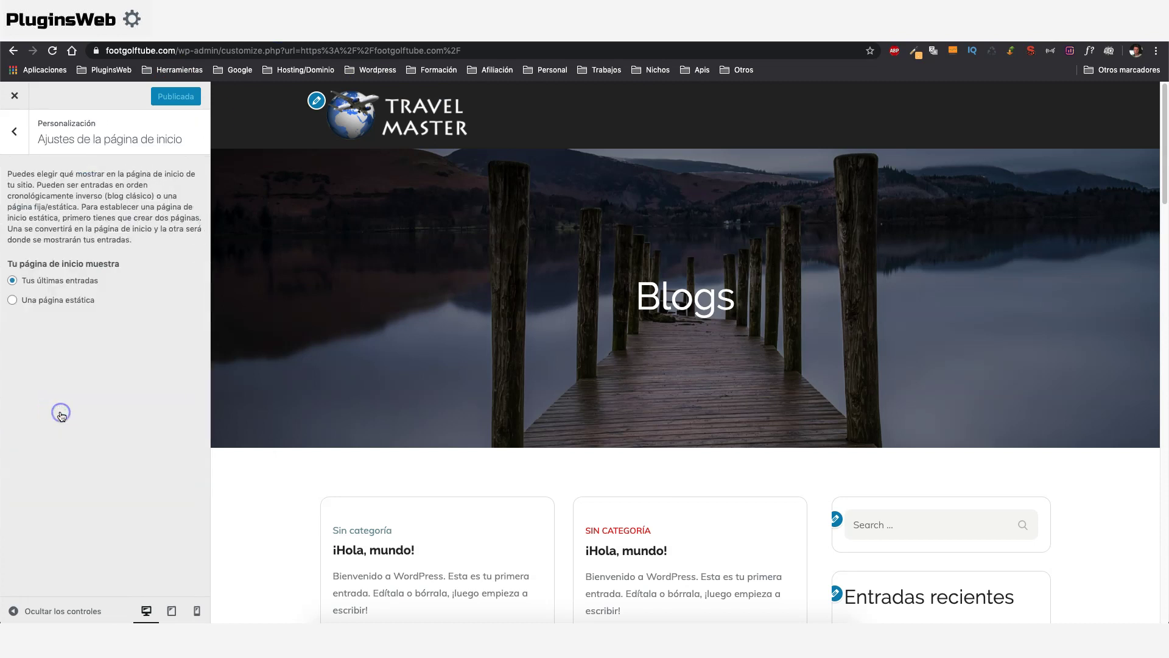
pyautogui.click(12, 300)
pyautogui.click(44, 348)
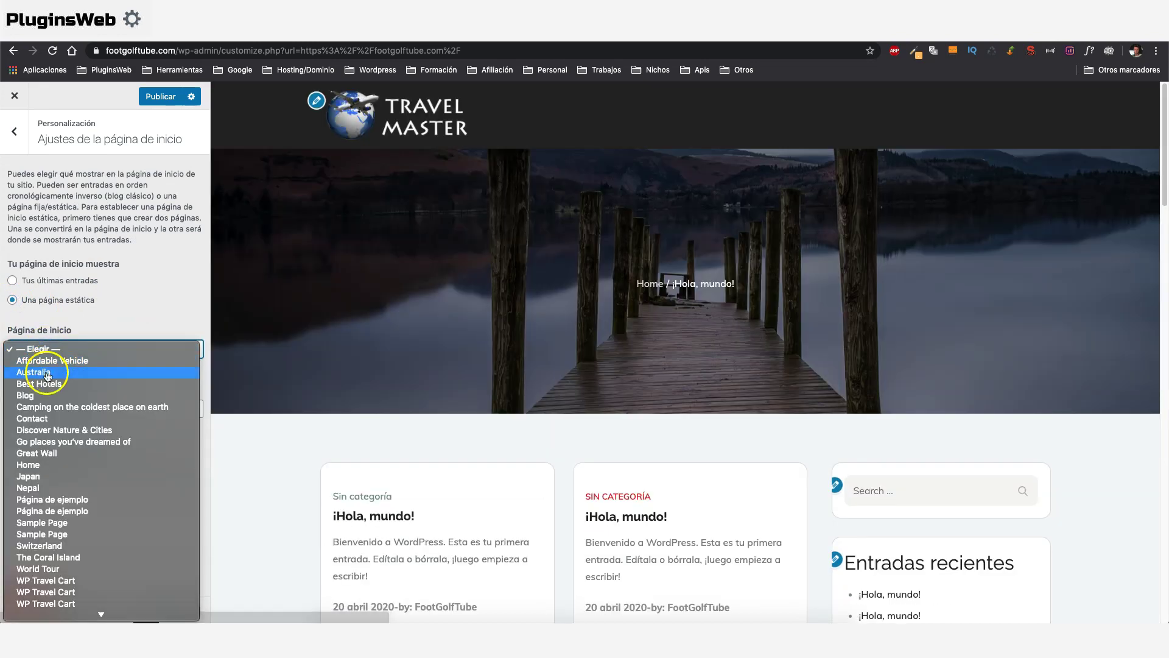
pyautogui.click(37, 465)
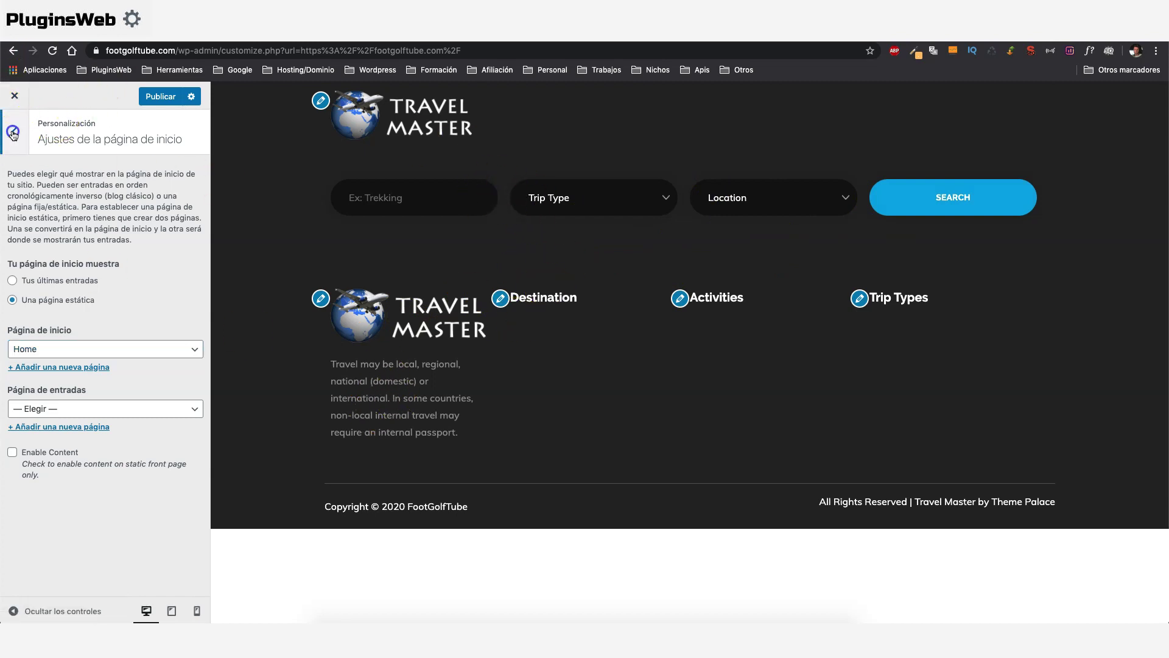
pyautogui.click(13, 135)
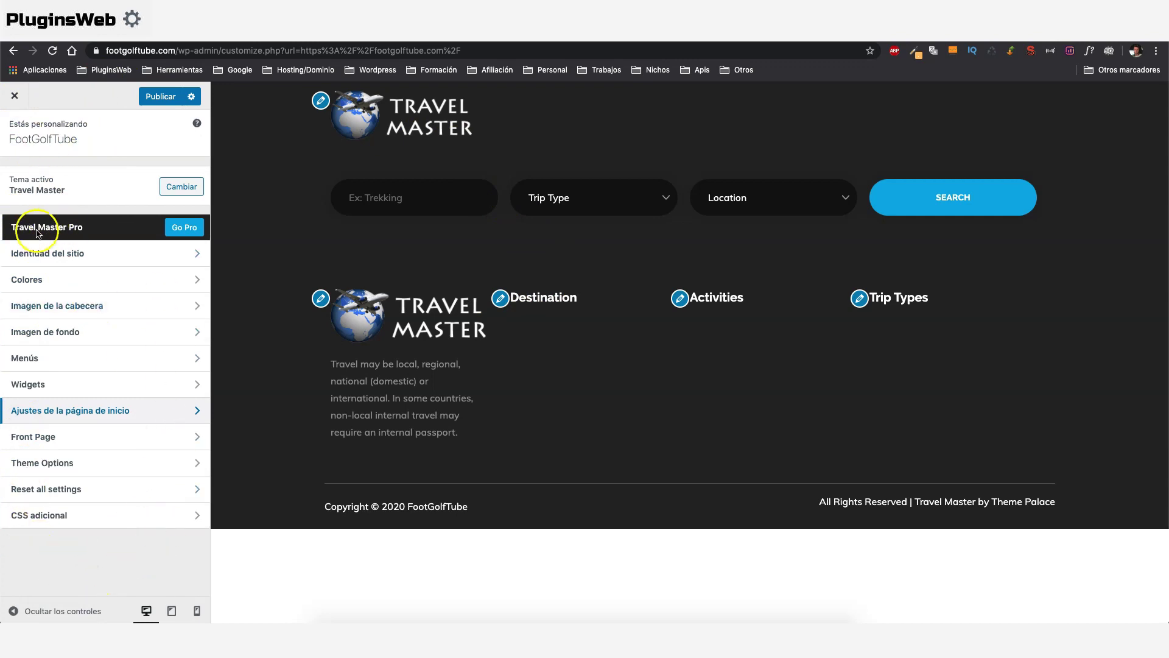
# Enable the Main Slider section in the Front Page options.
pyautogui.click(45, 441)
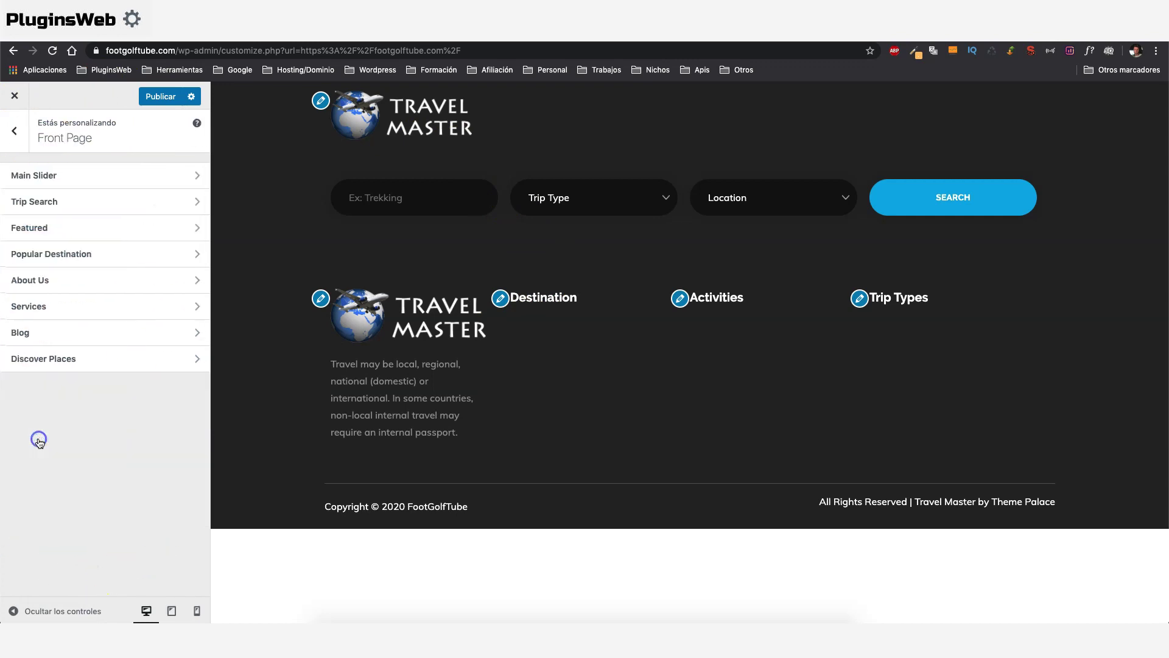
pyautogui.click(50, 174)
pyautogui.click(25, 213)
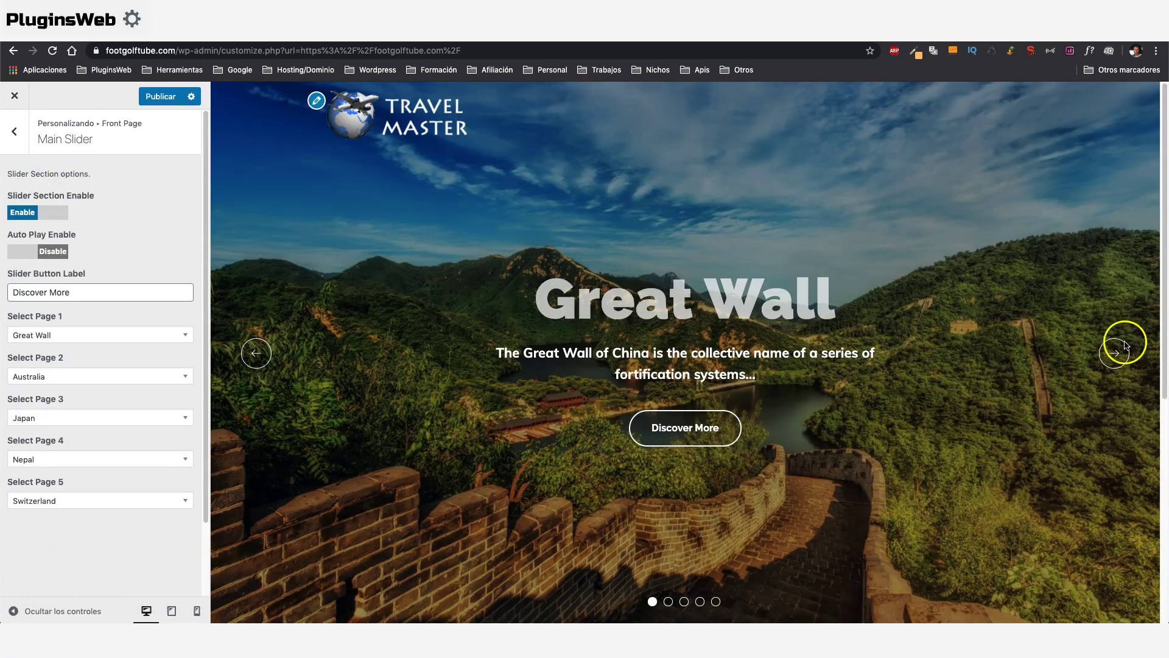
# Preview the slider's destination slides and review the pages offered for its page selections.
pyautogui.click(1124, 346)
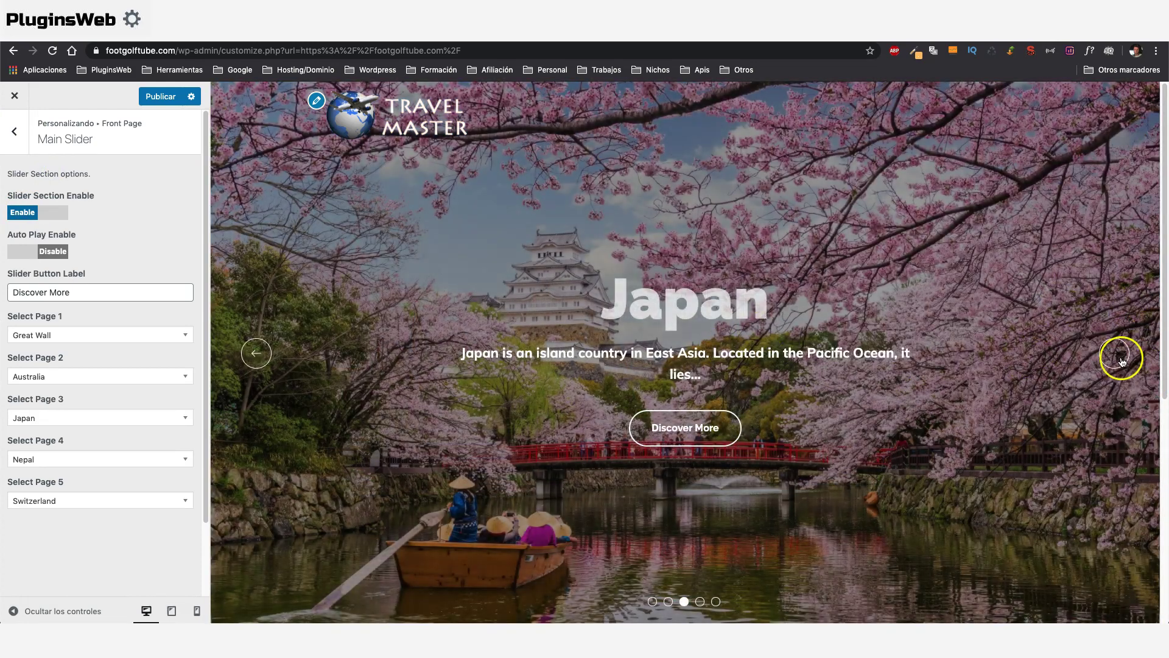
pyautogui.click(1113, 355)
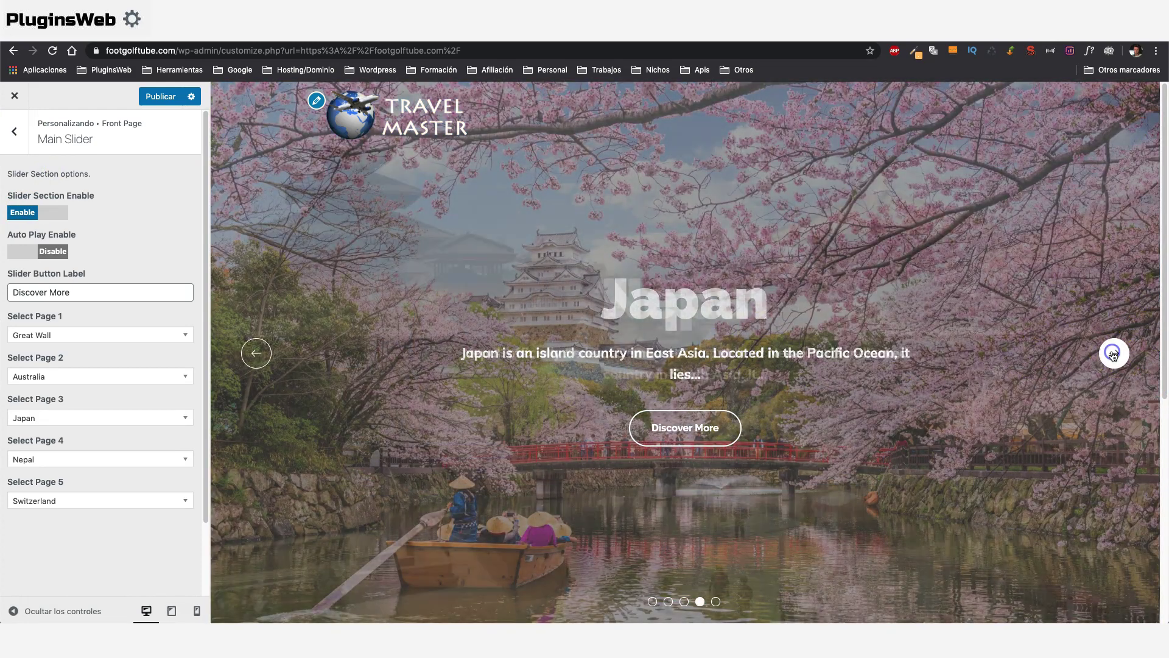
pyautogui.scroll(-4, 641, 312)
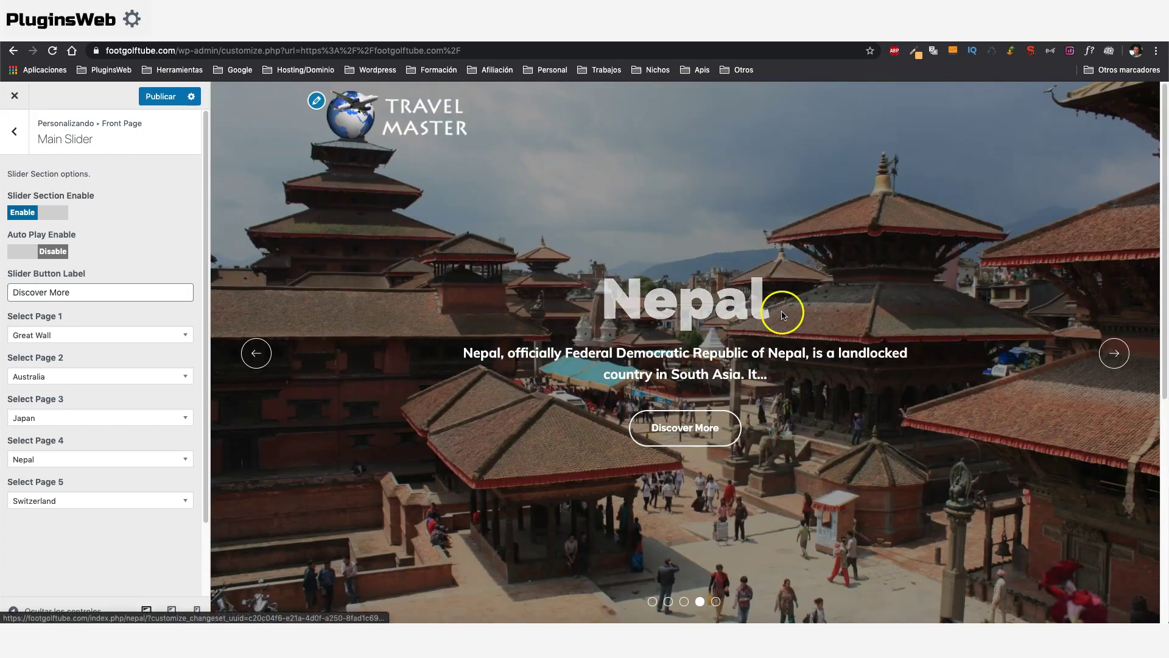
pyautogui.click(58, 333)
pyautogui.scroll(1, 46, 488)
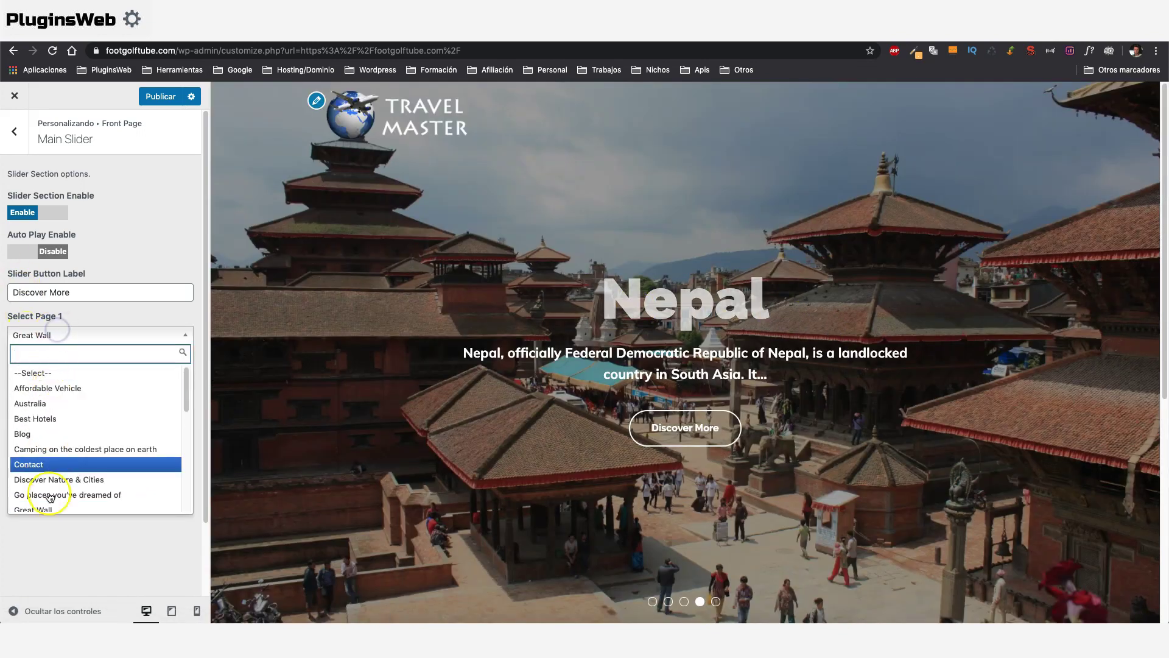
pyautogui.click(90, 319)
pyautogui.click(48, 417)
pyautogui.scroll(-6, 67, 505)
pyautogui.click(155, 362)
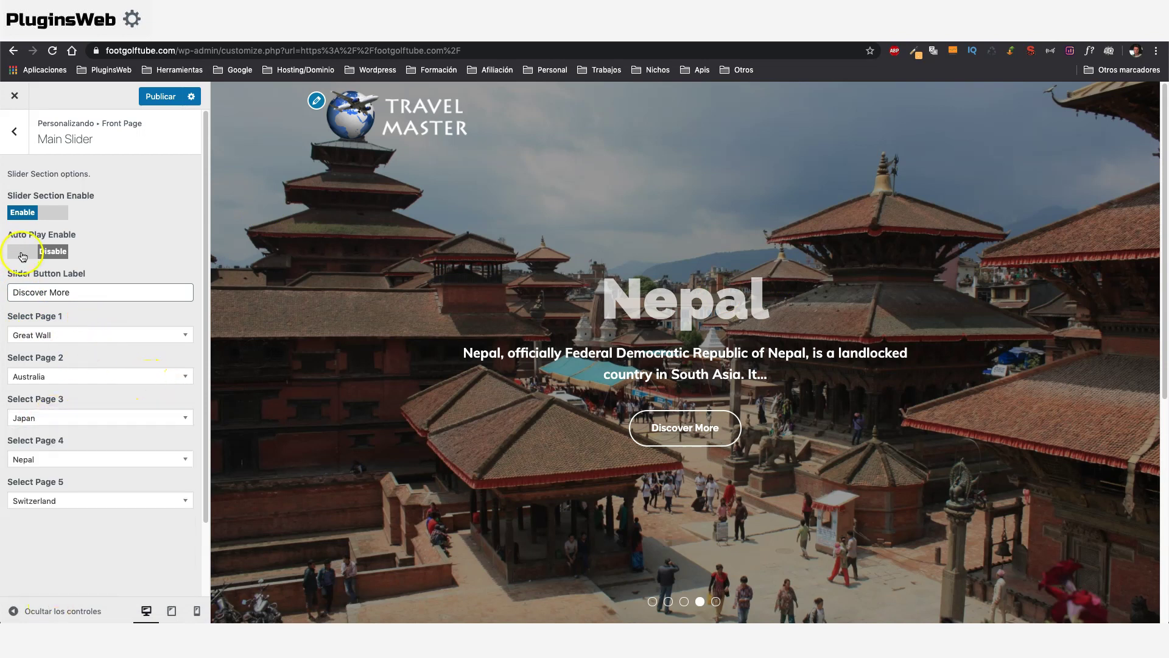
# Enable auto play for the main slider and check the Trip Search section's setting.
pyautogui.click(22, 253)
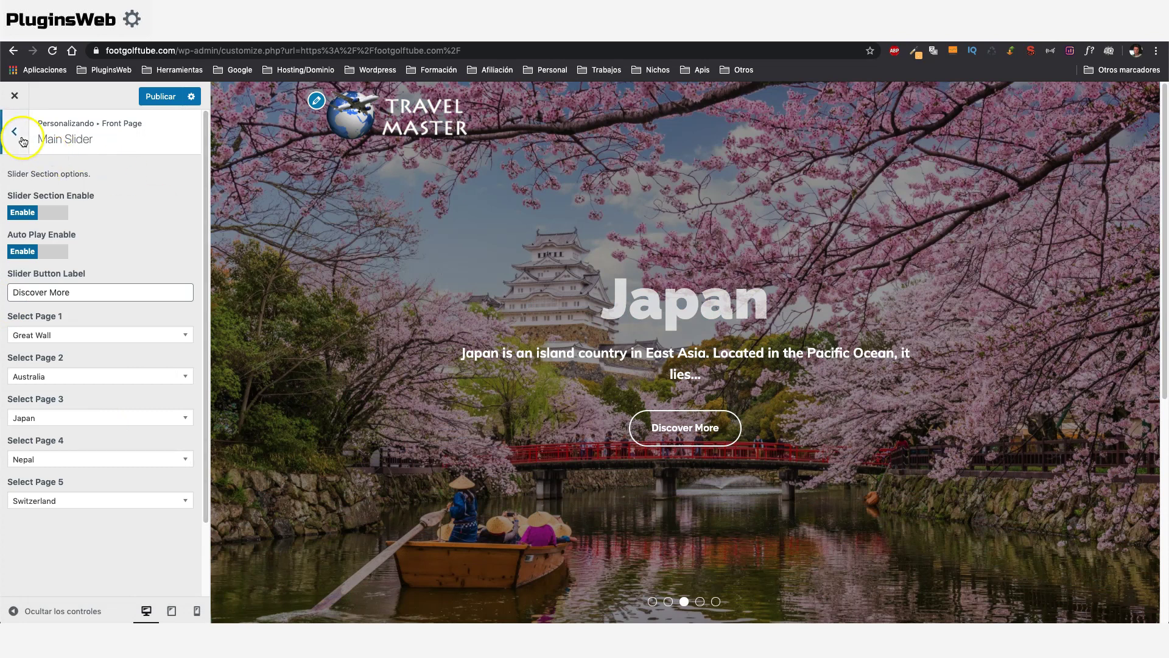
pyautogui.click(17, 134)
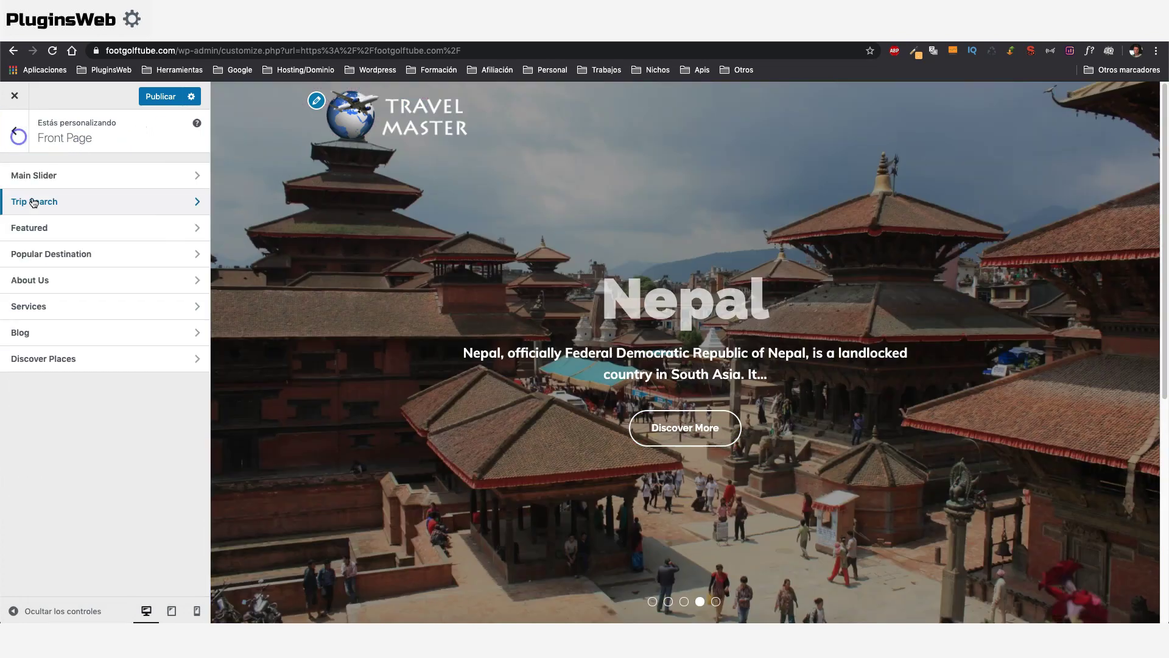
pyautogui.click(53, 200)
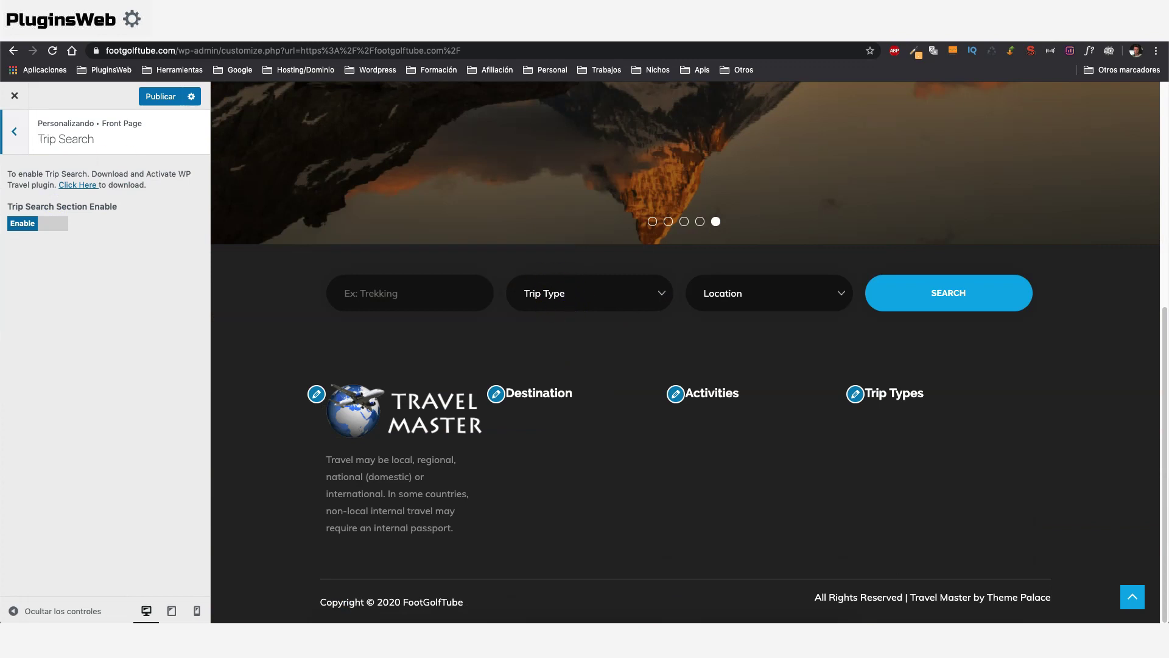
pyautogui.click(14, 134)
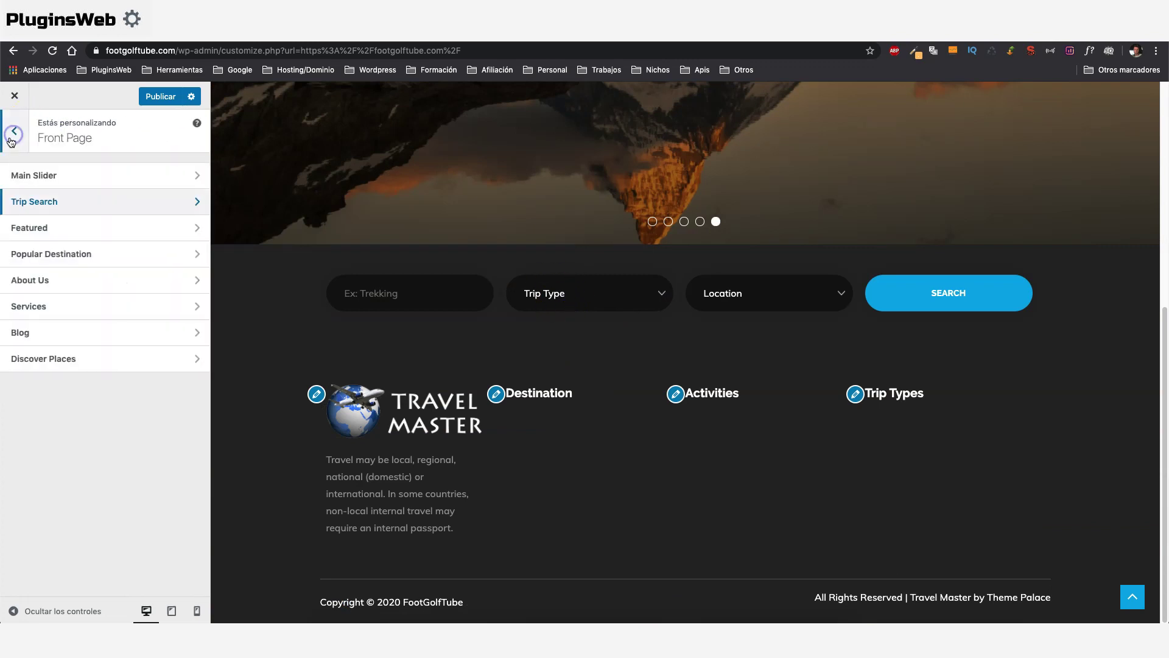
# Enable the Featured section on the front page and check its trips in the preview.
pyautogui.click(42, 231)
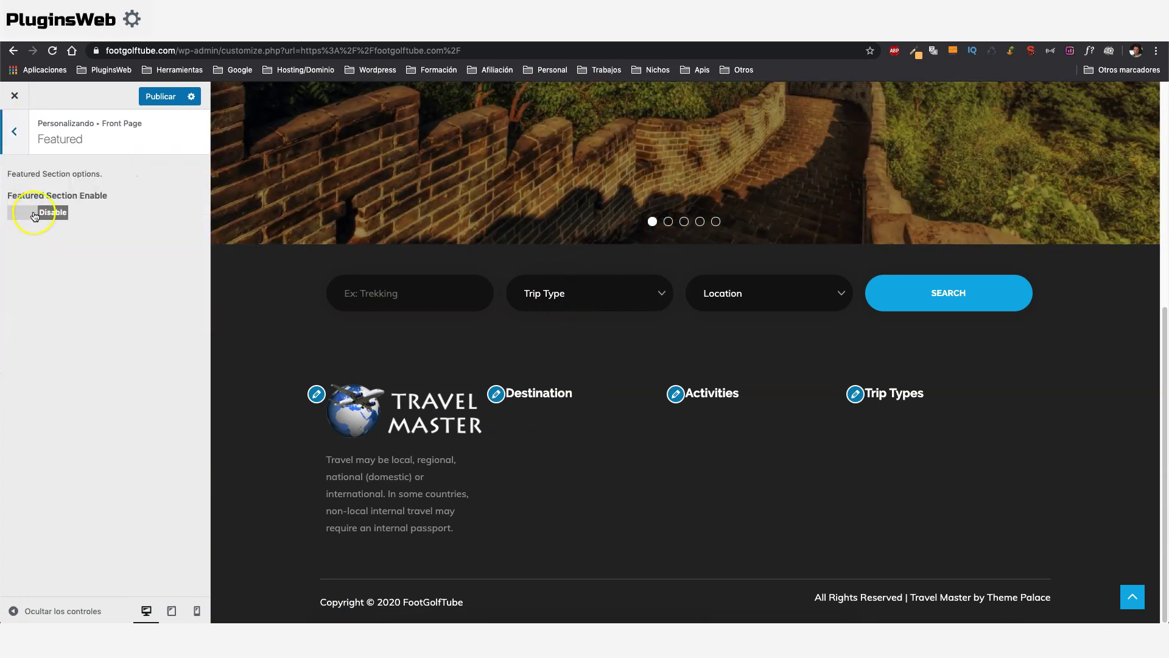
pyautogui.click(29, 215)
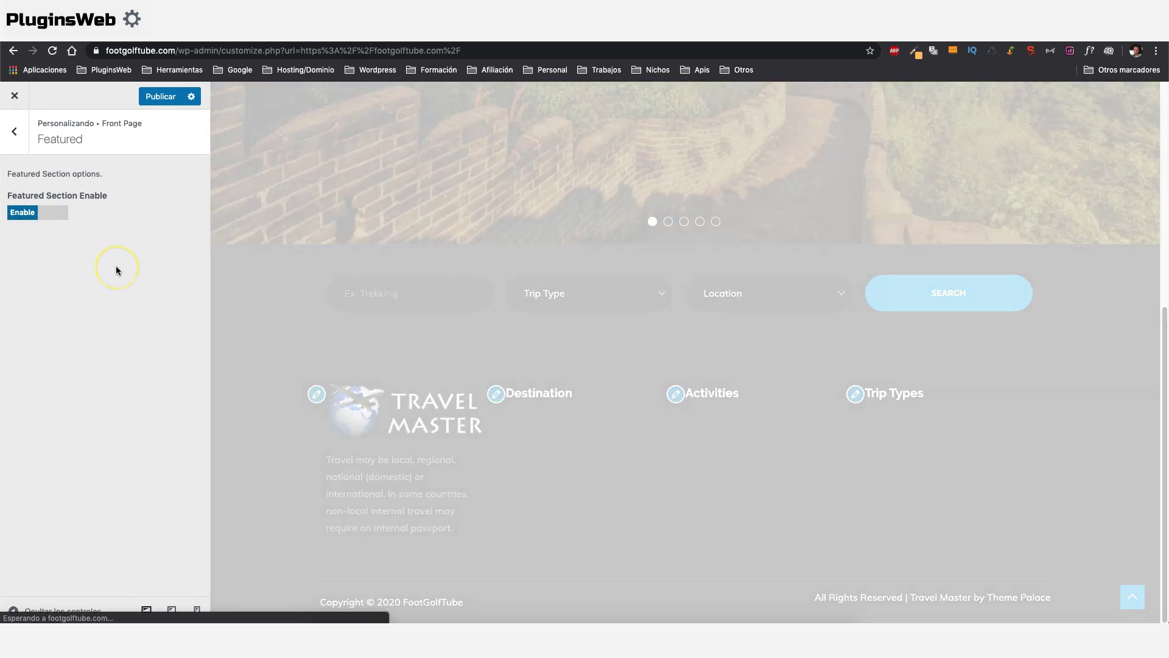
pyautogui.scroll(-3, 425, 279)
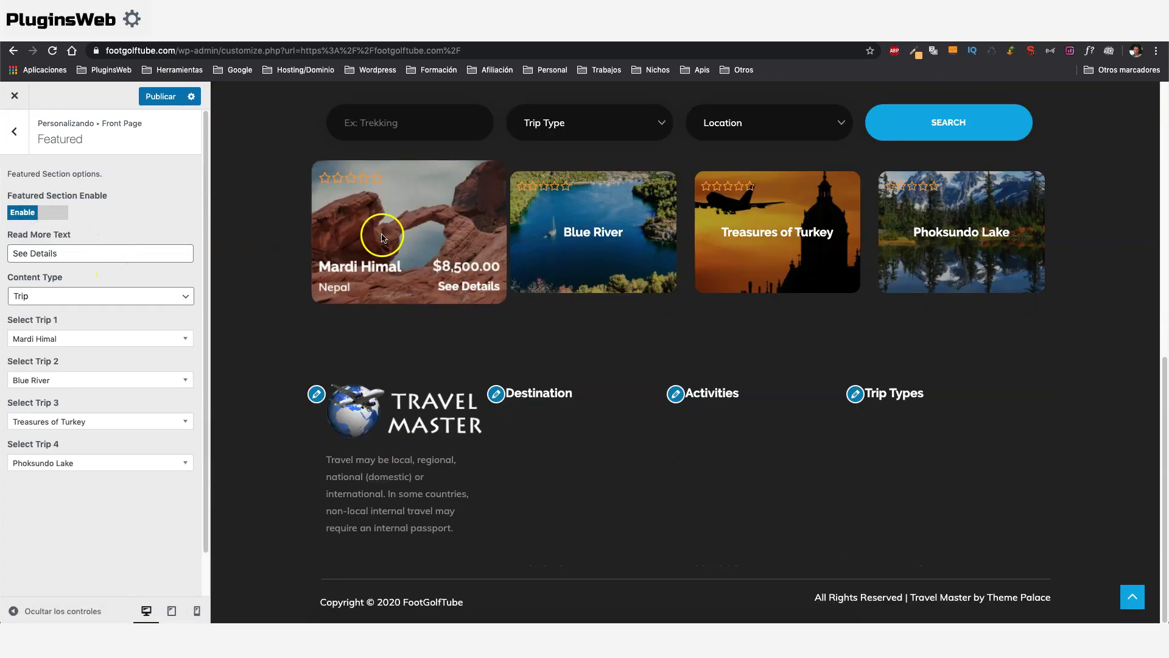
pyautogui.click(14, 131)
# Enable the Popular Destination section and check its Popular Trips block in the preview.
pyautogui.click(35, 256)
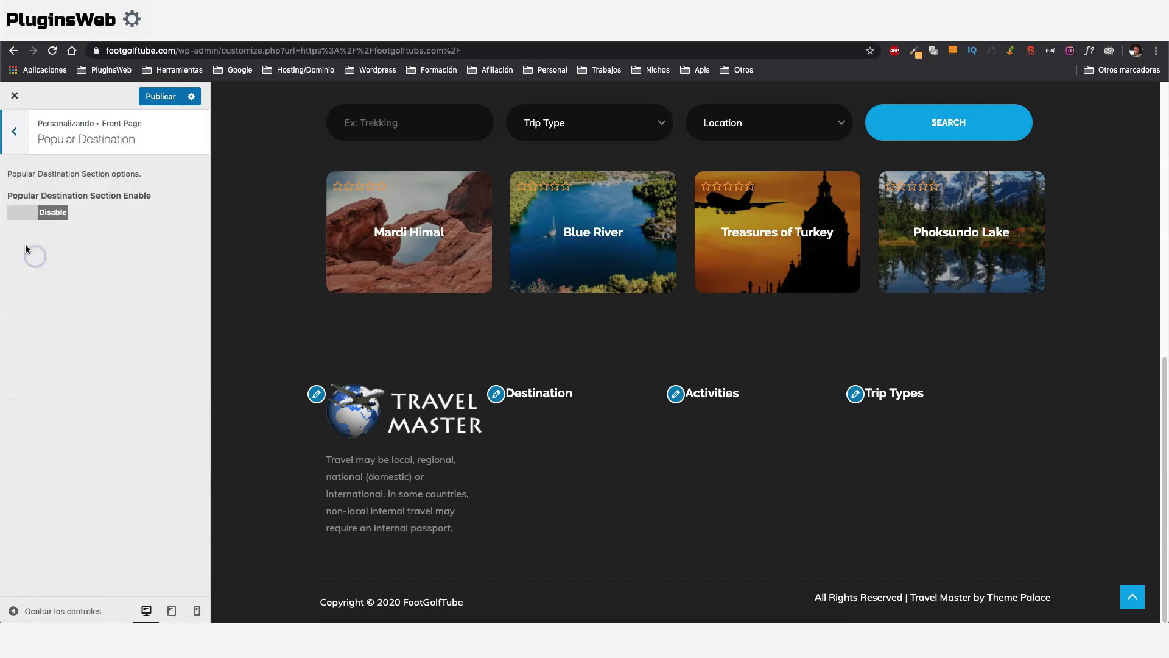
pyautogui.click(30, 211)
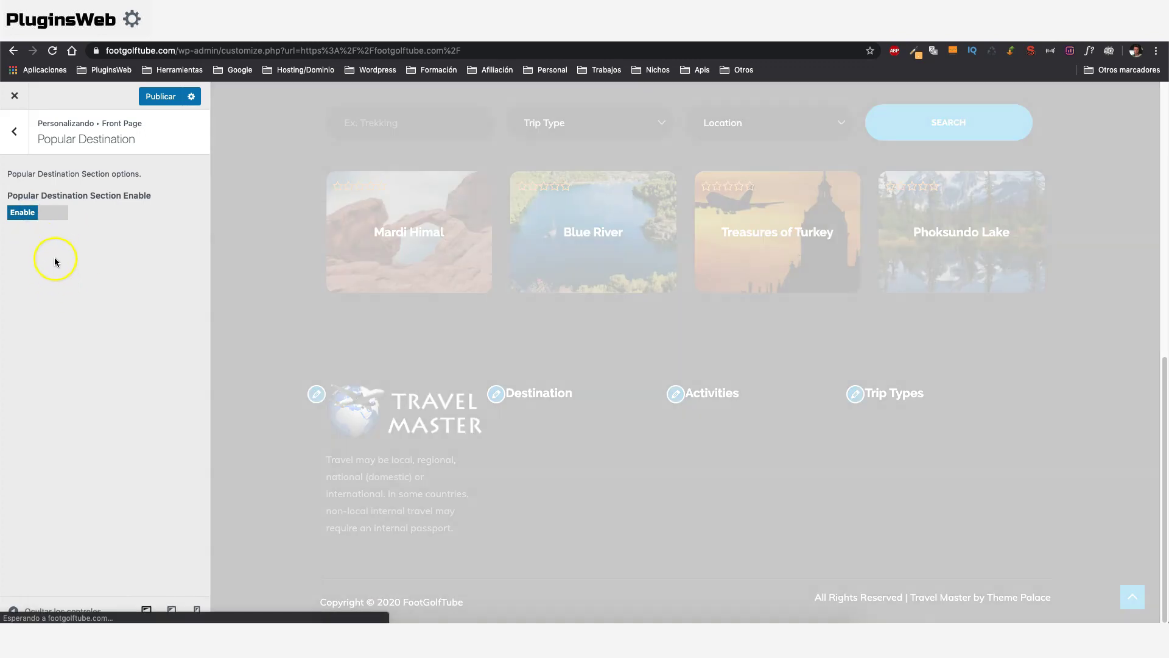
pyautogui.scroll(-4, 480, 305)
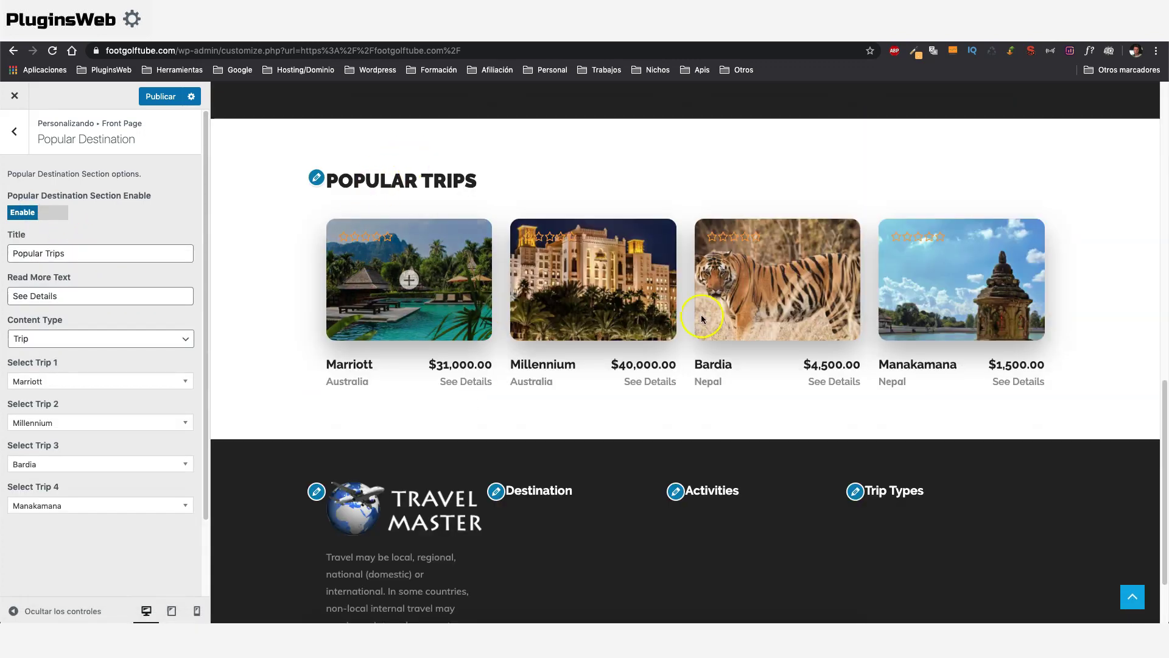
pyautogui.click(14, 131)
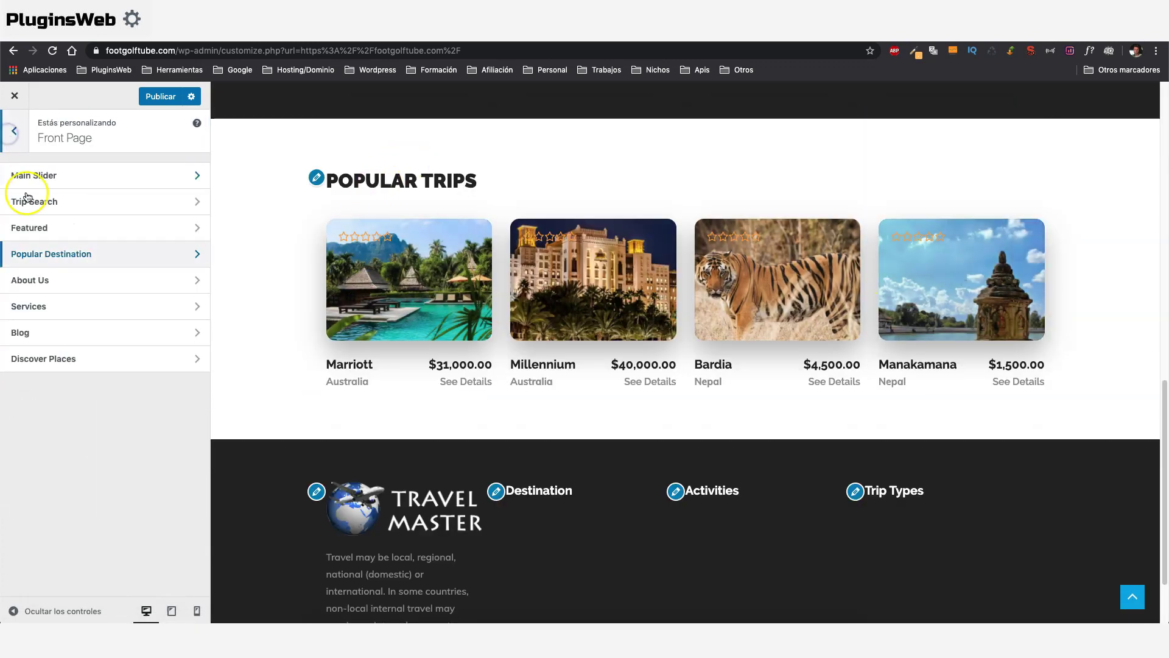
# Enable the About Us section on the front page and check it in the preview.
pyautogui.click(31, 280)
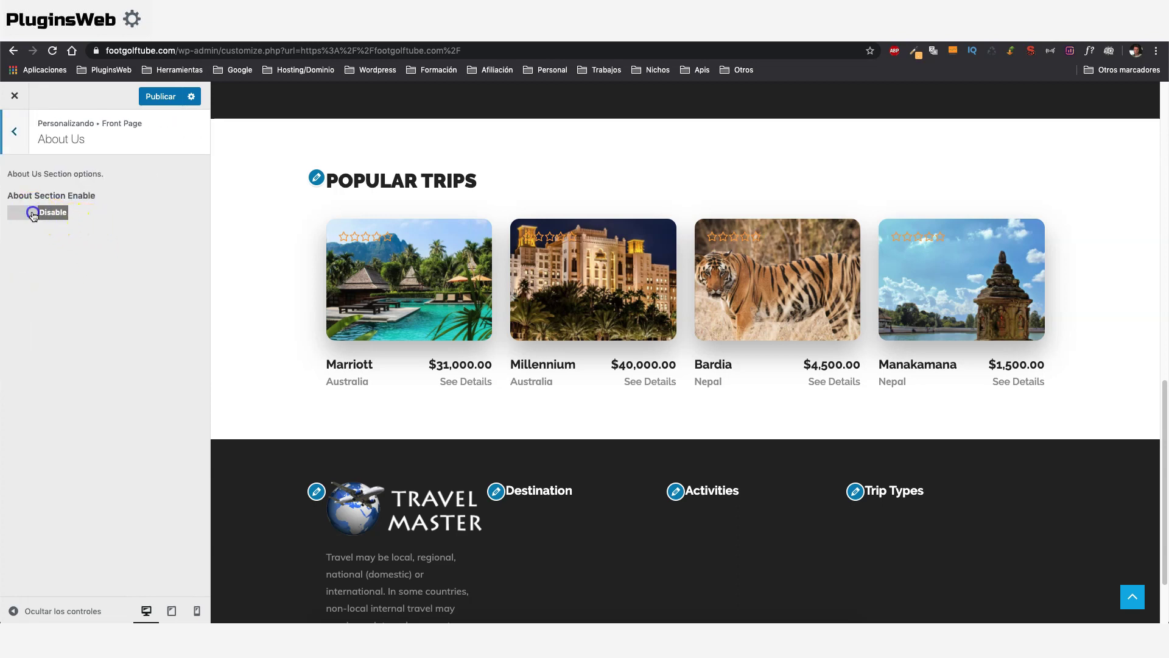
pyautogui.click(33, 213)
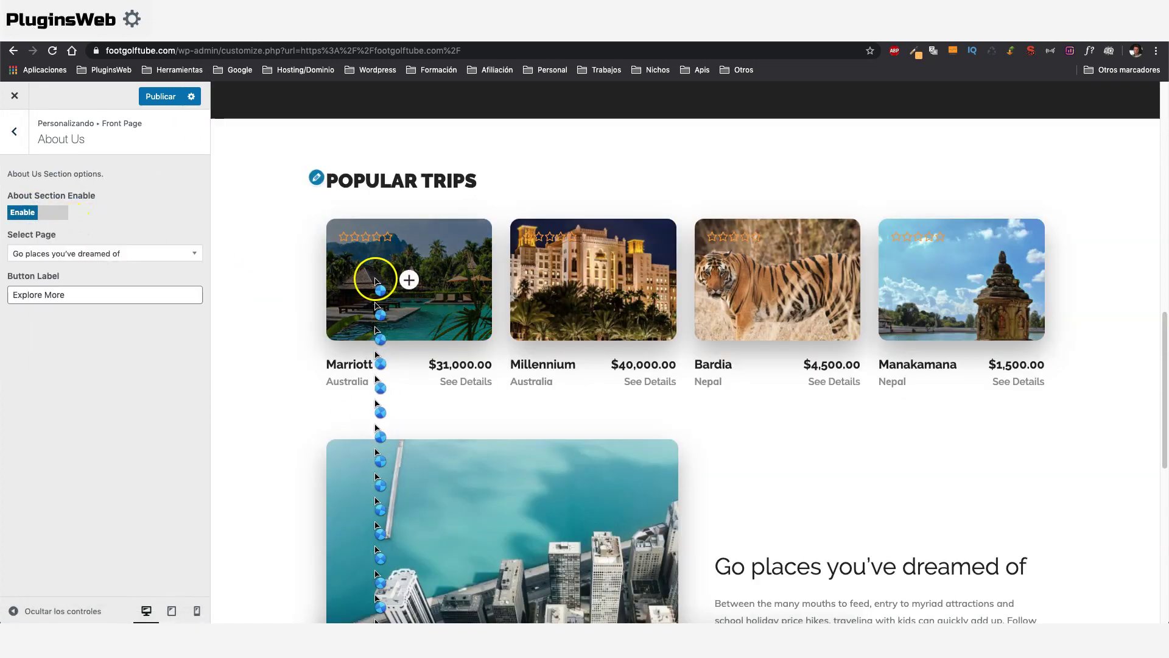
pyautogui.scroll(-5, 451, 329)
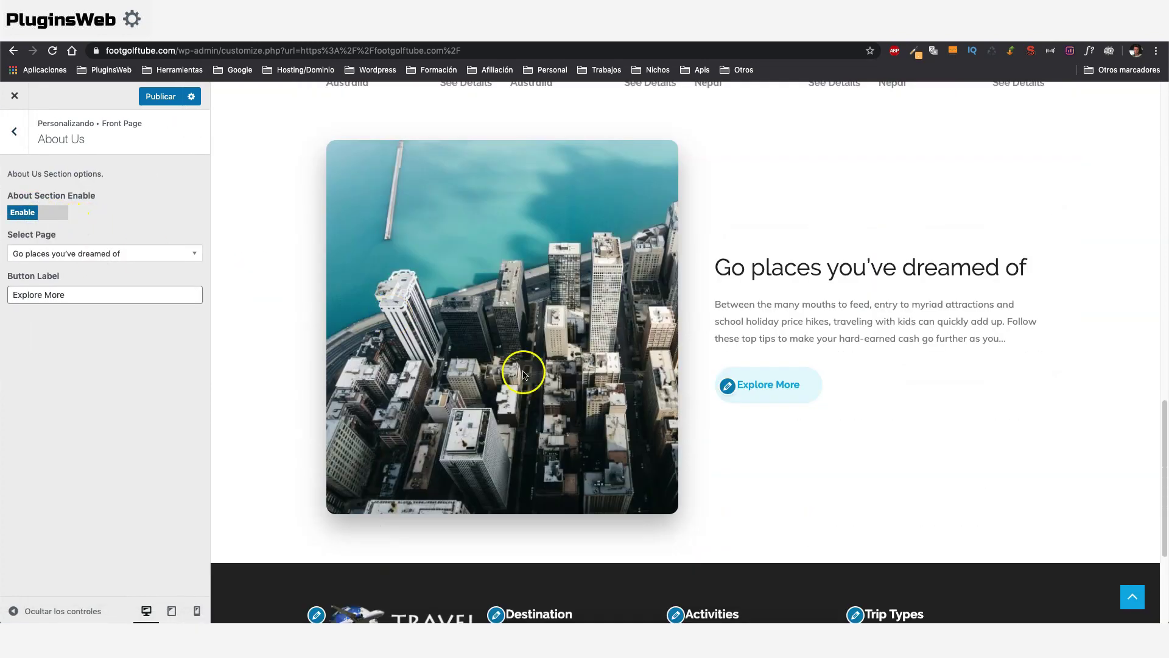
pyautogui.click(17, 133)
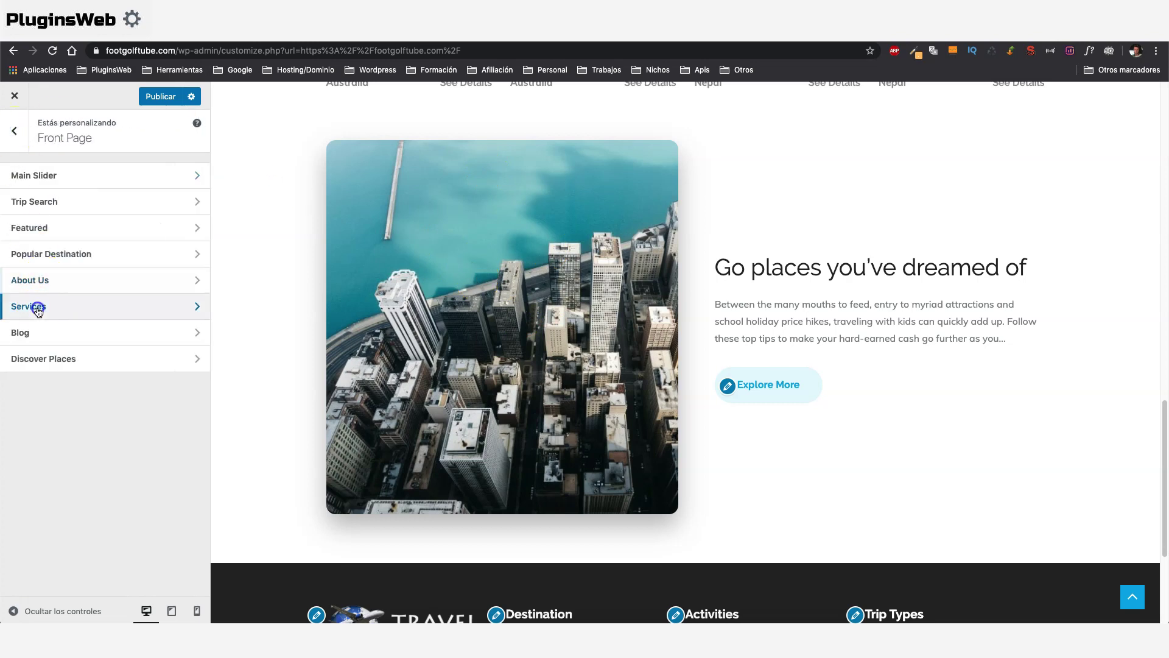
# Enable the Services section on the front page and review the page choices for its first service.
pyautogui.click(37, 308)
pyautogui.click(24, 211)
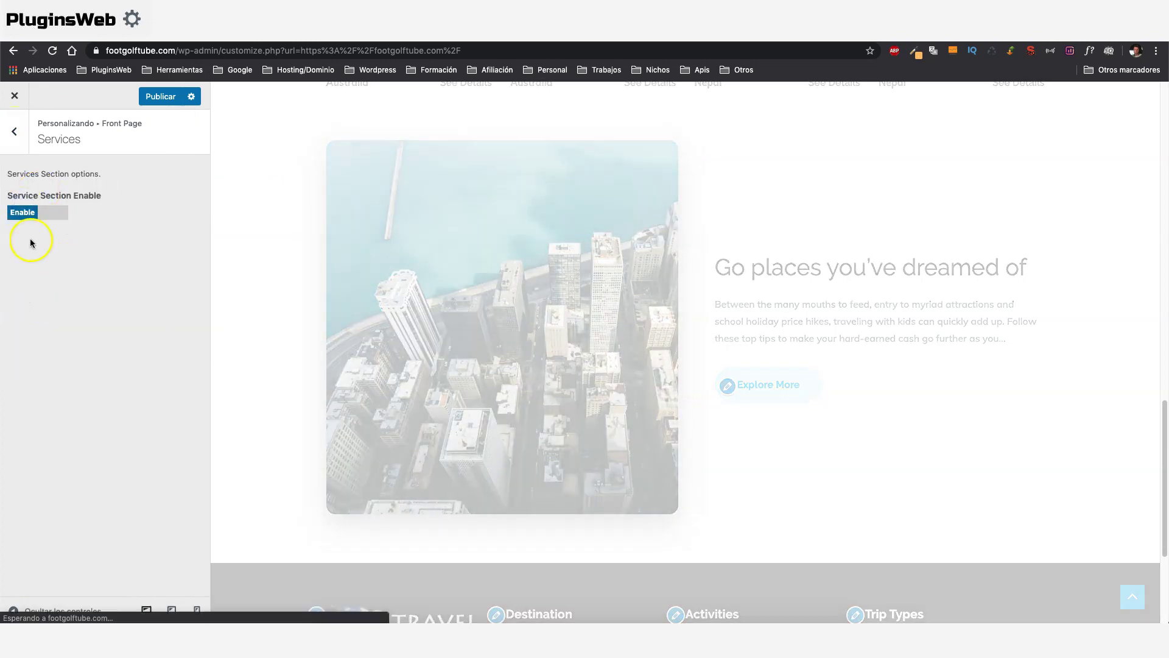
pyautogui.scroll(-4, 469, 378)
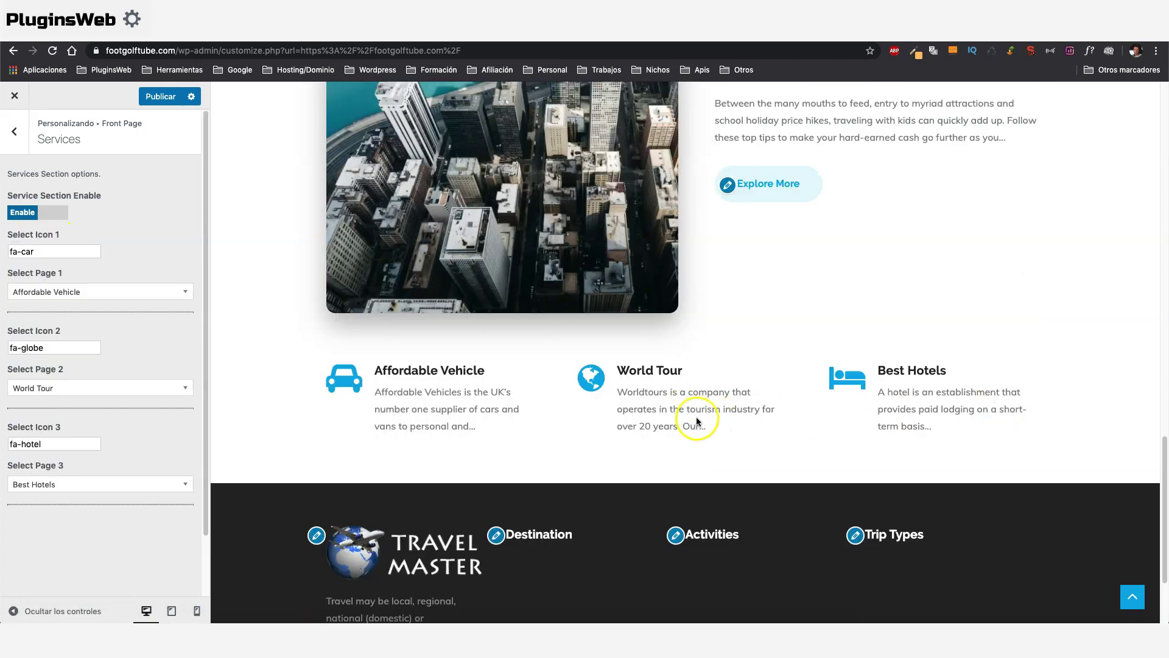
pyautogui.click(58, 287)
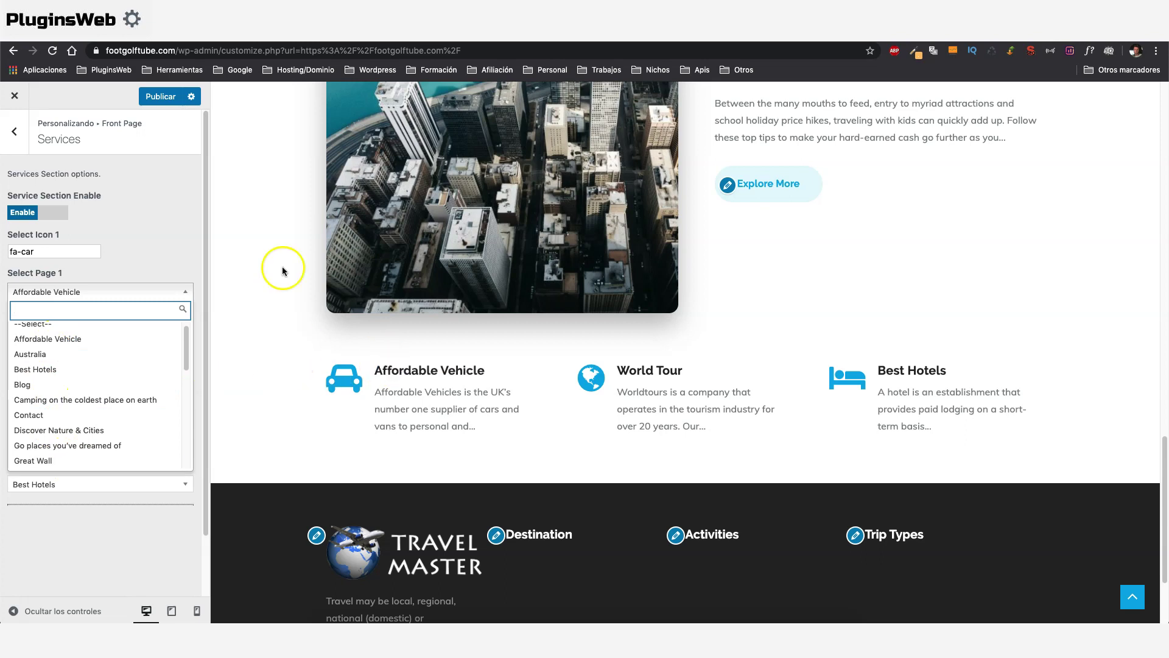
pyautogui.click(139, 198)
pyautogui.click(43, 345)
pyautogui.click(14, 131)
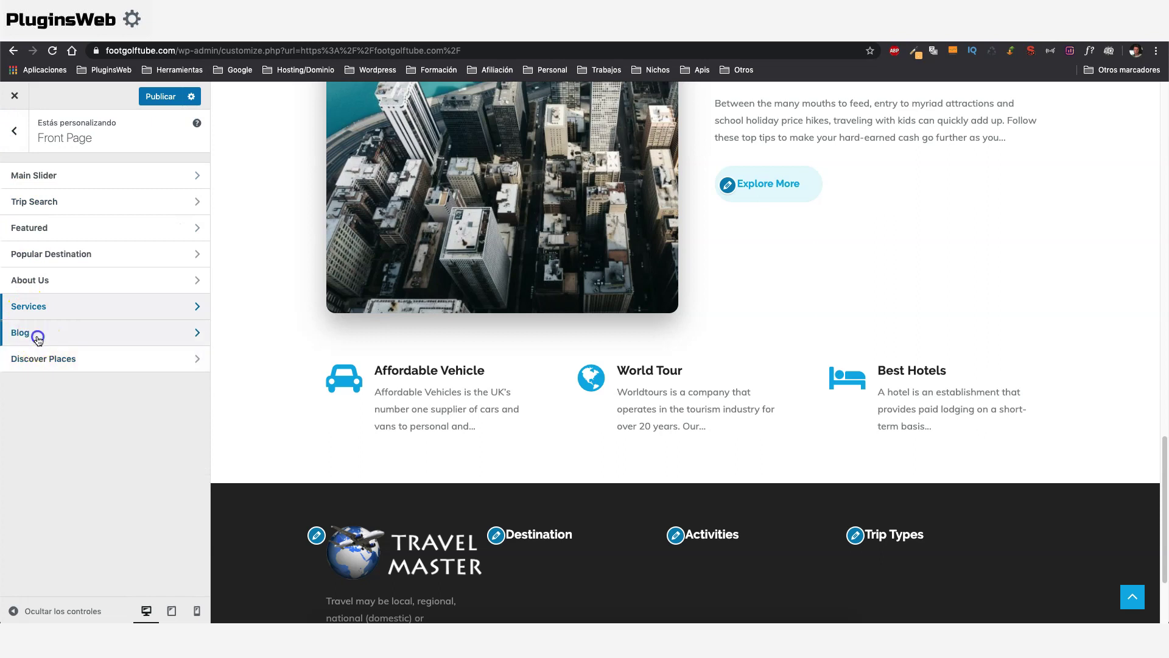
# Enable the Blog section on the front page and check its articles in the preview.
pyautogui.click(38, 337)
pyautogui.click(32, 221)
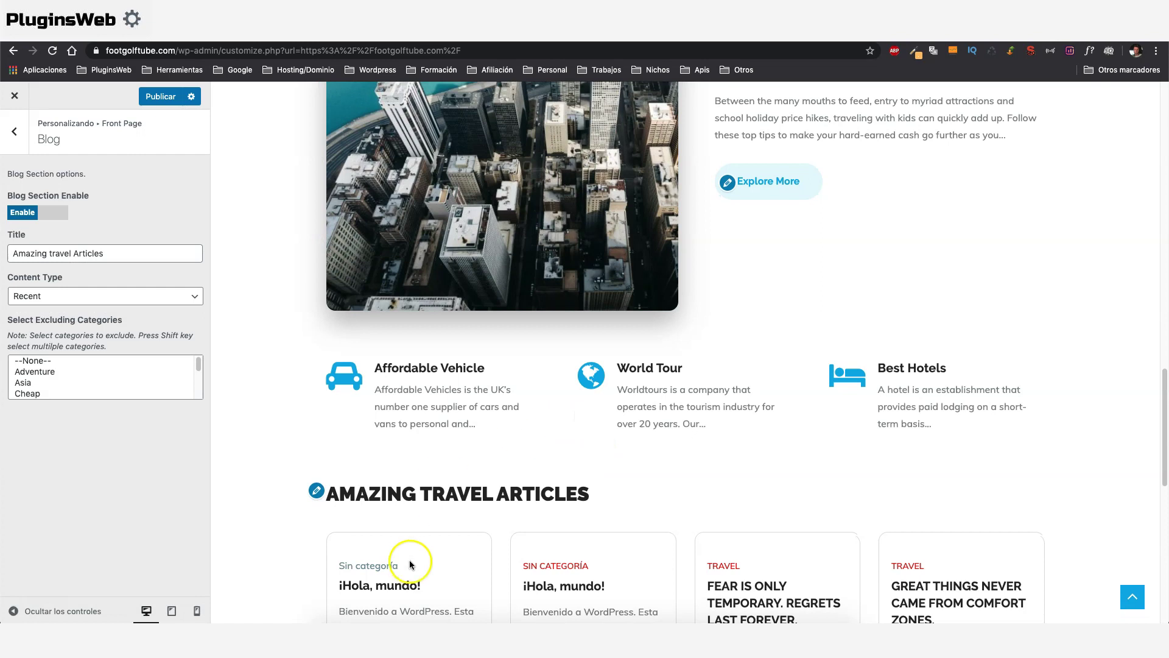
pyautogui.scroll(-4, 410, 478)
pyautogui.click(14, 131)
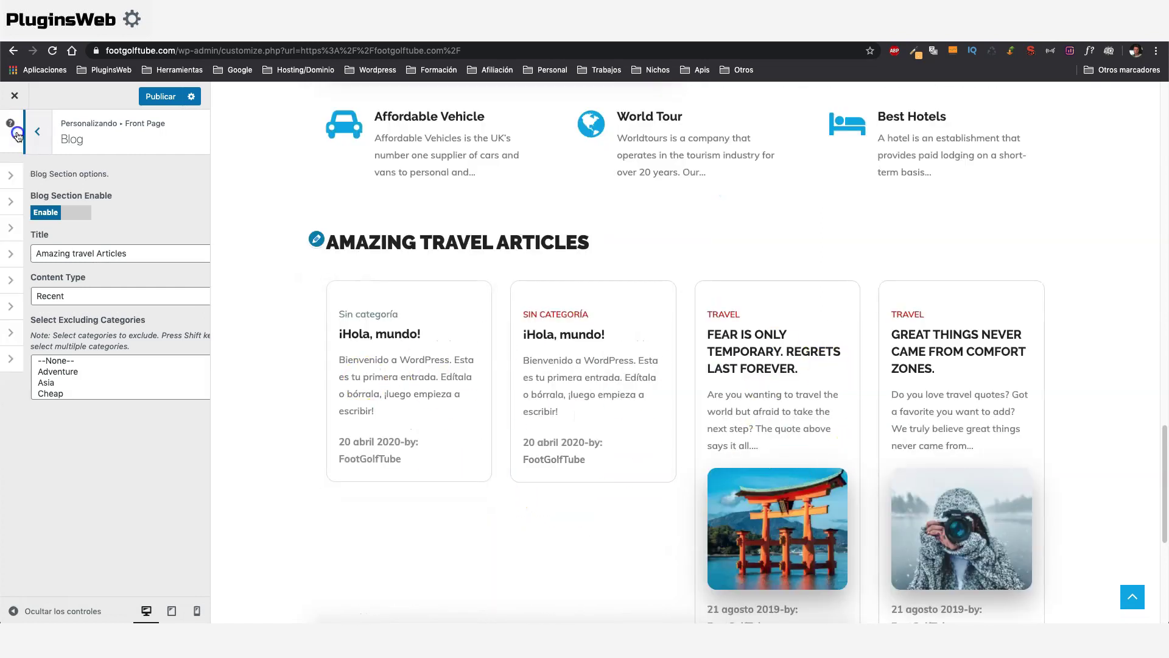
# Enable the Discover Places section on the front page, check it in the preview and publish the changes.
pyautogui.click(40, 357)
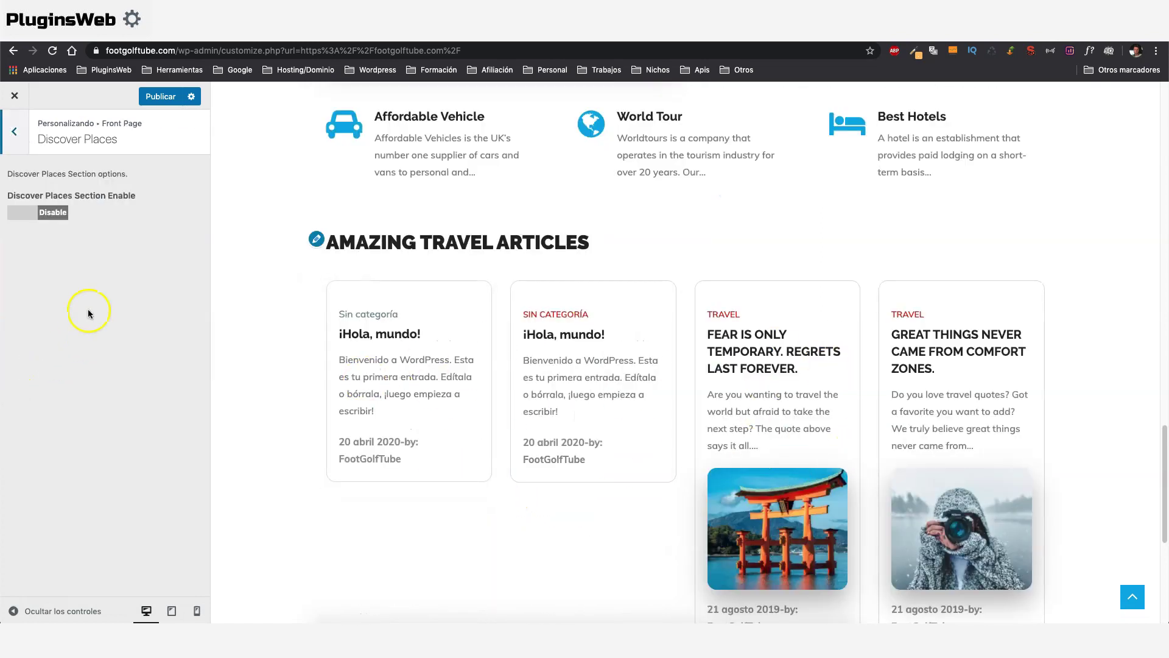
pyautogui.click(19, 209)
pyautogui.scroll(-2, 595, 250)
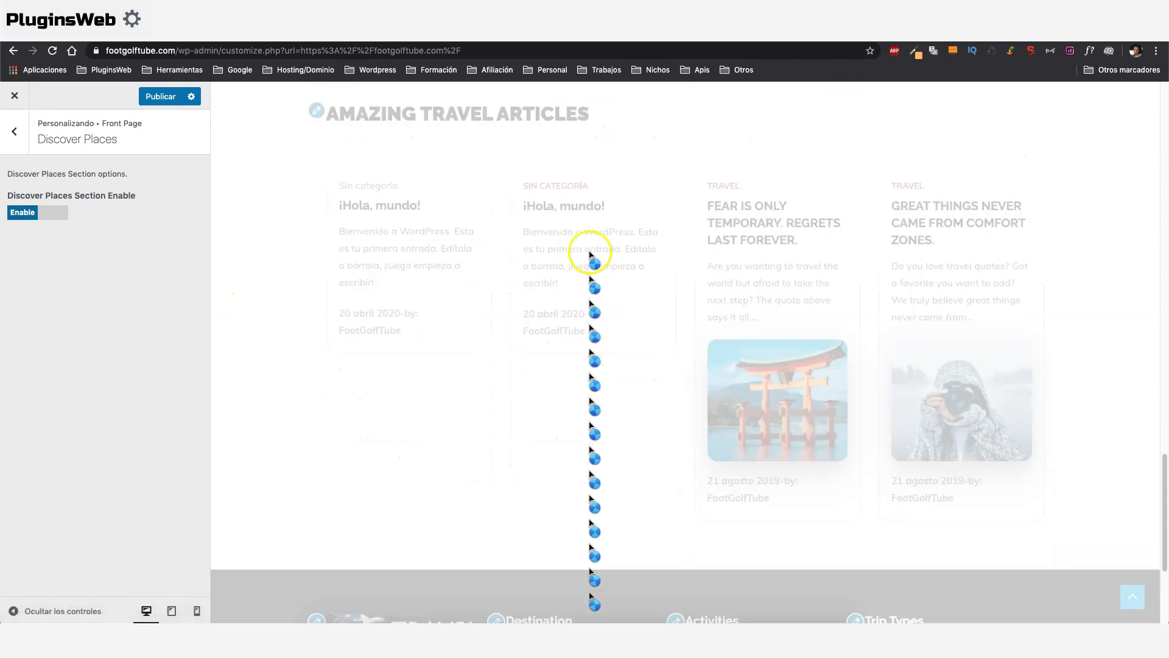
pyautogui.scroll(4, 335, 123)
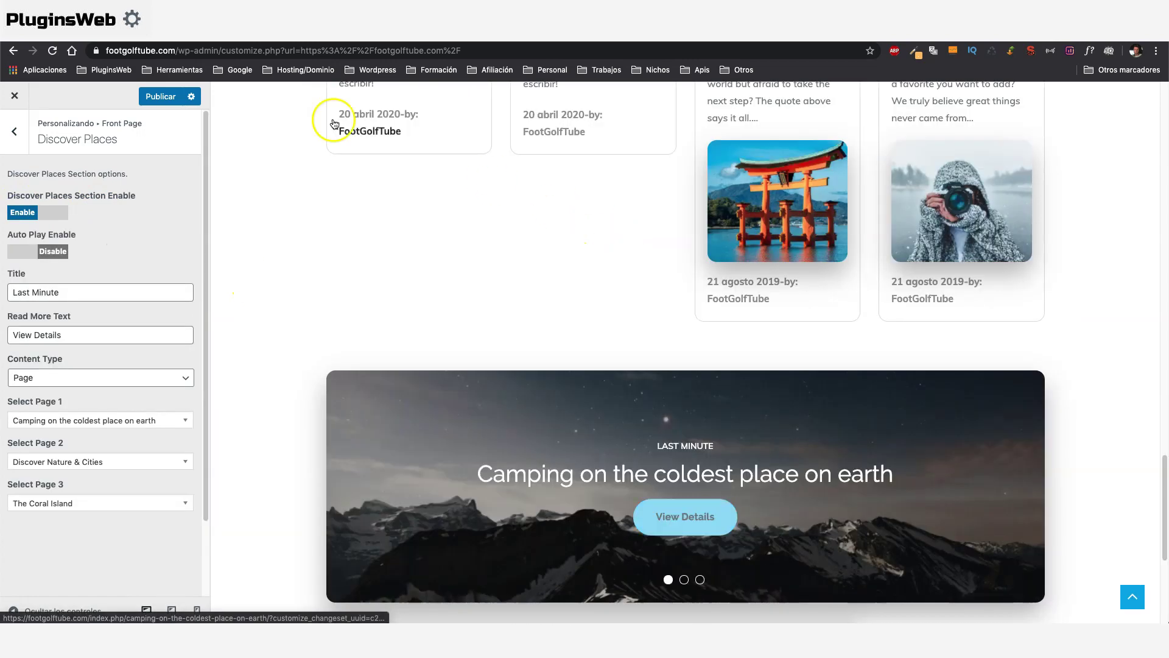
pyautogui.click(157, 98)
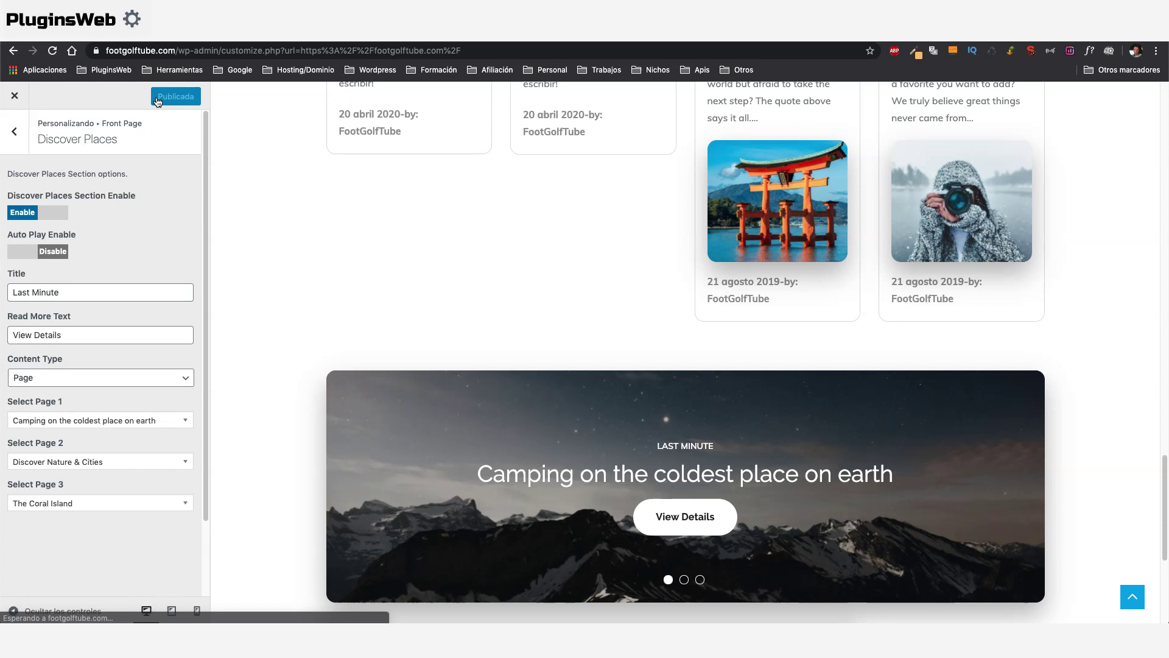
# Visit the live site and search its trips with the location set to Australia.
pyautogui.hotkey('alt', 'Left')
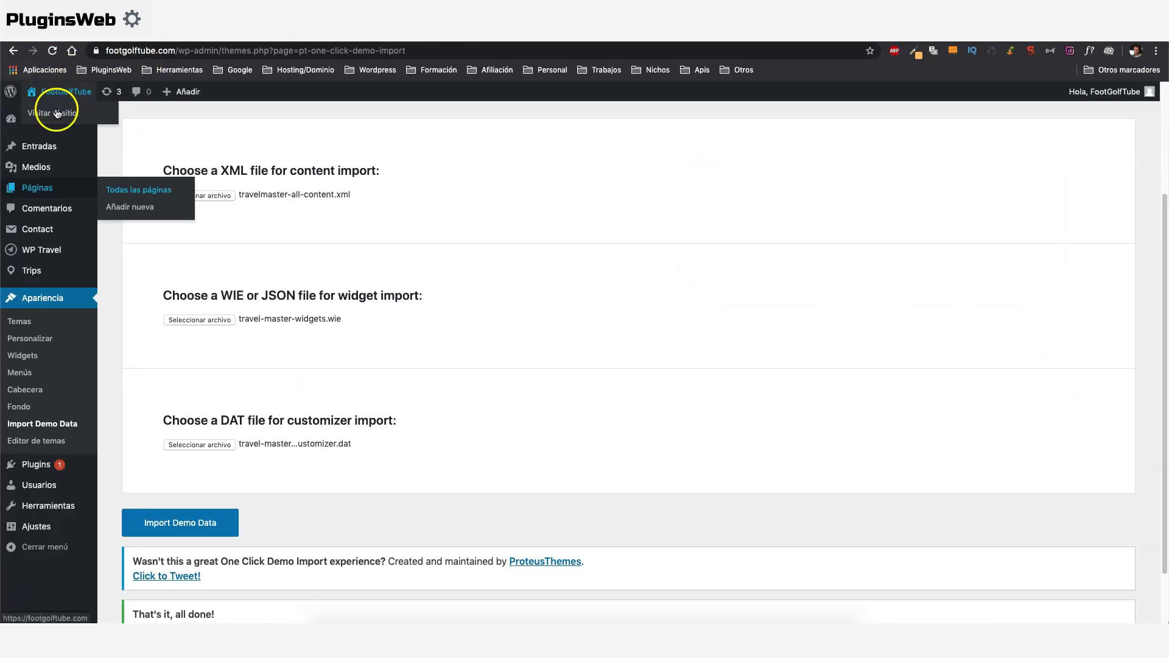
pyautogui.hotkey('alt', 'Left')
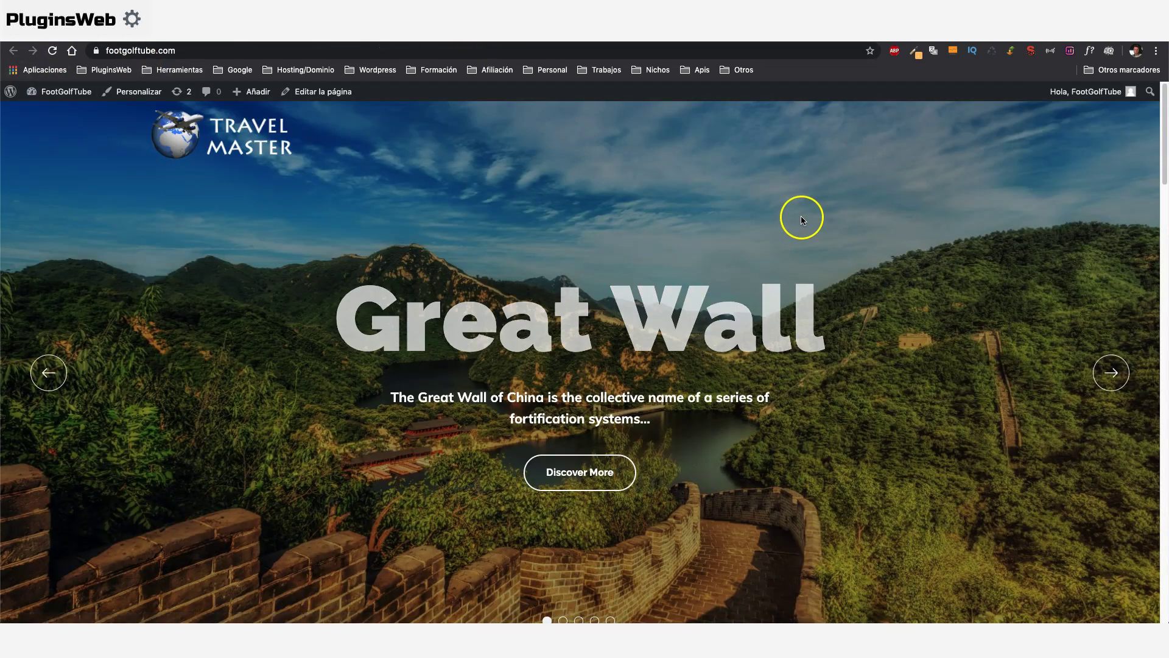
pyautogui.scroll(-5, 803, 217)
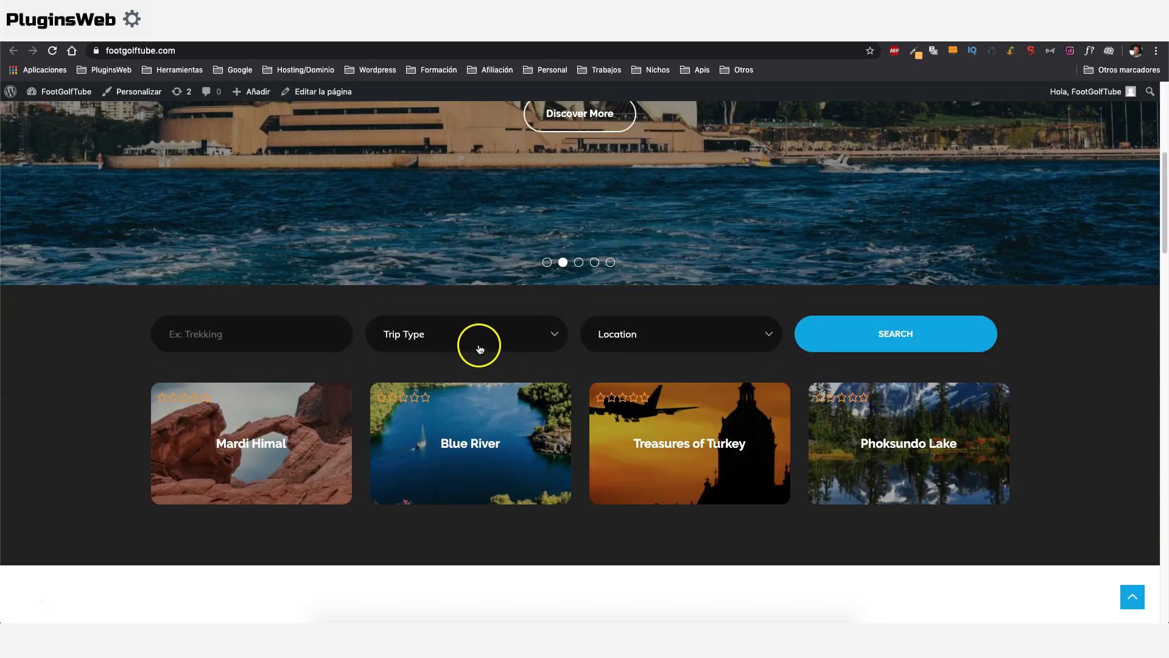
pyautogui.click(679, 327)
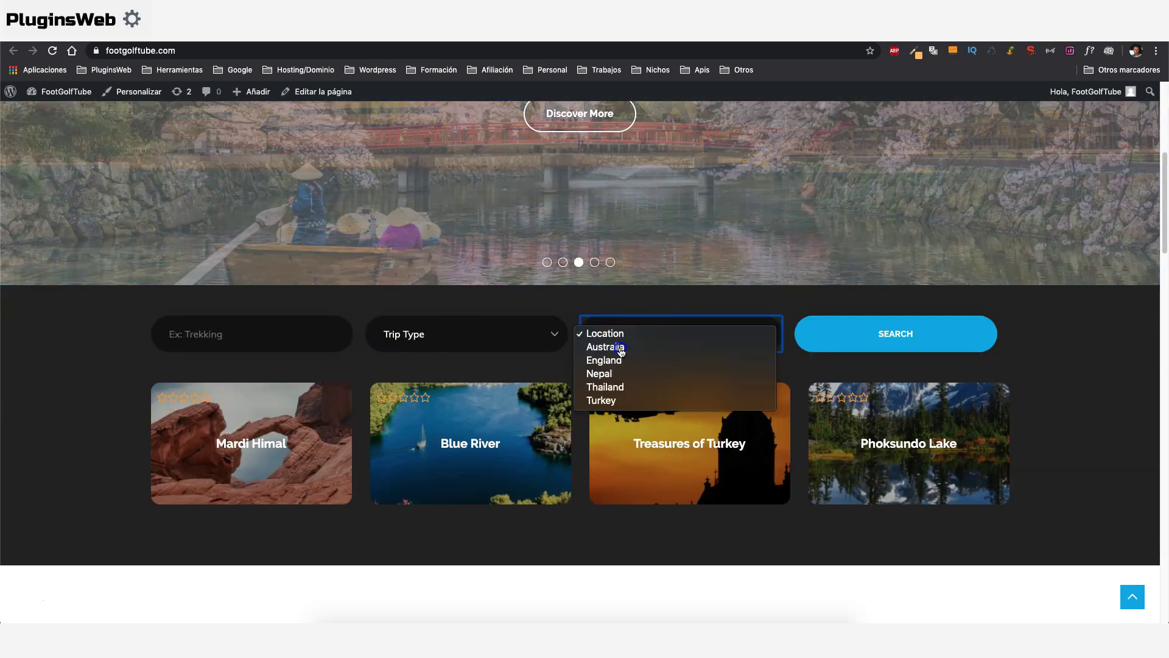
pyautogui.click(621, 351)
pyautogui.click(882, 335)
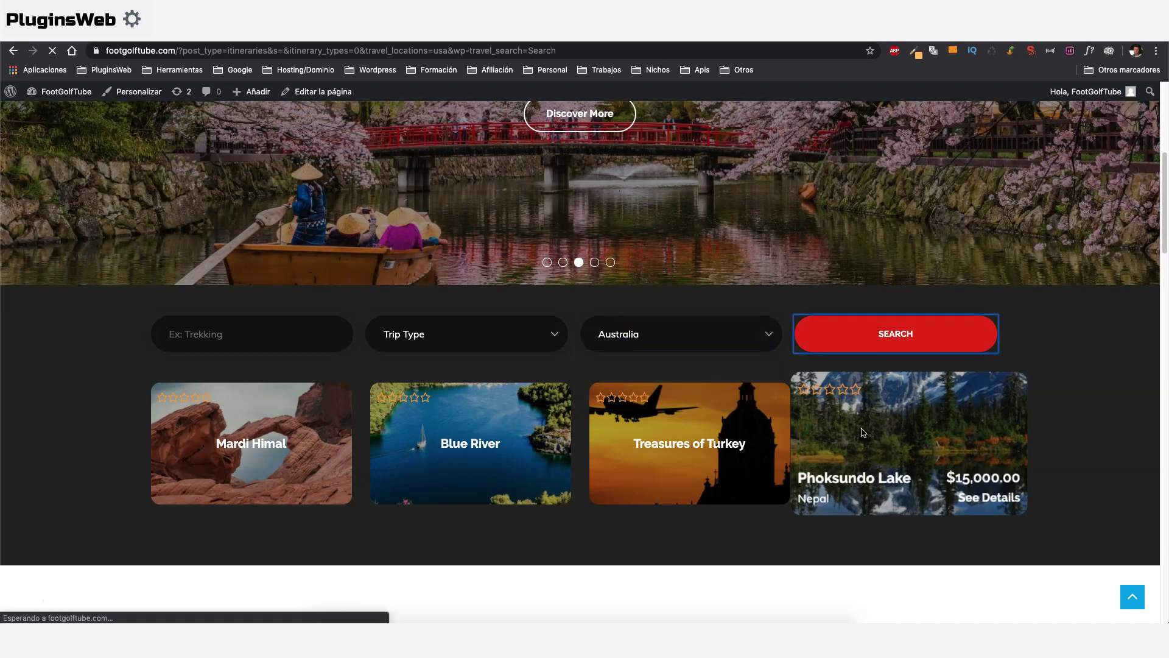
# Look through the trips found for Australia and open the Marriott trip.
pyautogui.scroll(-4, 547, 575)
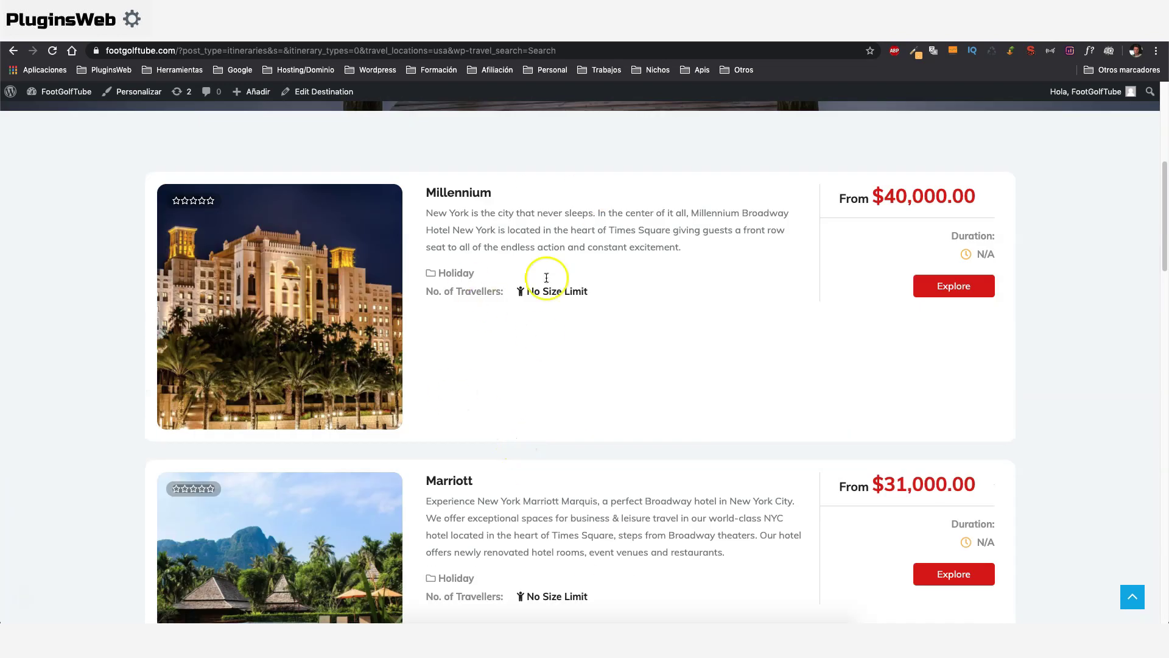
pyautogui.scroll(-4, 487, 368)
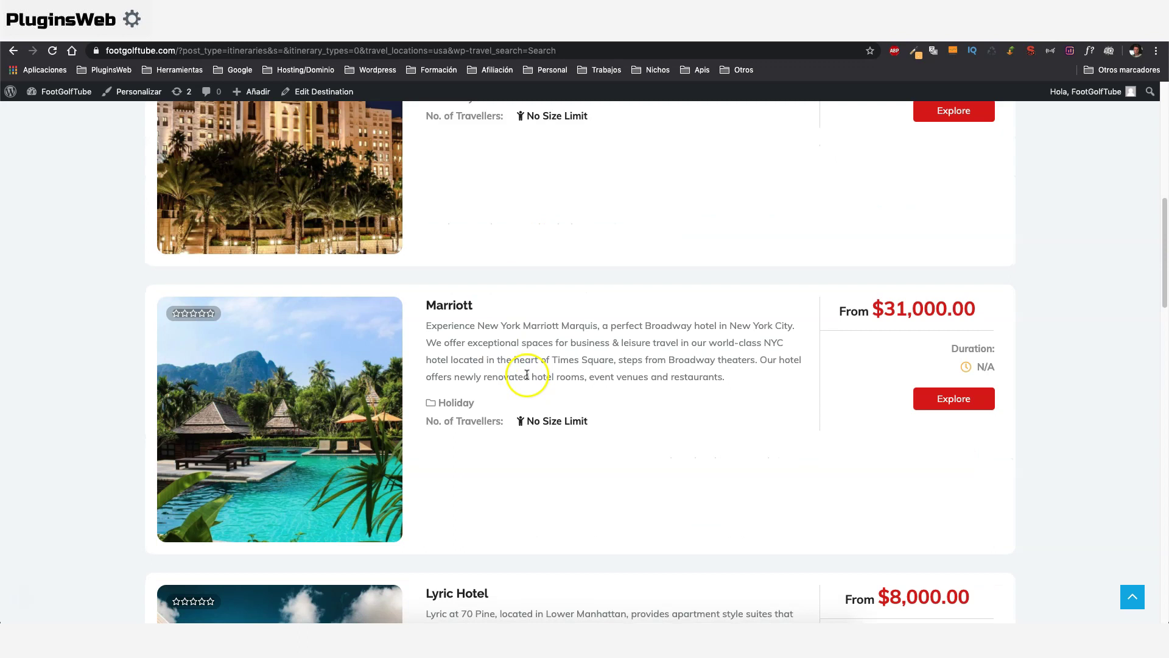
pyautogui.scroll(-1, 528, 374)
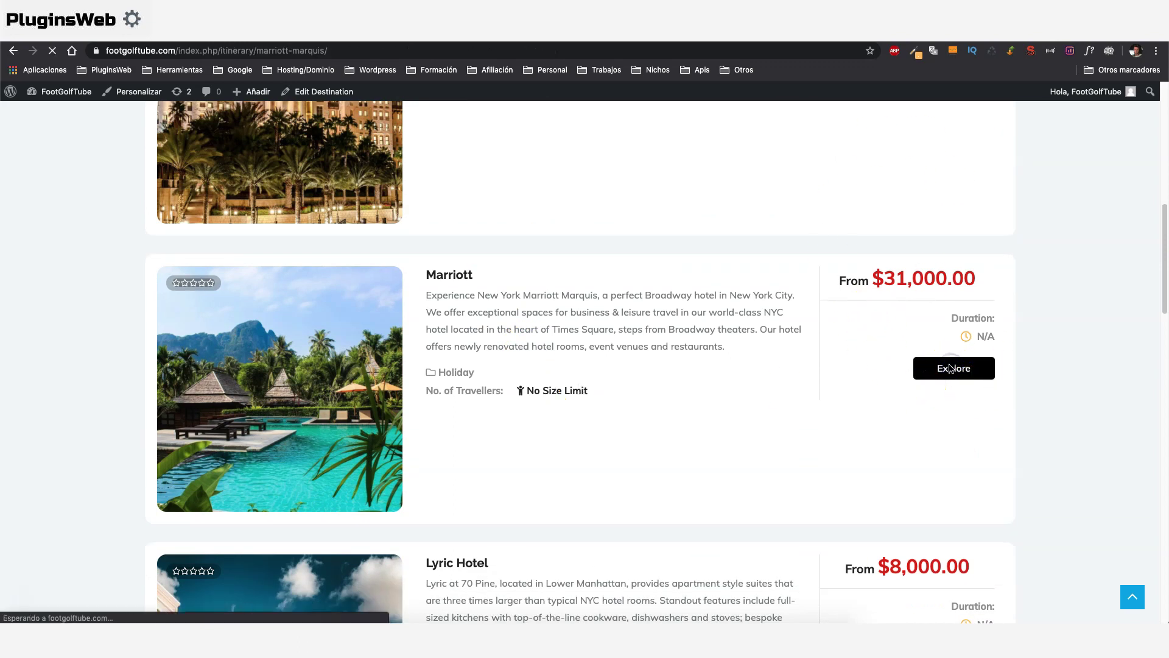
# Examine the Marriott trip page, including its overview, Trip Outline, Trip Excludes, gallery and review sections.
pyautogui.scroll(-3, 683, 366)
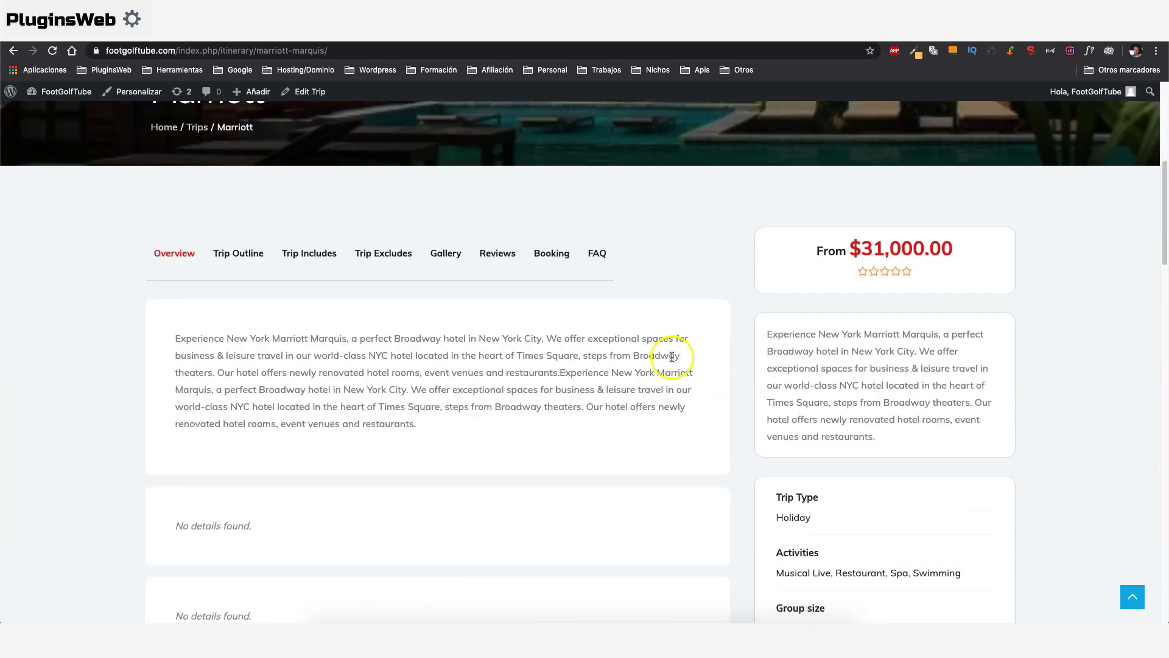
pyautogui.scroll(-1, 378, 371)
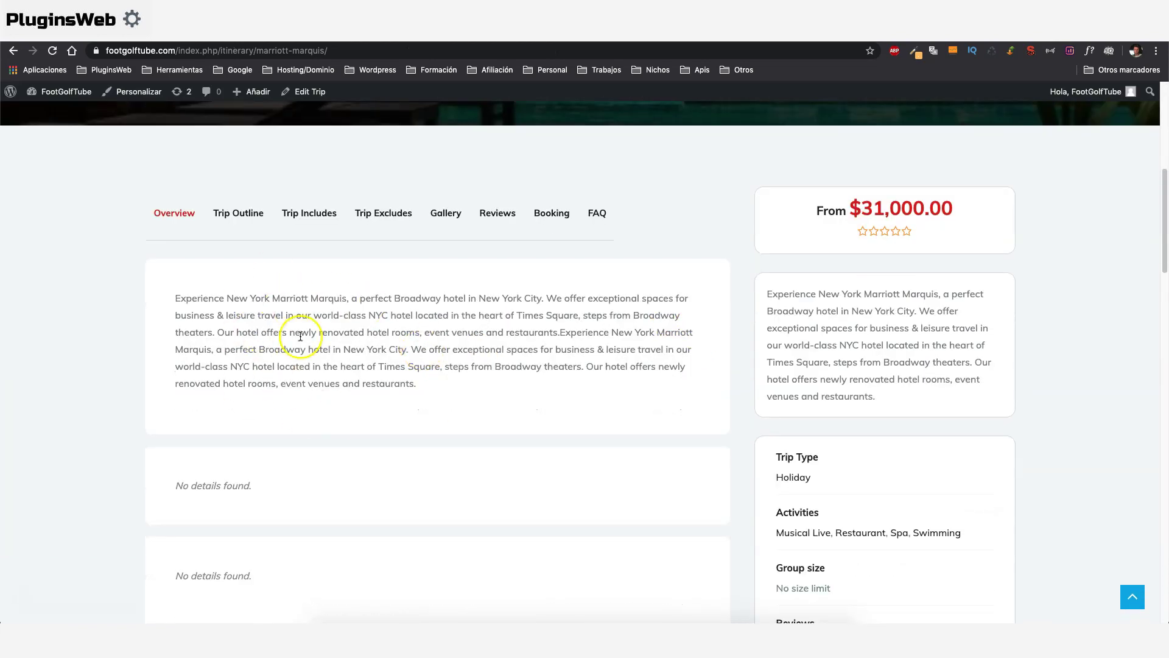
pyautogui.click(248, 217)
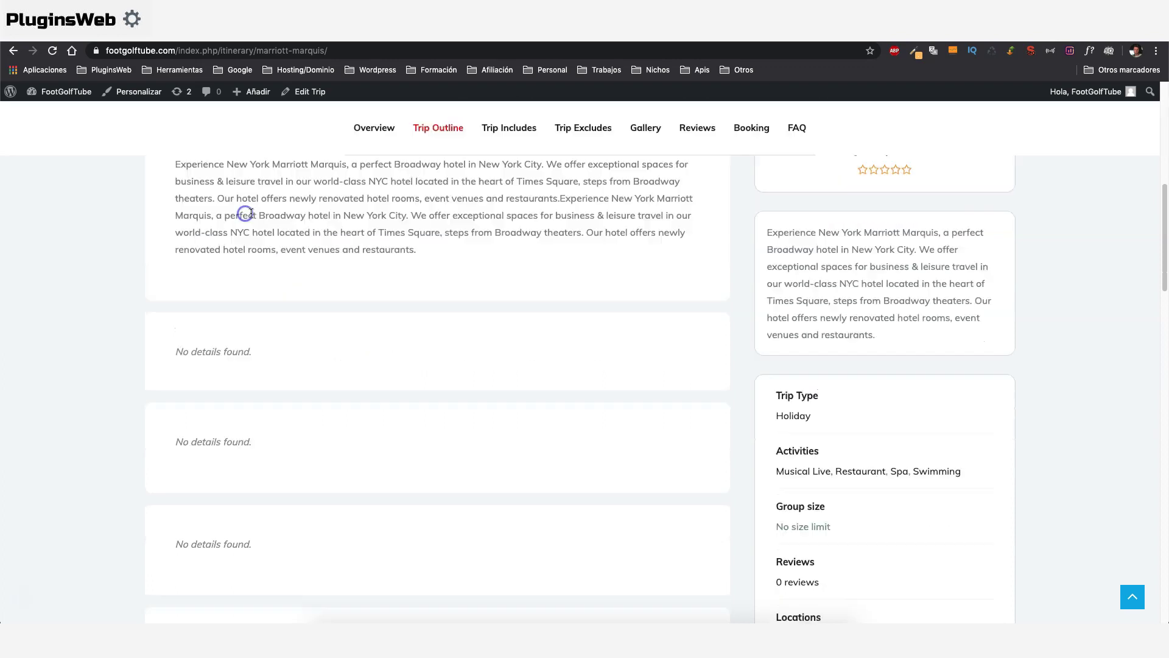
pyautogui.scroll(10, 320, 364)
pyautogui.scroll(-1, 365, 511)
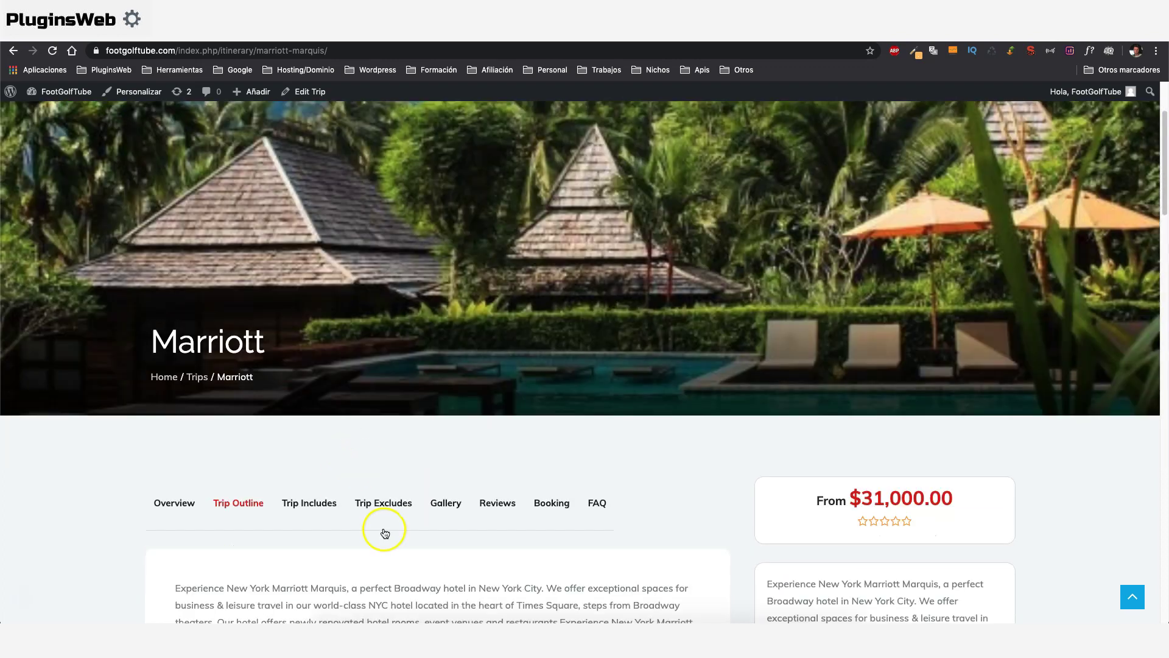
pyautogui.click(390, 497)
pyautogui.scroll(-5, 318, 305)
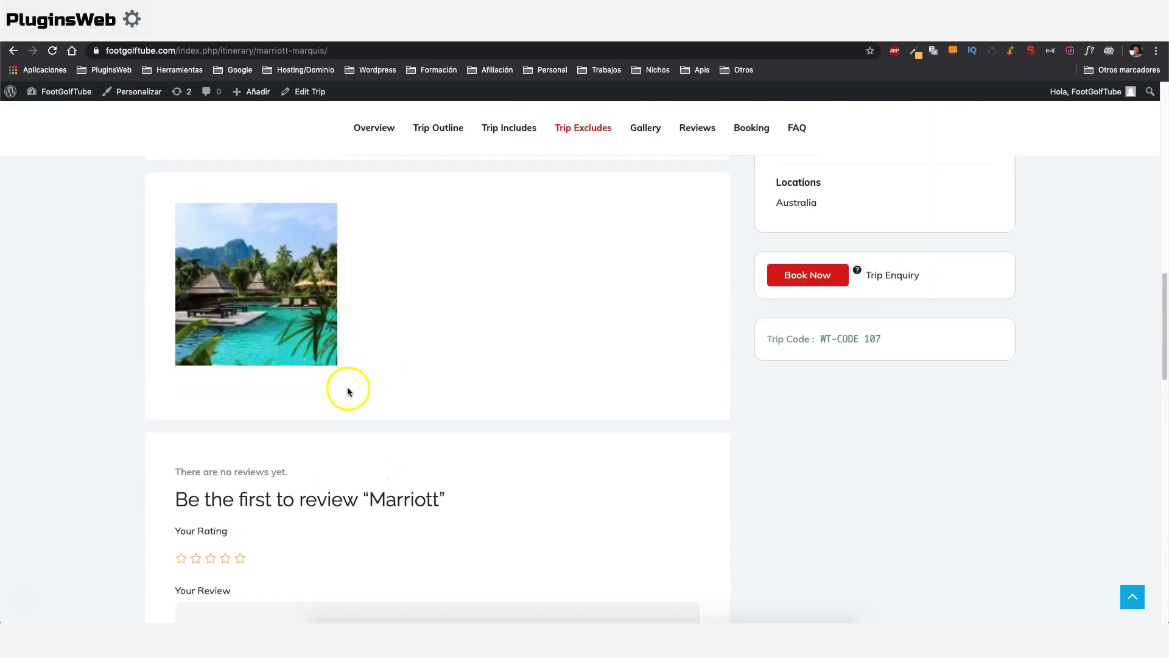
pyautogui.scroll(-10, 347, 396)
pyautogui.scroll(1, 286, 274)
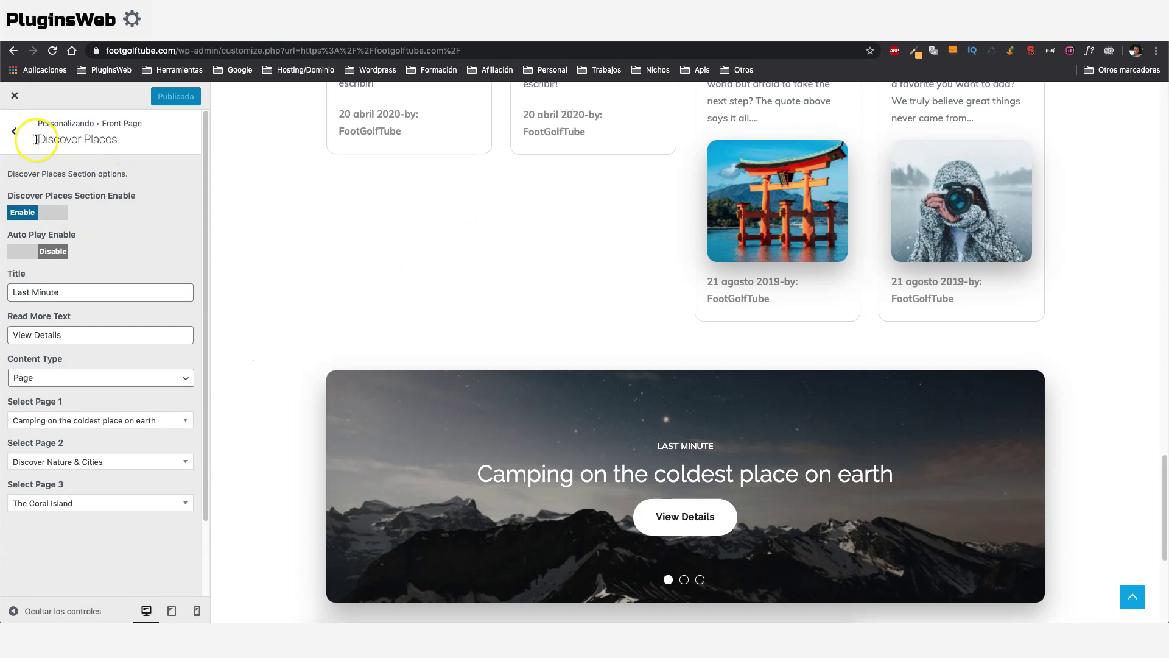
# Return to the theme customizer's main level and review the site identity options for logo, title and tagline.
pyautogui.click(14, 131)
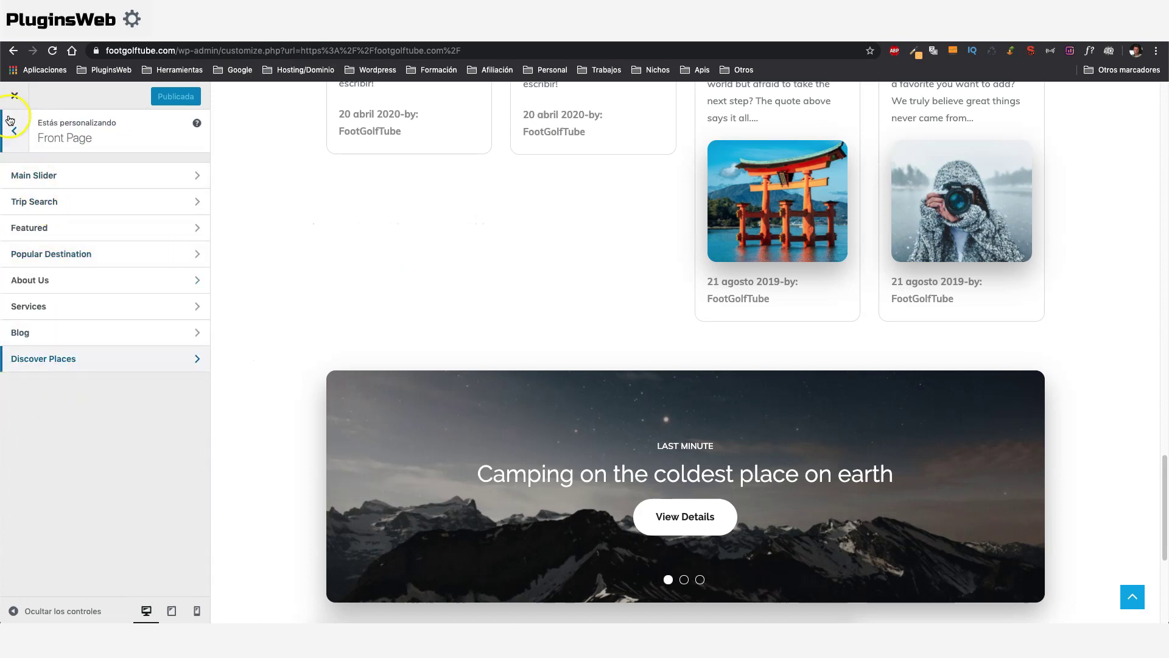
pyautogui.click(17, 129)
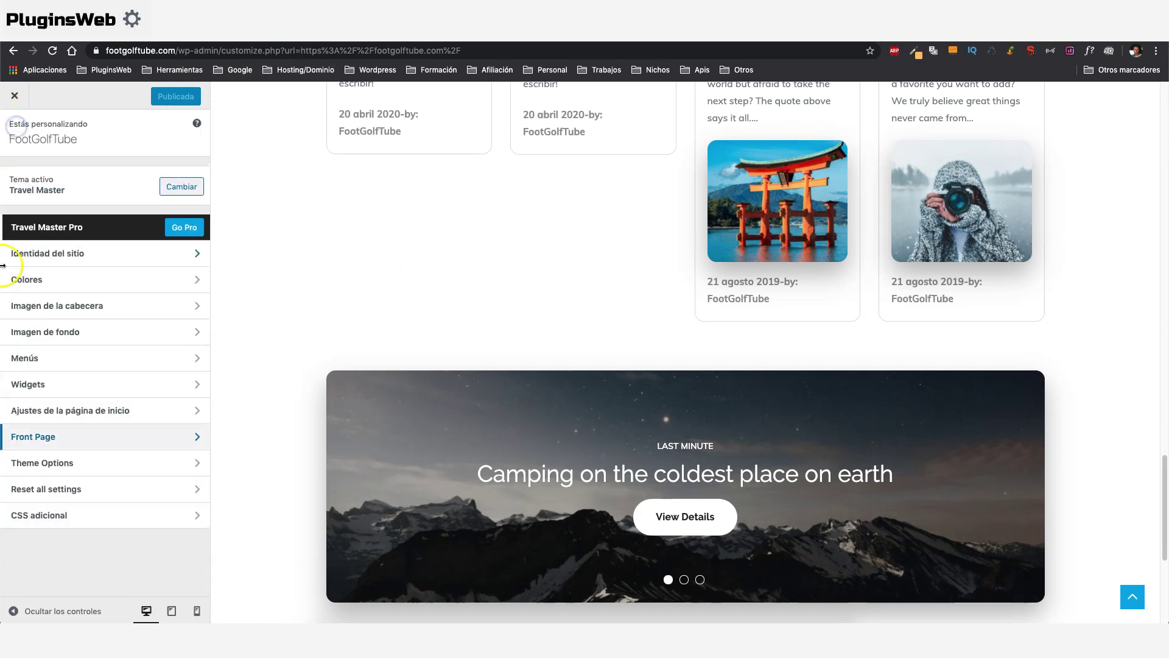
pyautogui.click(63, 254)
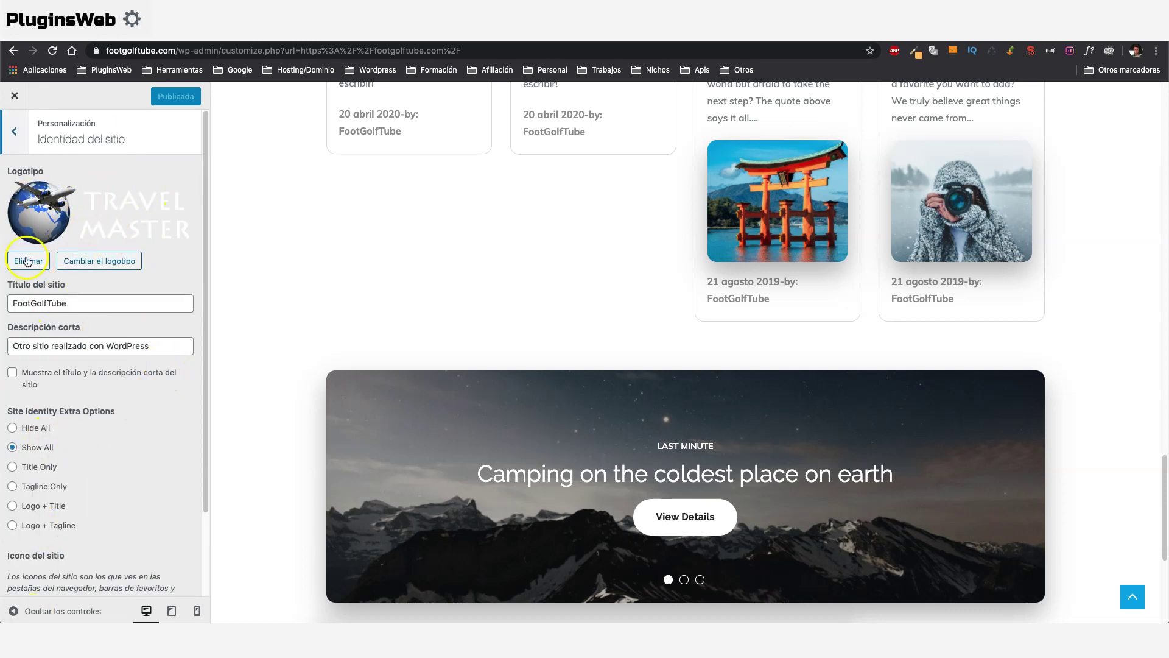
pyautogui.click(14, 140)
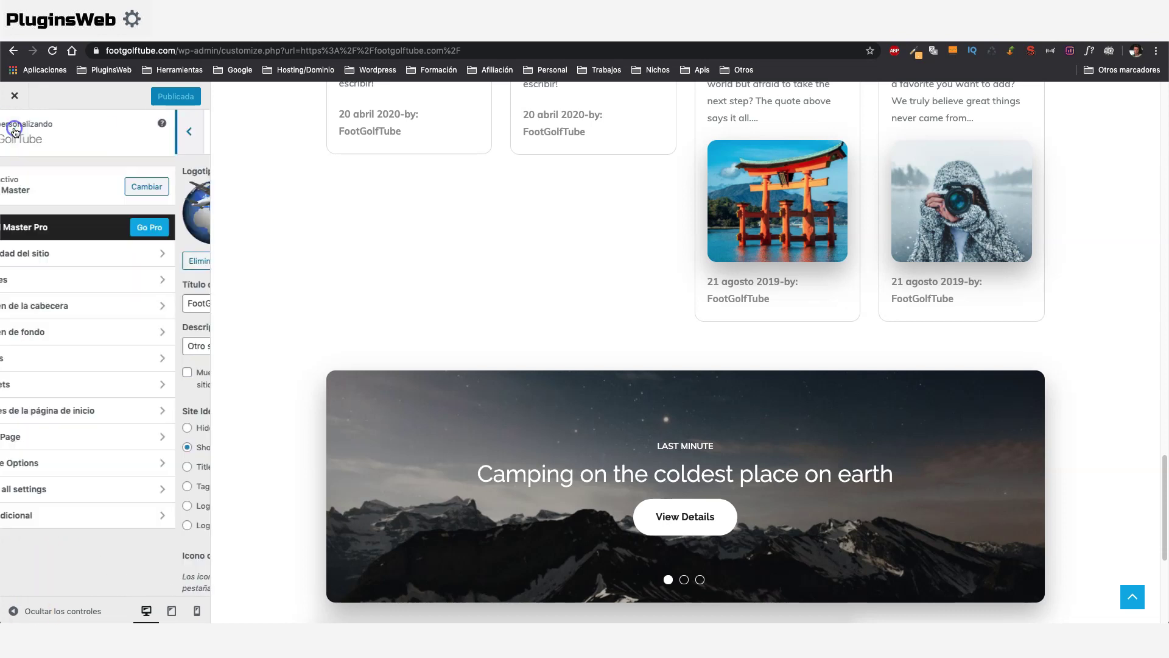
# Review the customizer's color settings and the header image options.
pyautogui.click(45, 282)
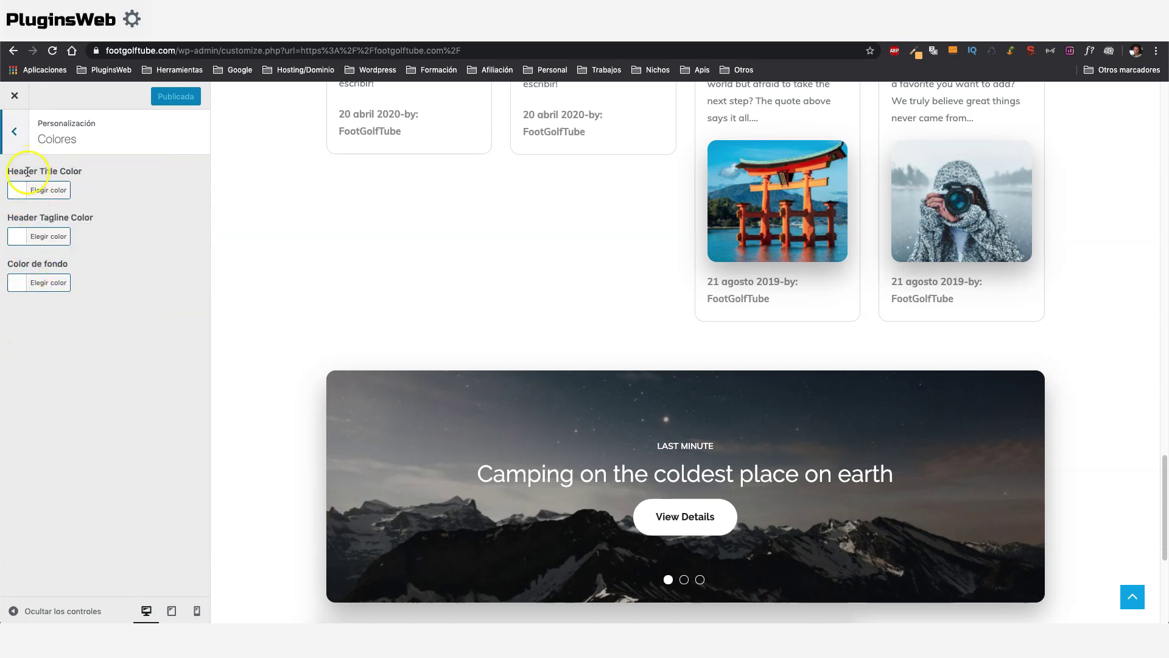
pyautogui.click(15, 133)
pyautogui.click(44, 305)
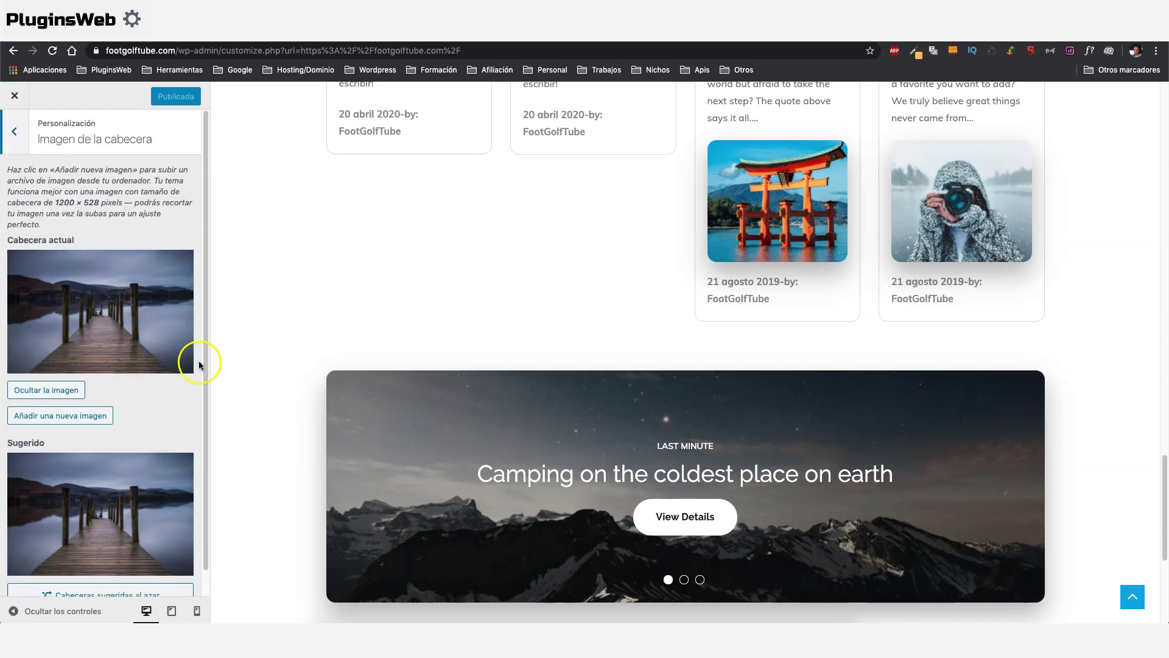
pyautogui.scroll(-1, 55, 330)
pyautogui.scroll(1, 9, 146)
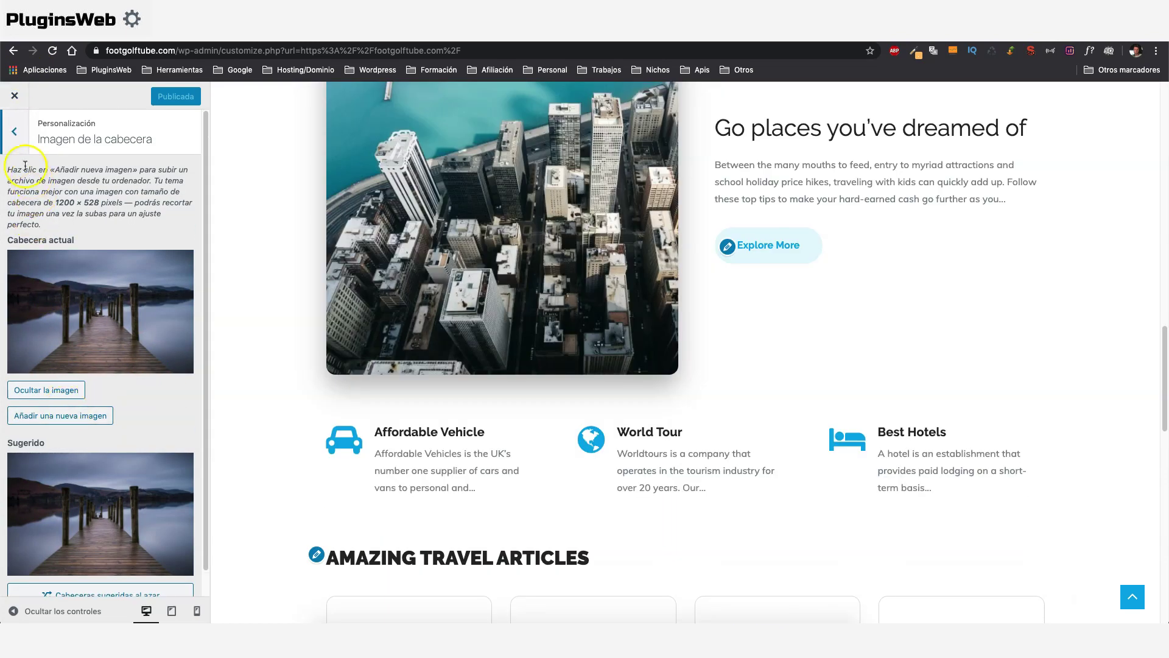
pyautogui.click(17, 143)
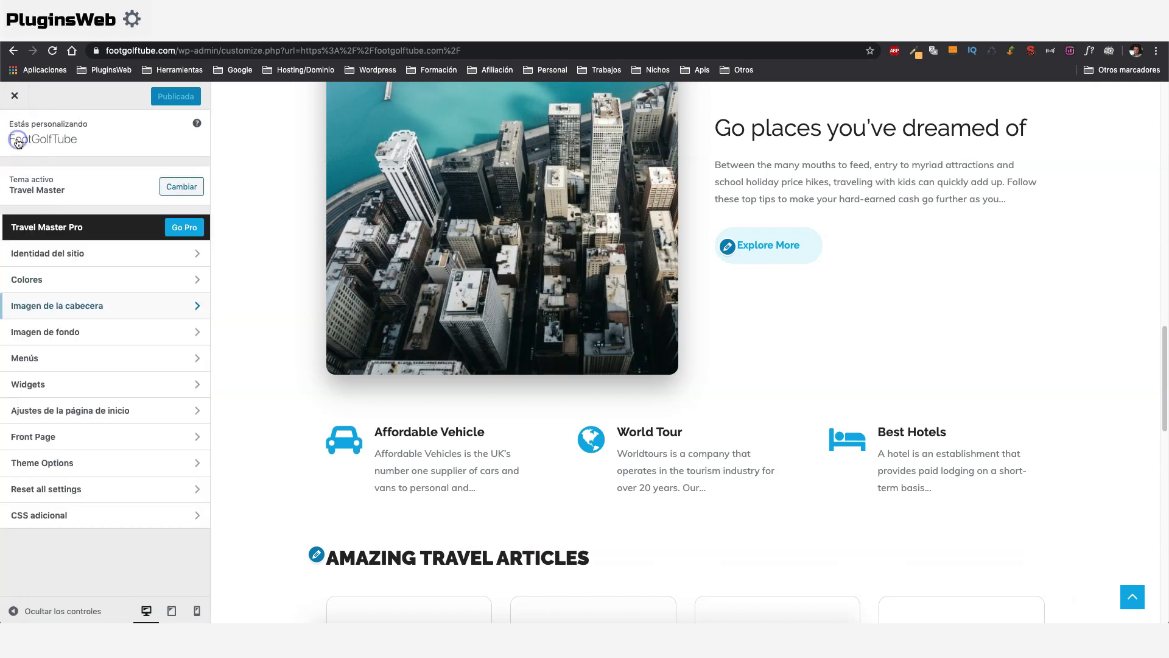
# Check the background image settings and the list of menus with their locations.
pyautogui.click(56, 335)
pyautogui.click(16, 141)
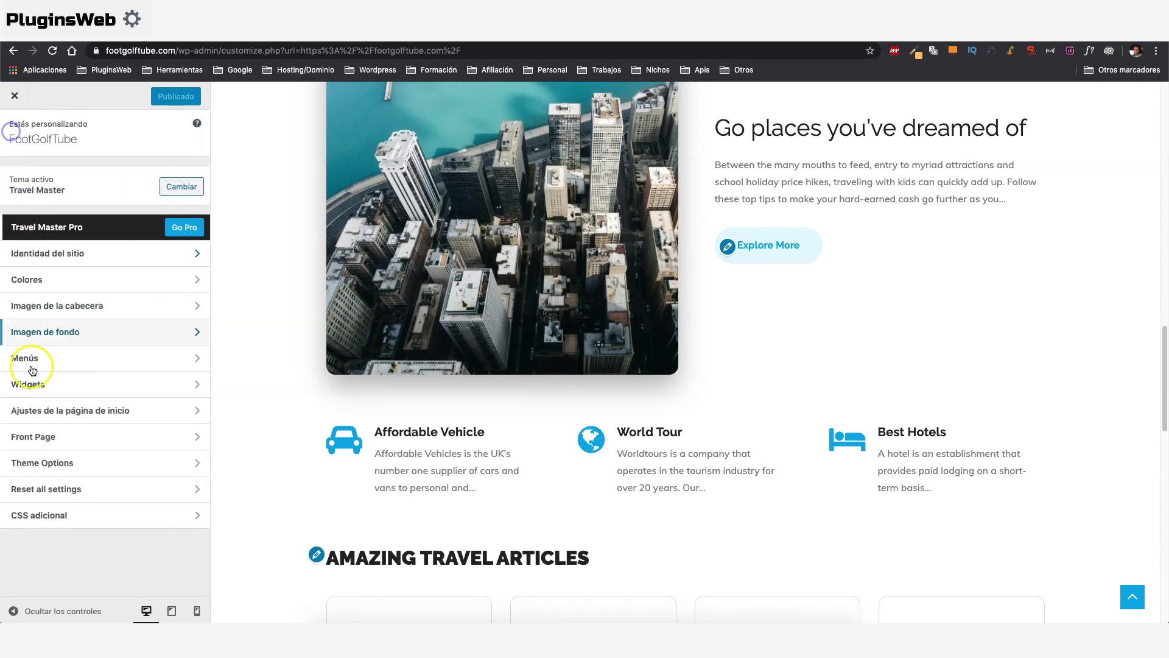
pyautogui.click(40, 358)
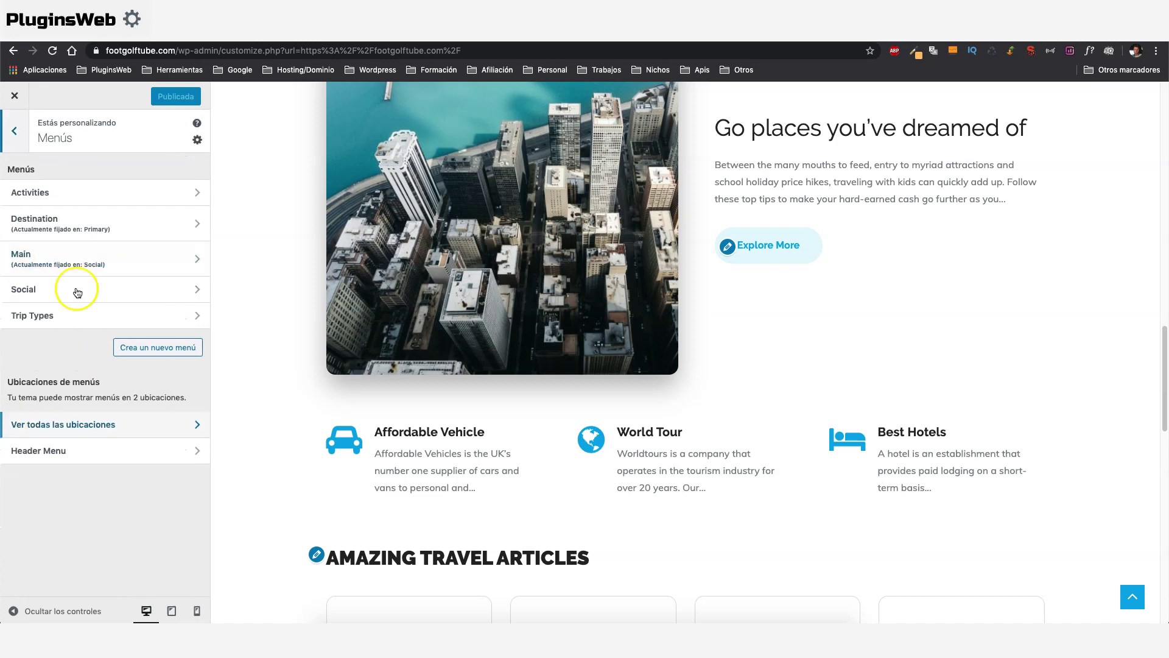
pyautogui.click(15, 134)
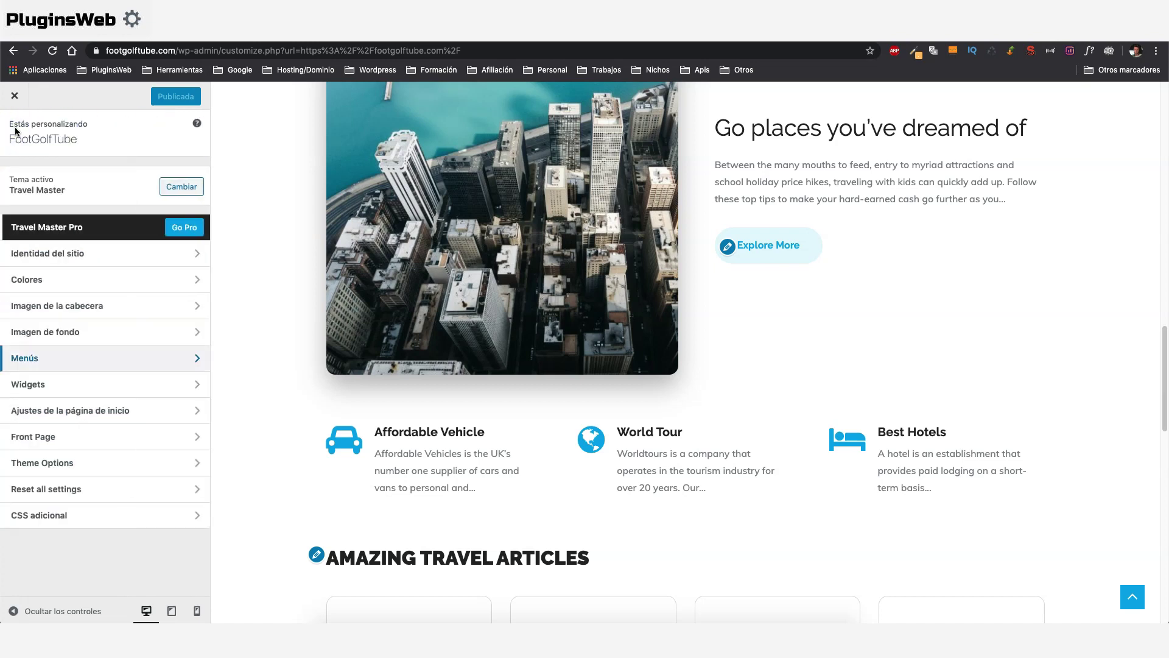
# Browse the widgets available for the Footer Widget 1 area without adding one.
pyautogui.click(49, 387)
pyautogui.click(188, 283)
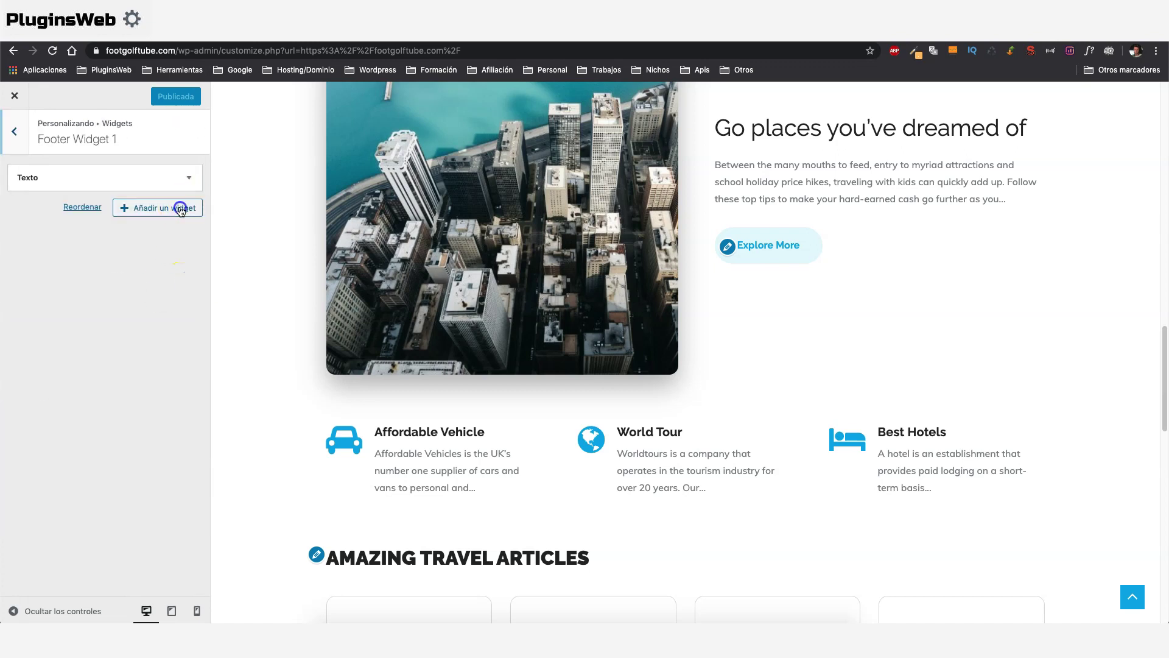
pyautogui.click(180, 209)
pyautogui.scroll(-10, 306, 323)
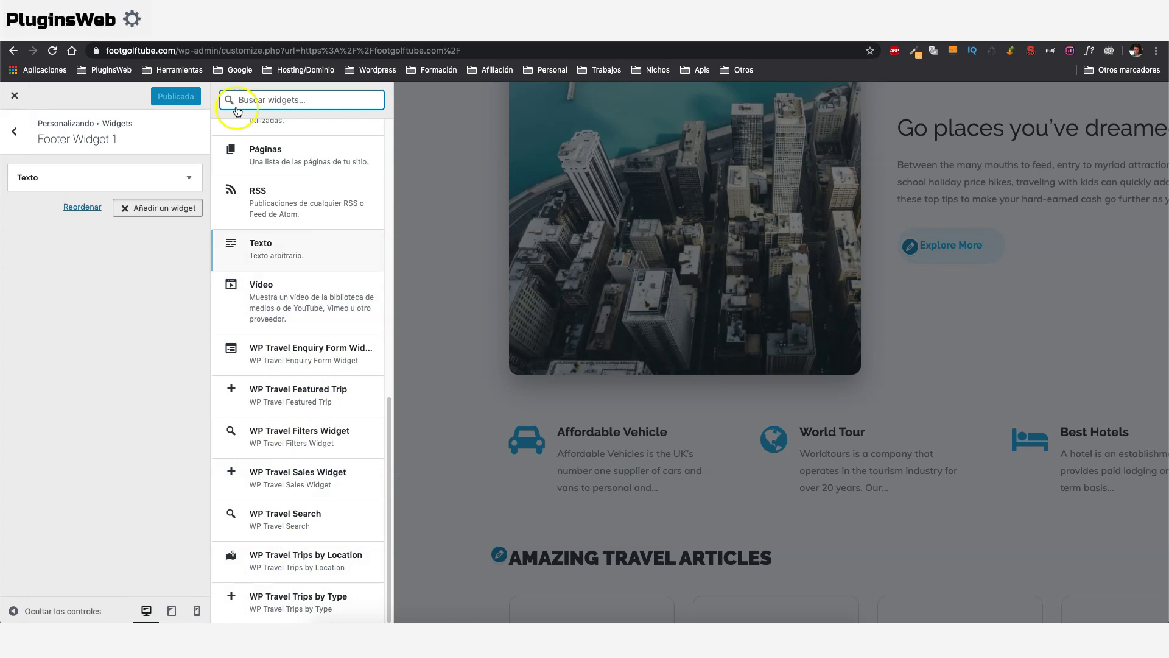
pyautogui.doubleClick(14, 132)
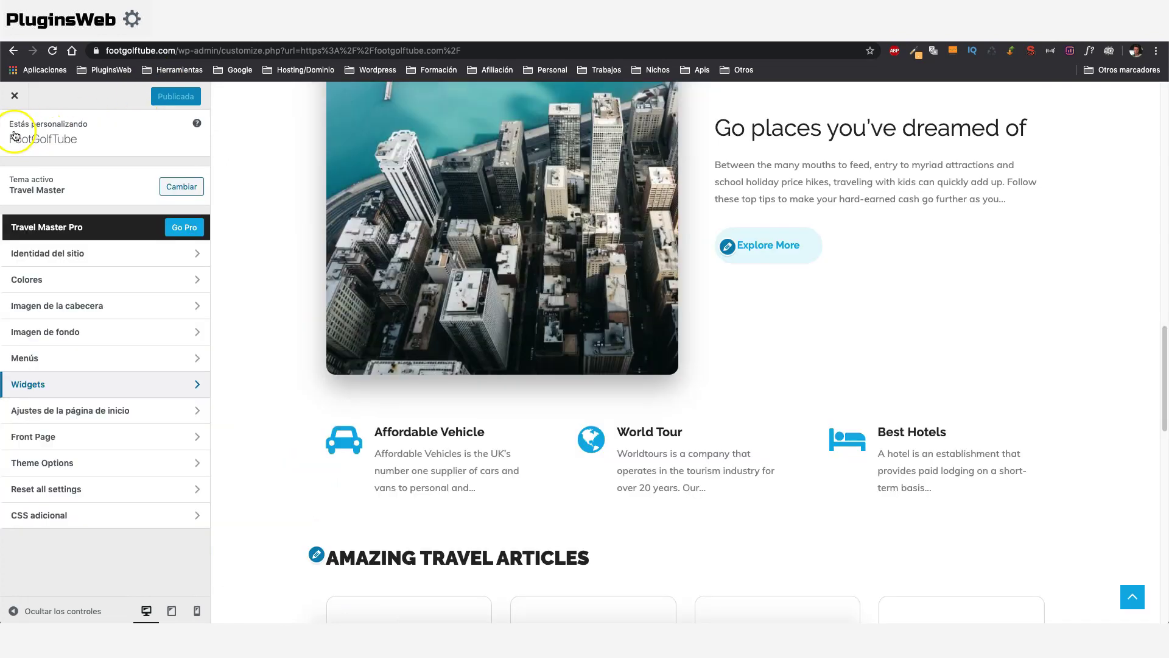
# Review the Breadcrumb settings in Theme Options and look over the front page in the preview.
pyautogui.click(57, 463)
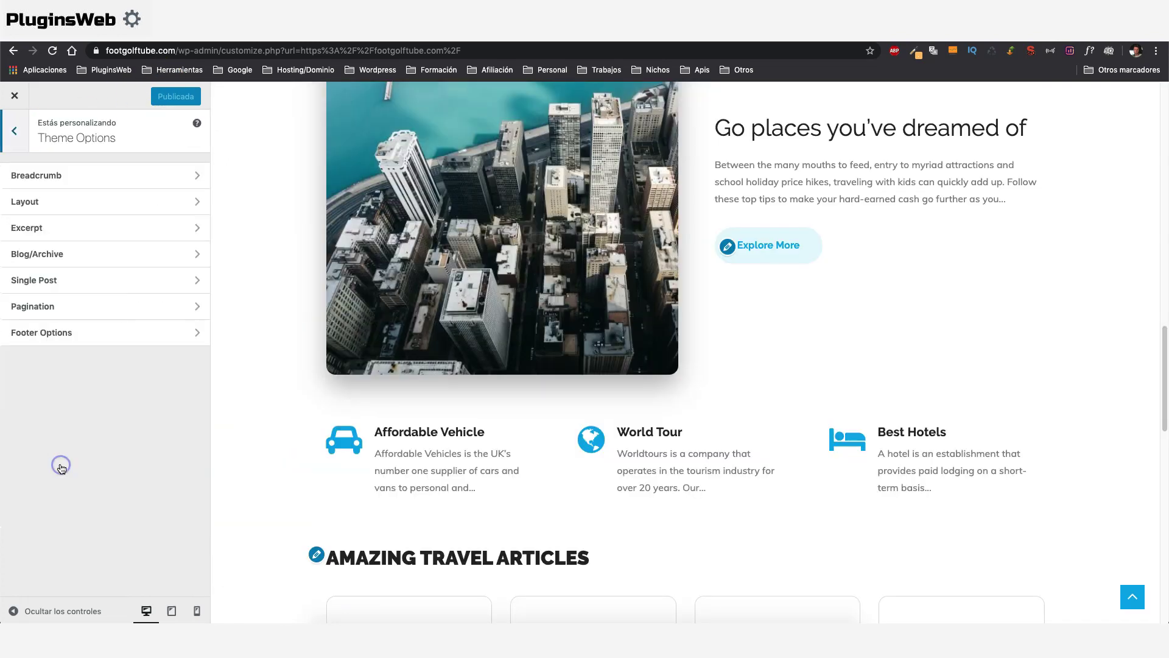
pyautogui.click(44, 178)
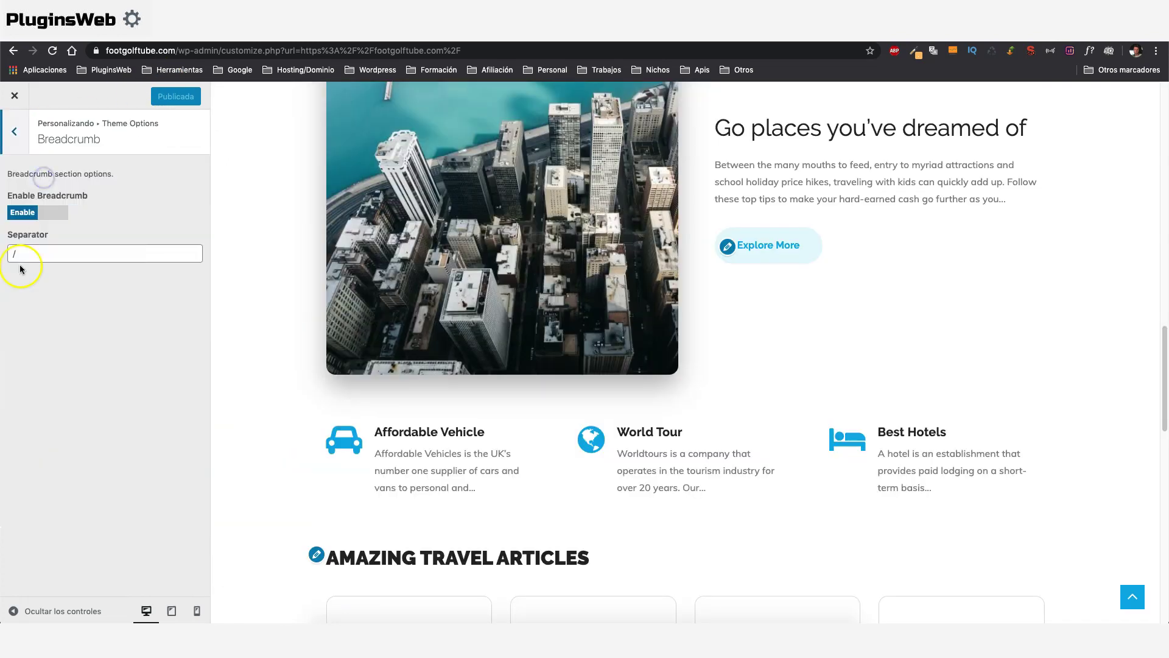
pyautogui.click(15, 149)
pyautogui.scroll(-5, 434, 332)
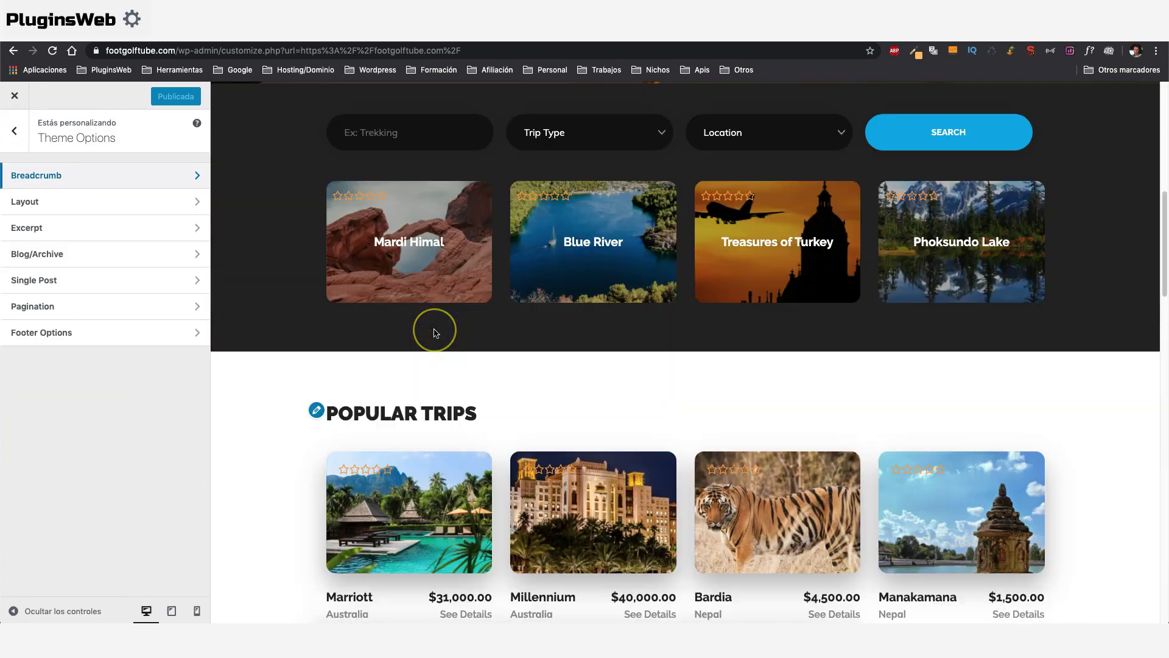
# Open the Treasures of Turkey trip in the preview and display the Breadcrumb settings beside it.
pyautogui.scroll(-4, 435, 332)
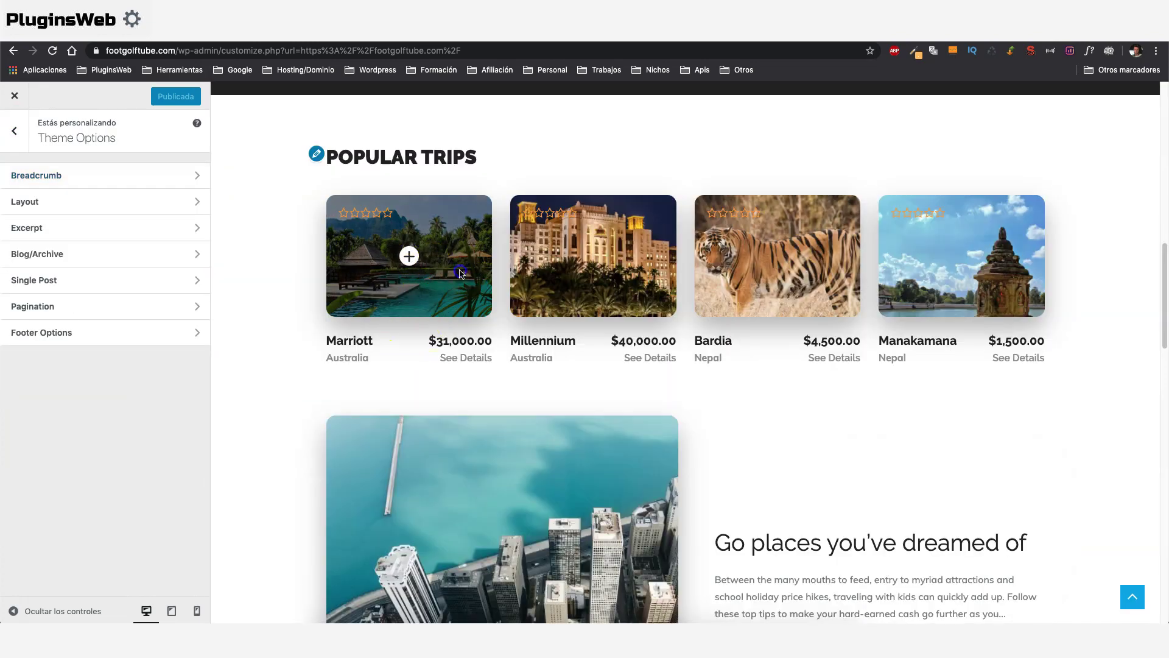
pyautogui.scroll(6, 742, 358)
pyautogui.click(741, 358)
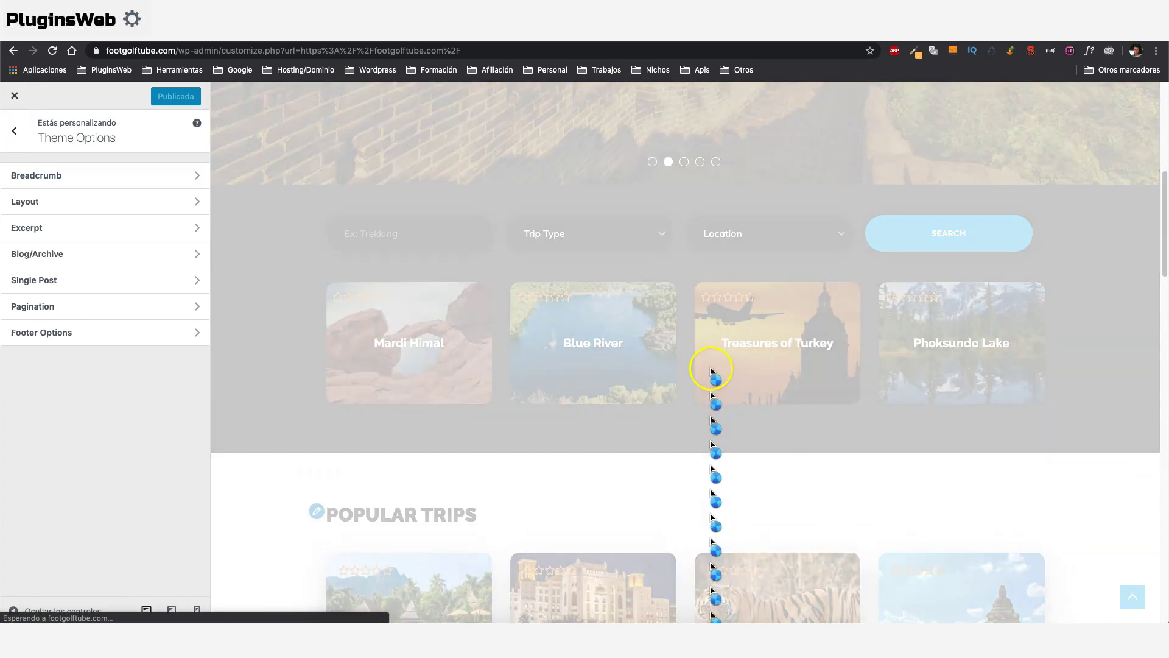
pyautogui.keyDown('shift'); pyautogui.click(382, 371); pyautogui.keyUp('shift')
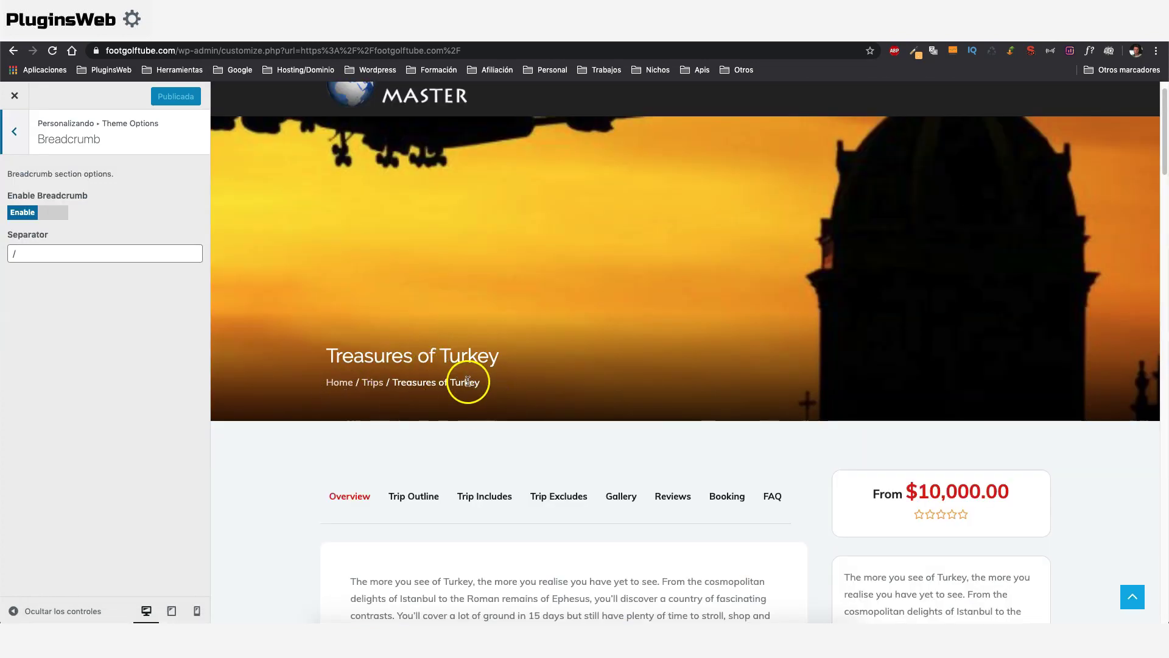
# Disable the breadcrumb to compare the trip page without it, then enable it again.
pyautogui.click(24, 218)
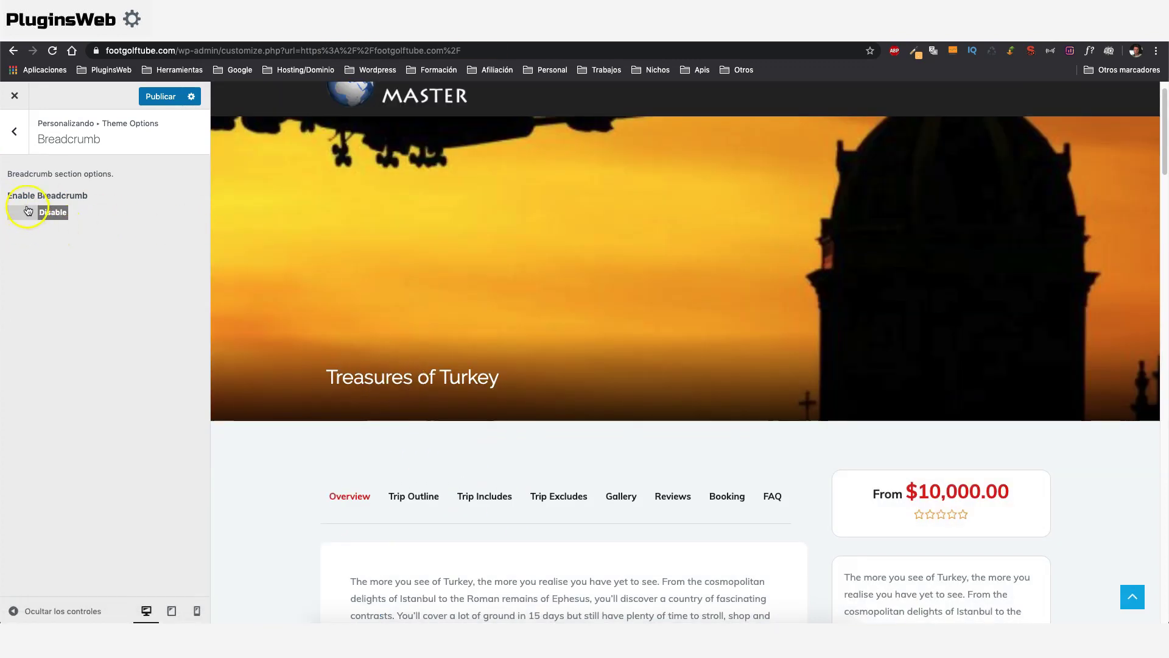
pyautogui.click(23, 210)
pyautogui.click(14, 131)
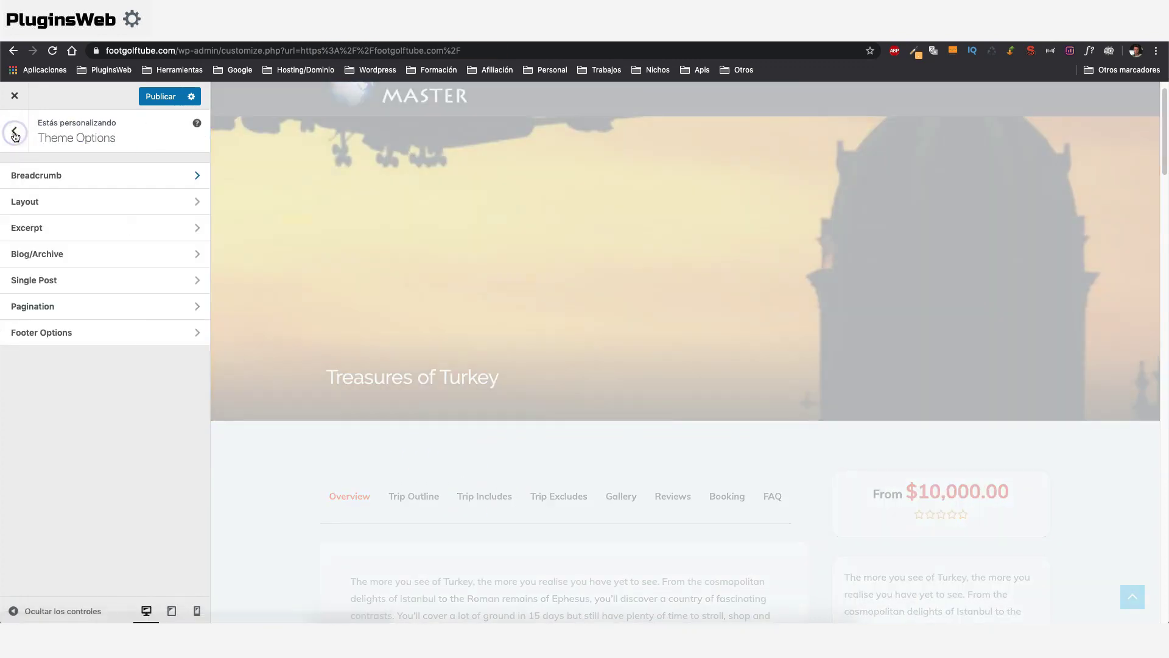
# Review the Layout and Excerpt settings in Theme Options.
pyautogui.click(75, 200)
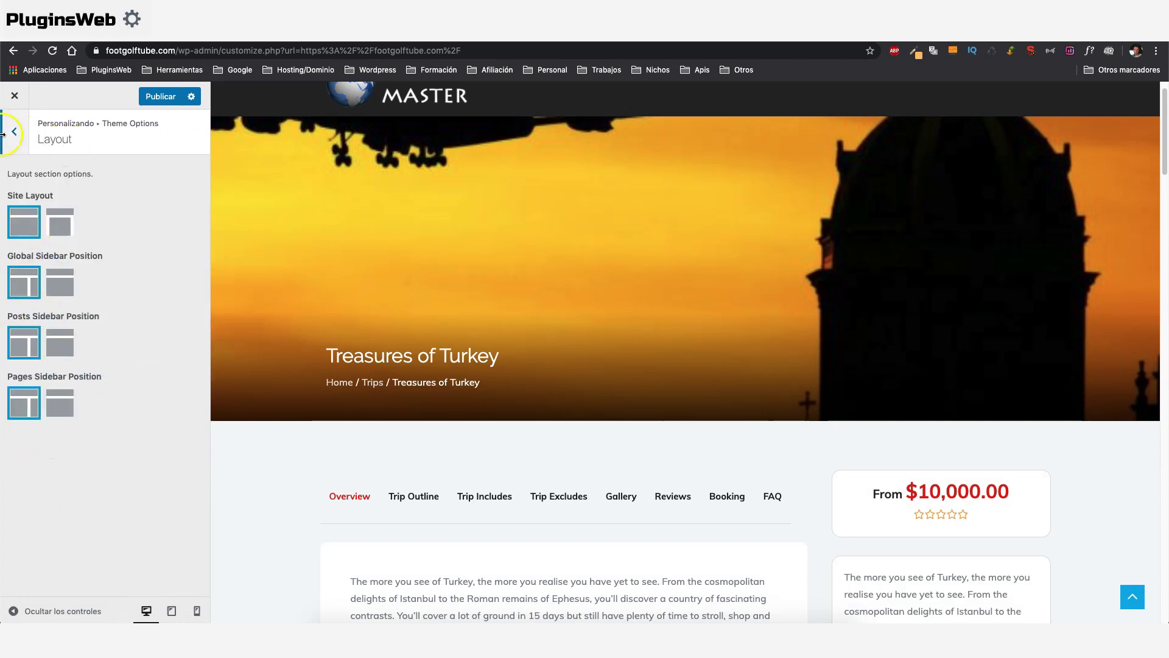
pyautogui.click(3, 134)
pyautogui.click(37, 227)
pyautogui.doubleClick(37, 239)
pyautogui.click(14, 127)
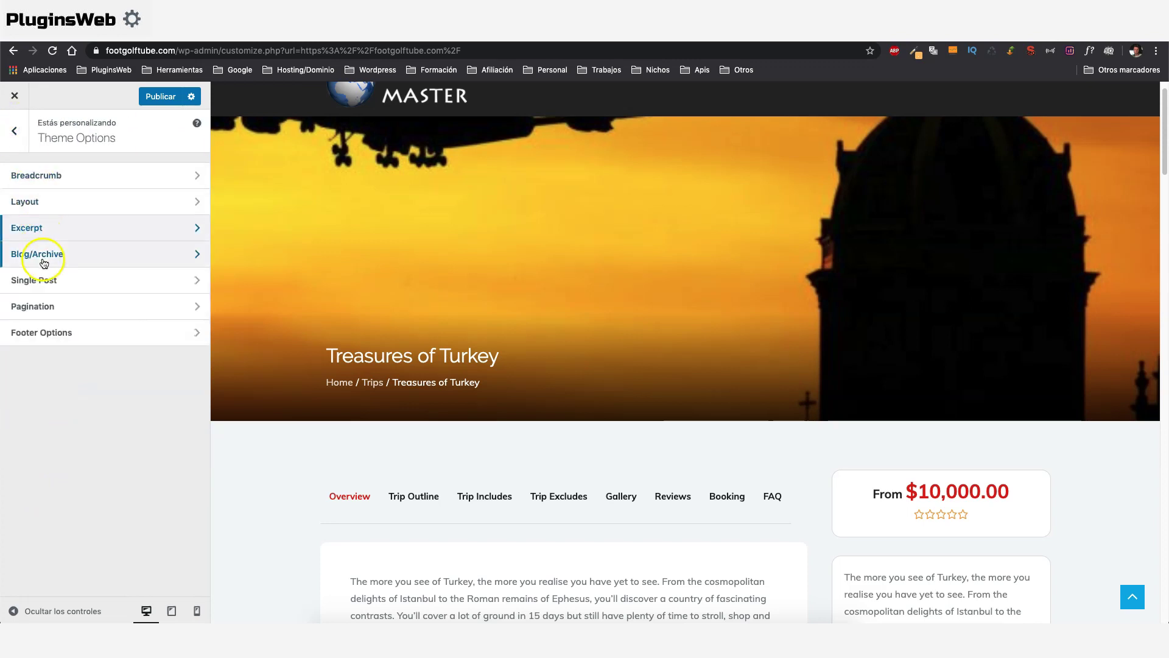
# Check the Blog/Archive, Single Post and Pagination settings in Theme Options.
pyautogui.click(43, 257)
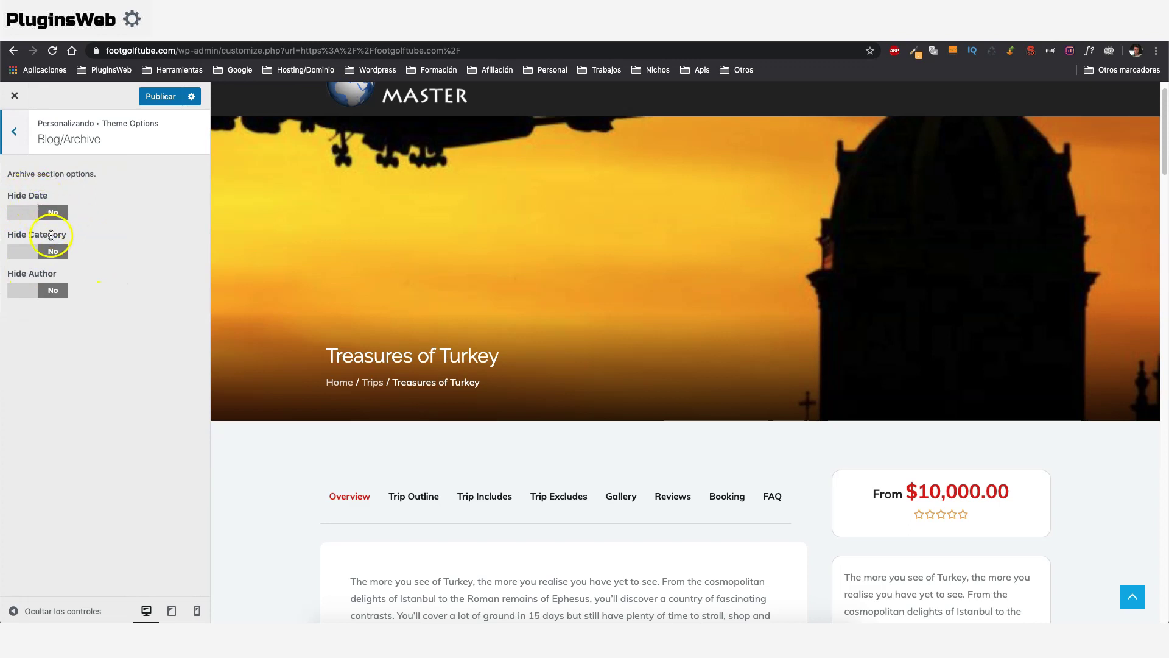
pyautogui.click(45, 292)
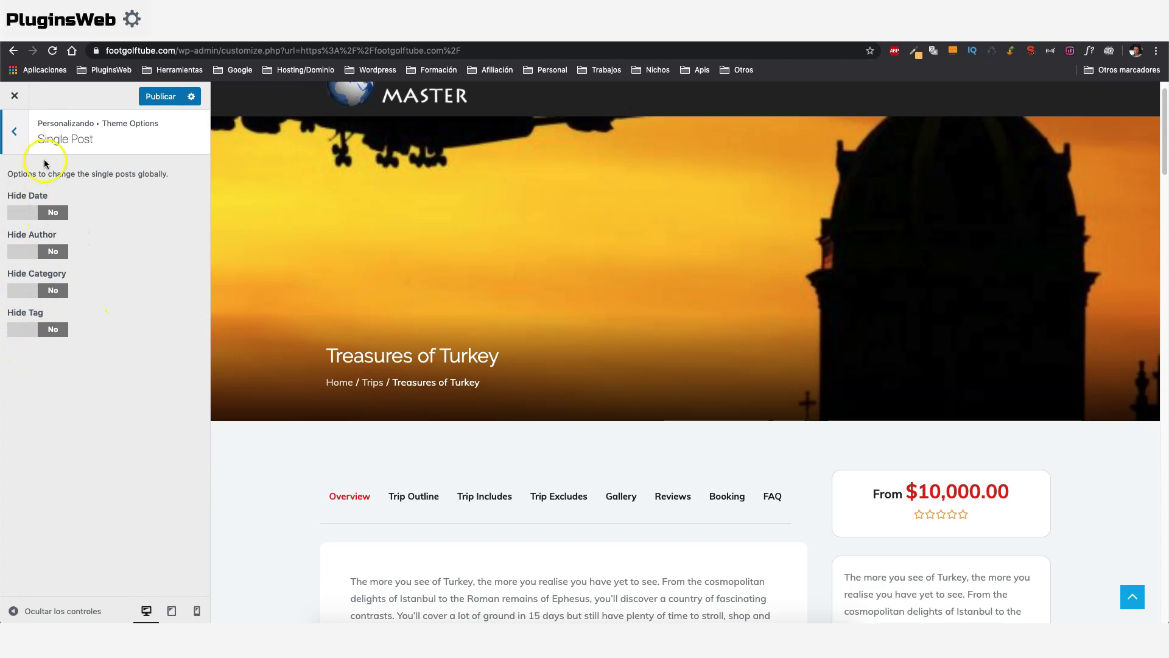
pyautogui.click(13, 132)
pyautogui.click(45, 308)
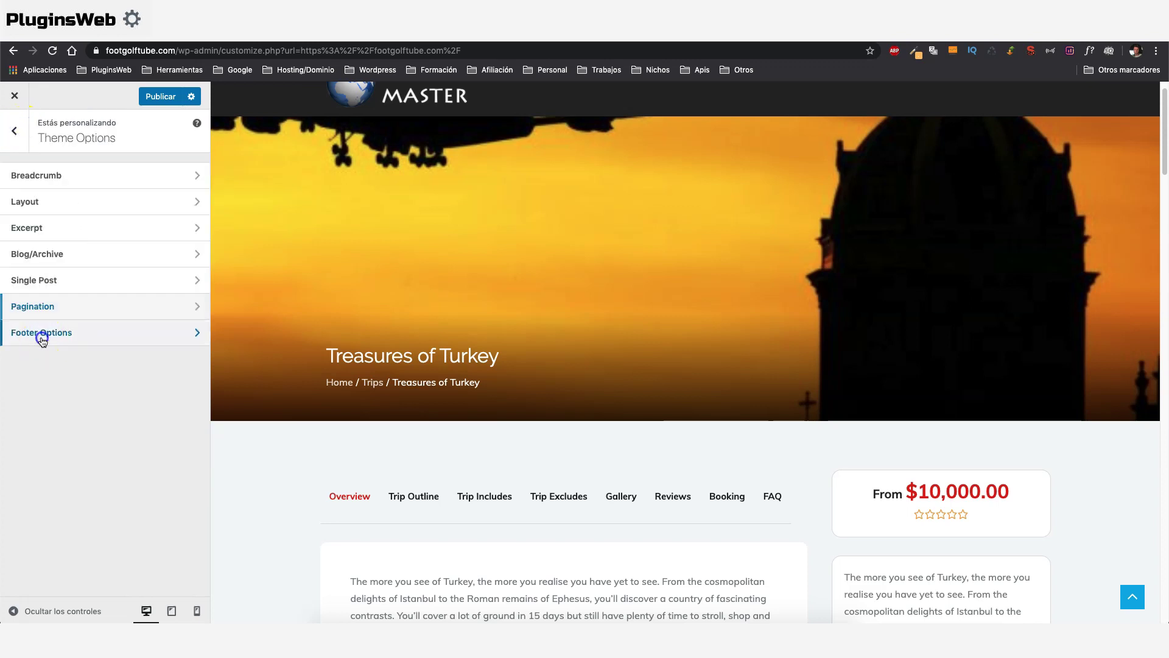
# Review the copyright text in Footer Options and compare it with the copyright line in the previewed footer.
pyautogui.click(40, 334)
pyautogui.click(157, 187)
pyautogui.press('super+a')
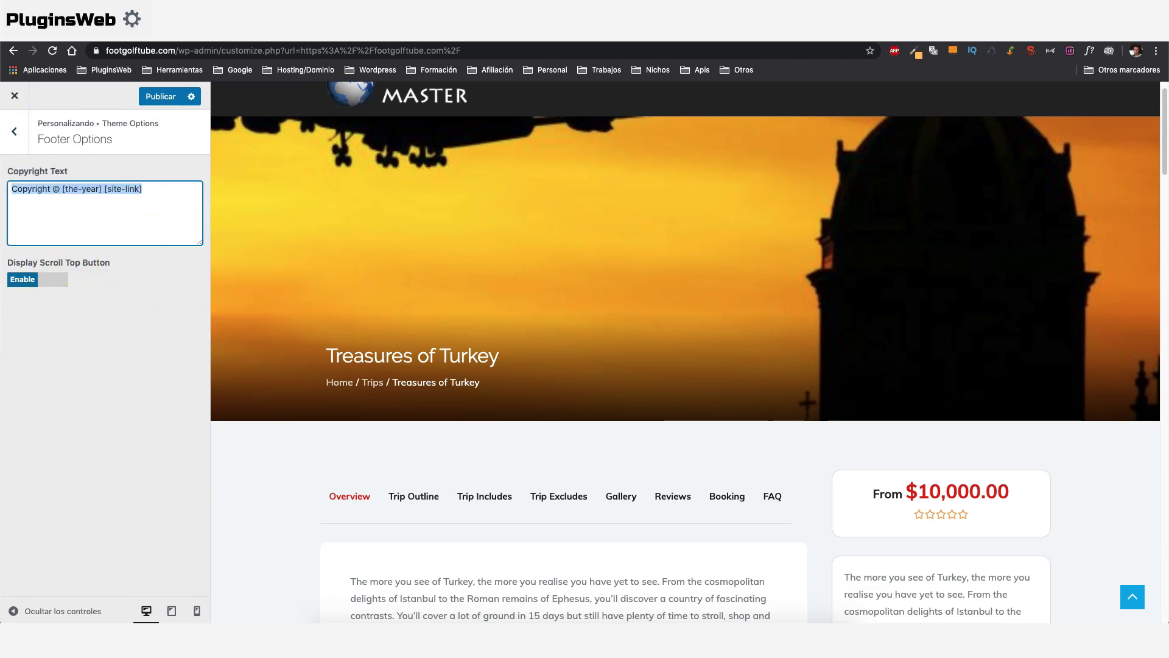
pyautogui.scroll(-20, 398, 271)
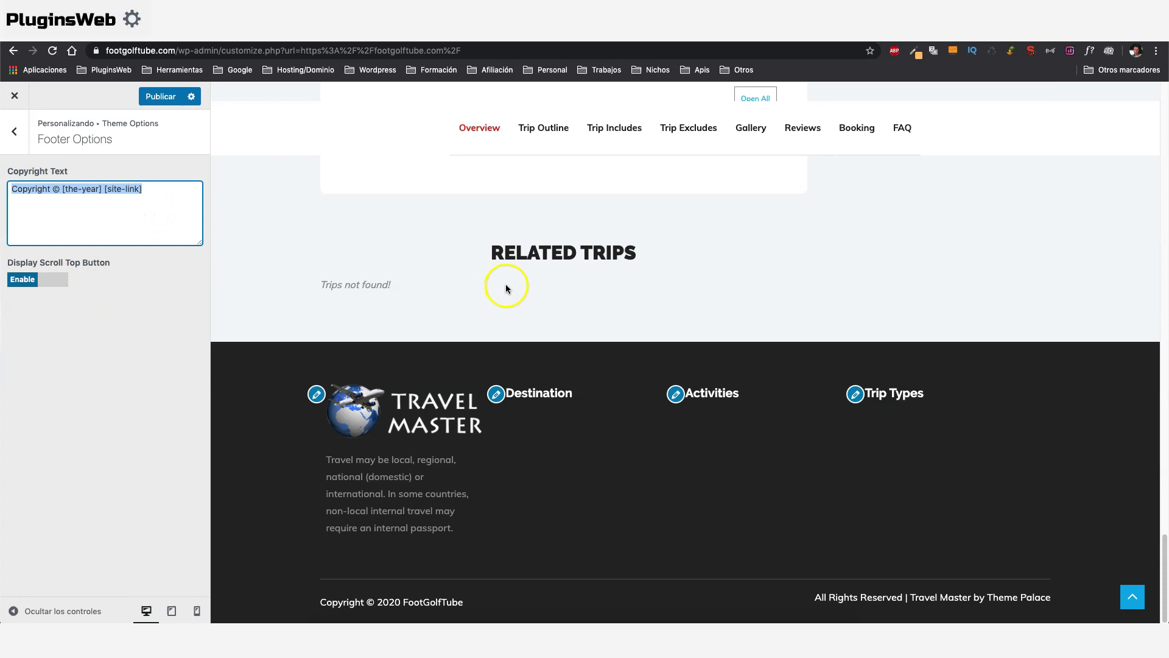
pyautogui.moveTo(479, 608); pyautogui.dragTo(337, 603)
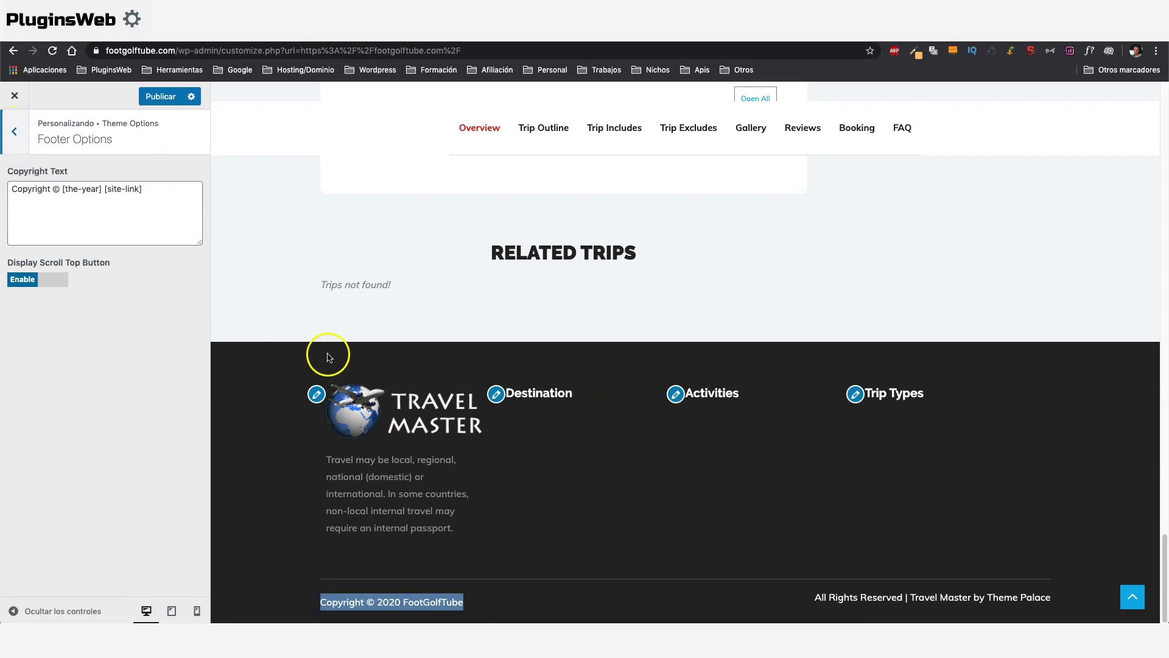
pyautogui.click(14, 132)
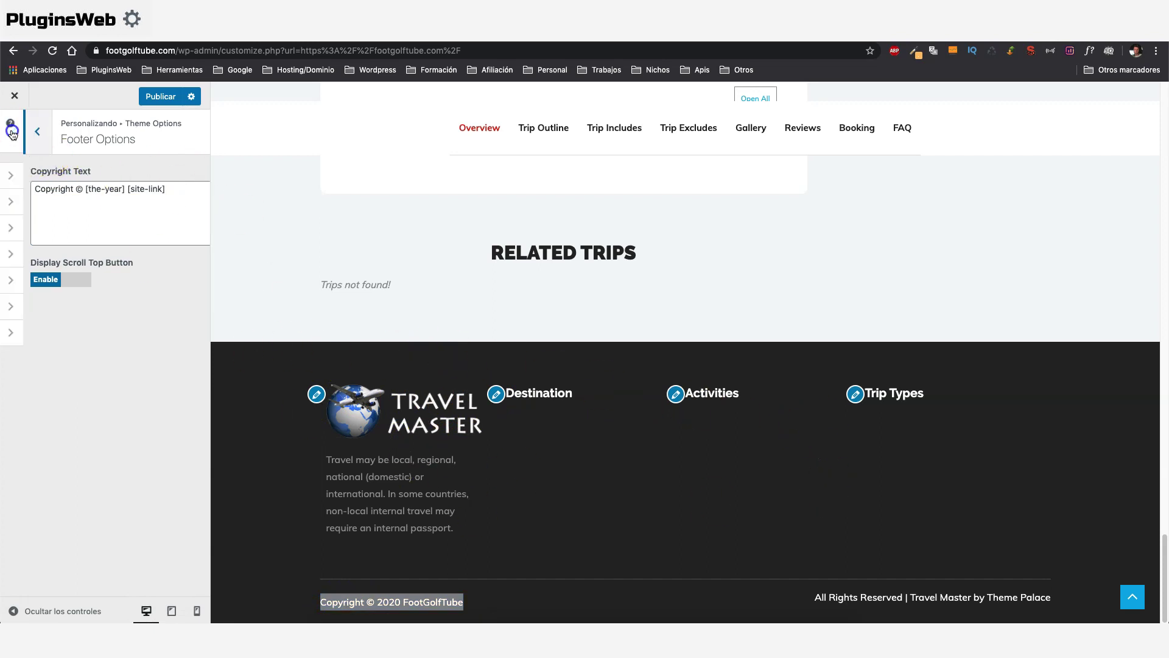
# Inspect the text widget in Footer Widget 1 and the Destination navigation menu widget in Footer Widget 2.
pyautogui.click(14, 132)
pyautogui.click(33, 384)
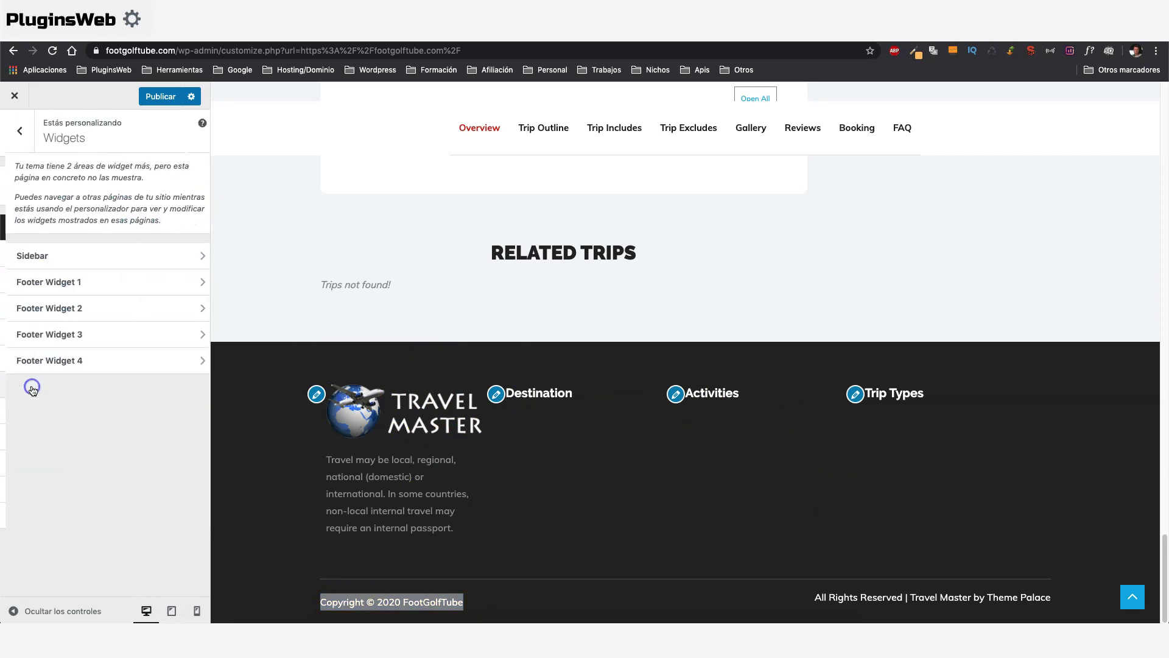
pyautogui.click(78, 284)
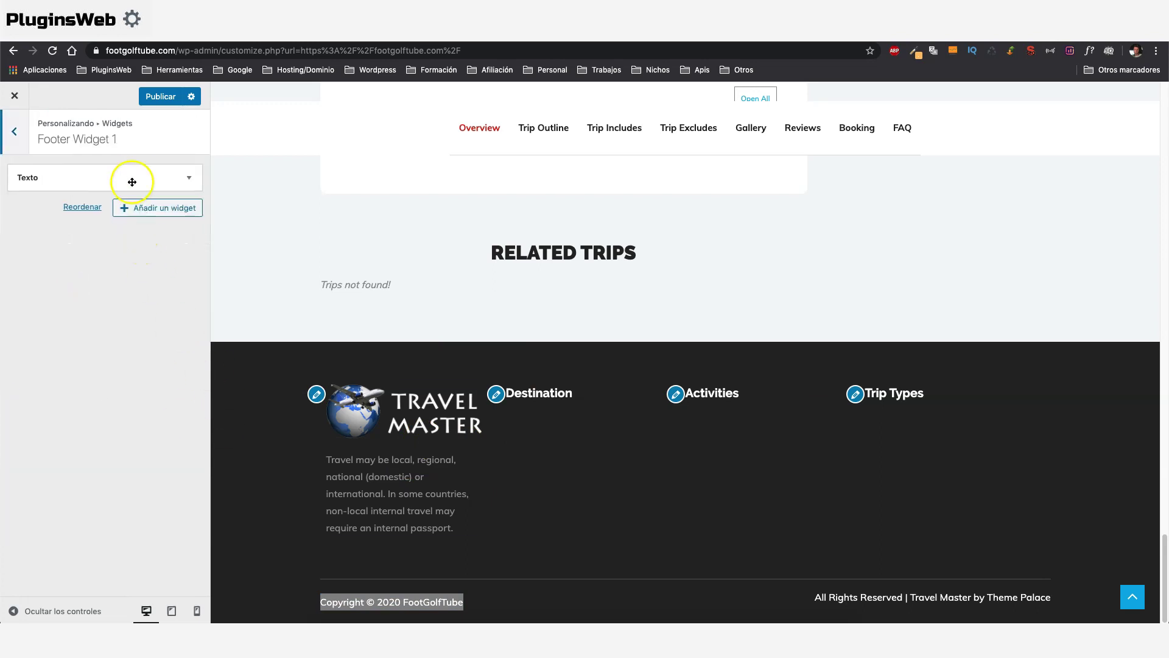
pyautogui.click(185, 181)
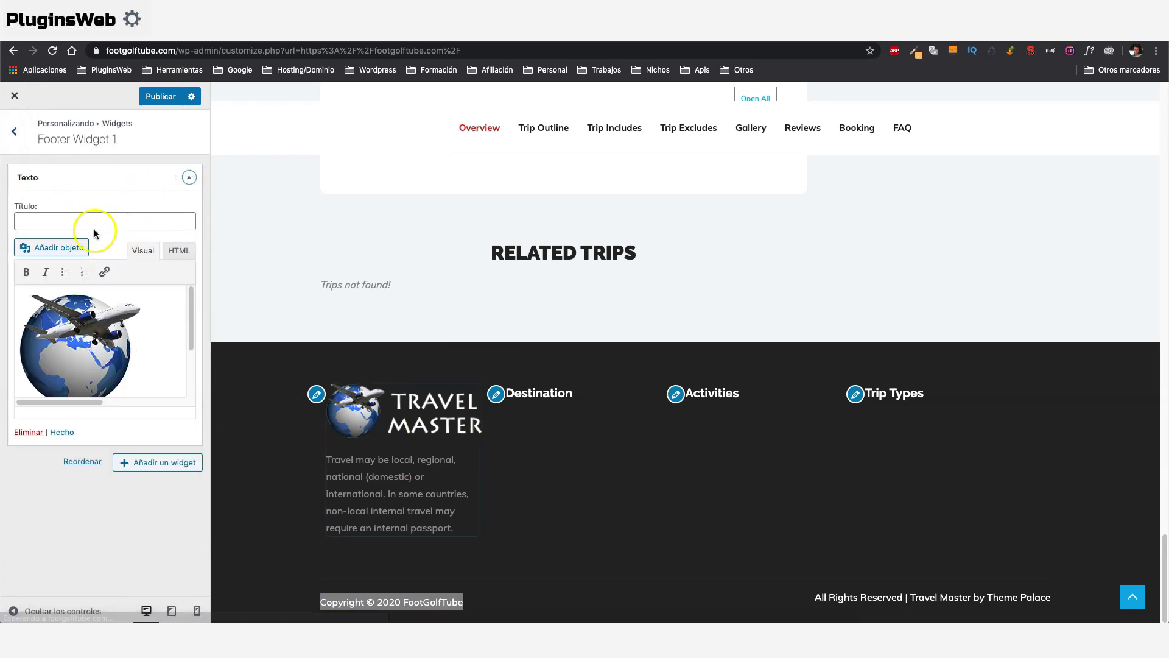
pyautogui.click(14, 131)
pyautogui.click(67, 311)
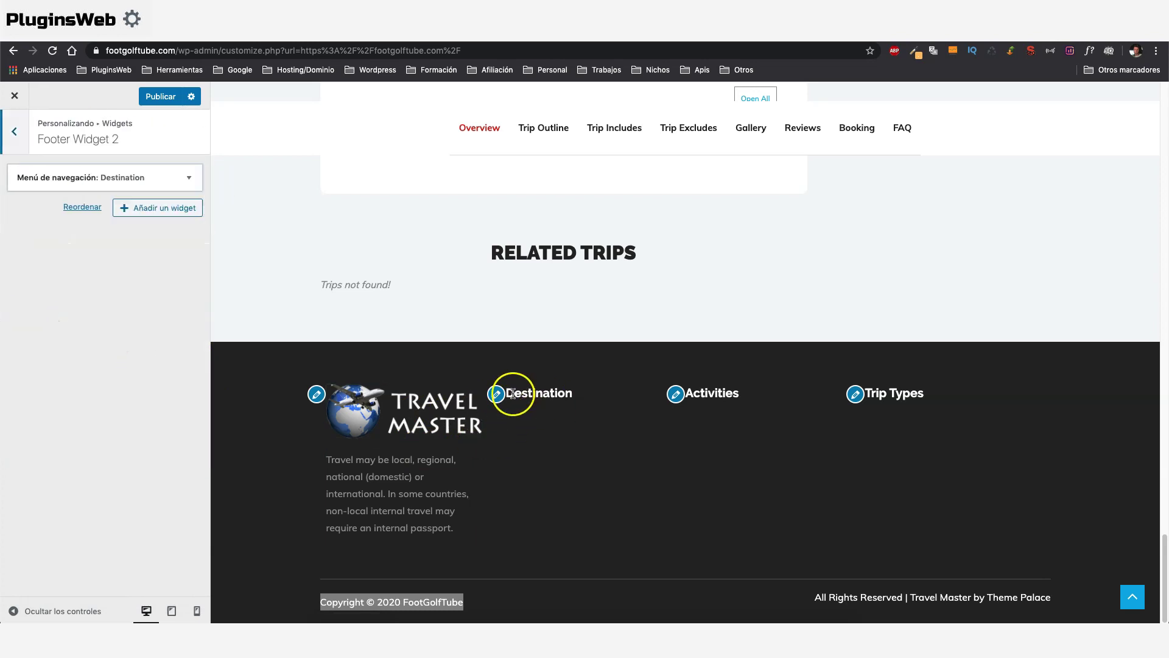
pyautogui.click(190, 184)
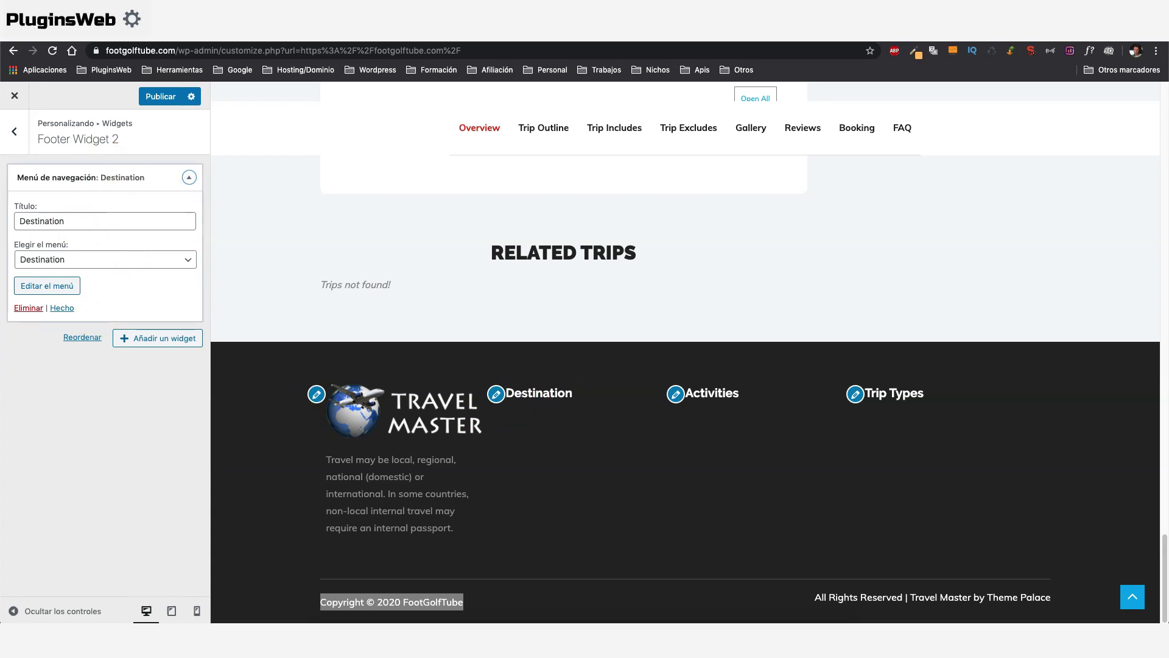
pyautogui.click(14, 135)
pyautogui.click(15, 135)
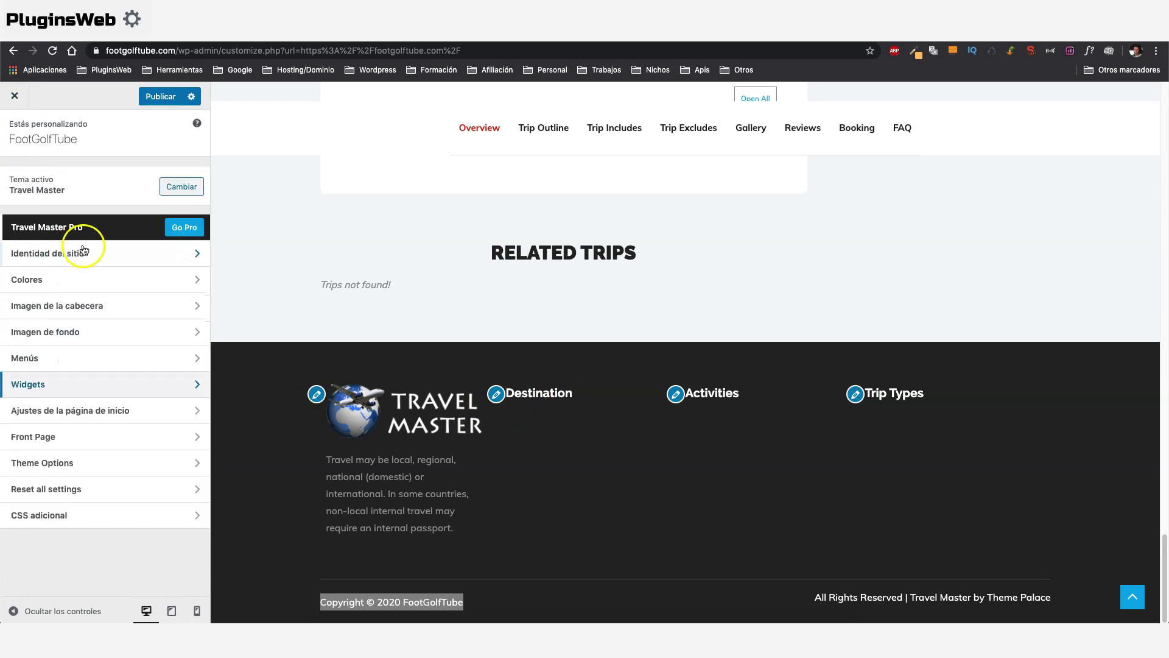
# View the Reset all settings section without resetting anything, and return to the start of the trip page preview.
pyautogui.click(50, 487)
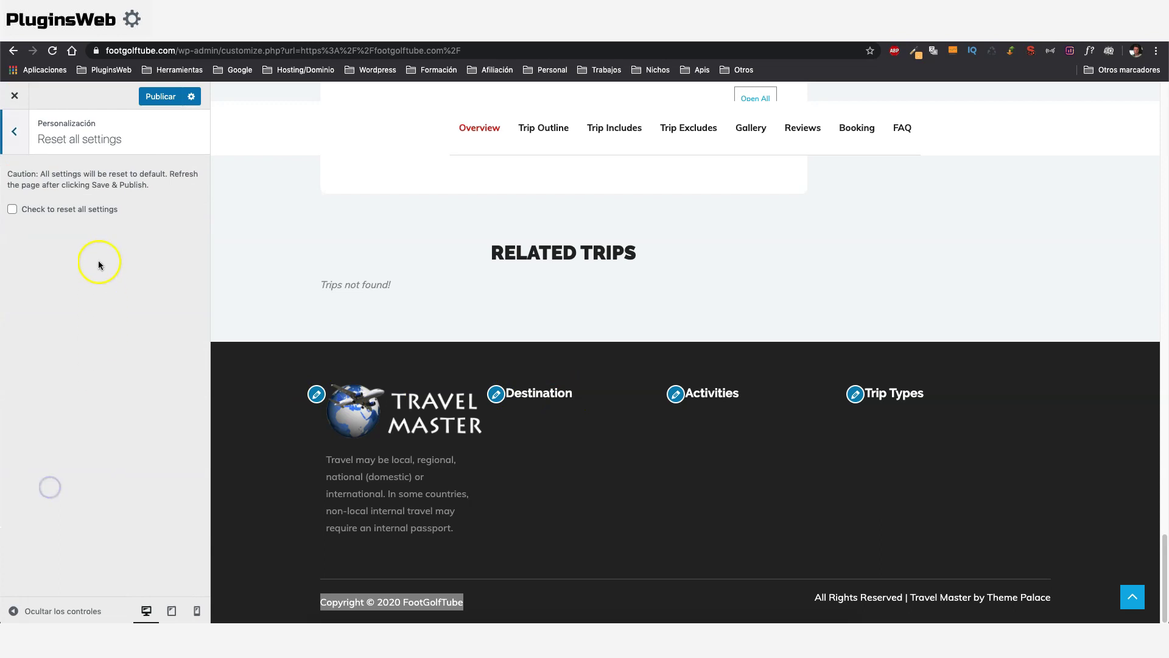
pyautogui.click(15, 133)
pyautogui.scroll(20, 410, 377)
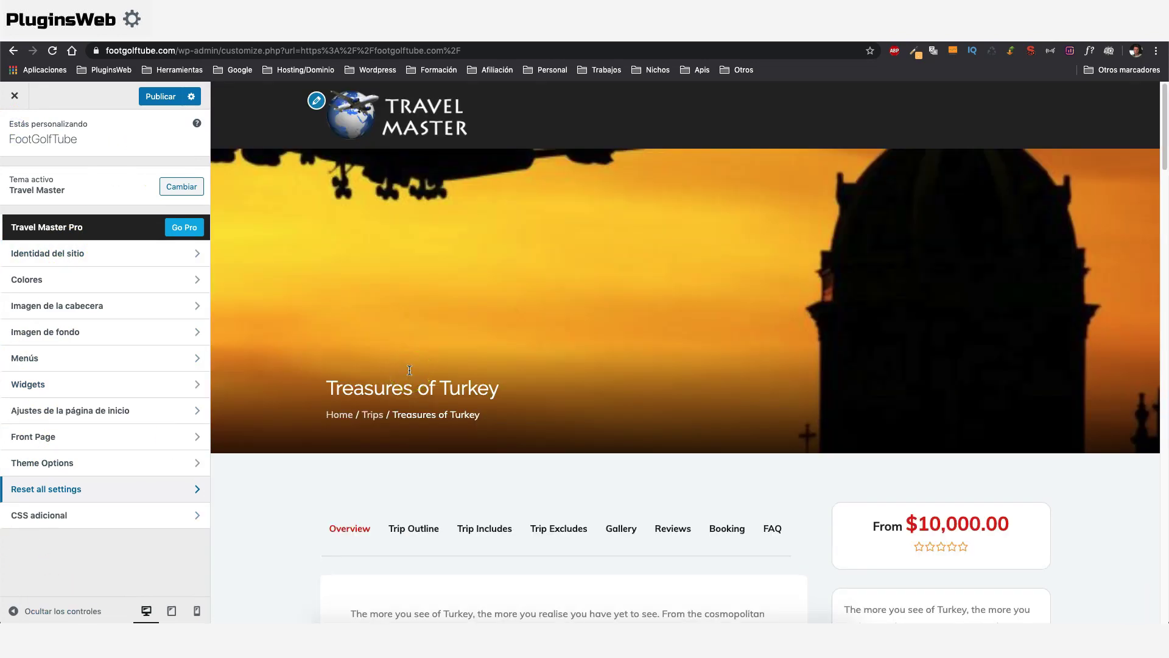
# Publish the customizer changes and close the customizer.
pyautogui.click(152, 104)
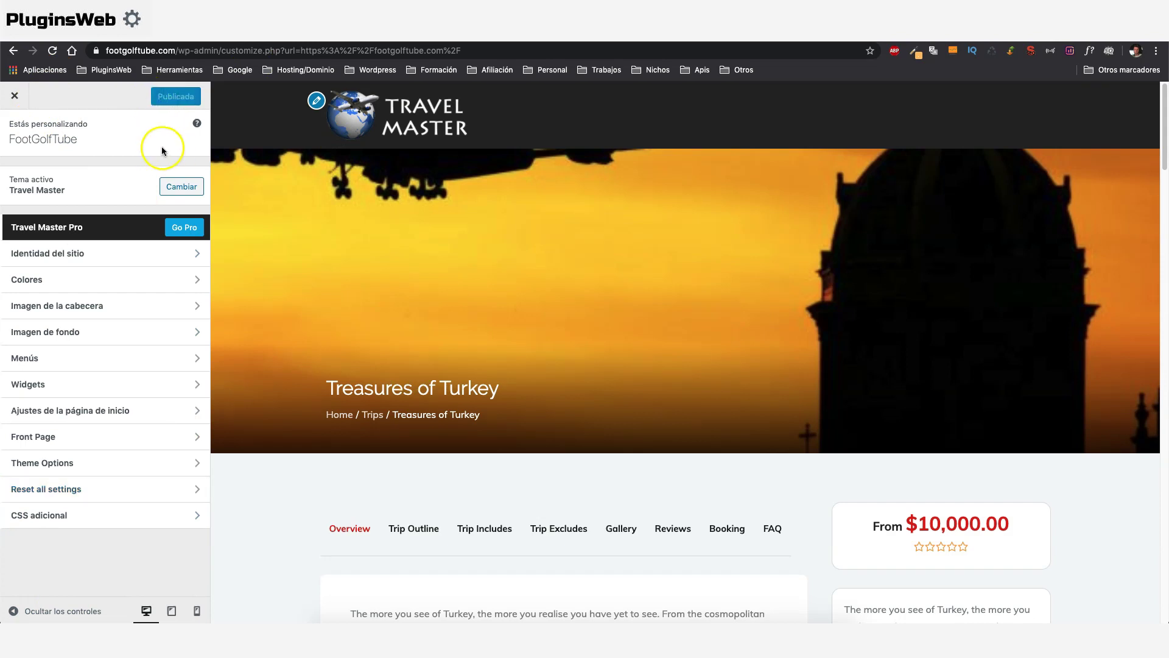
pyautogui.click(15, 97)
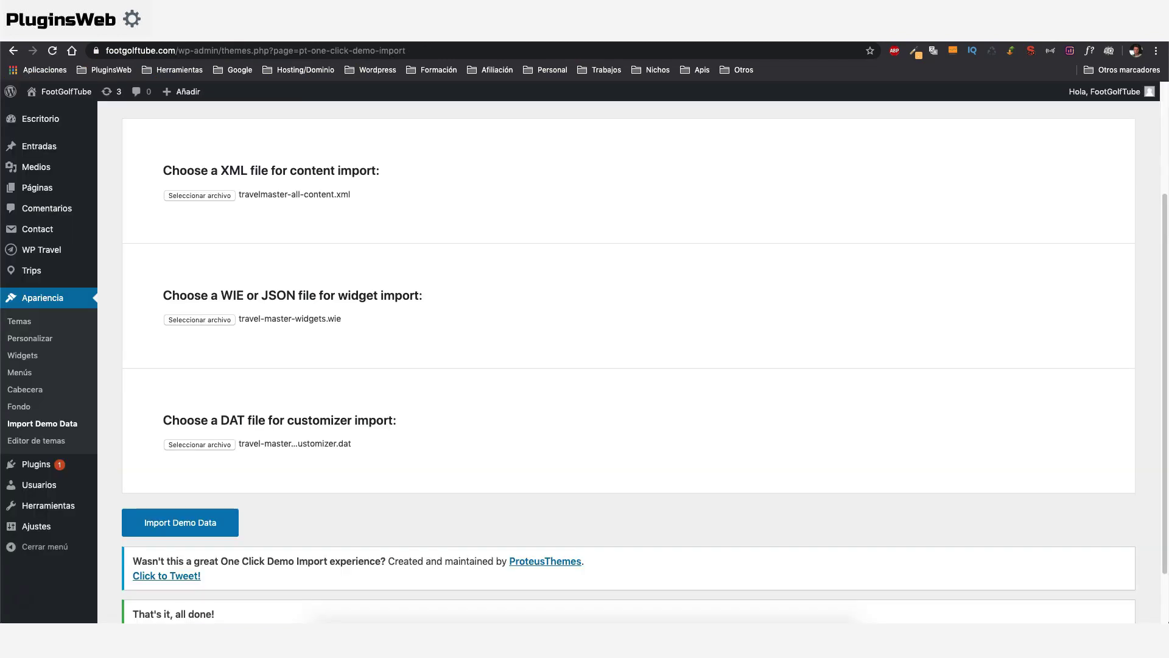
# Open the list of all trips and look through the imported entries.
pyautogui.scroll(3, 339, 483)
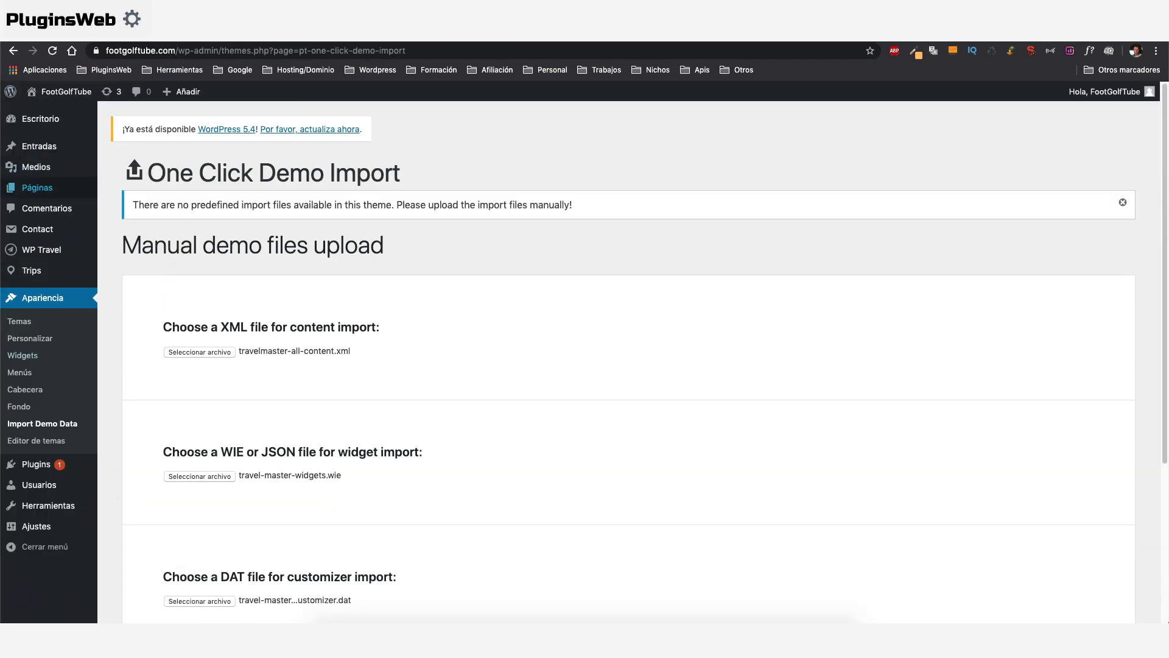
pyautogui.moveTo(32, 273)
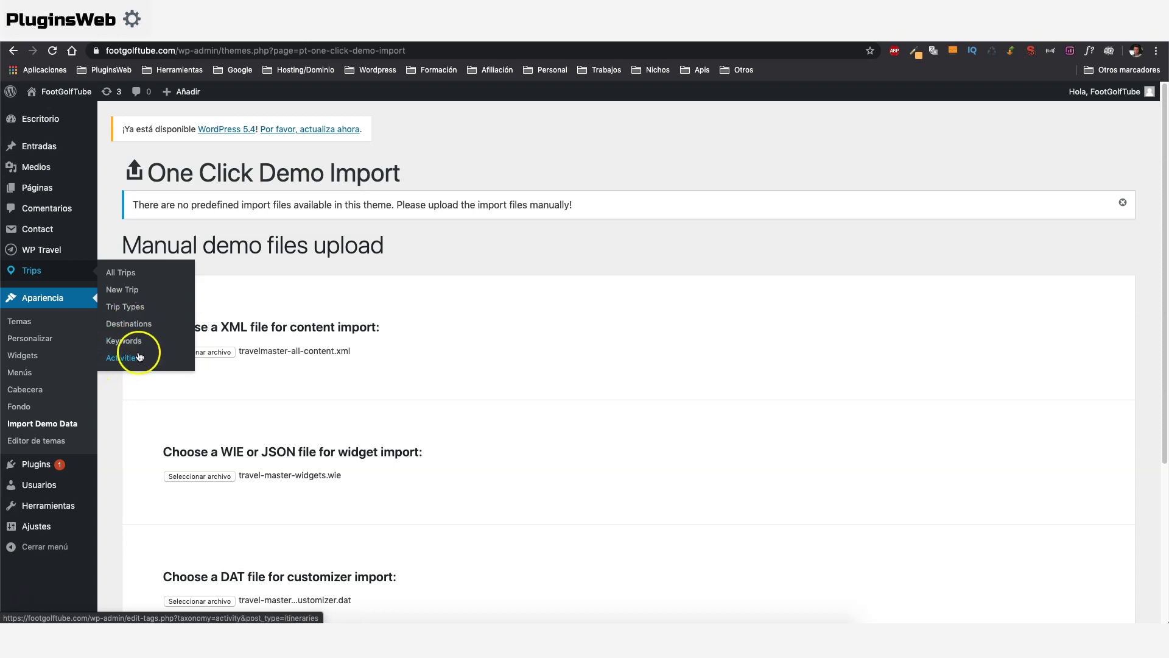
pyautogui.click(123, 273)
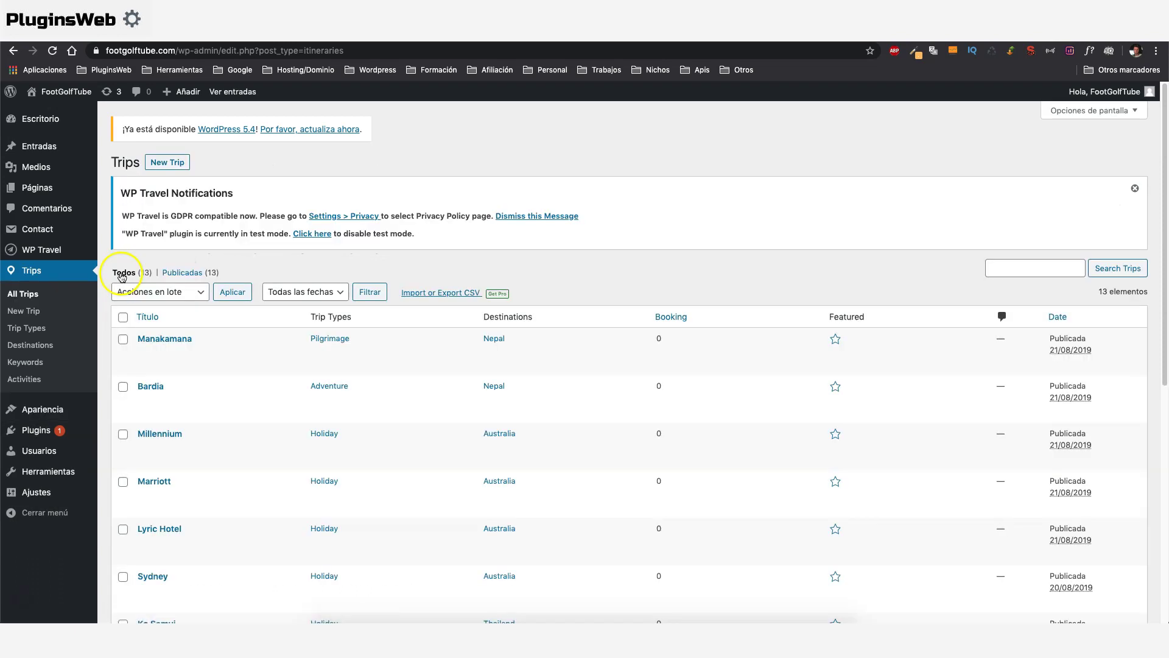
pyautogui.scroll(-5, 232, 439)
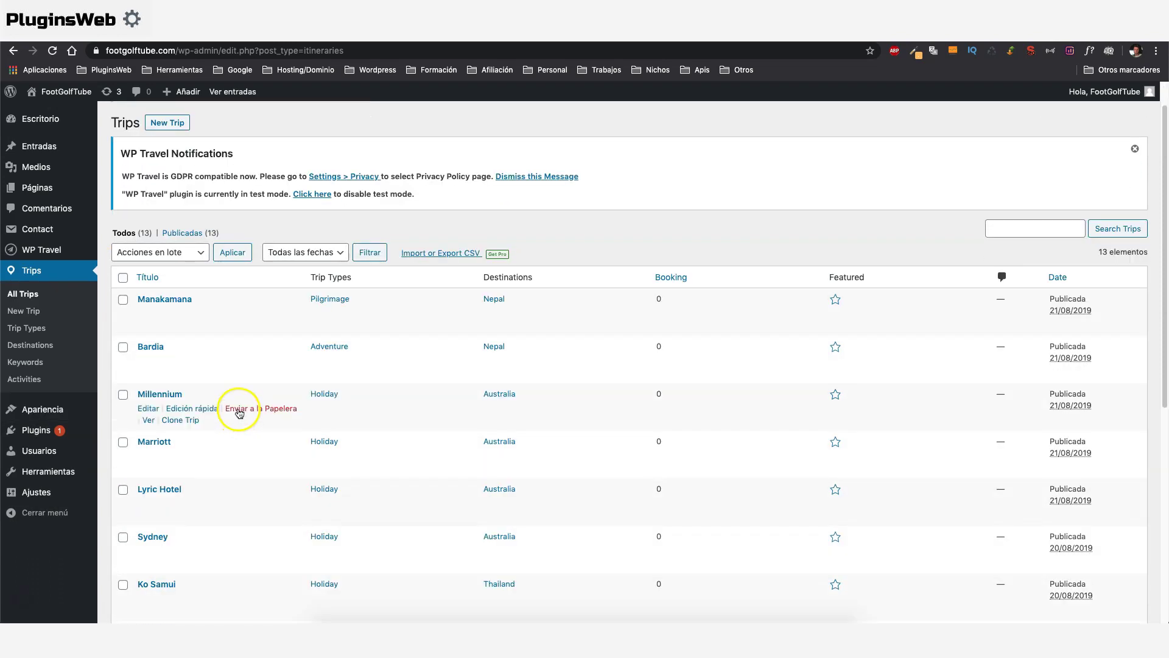
pyautogui.scroll(-6, 215, 458)
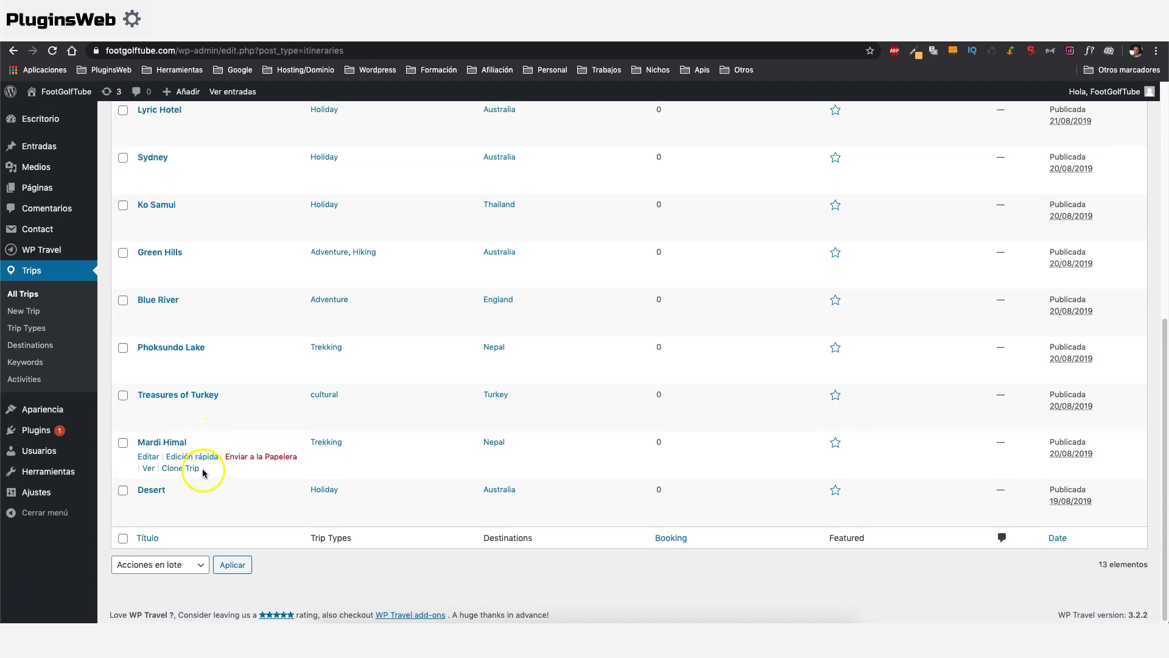
pyautogui.scroll(2, 217, 365)
# Open the Sydney trip for editing and examine its General section and overview text.
pyautogui.click(152, 232)
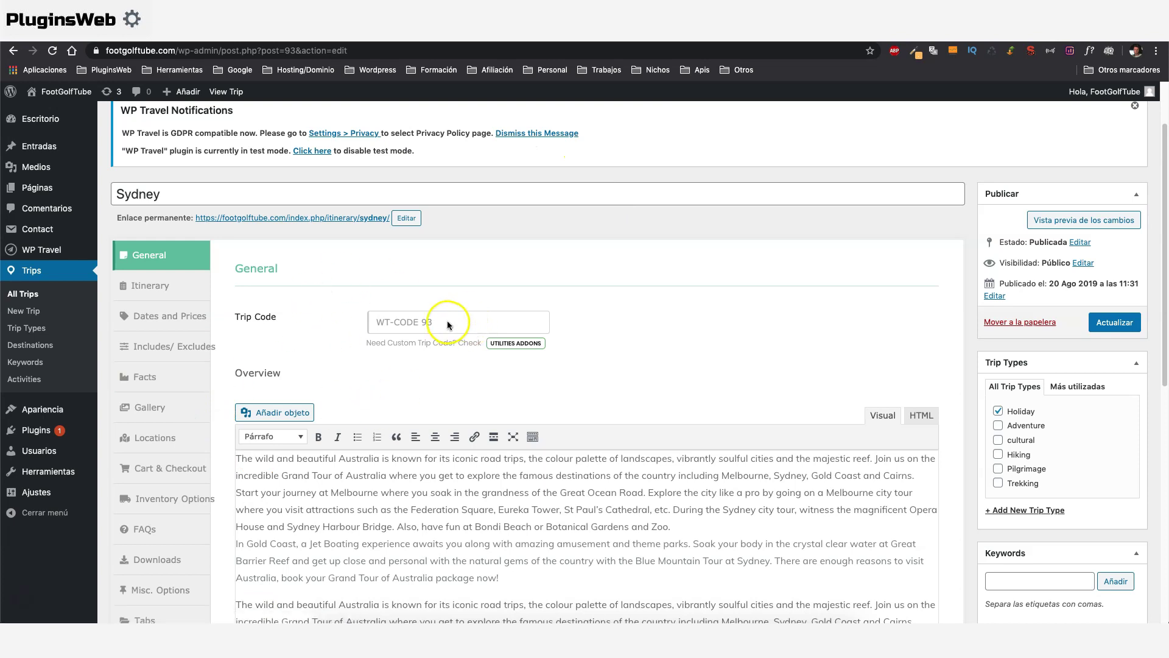
pyautogui.scroll(-6, 411, 348)
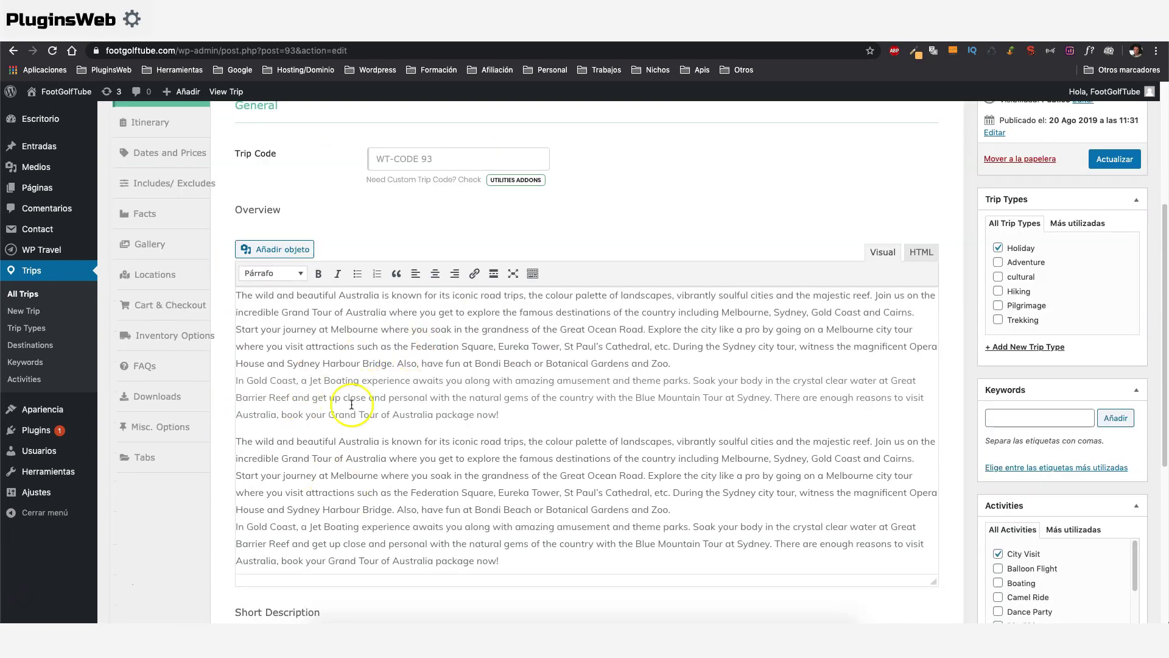
pyautogui.tripleClick(310, 433)
pyautogui.scroll(6, 298, 366)
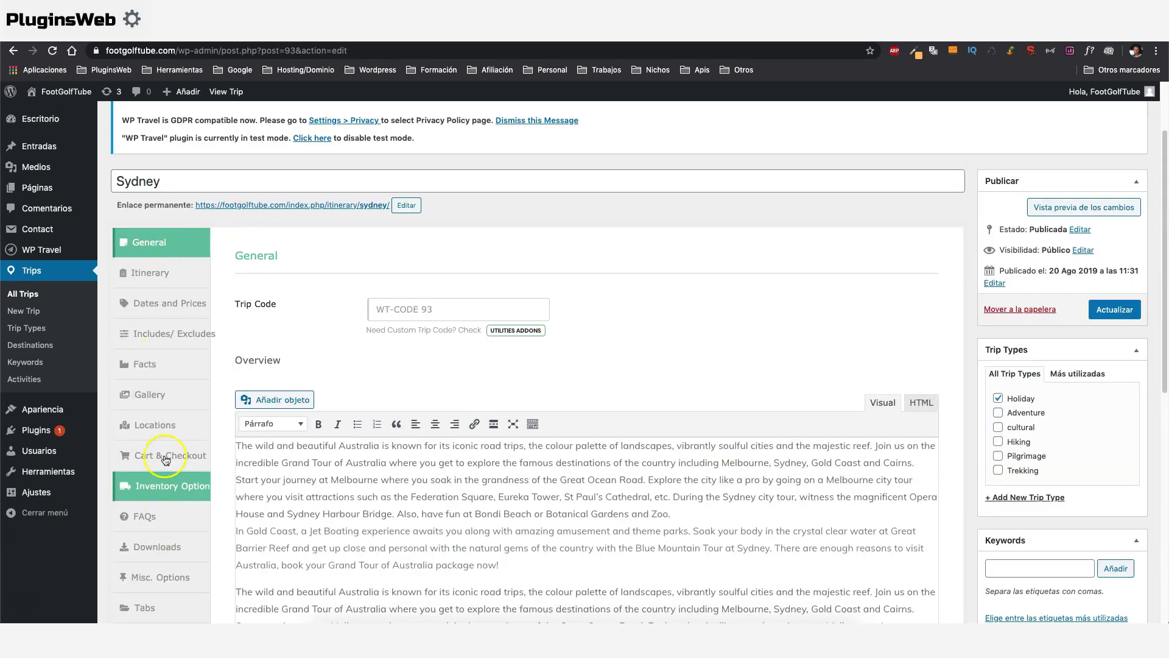
# Review the Sydney trip's Itinerary section and its Dates and Prices options.
pyautogui.click(153, 274)
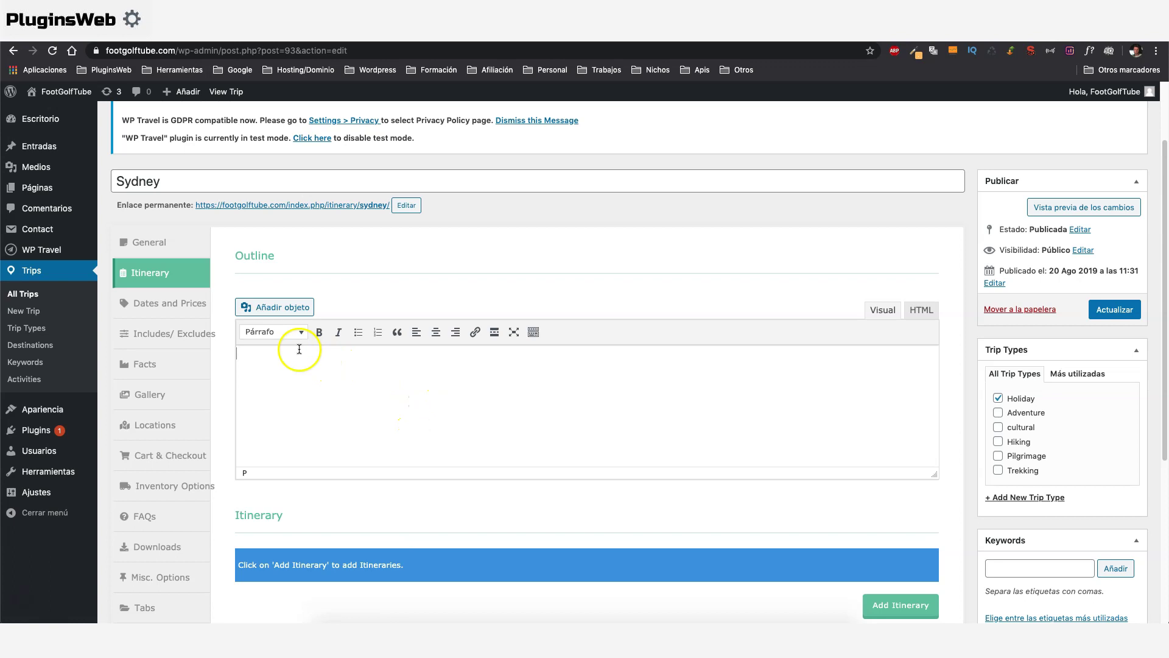
pyautogui.scroll(-1, 294, 347)
pyautogui.click(169, 272)
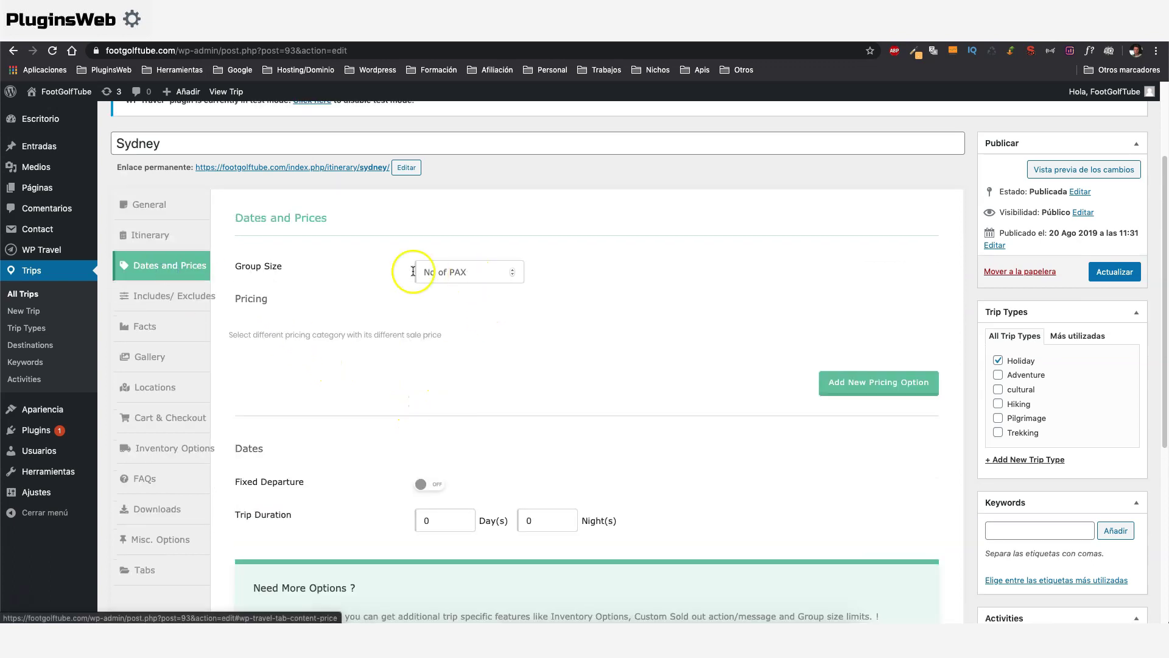
pyautogui.scroll(-4, 480, 352)
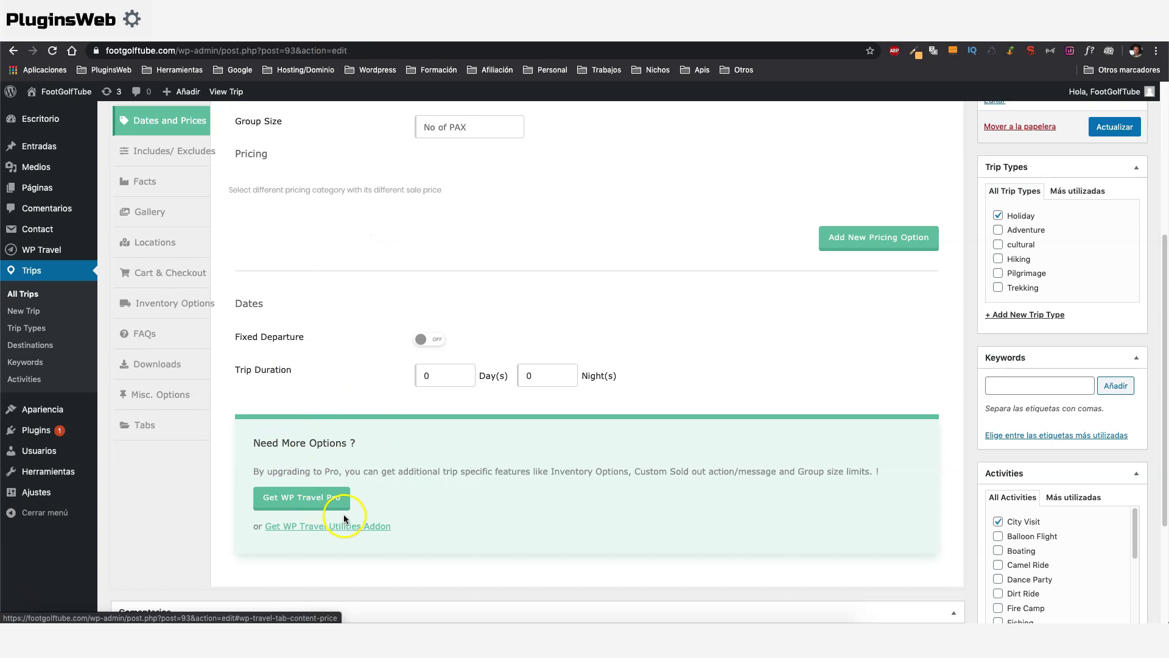
# Add a pricing option named "precio uno" to the Sydney trip, with Min Pax 1 and Max Pax 10.
pyautogui.click(901, 239)
pyautogui.click(651, 236)
pyautogui.click(308, 228)
pyautogui.click(599, 267)
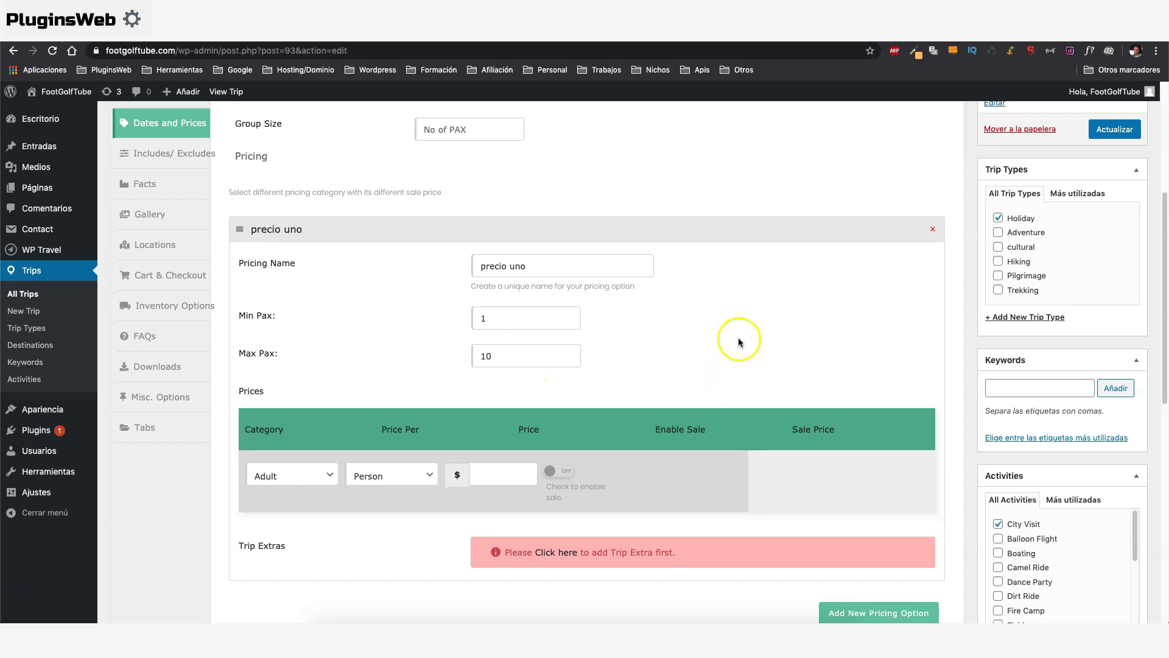
# Set the Adult price per person to $500 and enable a sale price of $250.
pyautogui.scroll(-1, 426, 451)
pyautogui.click(319, 485)
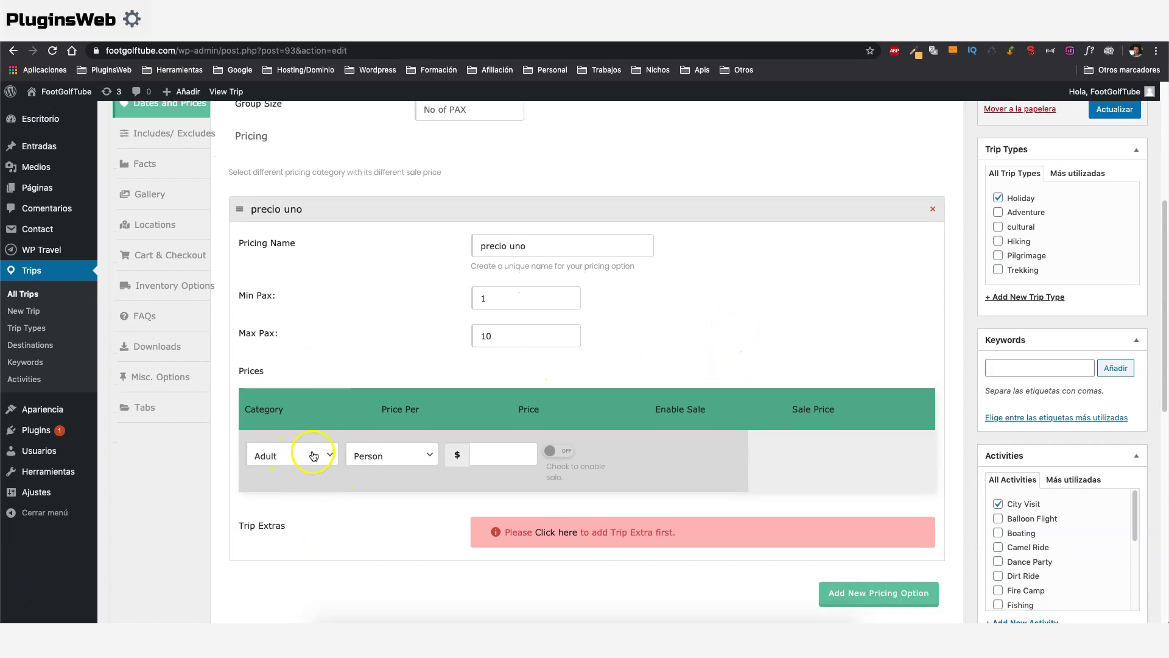
pyautogui.click(316, 455)
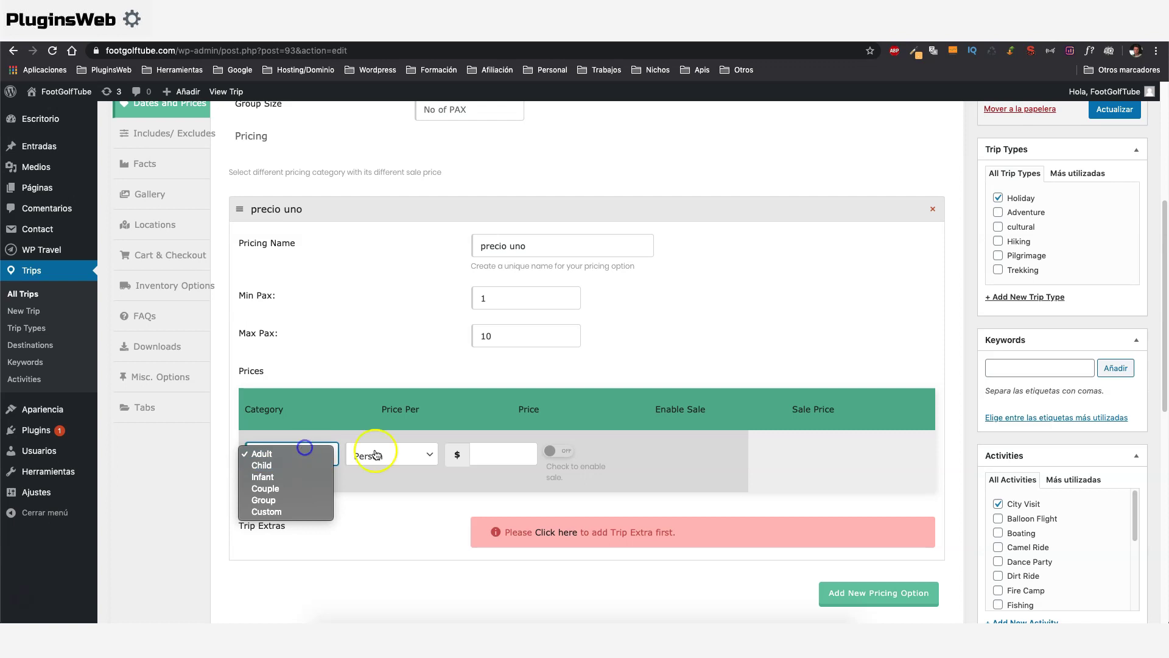
pyautogui.click(300, 452)
pyautogui.click(431, 455)
pyautogui.write('500')
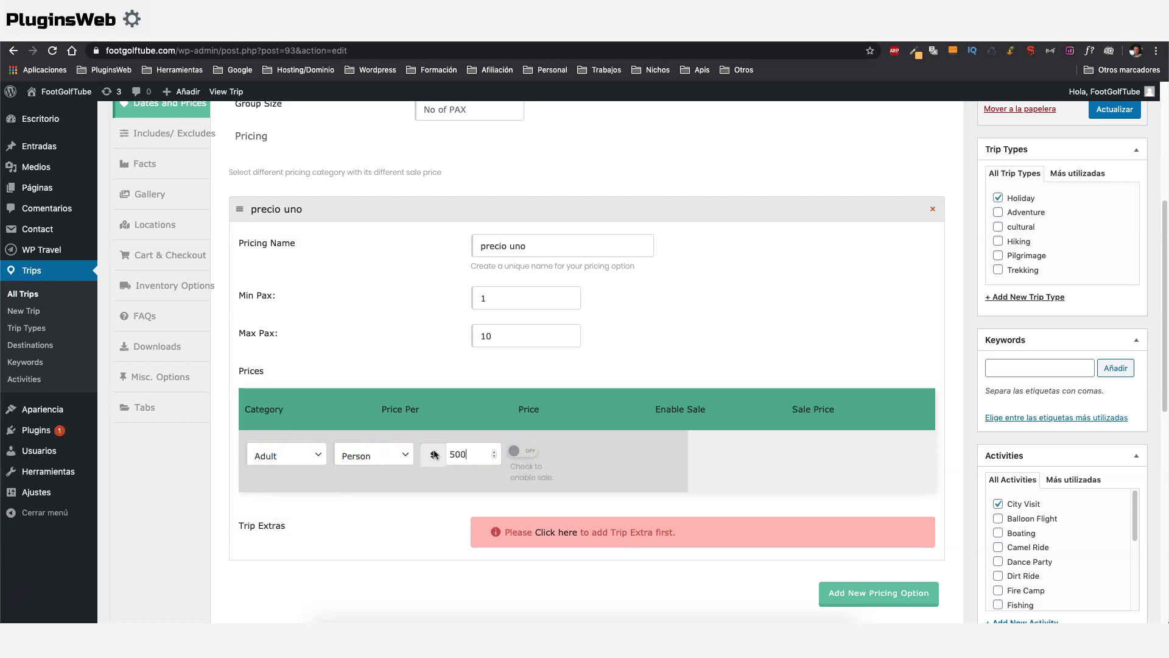
pyautogui.click(531, 455)
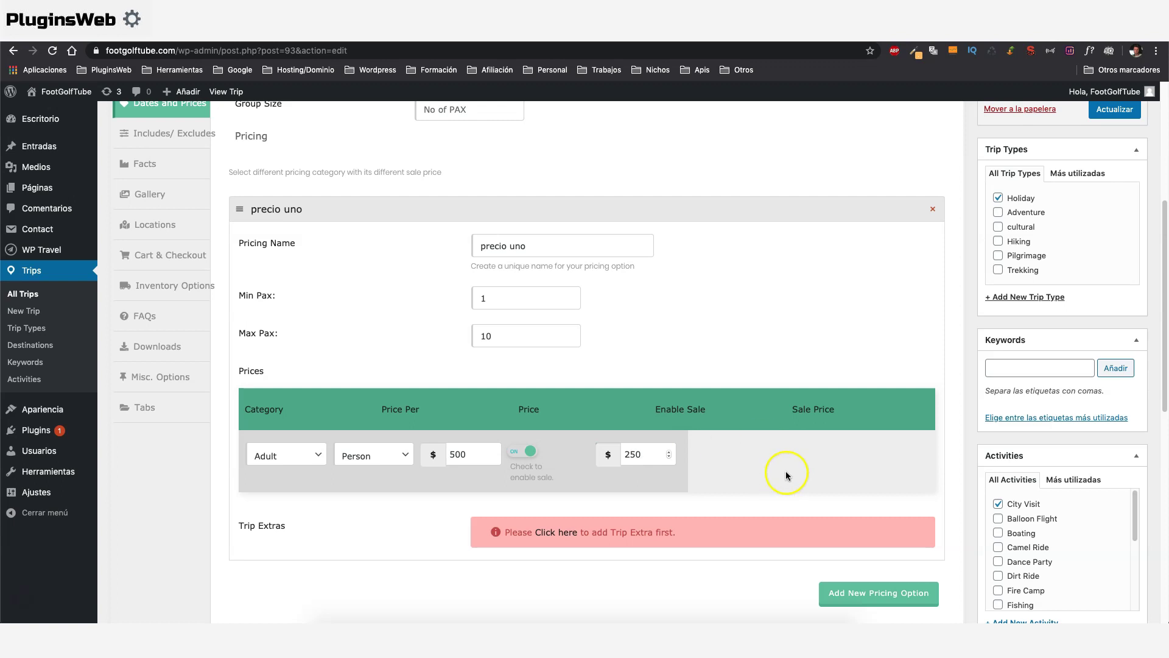
# Open the page for adding a new trip extra from the pricing option and examine its general settings.
pyautogui.scroll(-4, 286, 287)
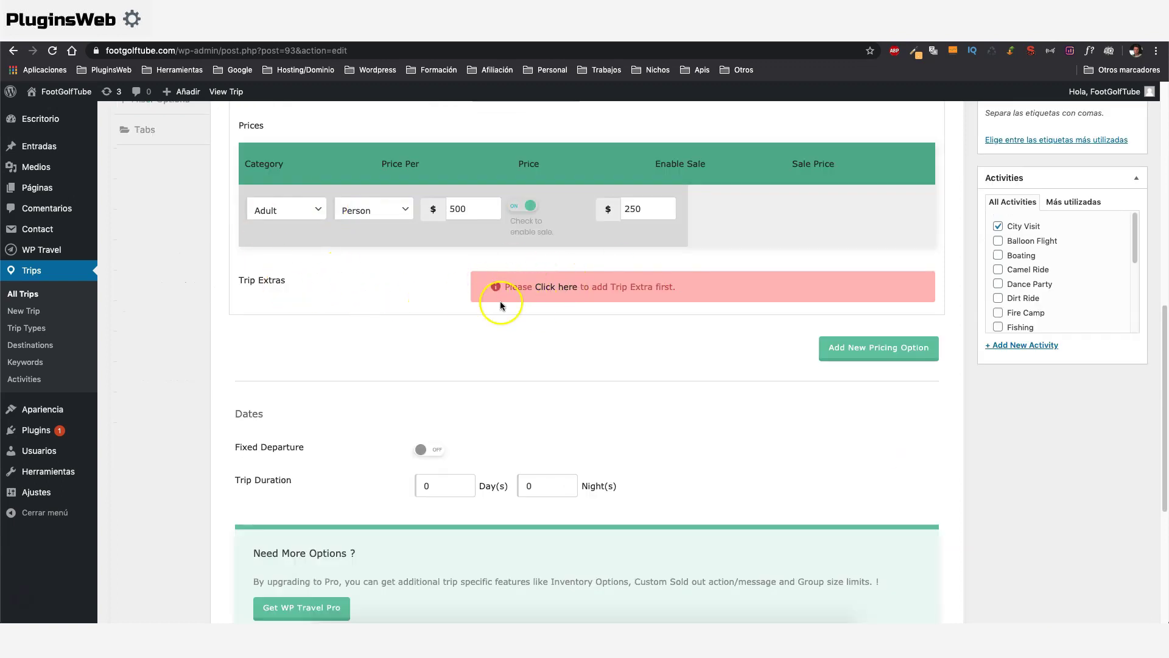
pyautogui.click(554, 290)
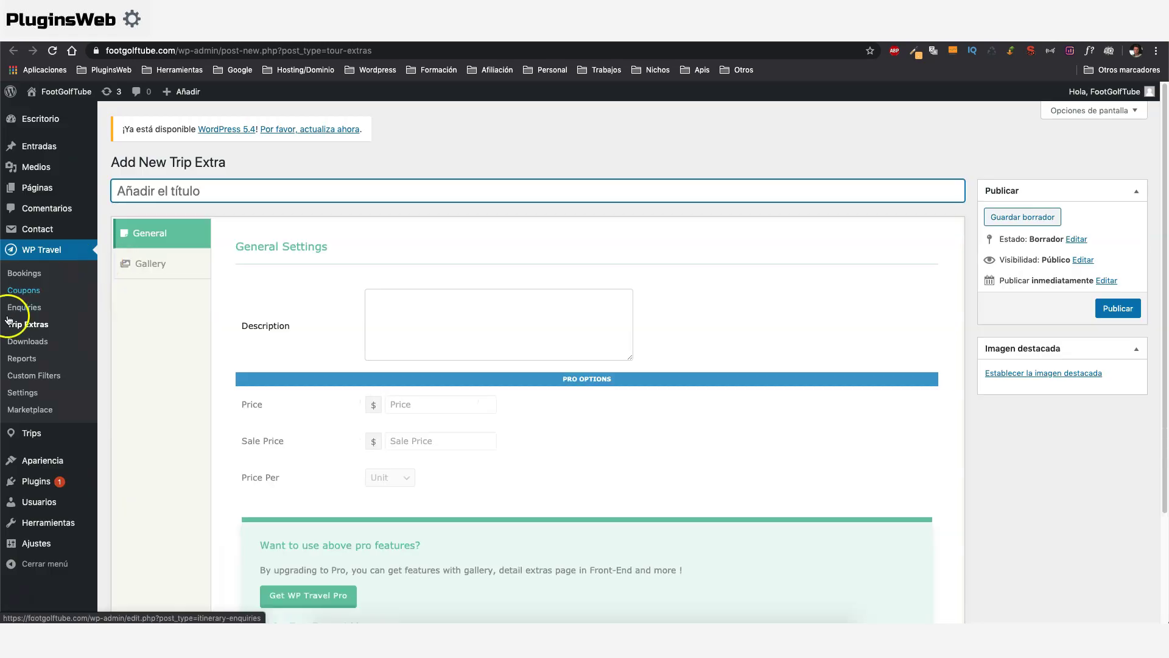
pyautogui.scroll(-1, 518, 341)
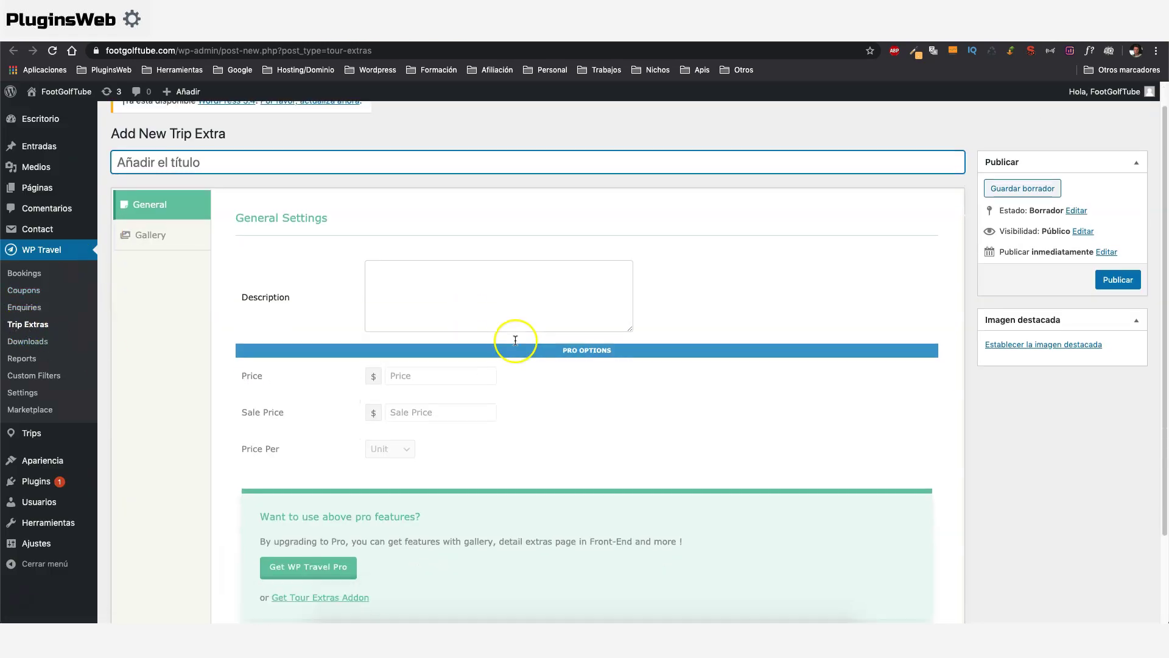
pyautogui.scroll(-1, 439, 405)
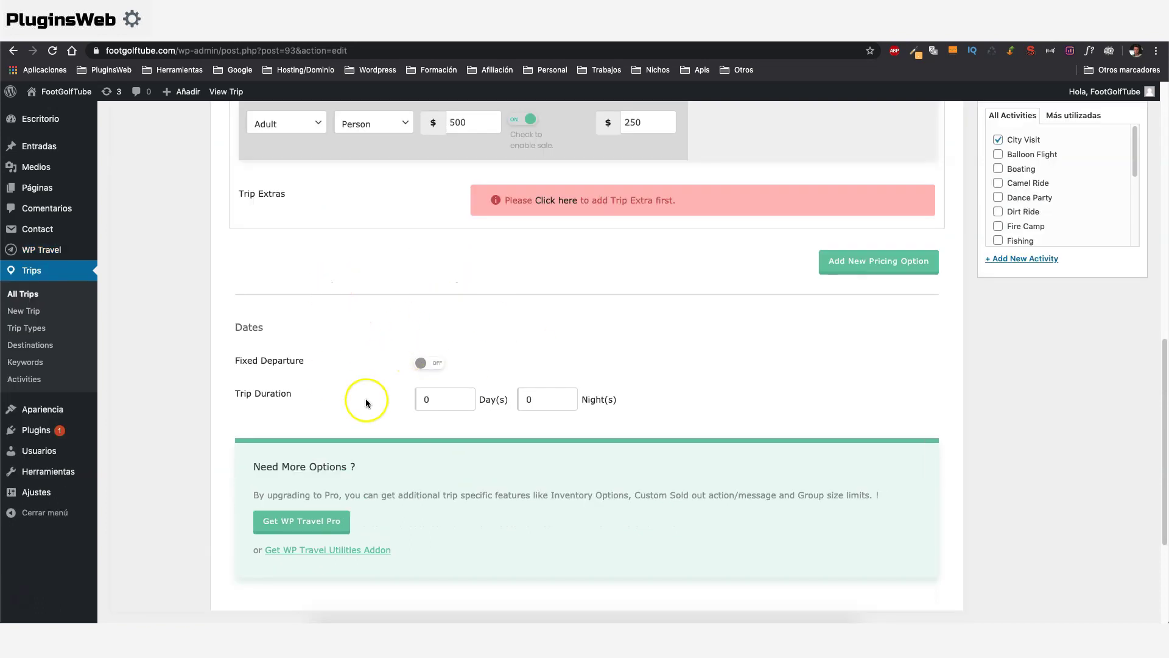
# Enable fixed departure for the Sydney trip, starting 2020-04-23 and ending 1 May 2020.
pyautogui.moveTo(451, 399); pyautogui.dragTo(385, 395)
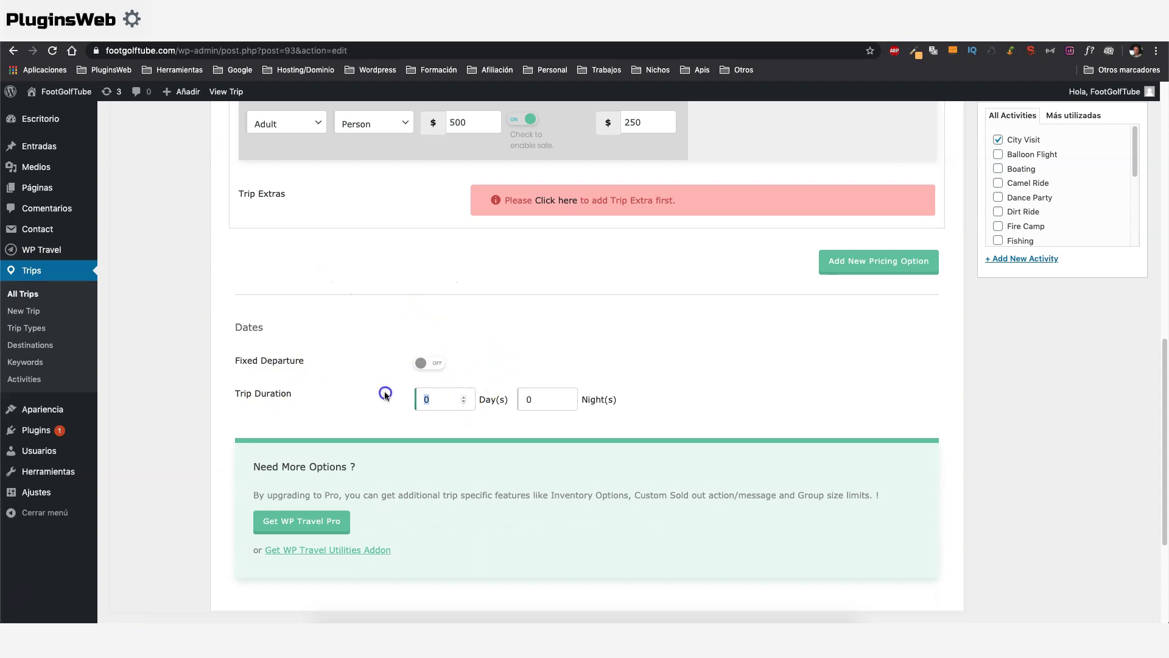
pyautogui.click(534, 397)
pyautogui.click(429, 363)
pyautogui.scroll(-1, 443, 366)
pyautogui.click(570, 406)
pyautogui.click(654, 539)
pyautogui.click(730, 371)
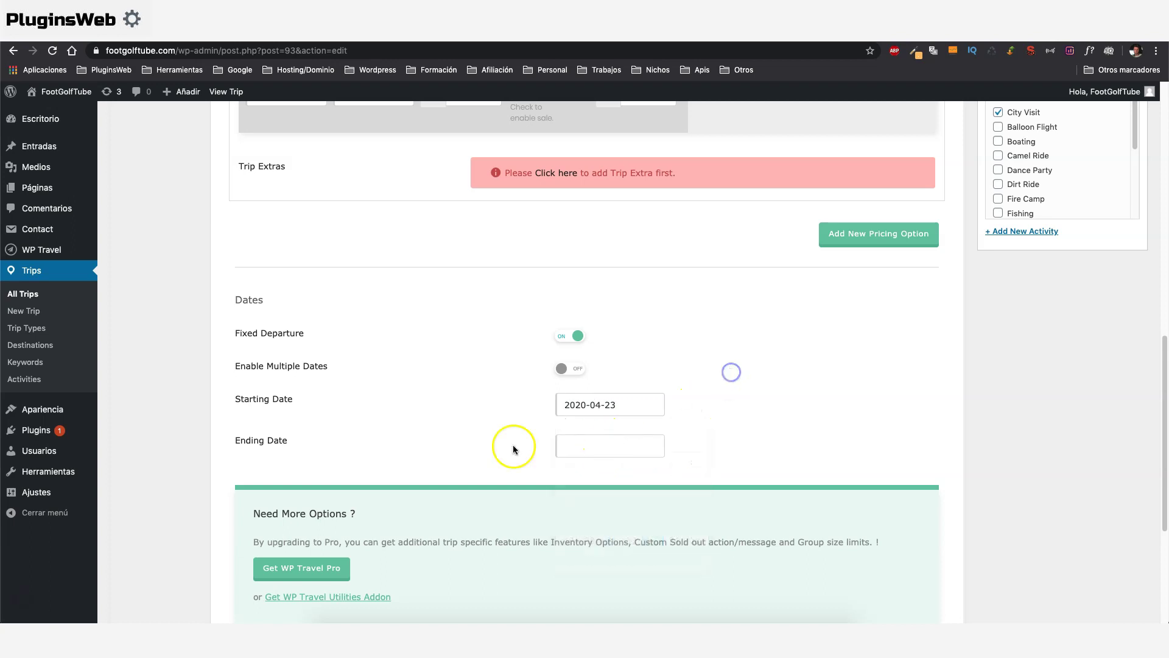
pyautogui.click(601, 436)
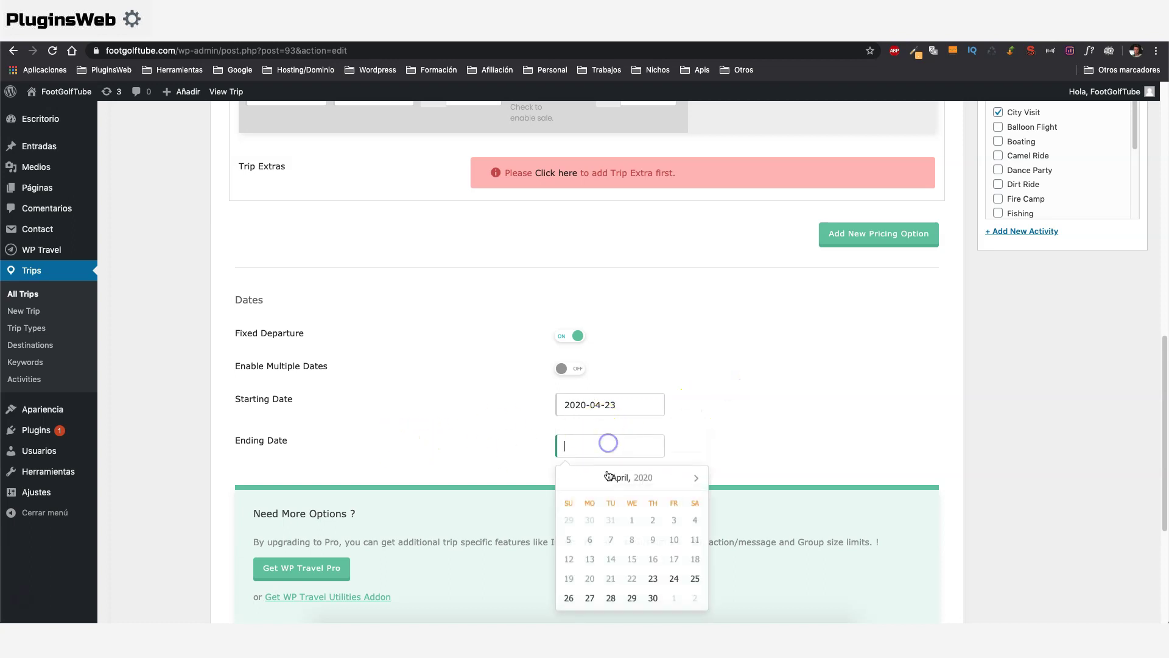
pyautogui.click(673, 520)
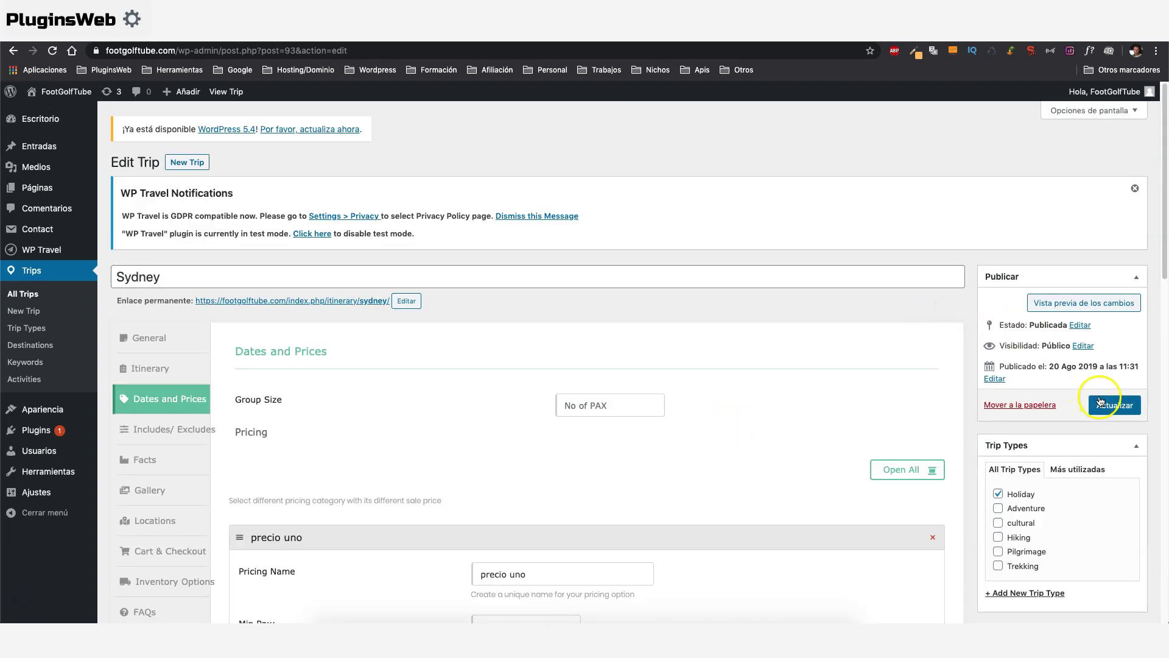
# Update the Sydney trip and open its public page separately to check the sale price and trip details.
pyautogui.click(1115, 405)
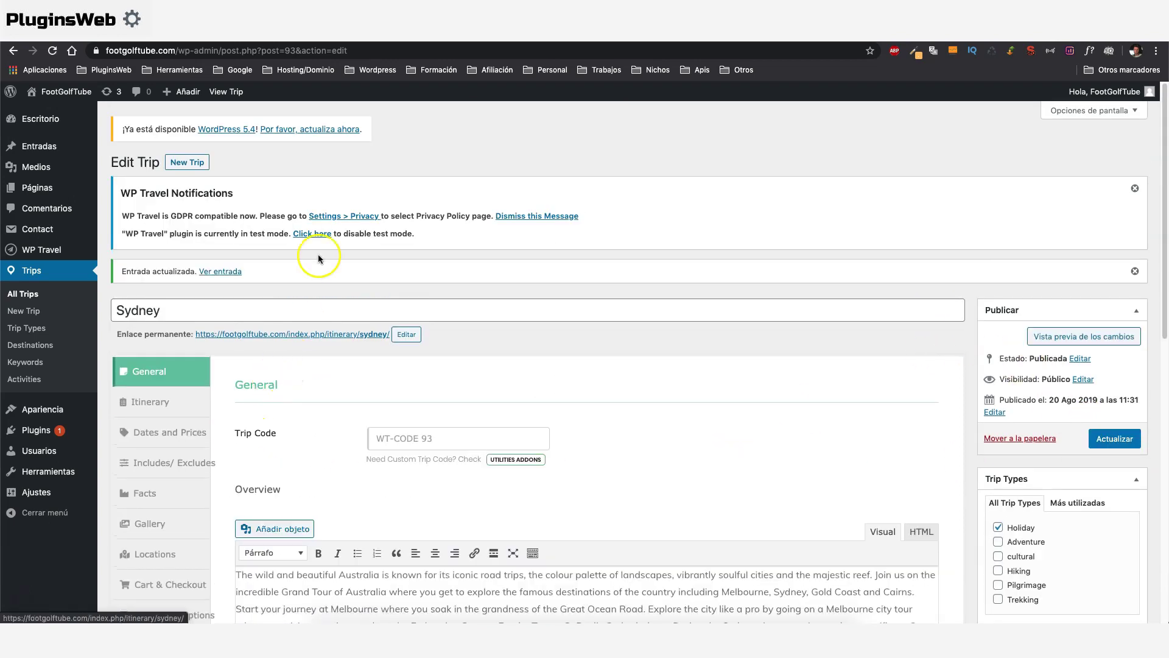
pyautogui.rightClick(220, 273)
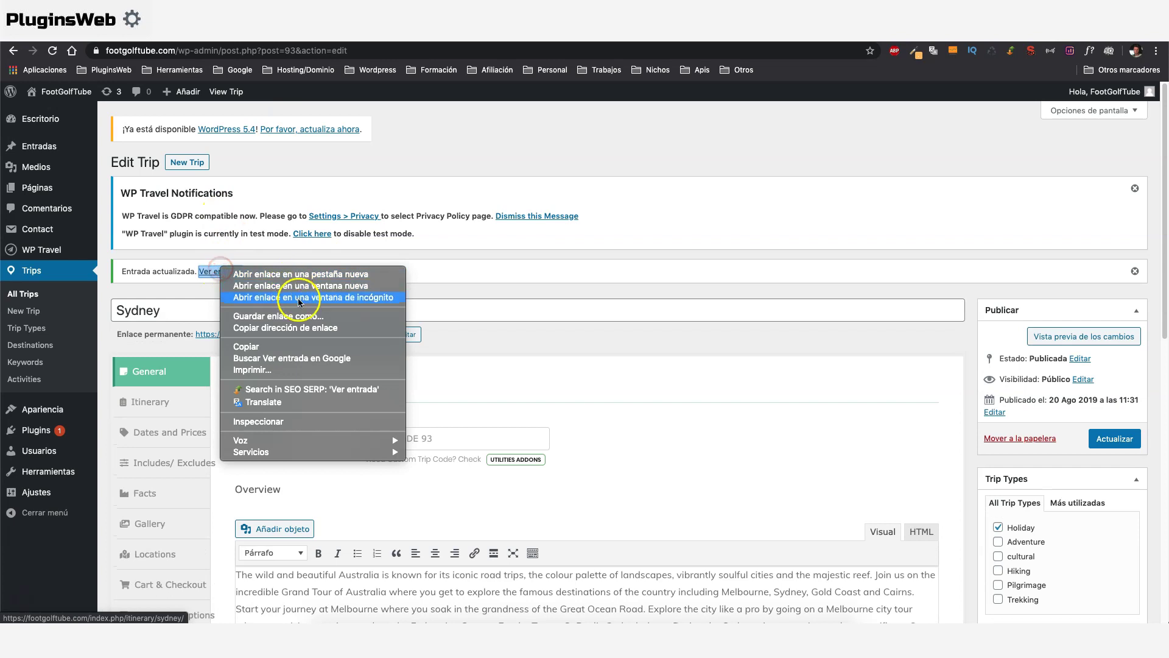
pyautogui.click(298, 282)
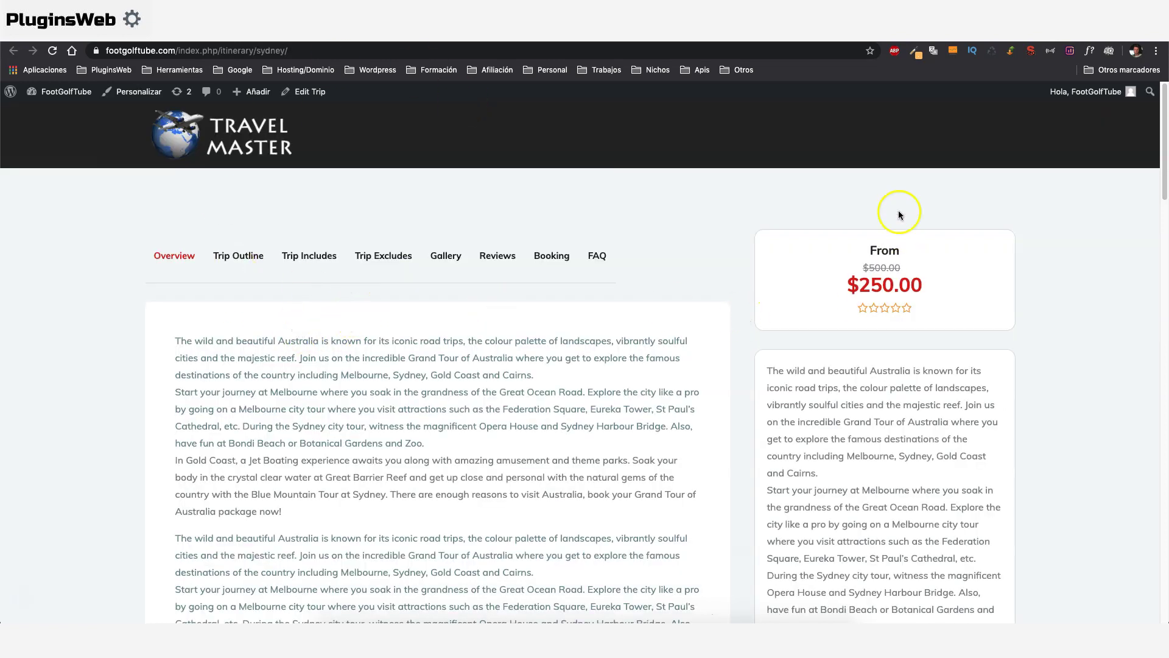
pyautogui.moveTo(865, 269); pyautogui.dragTo(936, 288)
pyautogui.click(938, 287)
pyautogui.scroll(-15, 422, 305)
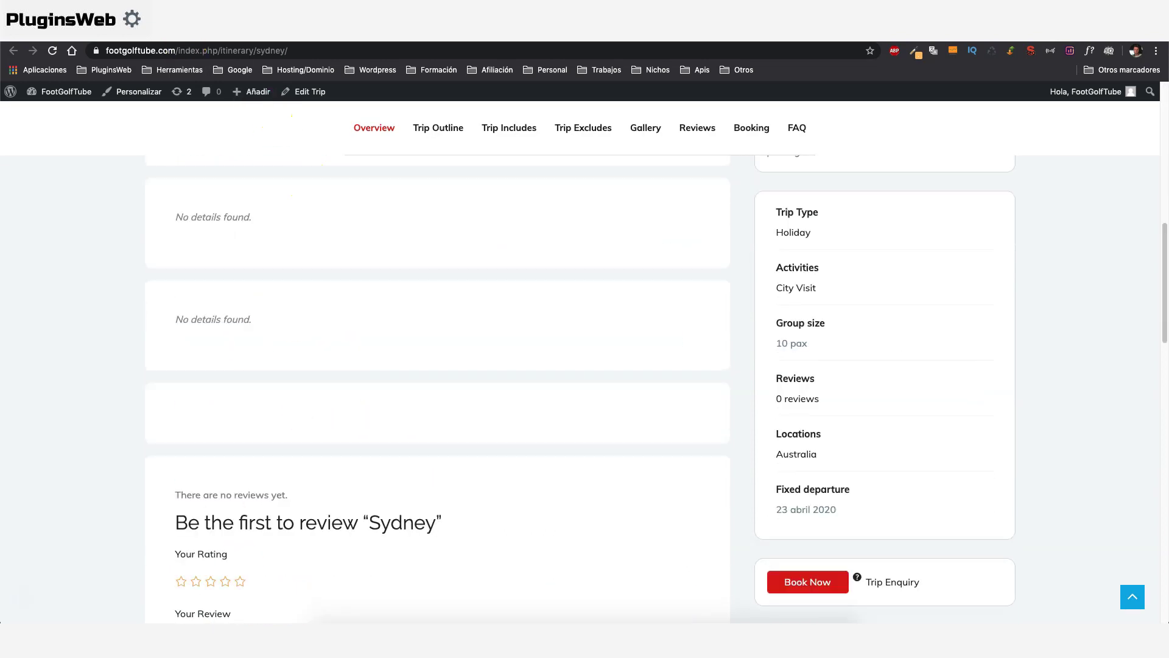
# Return to the trip editor to review the Downloads and Cart & Checkout sections, and open the WP Travel settings.
pyautogui.hotkey('ctrl', 'shift', 'Tab')
pyautogui.scroll(-2, 232, 420)
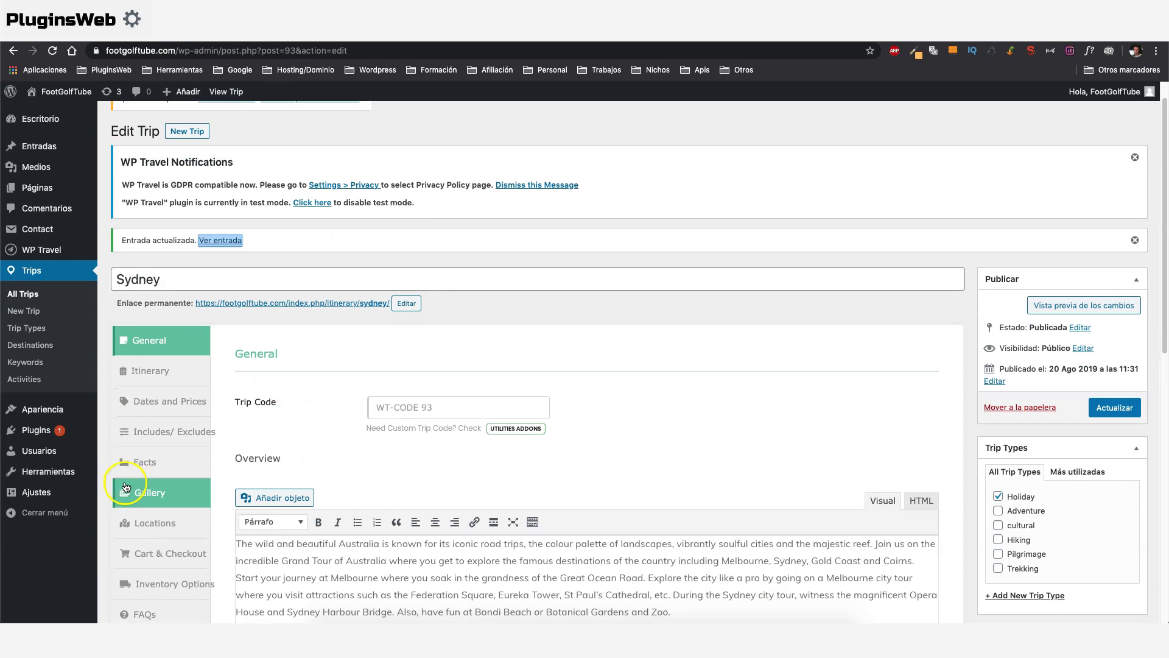
pyautogui.scroll(-1, 165, 487)
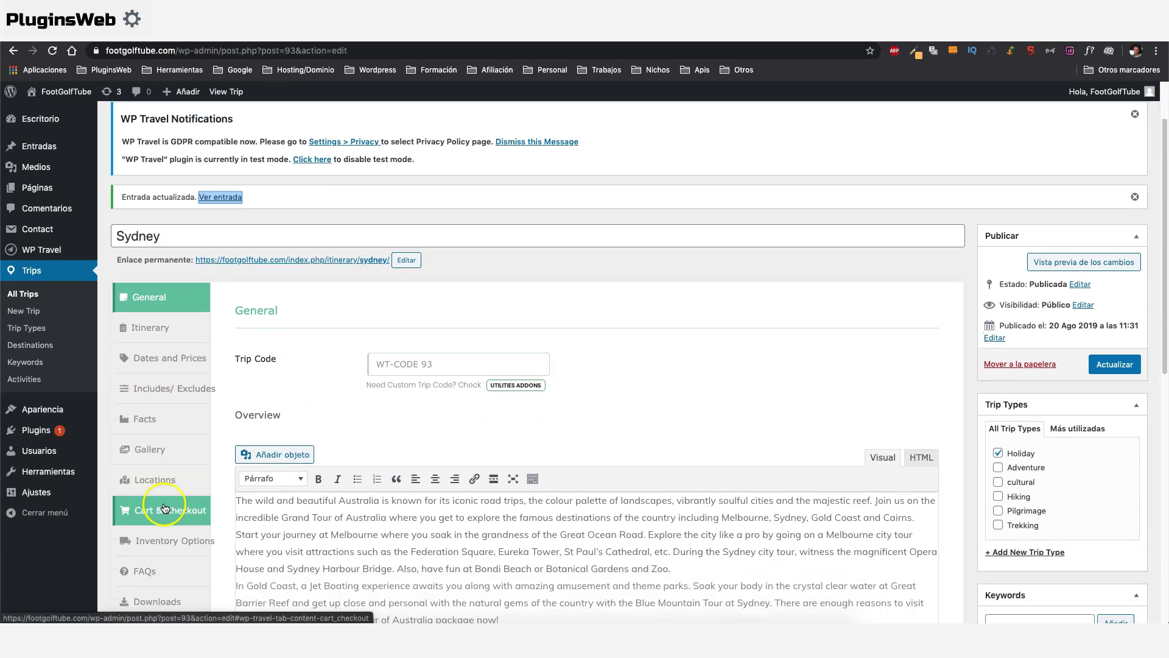
pyautogui.scroll(-1, 160, 548)
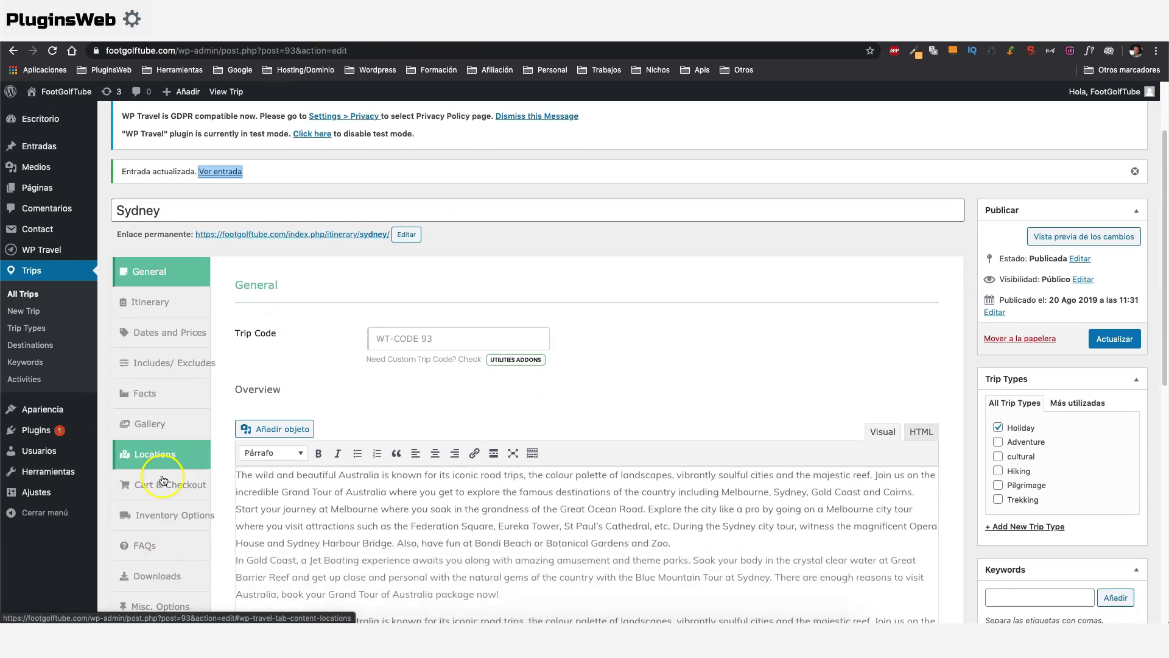
pyautogui.scroll(-1, 173, 518)
pyautogui.scroll(-1, 171, 524)
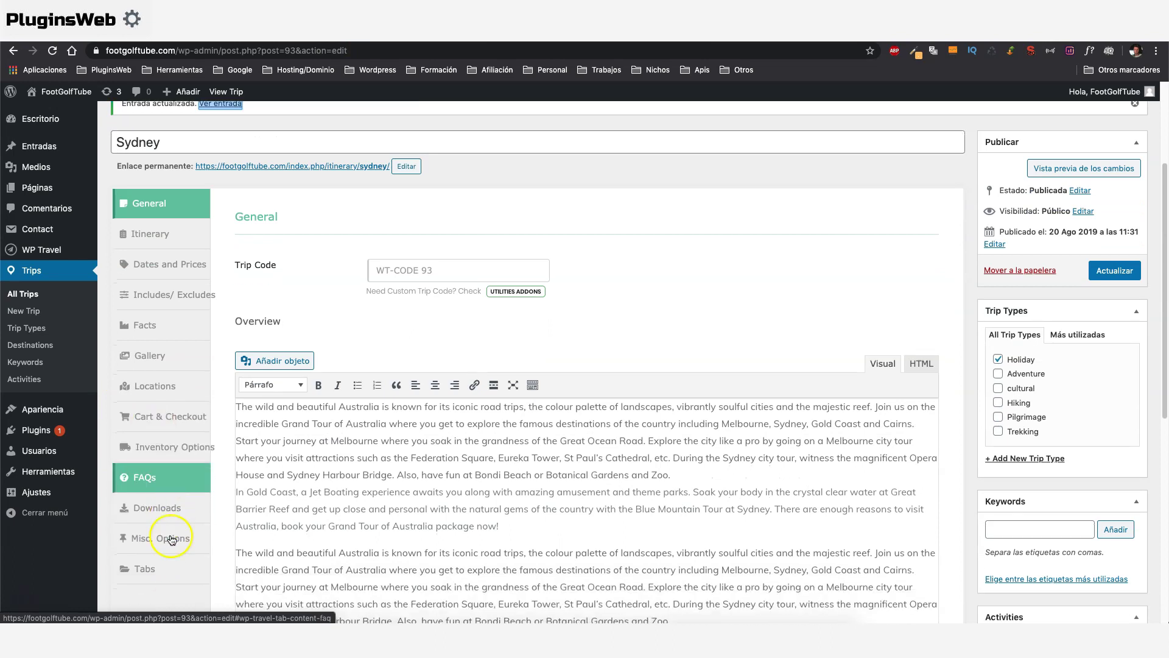
pyautogui.click(154, 506)
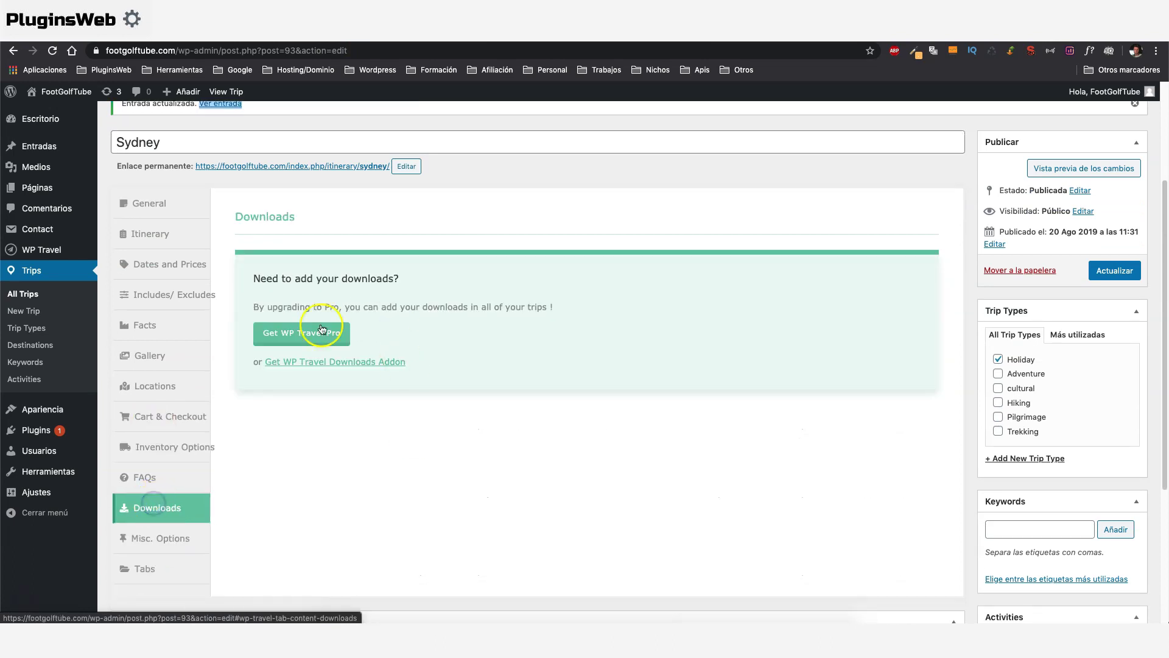
pyautogui.click(158, 417)
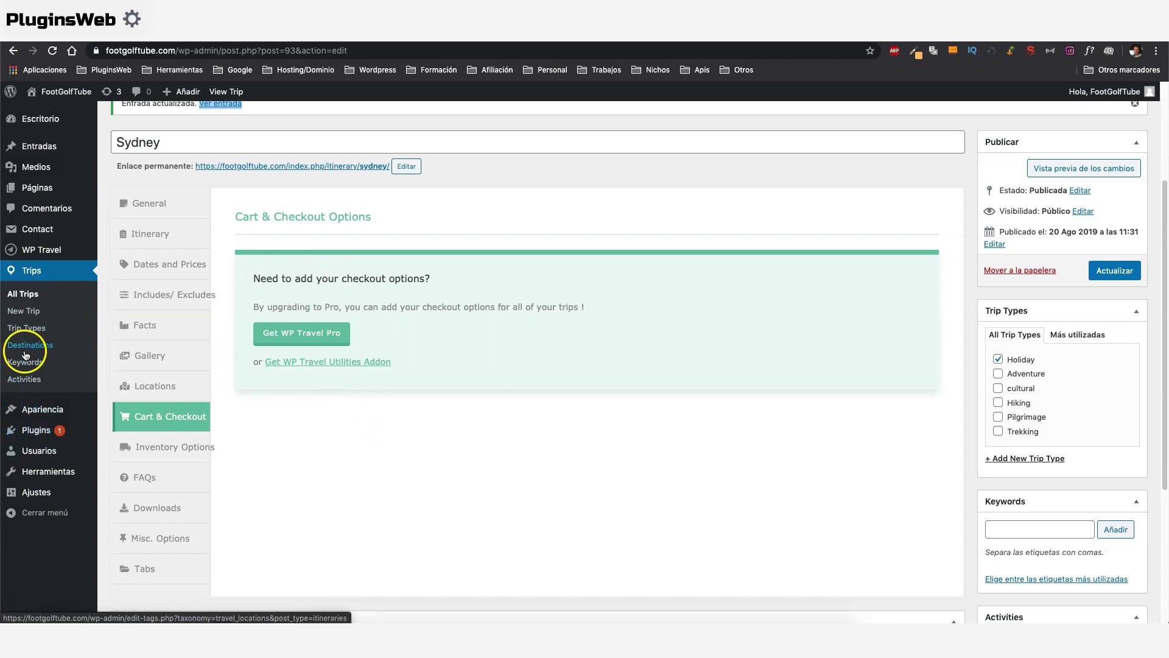
pyautogui.moveTo(61, 250)
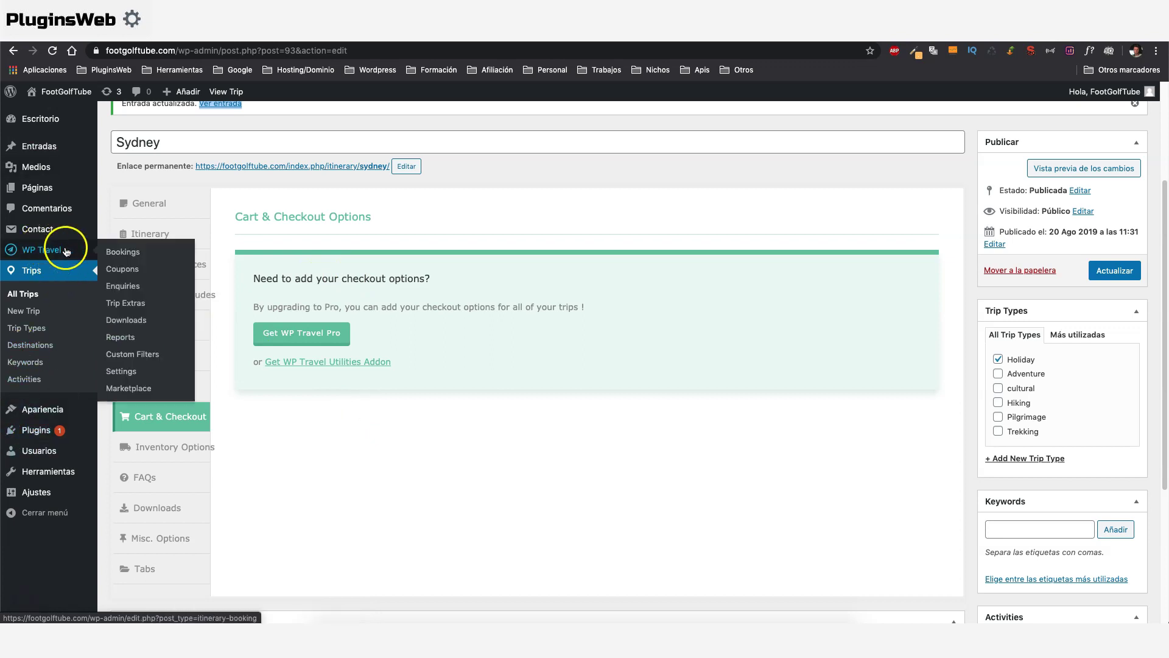
pyautogui.click(130, 375)
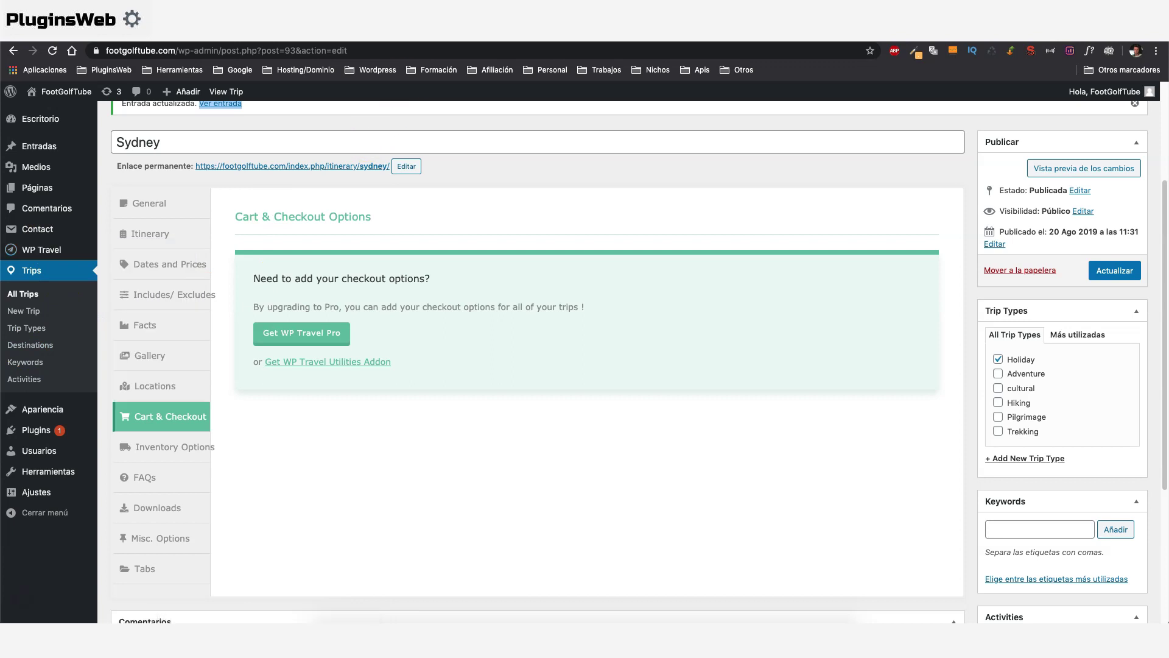
# Examine the pricing name, start and end dates, and group size in the booking table on Sydney's public page.
pyautogui.hotkey('ctrl', 'Tab')
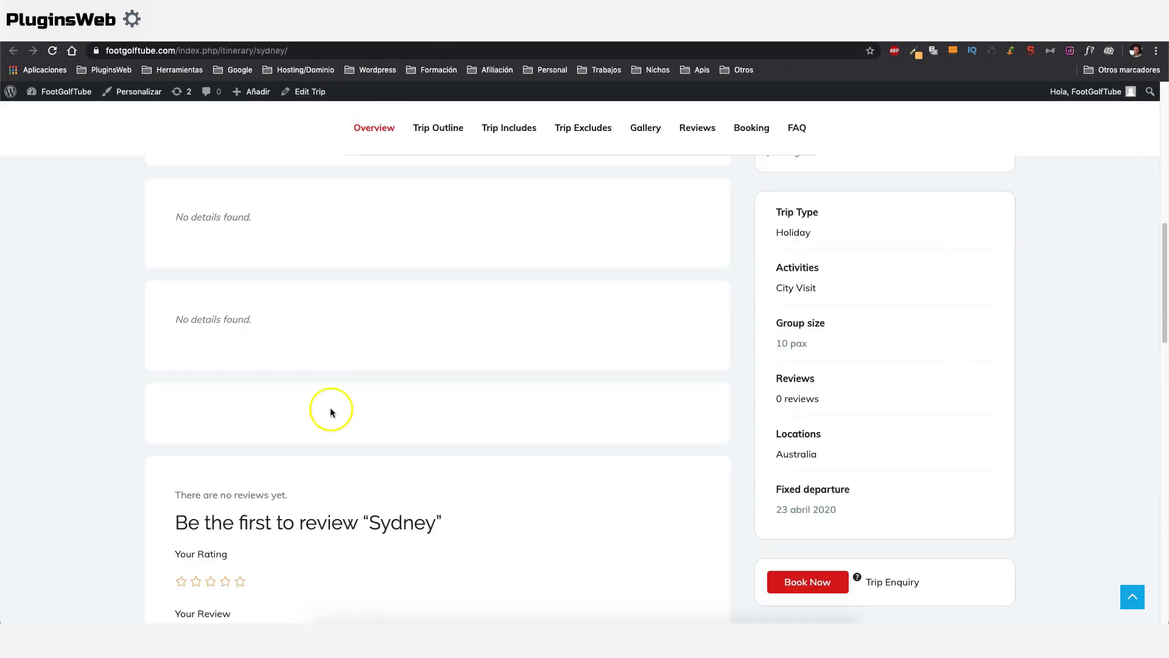
pyautogui.scroll(-4, 330, 412)
pyautogui.scroll(-4, 282, 451)
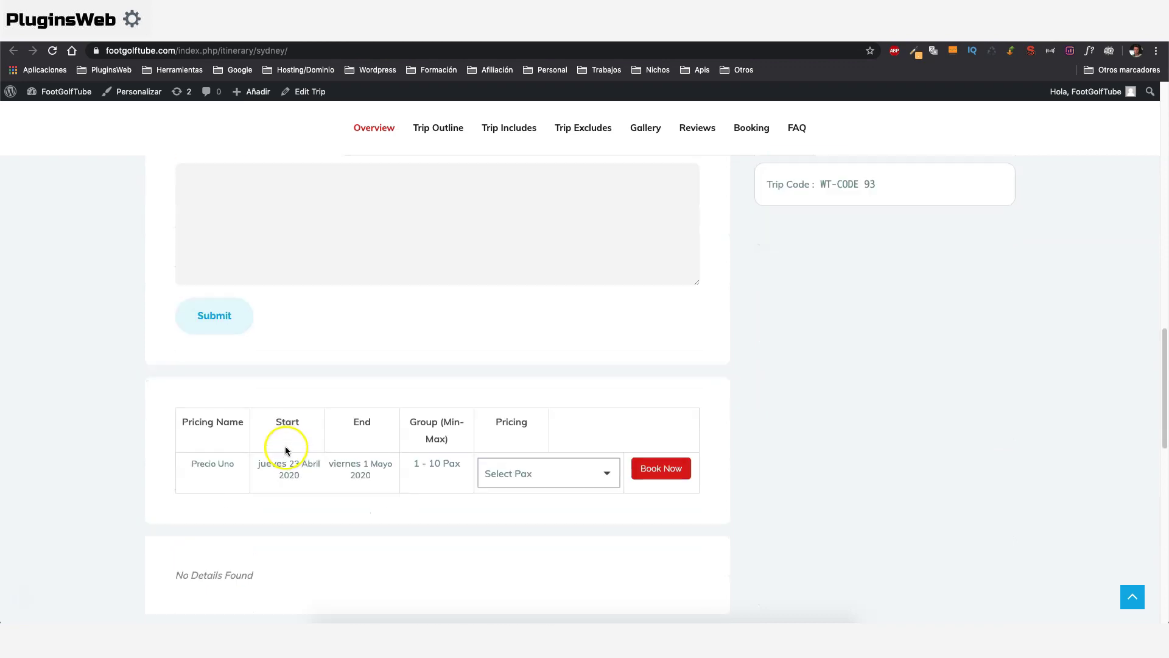
pyautogui.scroll(-1, 285, 451)
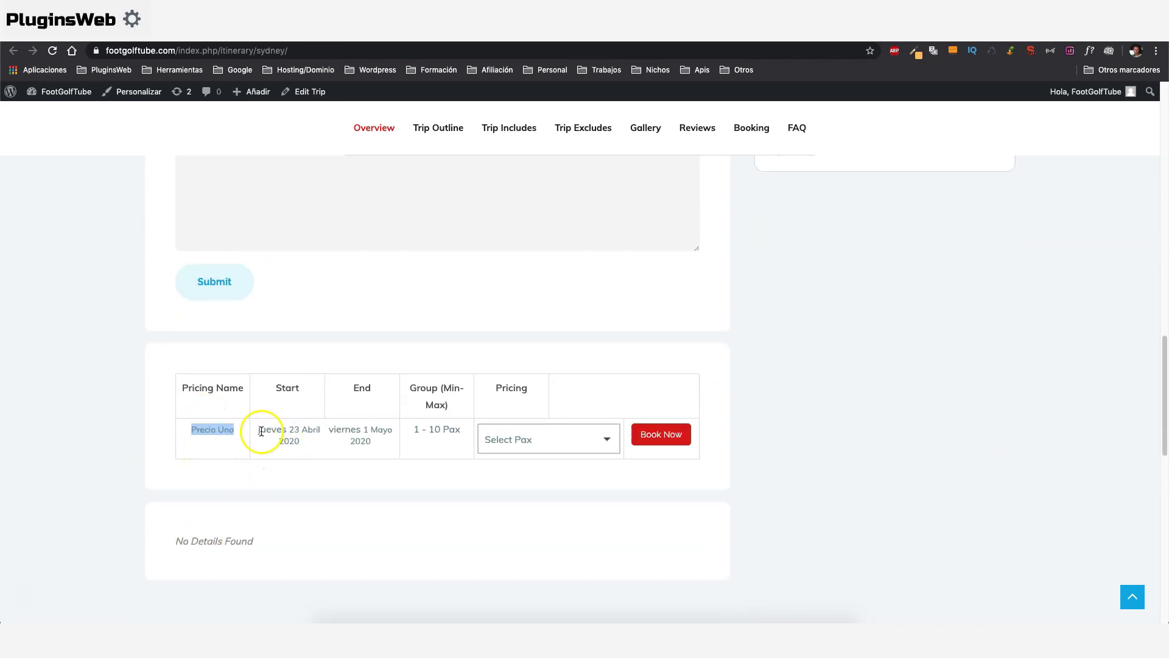
pyautogui.moveTo(261, 430); pyautogui.dragTo(305, 433)
pyautogui.moveTo(333, 430); pyautogui.dragTo(392, 470)
pyautogui.moveTo(414, 429); pyautogui.dragTo(434, 444)
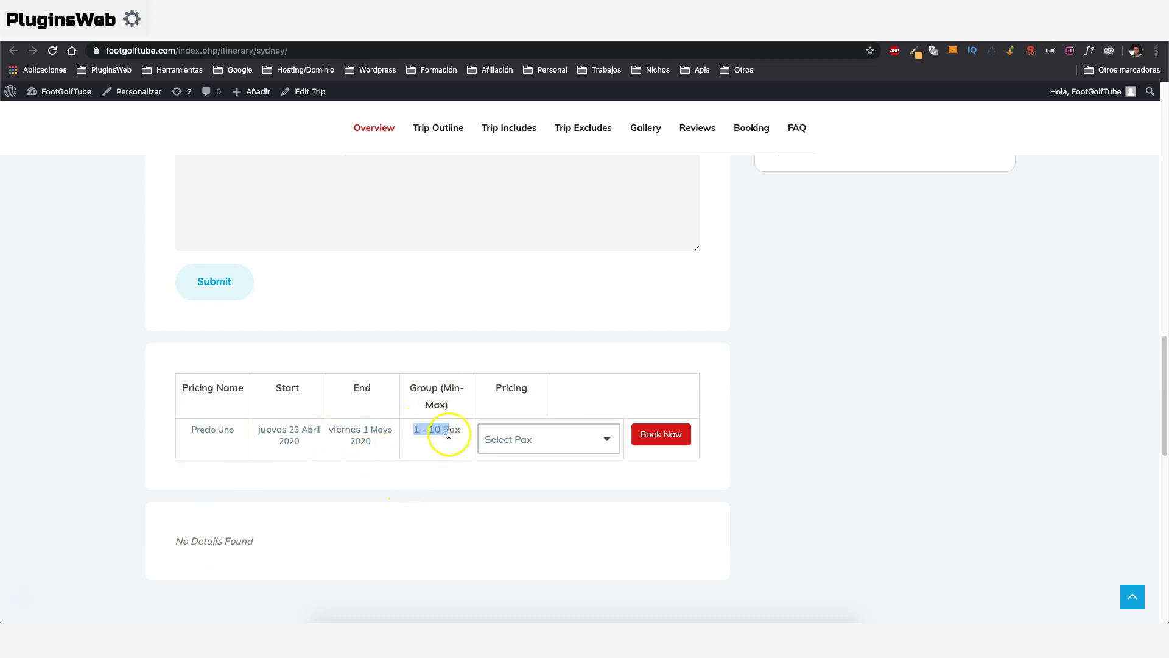
# Book the "precio uno" option for three adults and review the quantity and total in the cart.
pyautogui.click(548, 445)
pyautogui.click(600, 541)
pyautogui.click(599, 541)
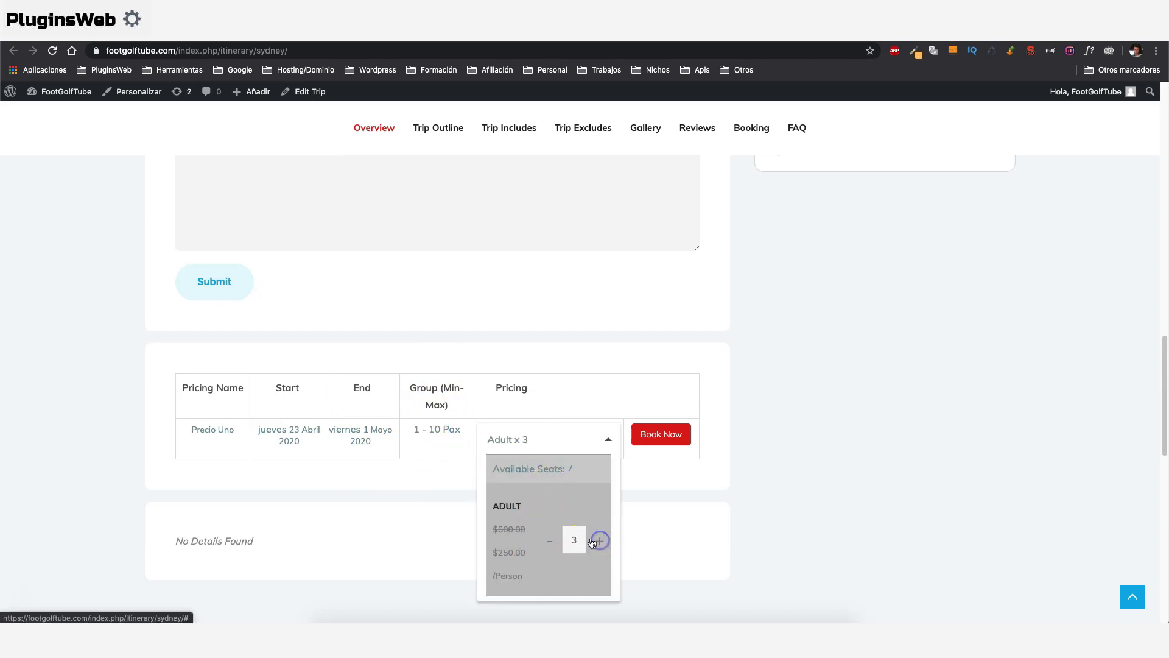
pyautogui.click(663, 435)
pyautogui.click(518, 387)
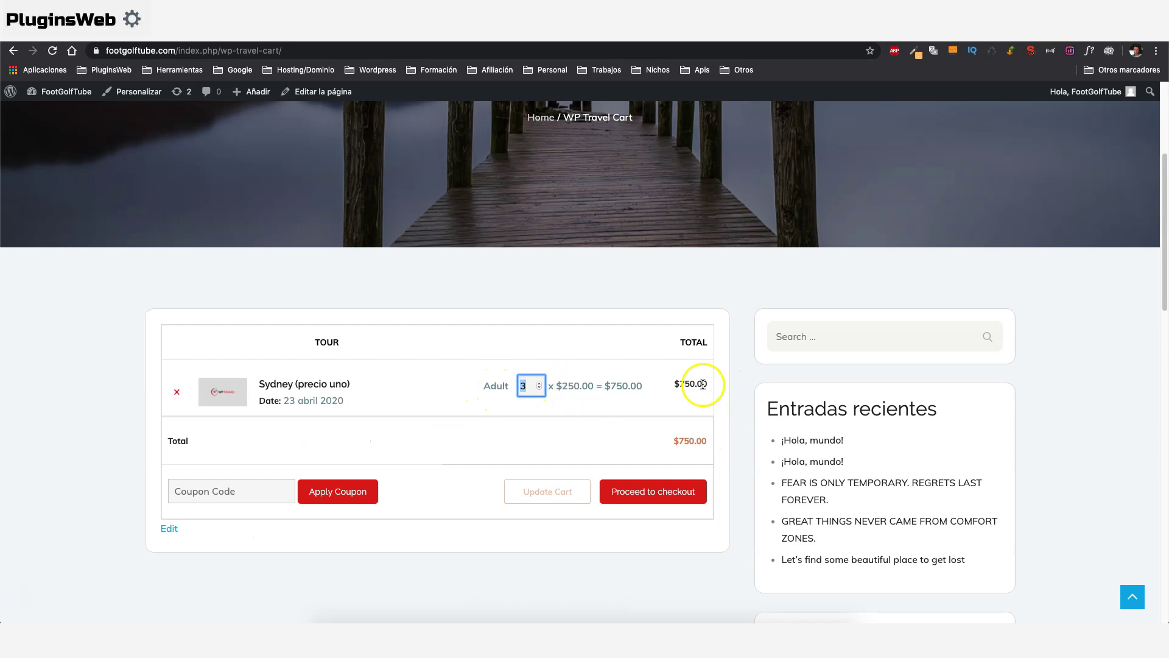
pyautogui.scroll(-1, 650, 409)
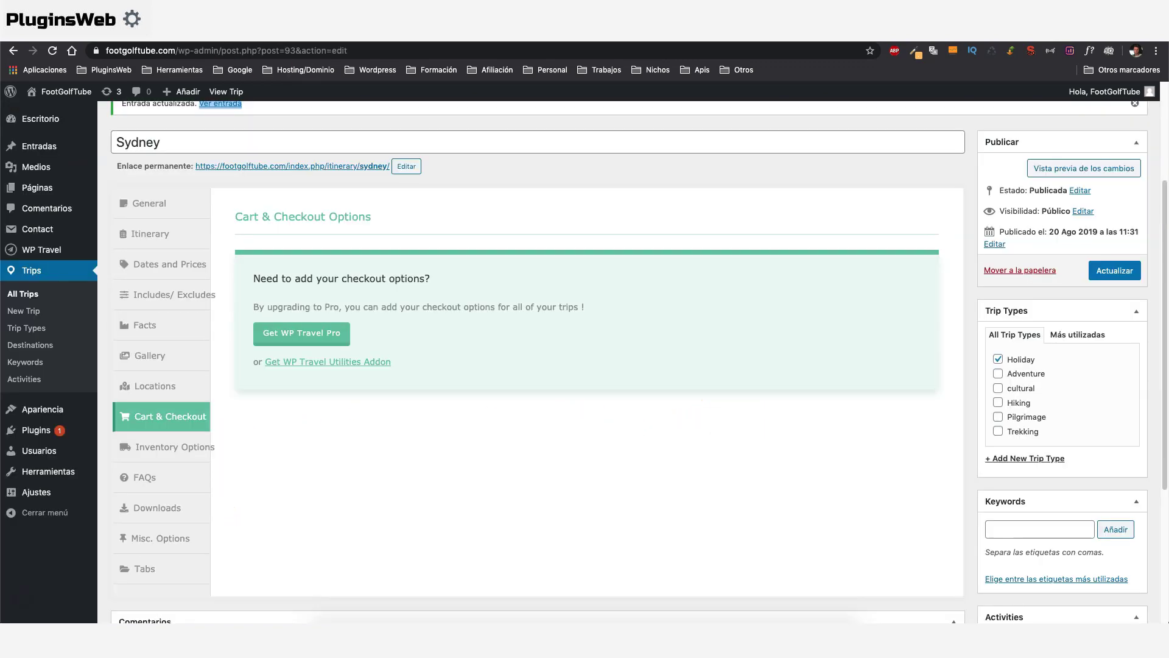
# Proceed from the cart to checkout and enter the lead traveler's first and last name.
pyautogui.moveTo(34, 251)
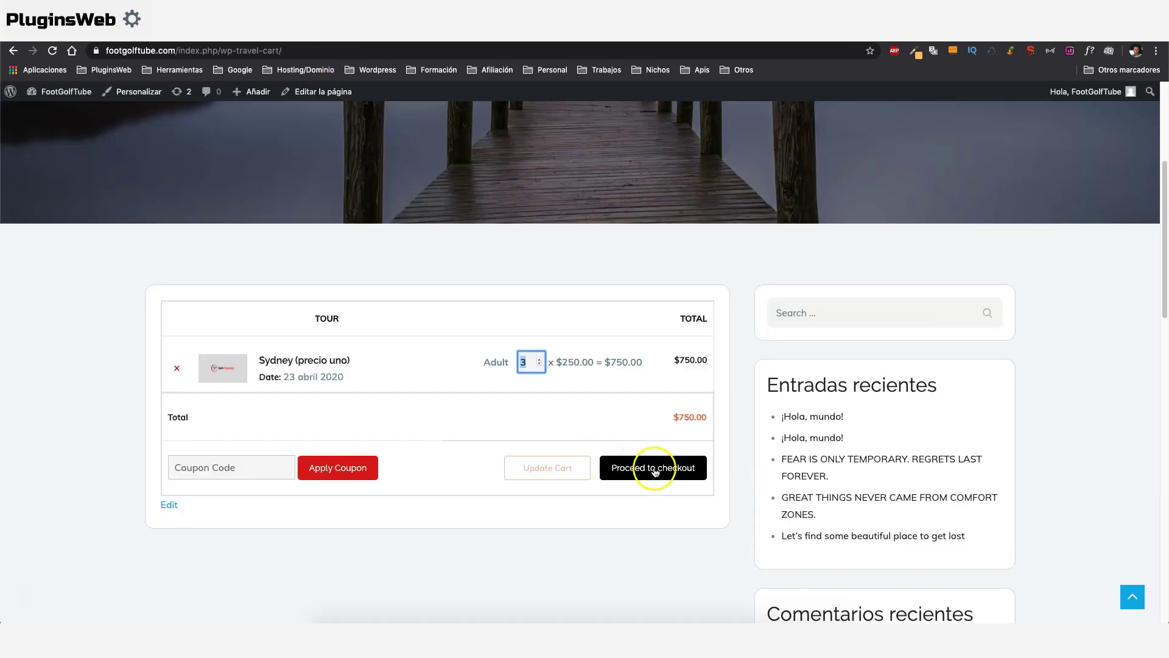
pyautogui.click(654, 469)
pyautogui.scroll(-5, 455, 444)
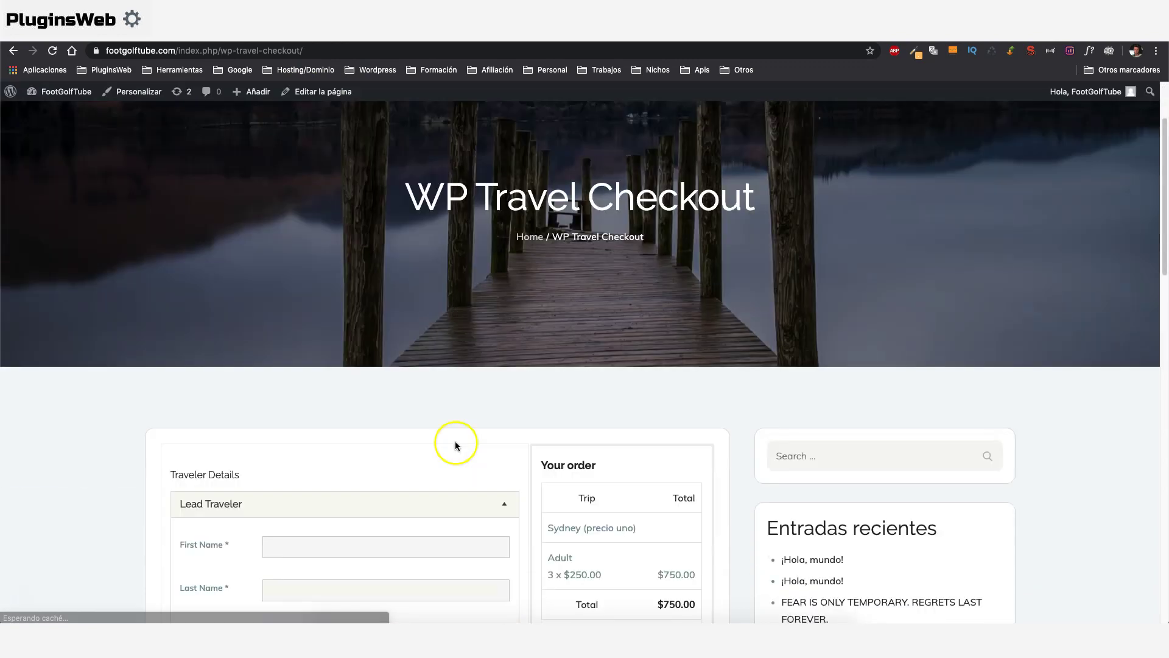
pyautogui.click(364, 376)
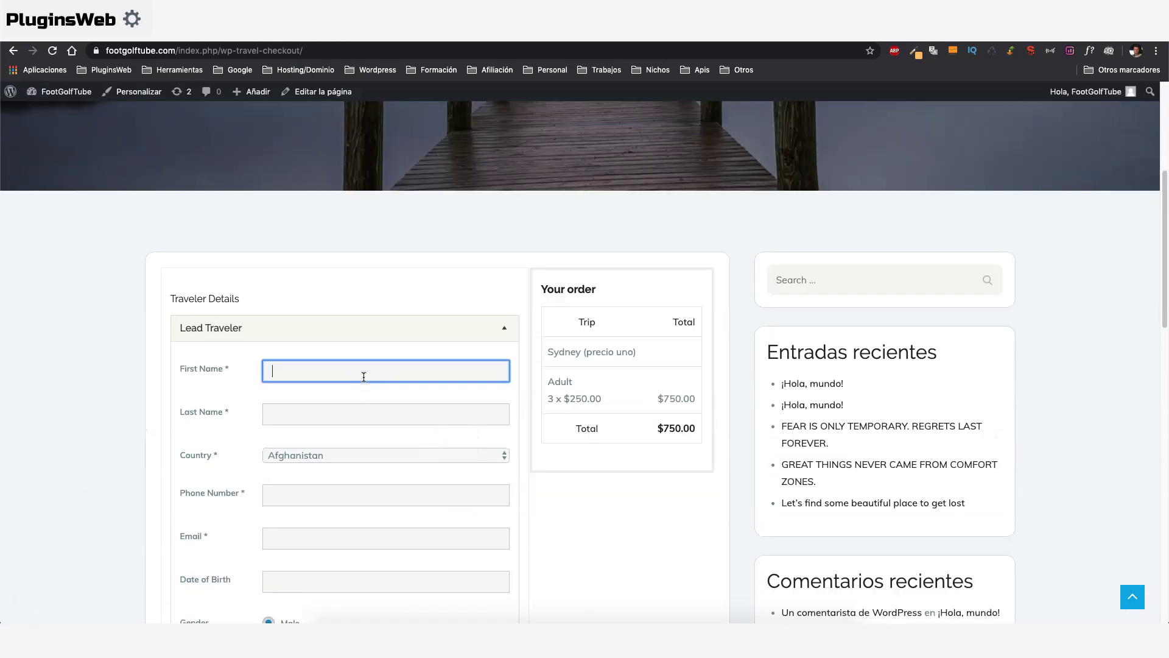
pyautogui.write('artuto')
pyautogui.press('BackSpace')
pyautogui.press('BackSpace')
pyautogui.write('ro')
pyautogui.click(321, 411)
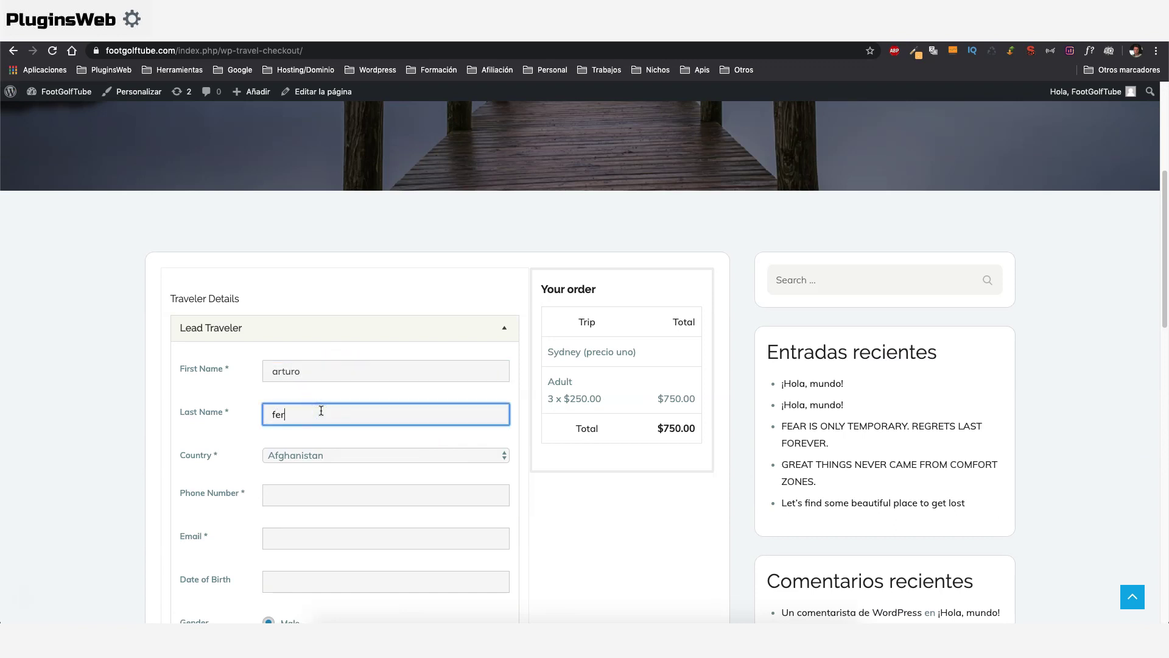
# Set the lead traveler's country to Spain and fill in the phone number, e-mail address and date of birth.
pyautogui.click(321, 455)
pyautogui.write('spain')
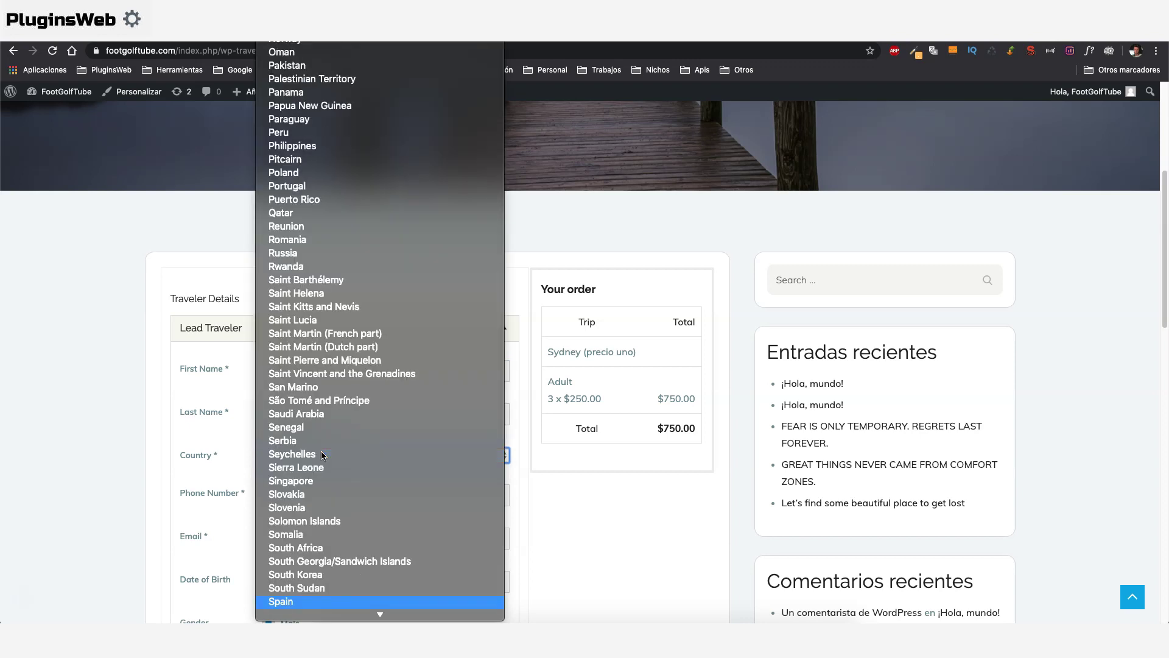
pyautogui.press('Return')
pyautogui.click(294, 496)
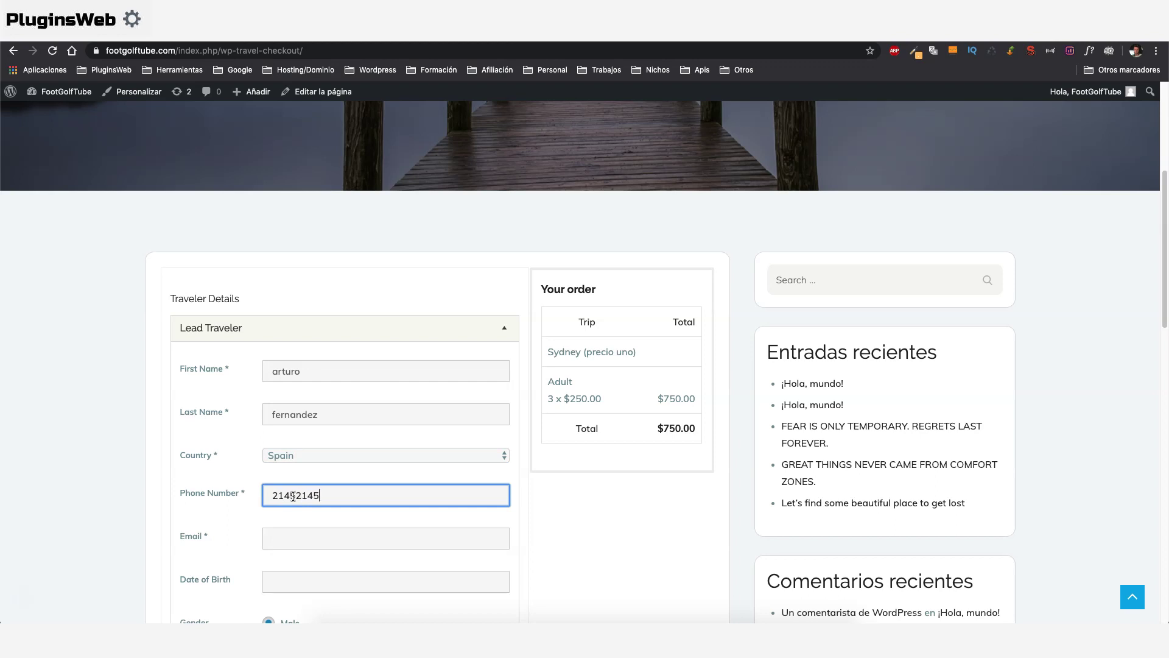
pyautogui.click(279, 535)
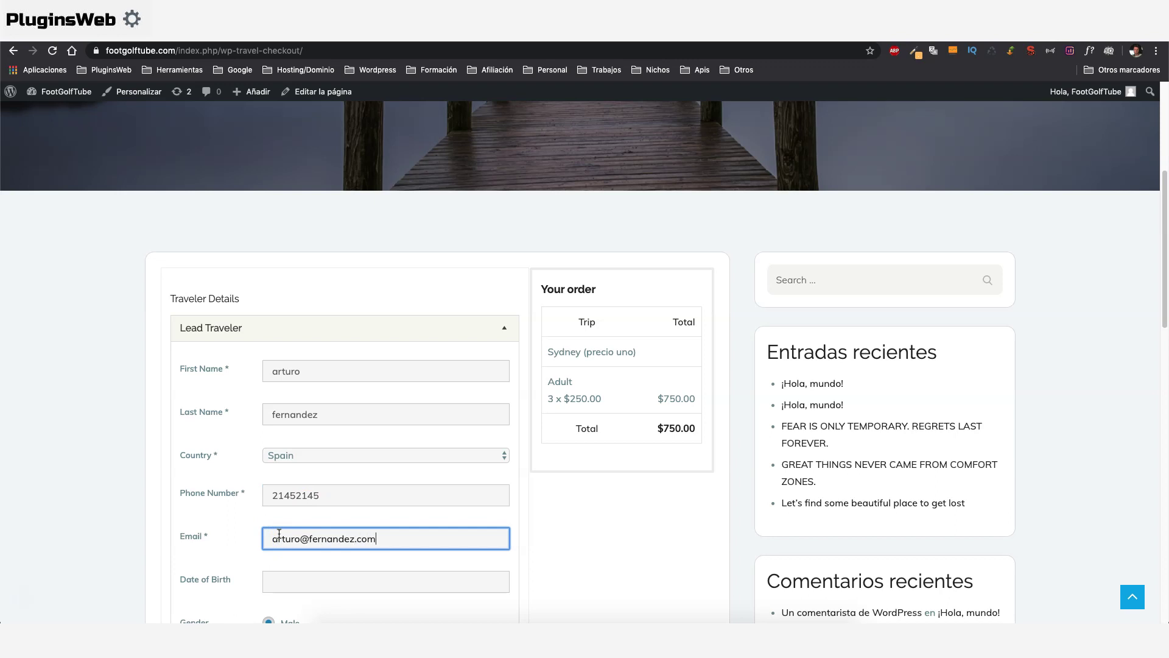
pyautogui.scroll(-3, 279, 534)
pyautogui.click(298, 381)
pyautogui.click(359, 481)
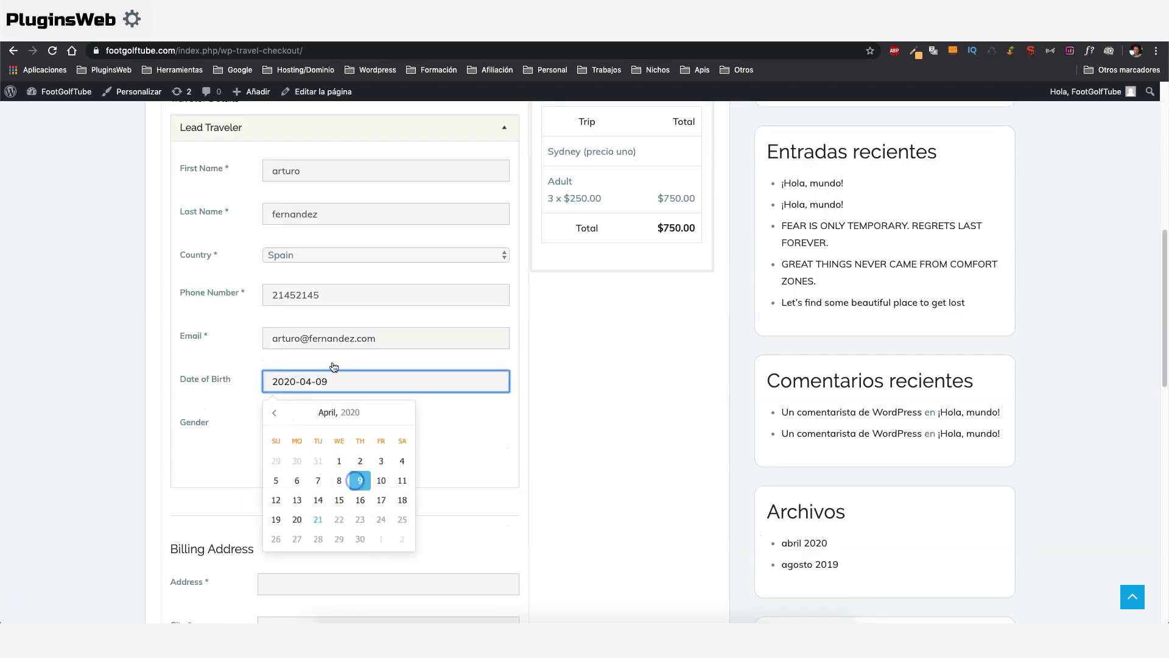
# Fill in the billing address and city, choose Spain as the billing country, and enter the postal code.
pyautogui.scroll(-3, 310, 428)
pyautogui.click(305, 412)
pyautogui.write('zxzxzx')
pyautogui.click(284, 460)
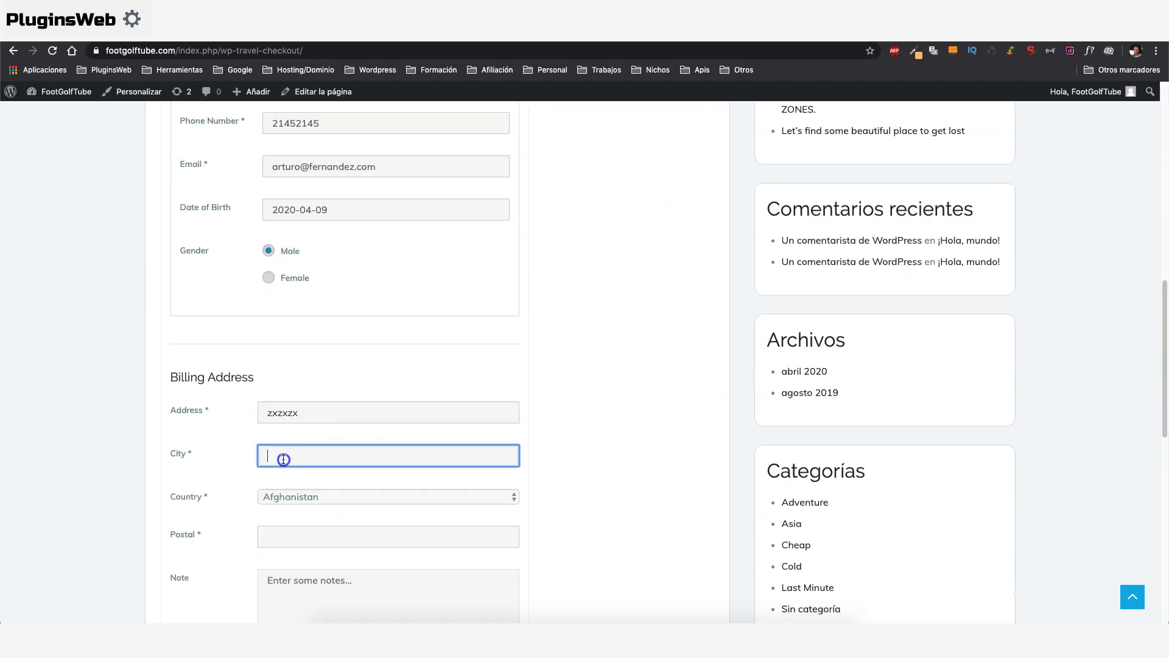
pyautogui.click(294, 496)
pyautogui.write('sp')
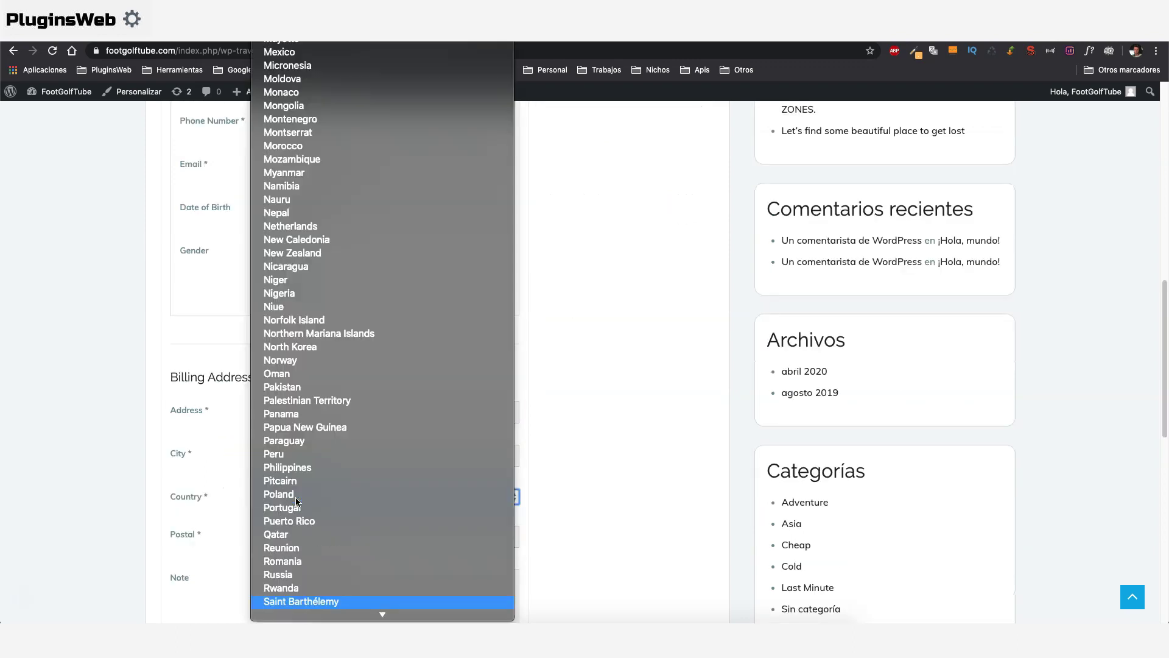
pyautogui.press('Return')
pyautogui.click(364, 539)
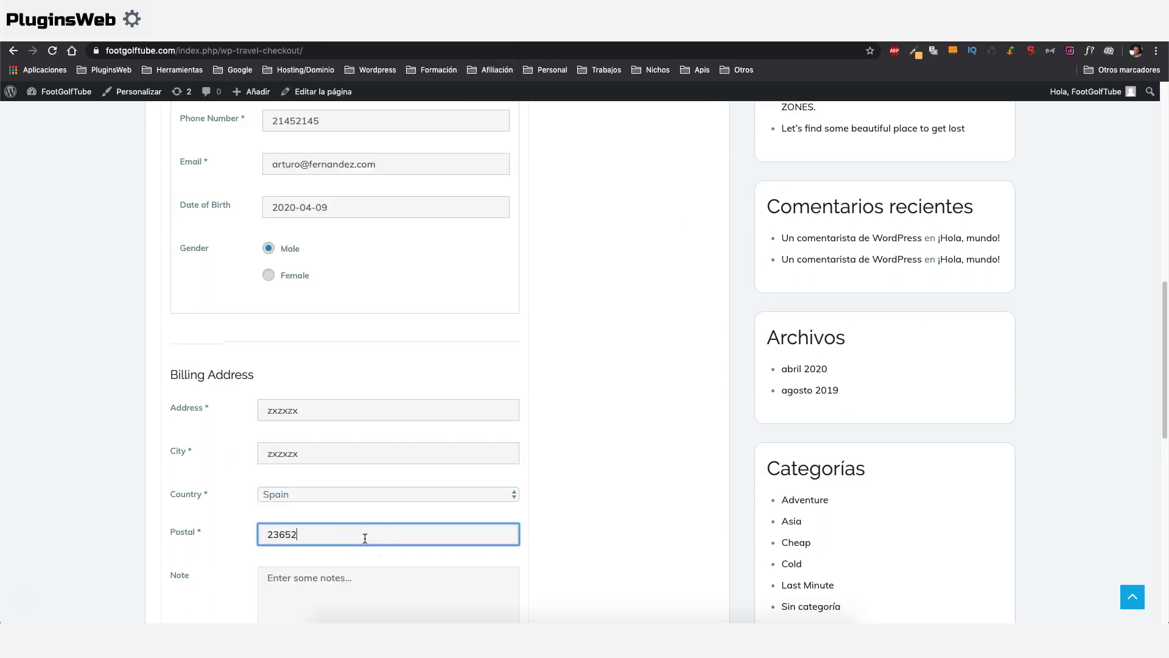
pyautogui.write('23652')
# Add the note "nota adicional" to the order and submit the booking.
pyautogui.scroll(-2, 365, 538)
pyautogui.click(227, 484)
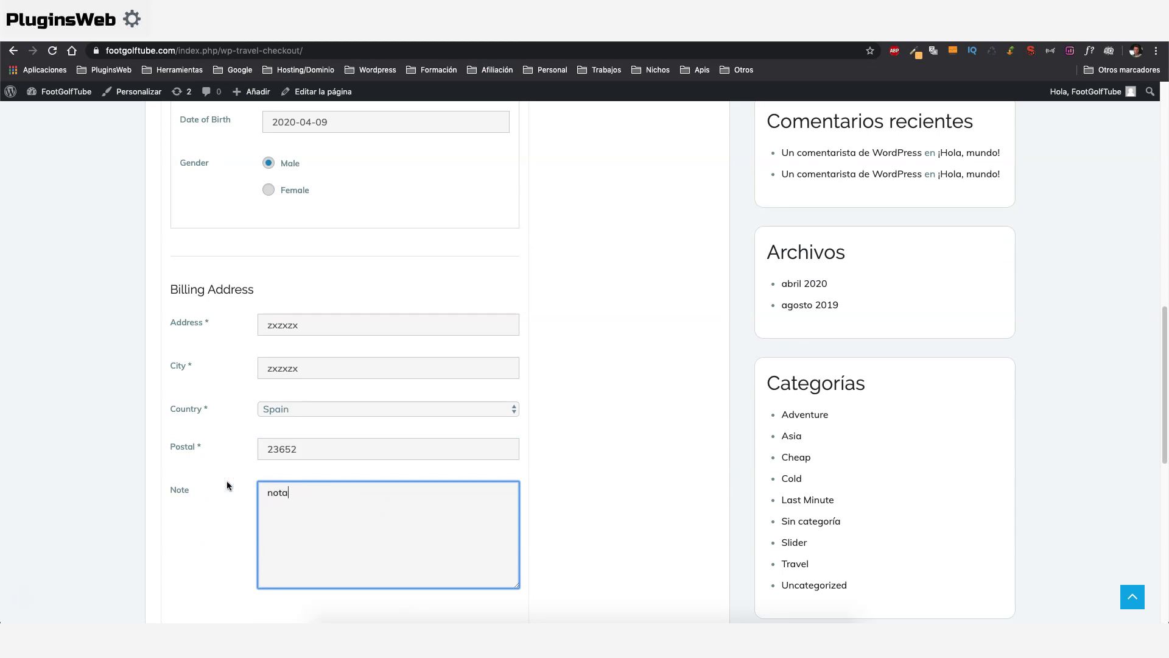
pyautogui.write('nota adicional')
pyautogui.scroll(-6, 227, 484)
pyautogui.click(220, 352)
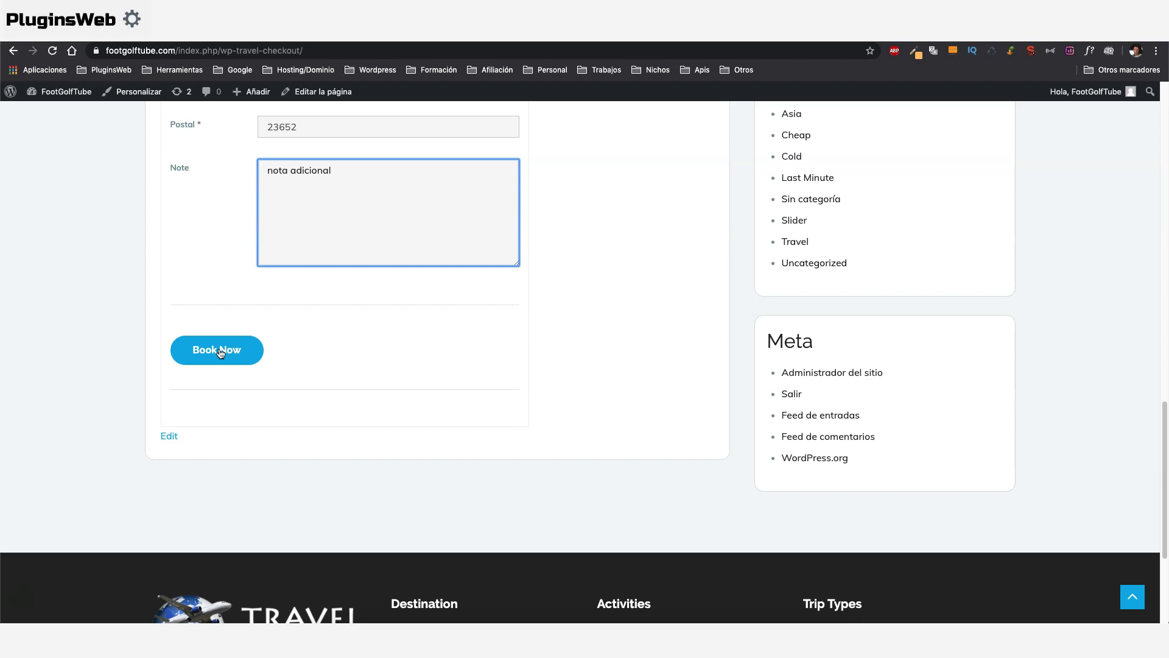
pyautogui.click(220, 352)
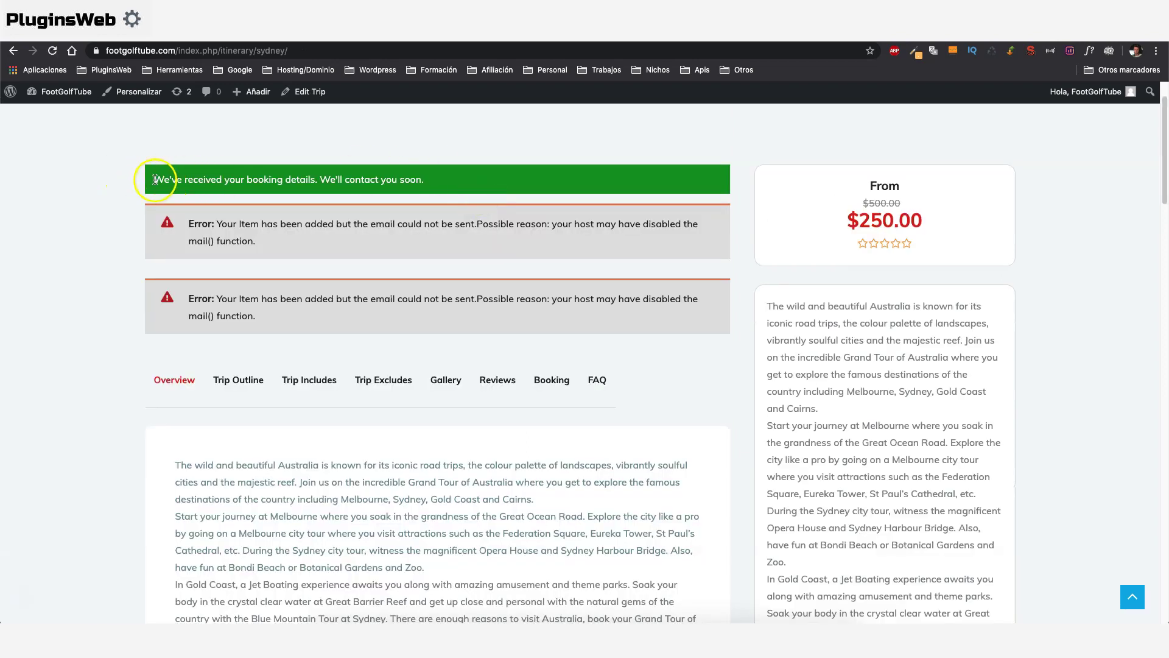
# Read the booking confirmation and e-mail delivery messages at the start of the Sydney trip page.
pyautogui.moveTo(156, 179); pyautogui.dragTo(466, 193)
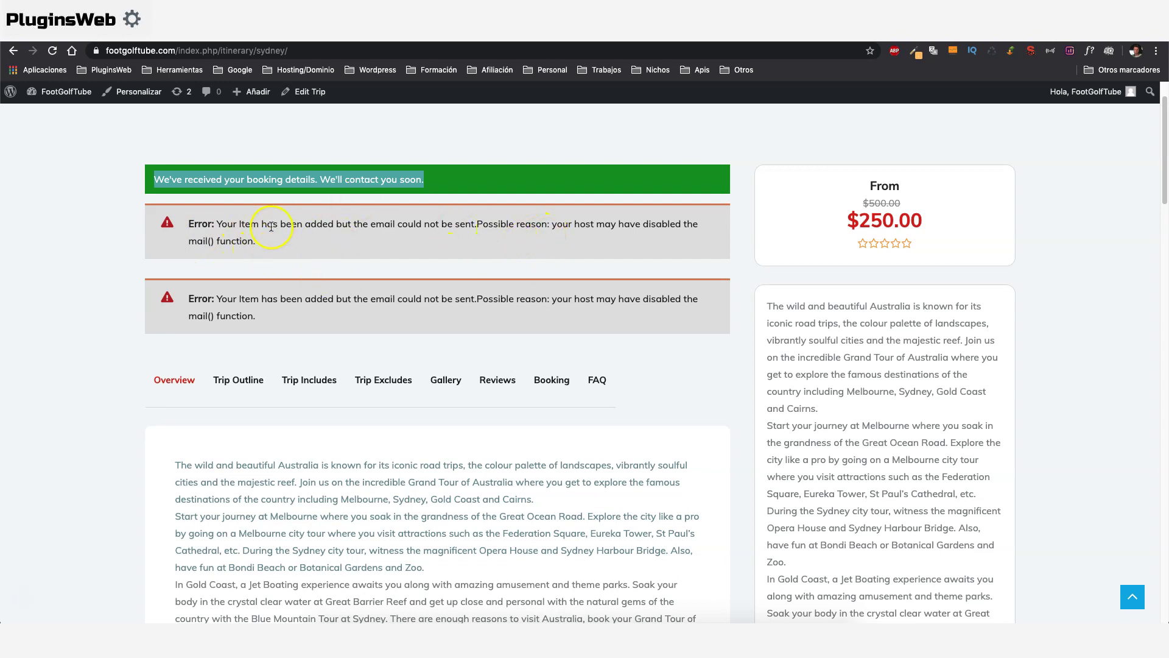
pyautogui.moveTo(189, 224); pyautogui.dragTo(676, 224)
pyautogui.click(212, 243)
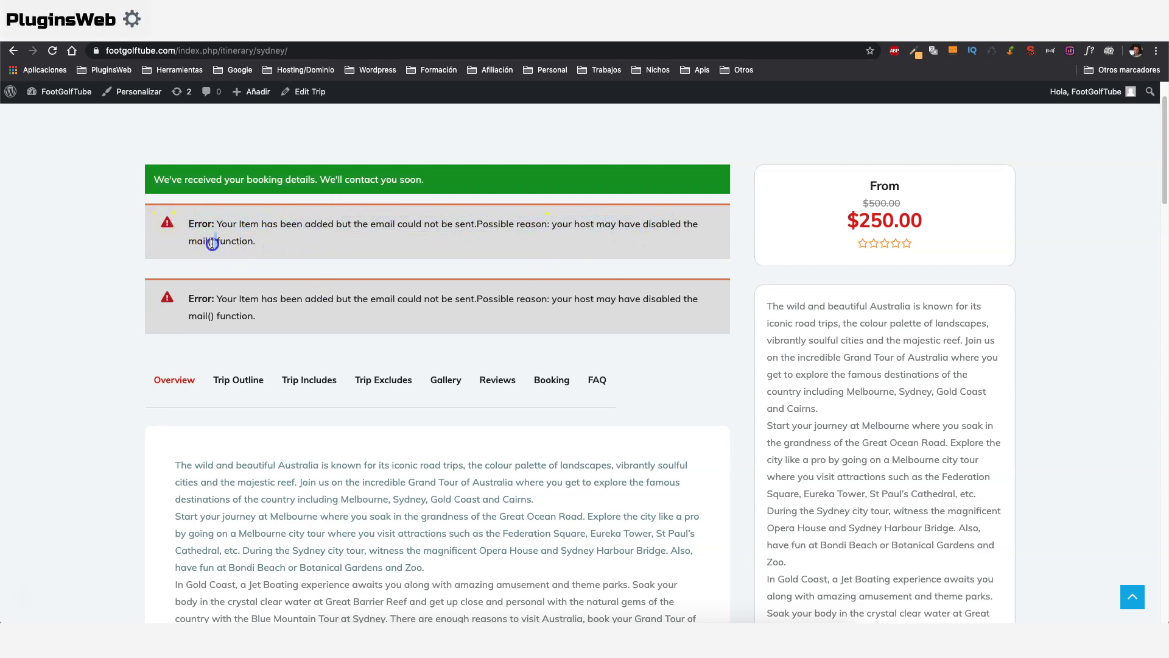
pyautogui.scroll(-5, 423, 342)
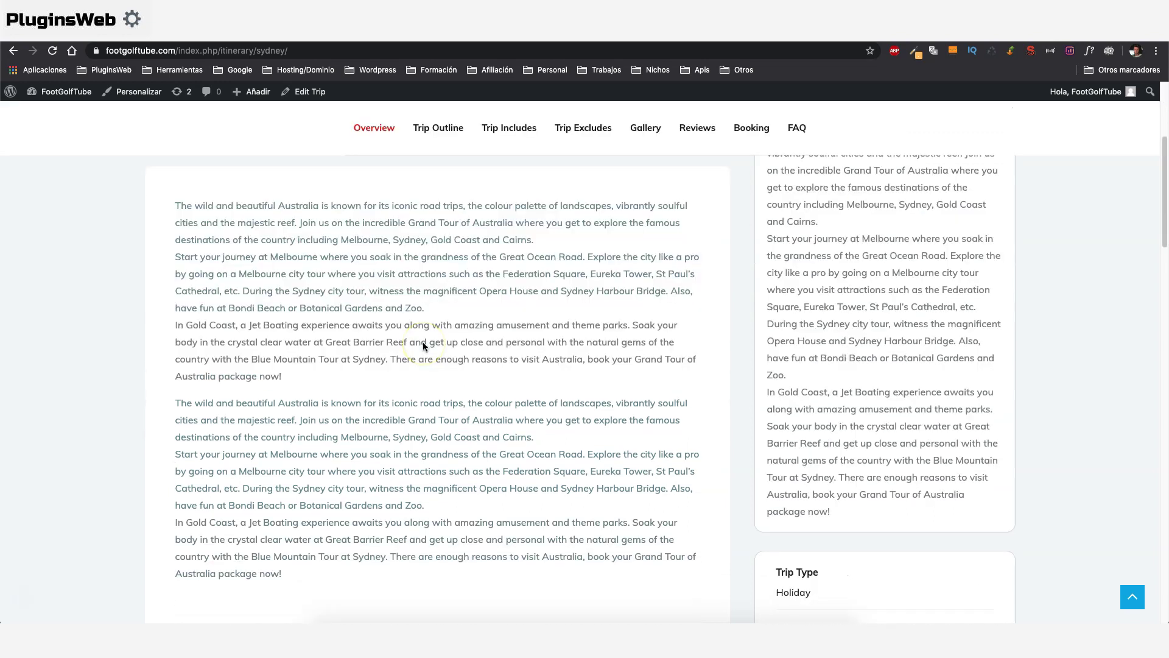
pyautogui.scroll(6, 423, 342)
pyautogui.click(364, 317)
pyautogui.scroll(-4, 410, 341)
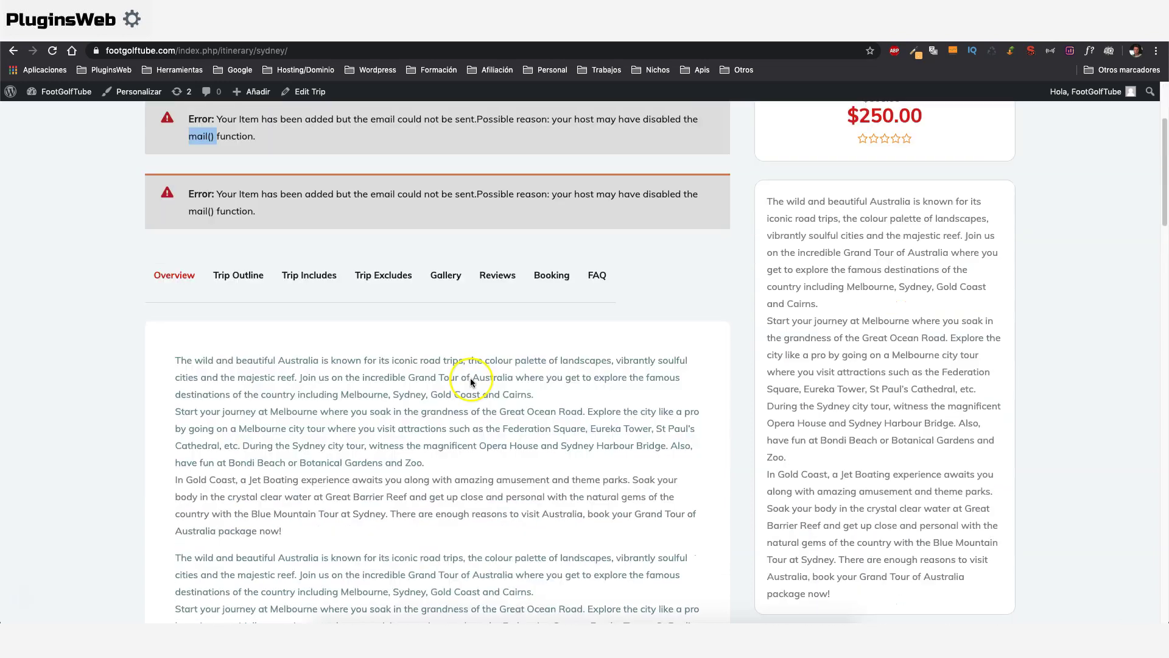
pyautogui.scroll(4, 466, 378)
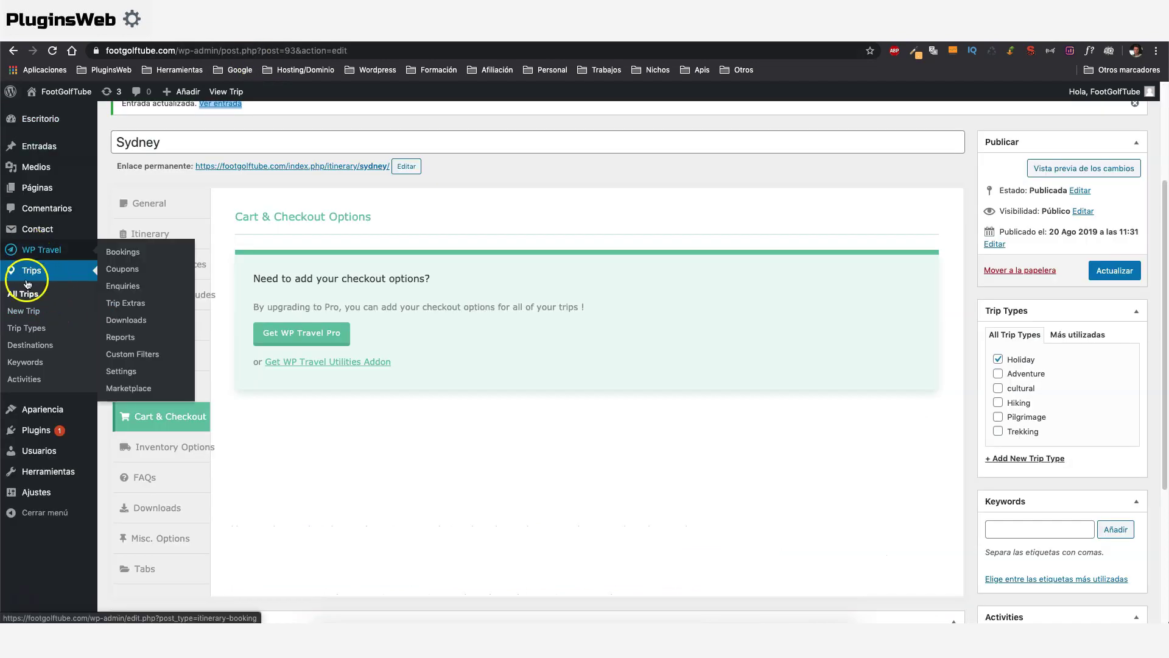
# Open the new Sydney booking in the WP Travel bookings and review its traveler information, price breakdown and payment detail.
pyautogui.click(46, 254)
pyautogui.moveTo(46, 255)
pyautogui.click(124, 253)
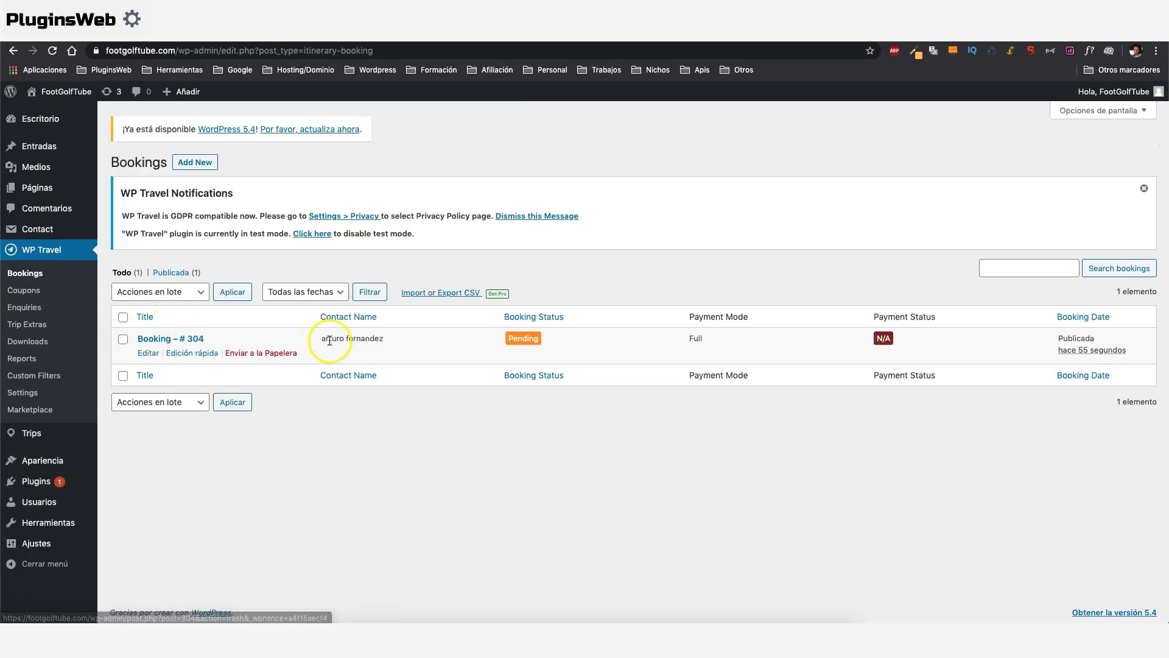
pyautogui.click(170, 339)
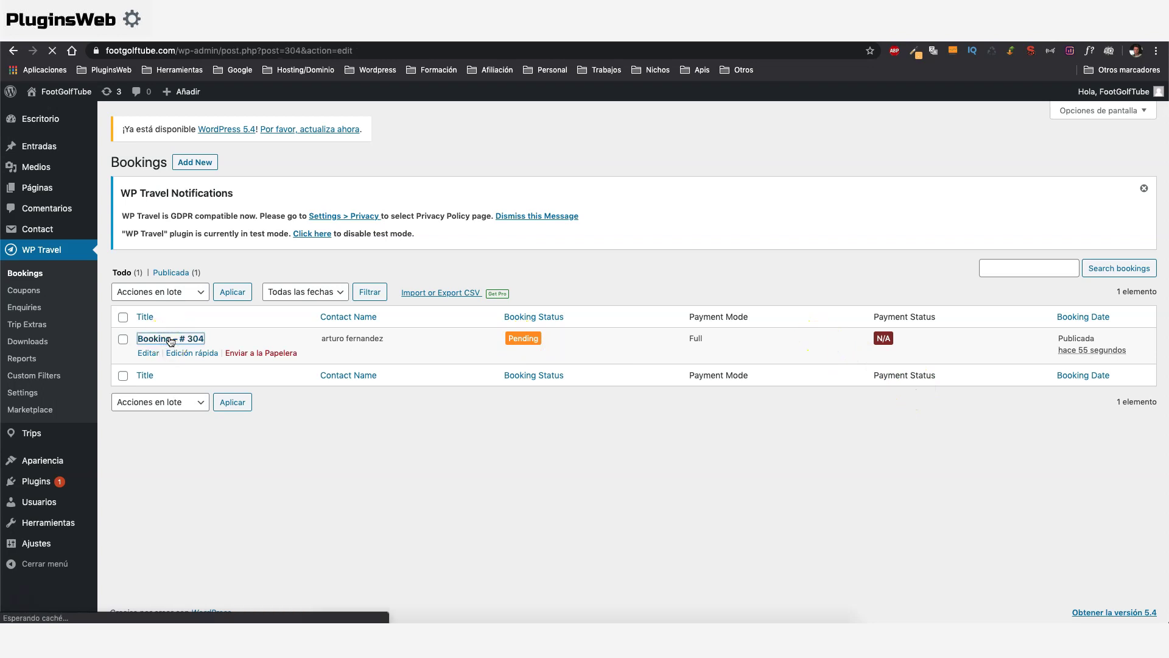
pyautogui.scroll(-1, 323, 322)
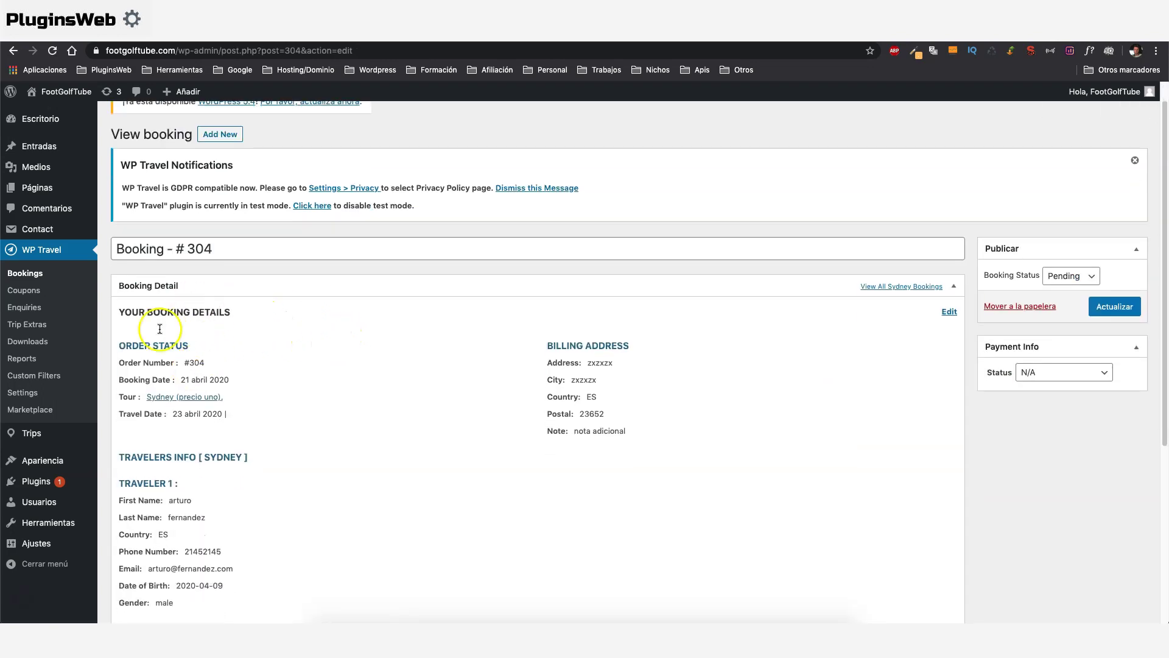
pyautogui.scroll(-1, 378, 411)
pyautogui.scroll(-5, 281, 373)
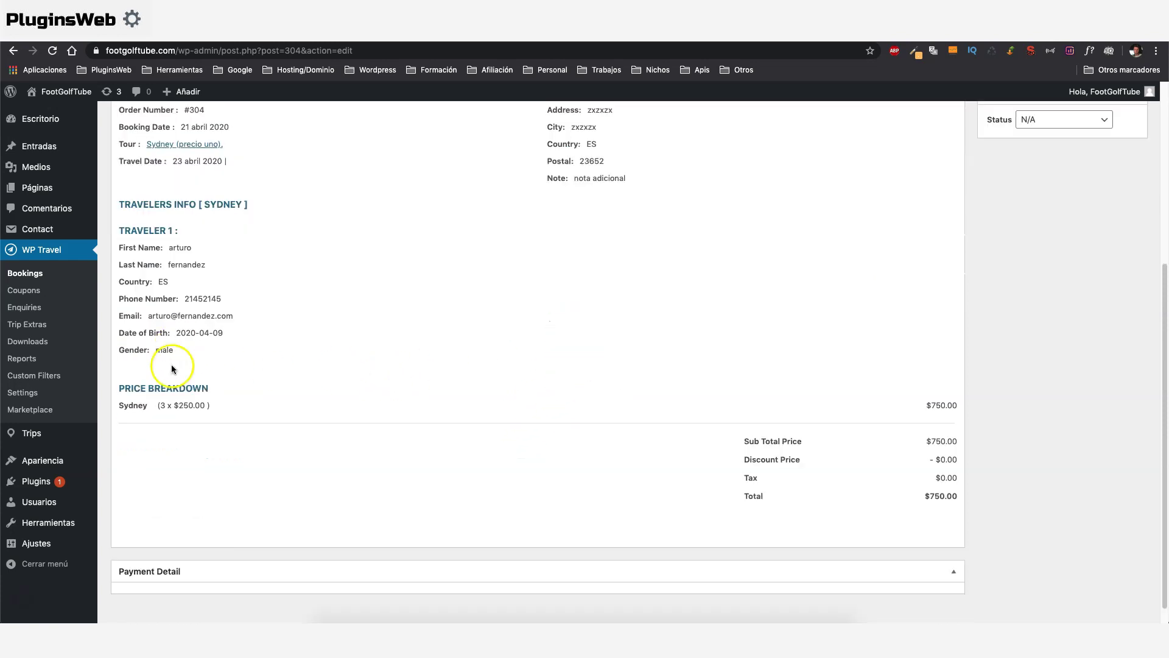
pyautogui.scroll(-1, 552, 459)
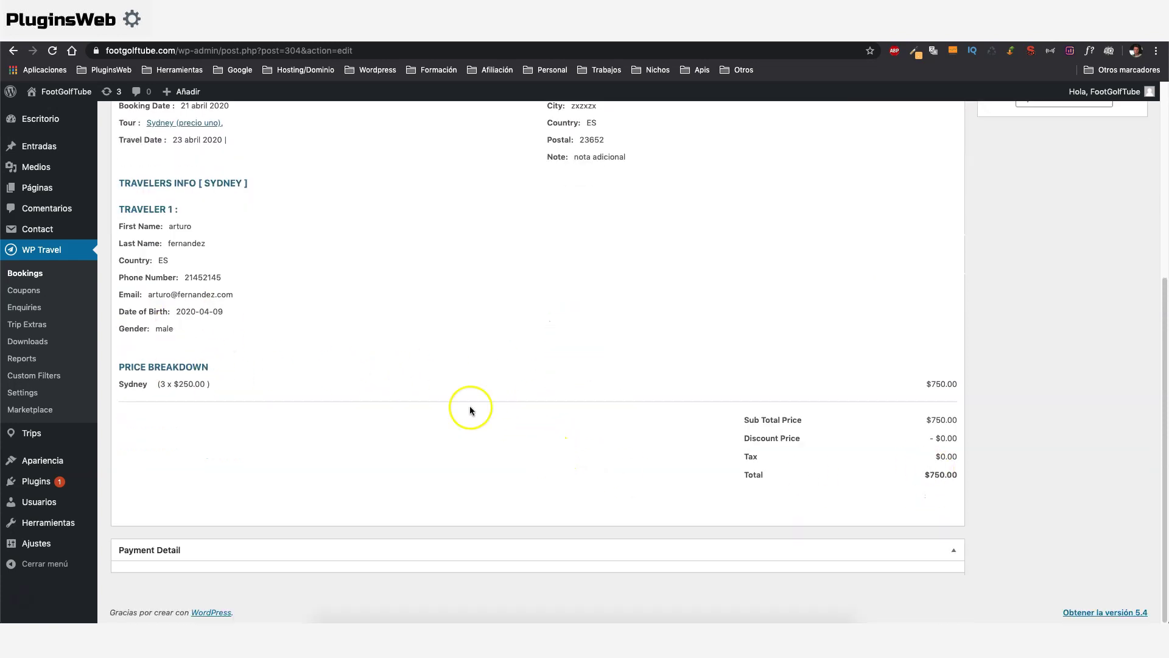
pyautogui.click(156, 550)
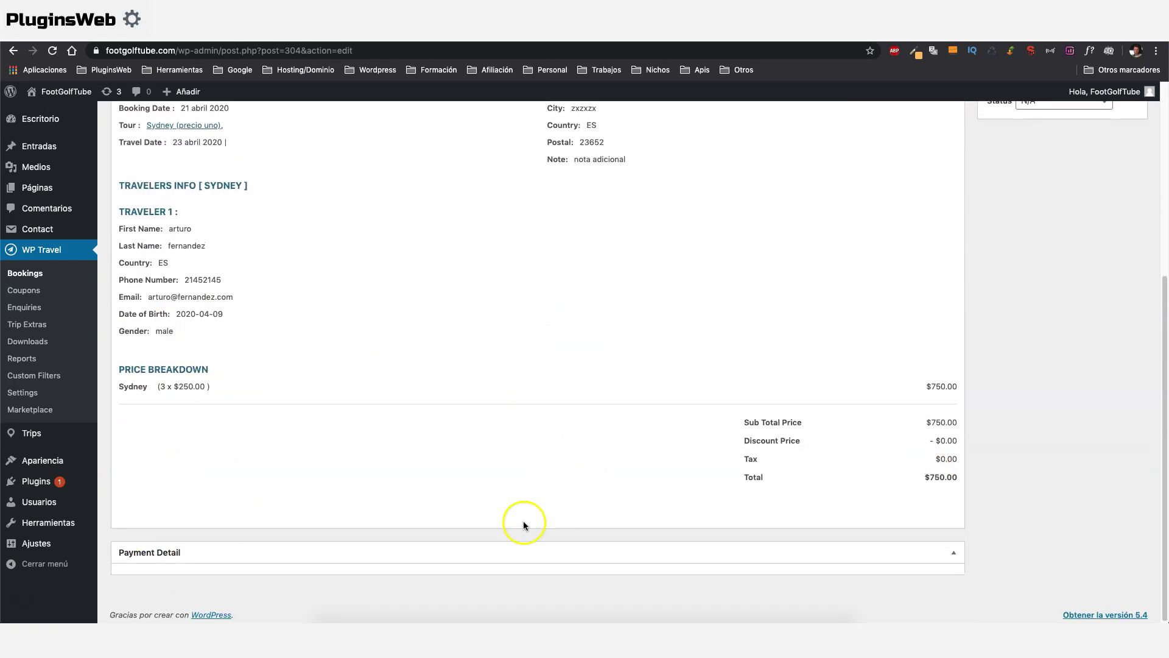
# Set the booking status to Booked, update the booking, and return to the bookings list.
pyautogui.scroll(7, 522, 522)
pyautogui.click(1070, 311)
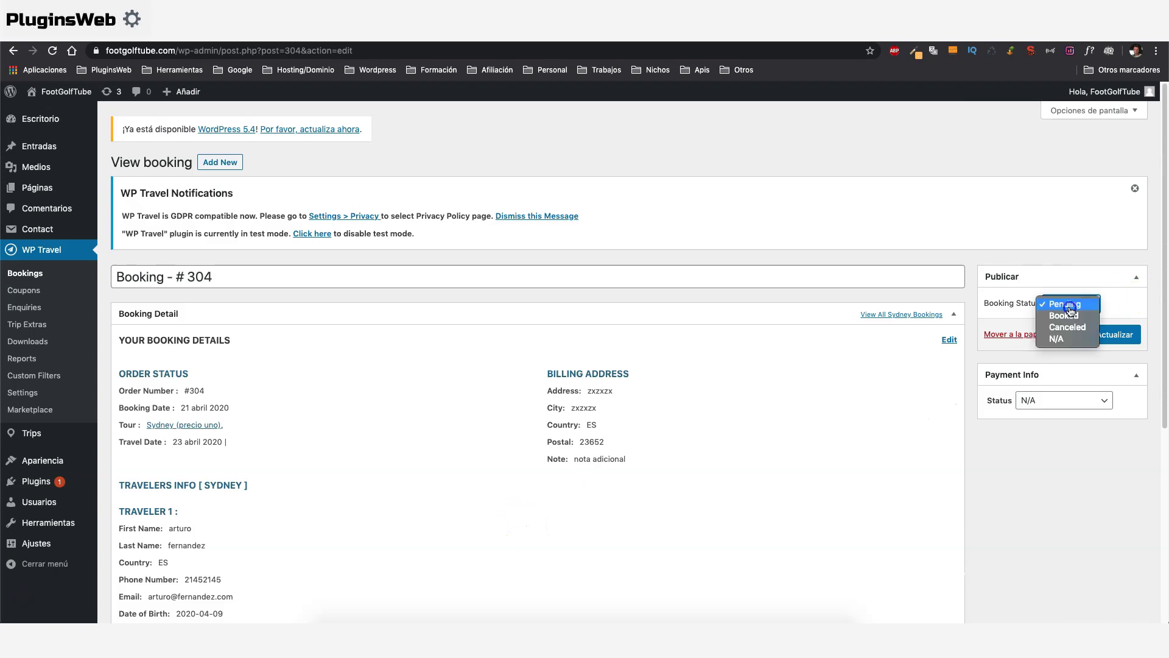
pyautogui.click(1074, 317)
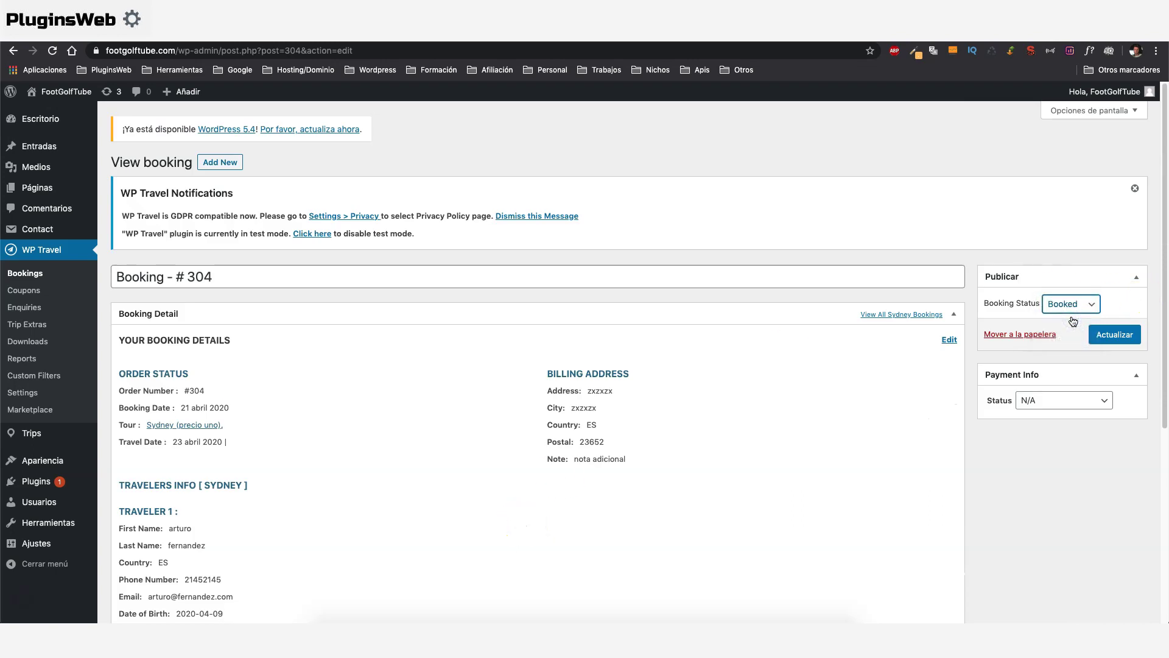
pyautogui.click(1115, 334)
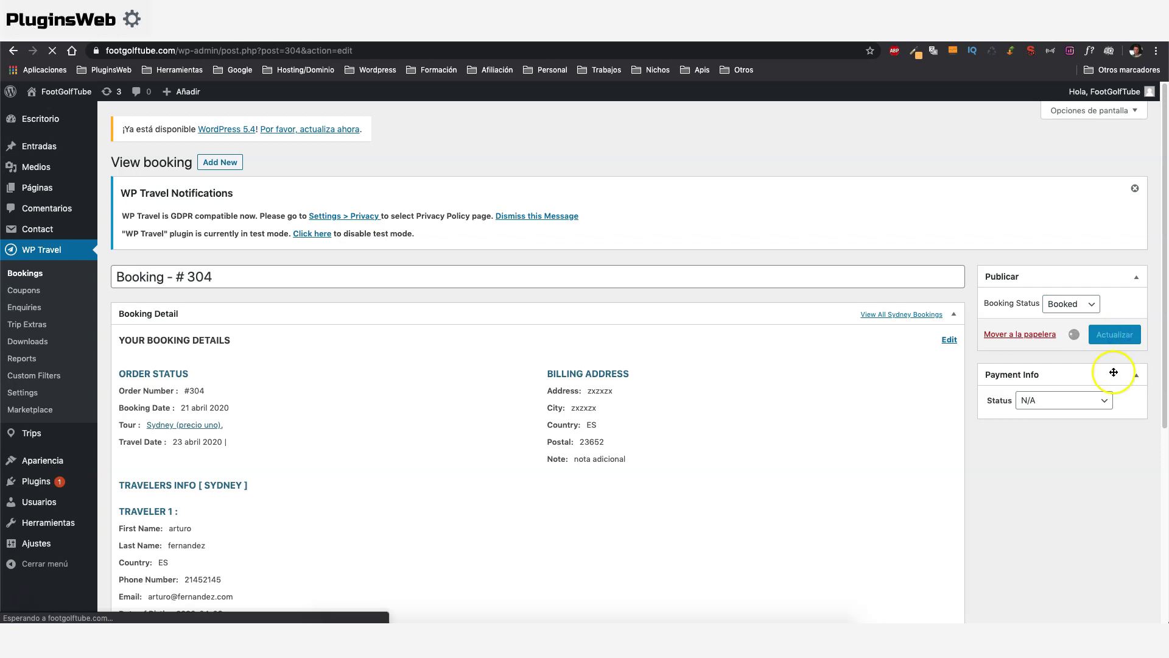
pyautogui.click(30, 273)
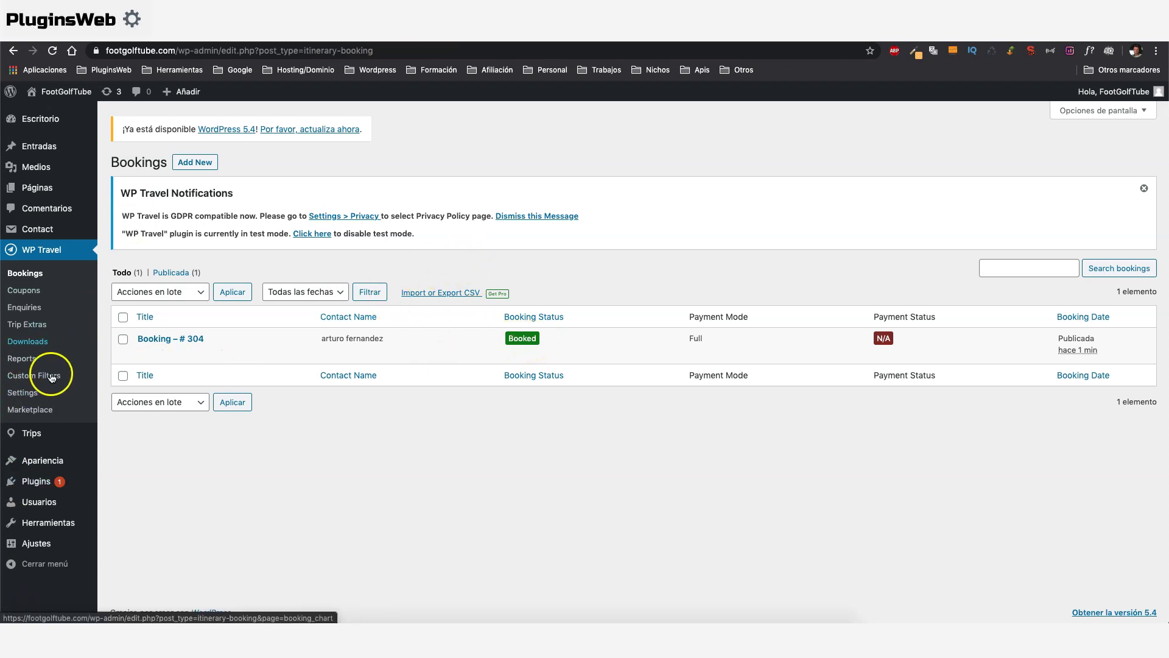
# Open the WP Travel settings and review the General currency and map options, the Trip settings and the Email settings.
pyautogui.click(33, 394)
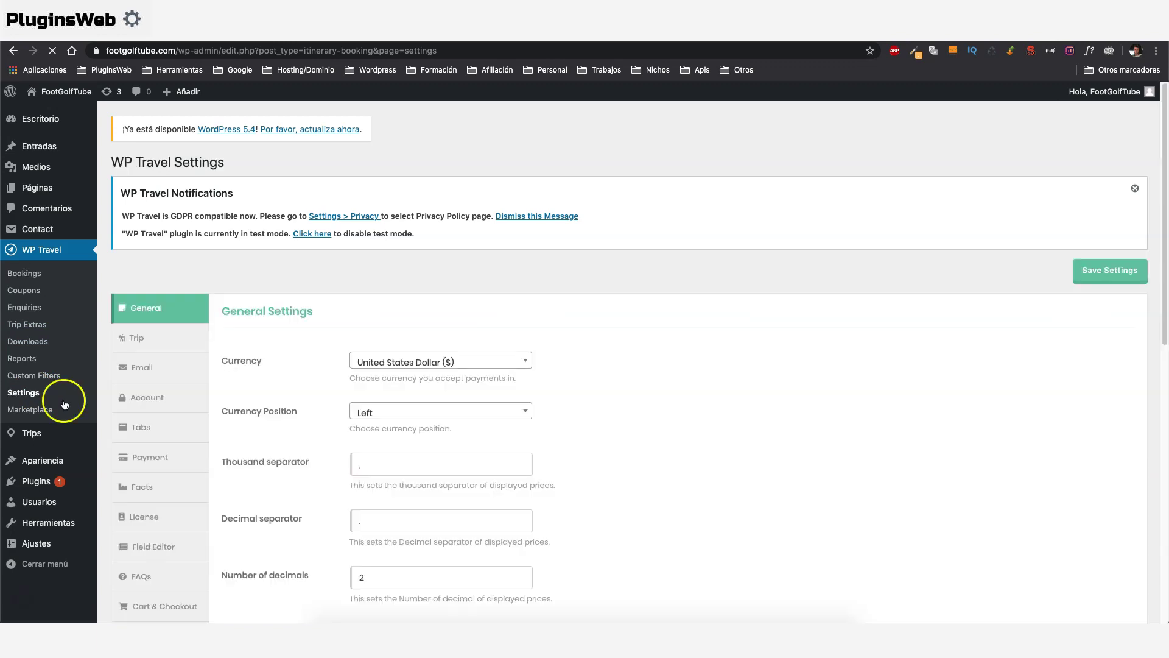
pyautogui.scroll(-2, 313, 357)
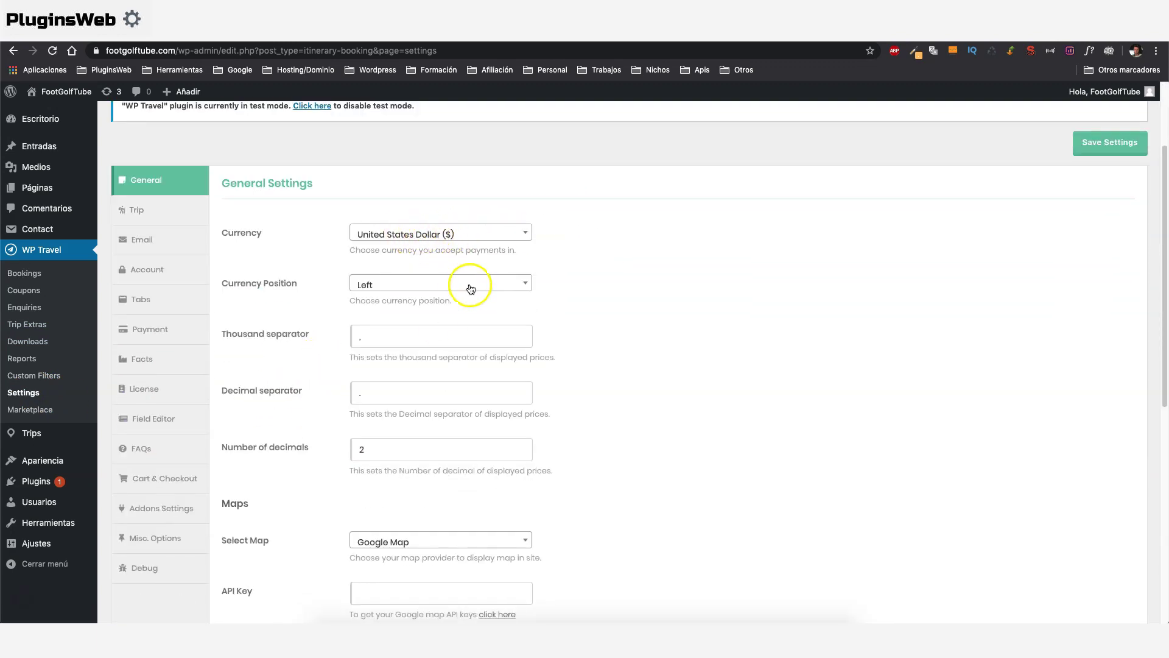
pyautogui.scroll(-1, 472, 290)
pyautogui.scroll(-1, 473, 290)
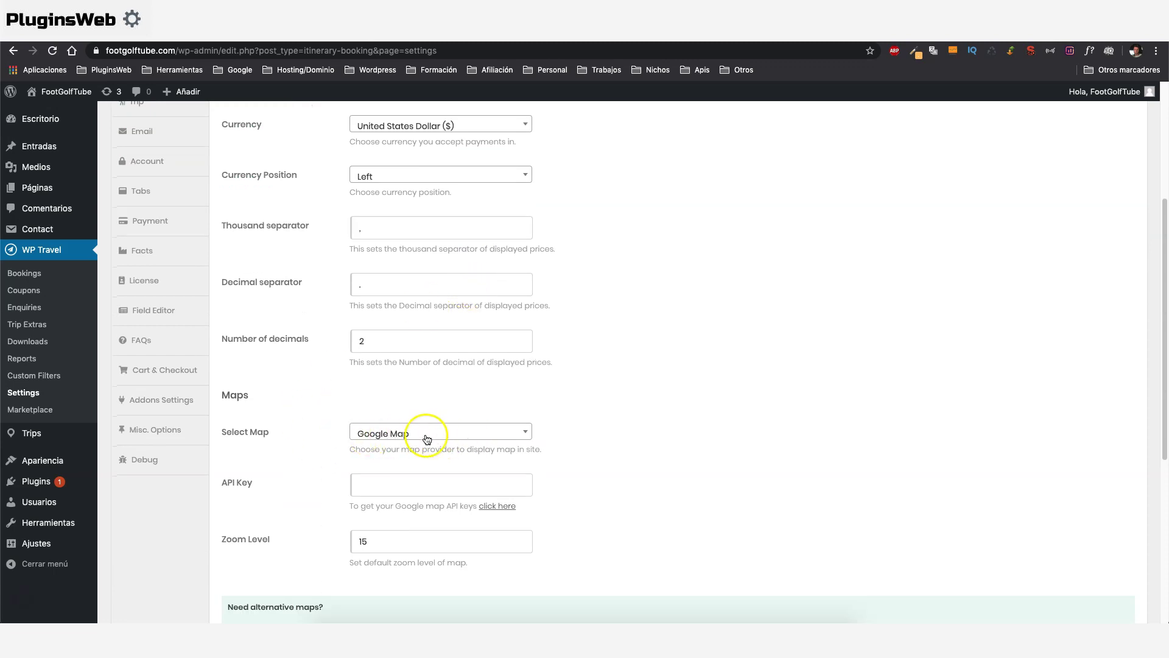
pyautogui.click(396, 489)
pyautogui.scroll(1, 396, 489)
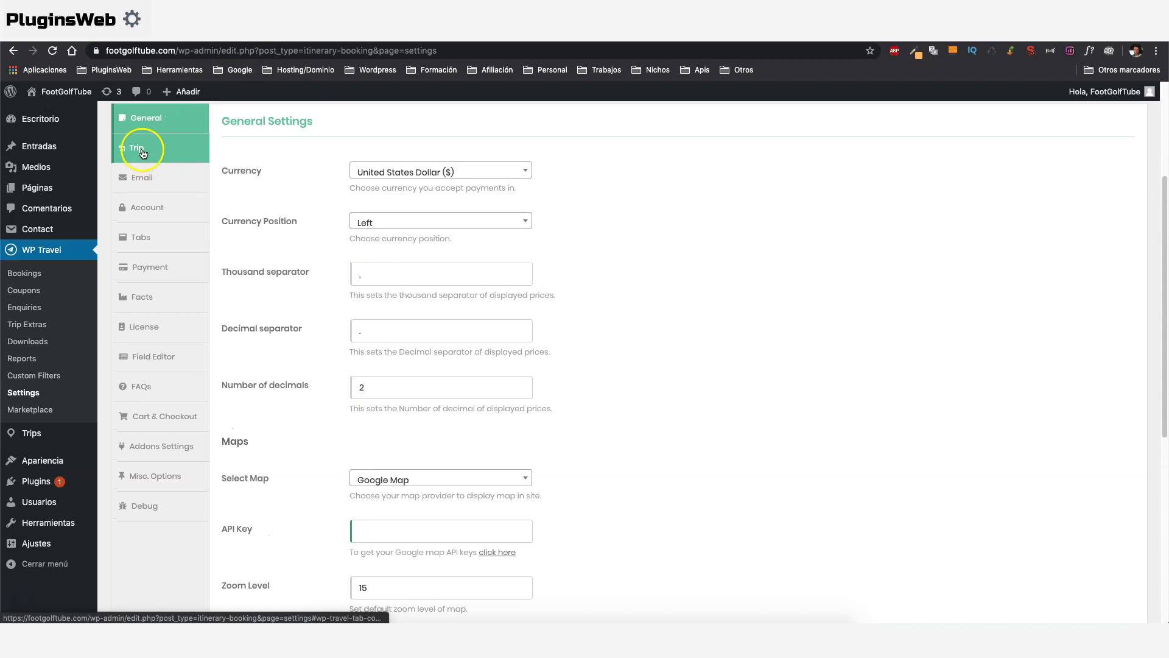
pyautogui.click(140, 150)
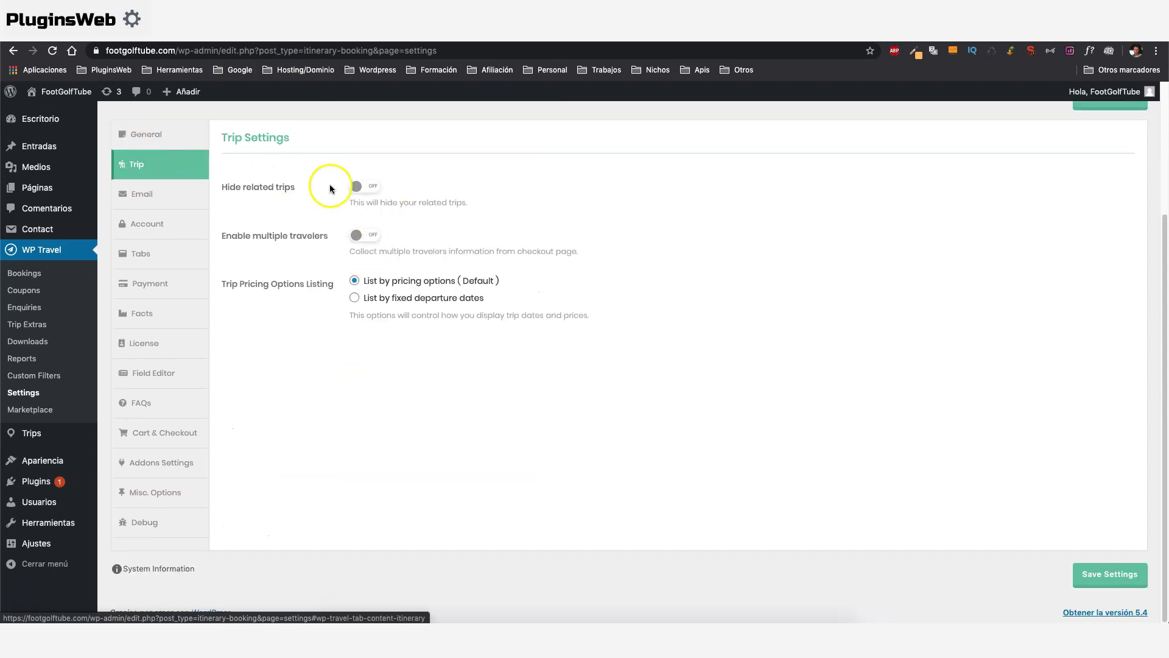
pyautogui.click(163, 192)
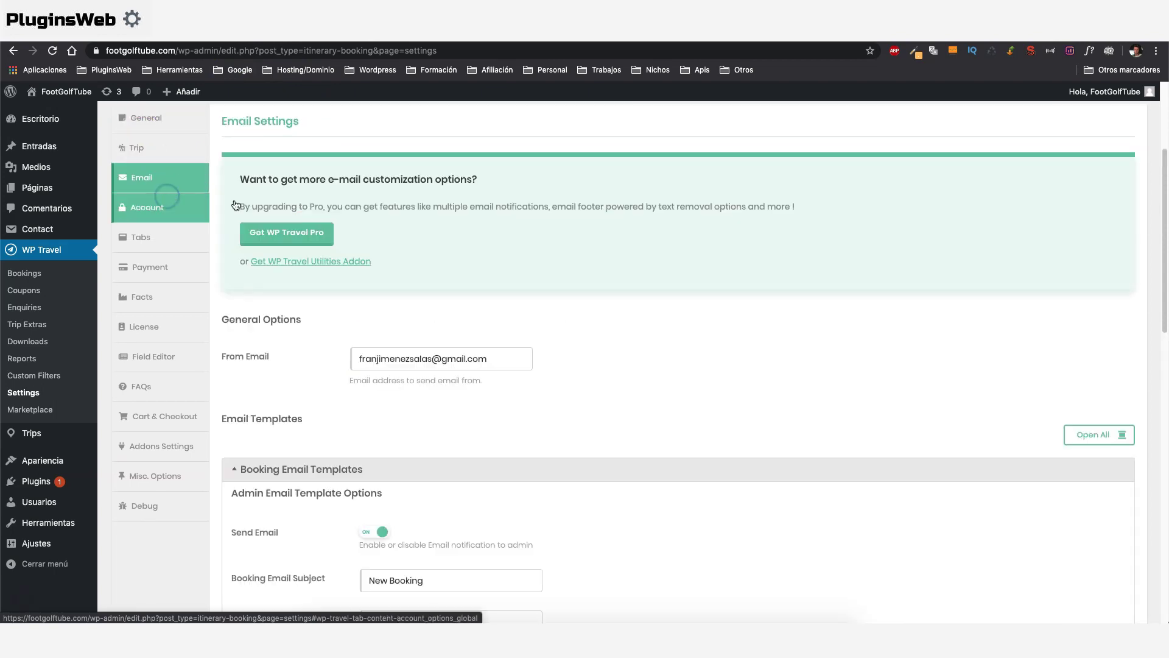
# Review the From Email option and the admin and client booking email templates in the Email settings.
pyautogui.scroll(-1, 650, 225)
pyautogui.scroll(-2, 650, 225)
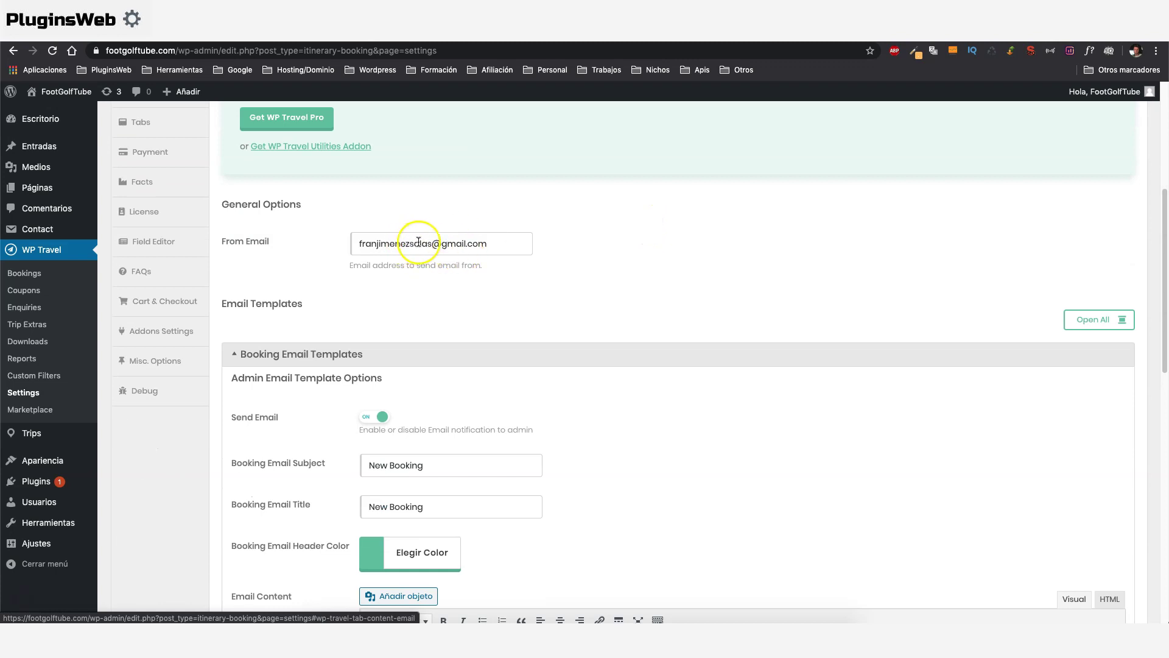
pyautogui.scroll(-7, 463, 280)
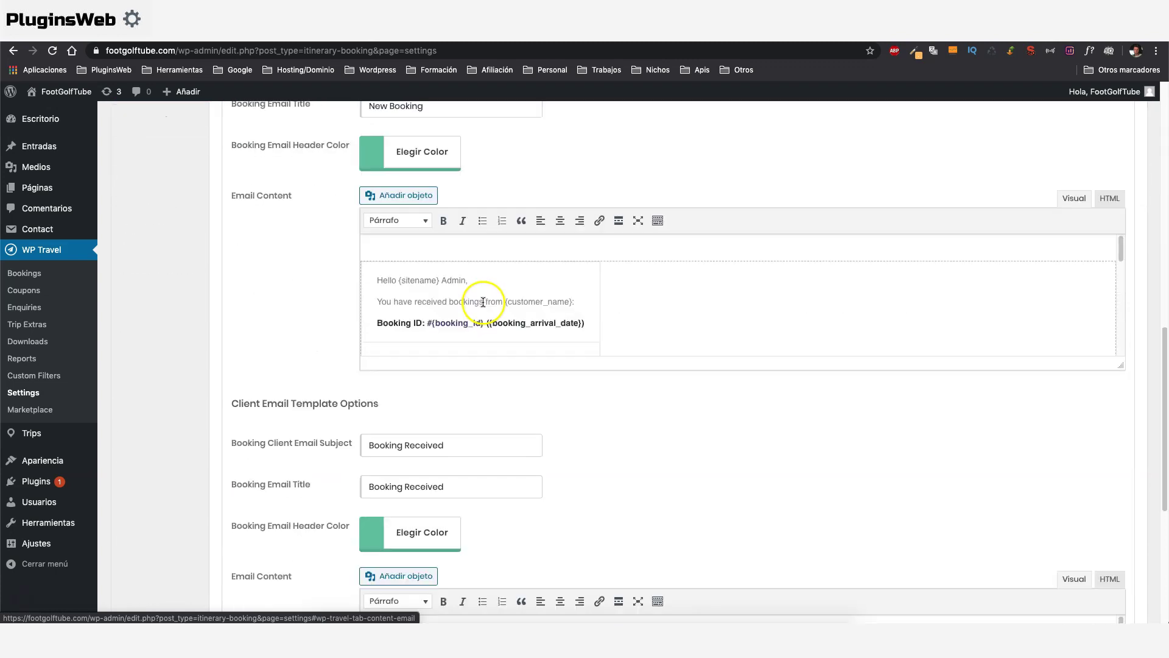
pyautogui.click(391, 277)
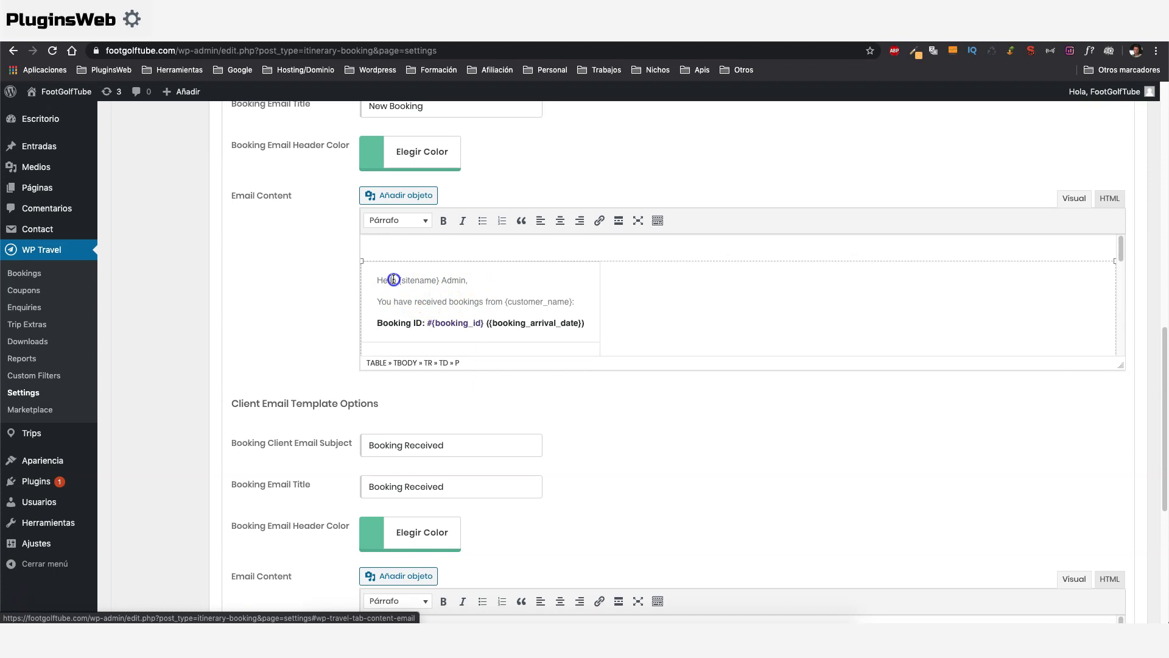
pyautogui.scroll(-5, 472, 323)
pyautogui.scroll(-5, 430, 469)
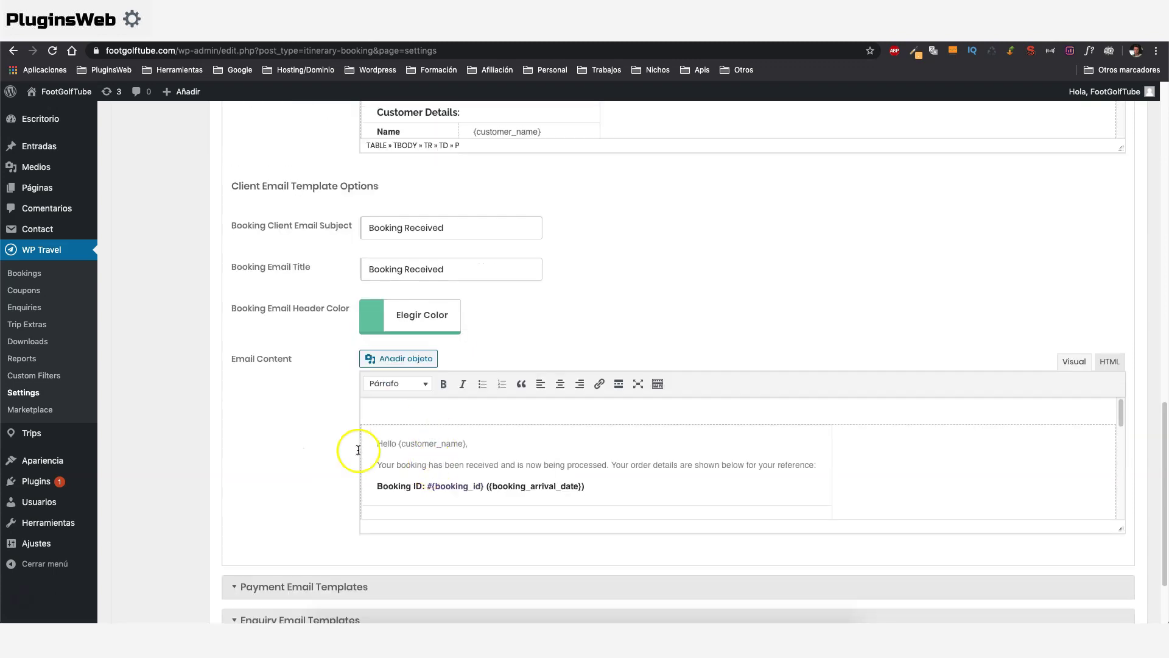
pyautogui.scroll(-2, 482, 453)
pyautogui.scroll(-3, 308, 478)
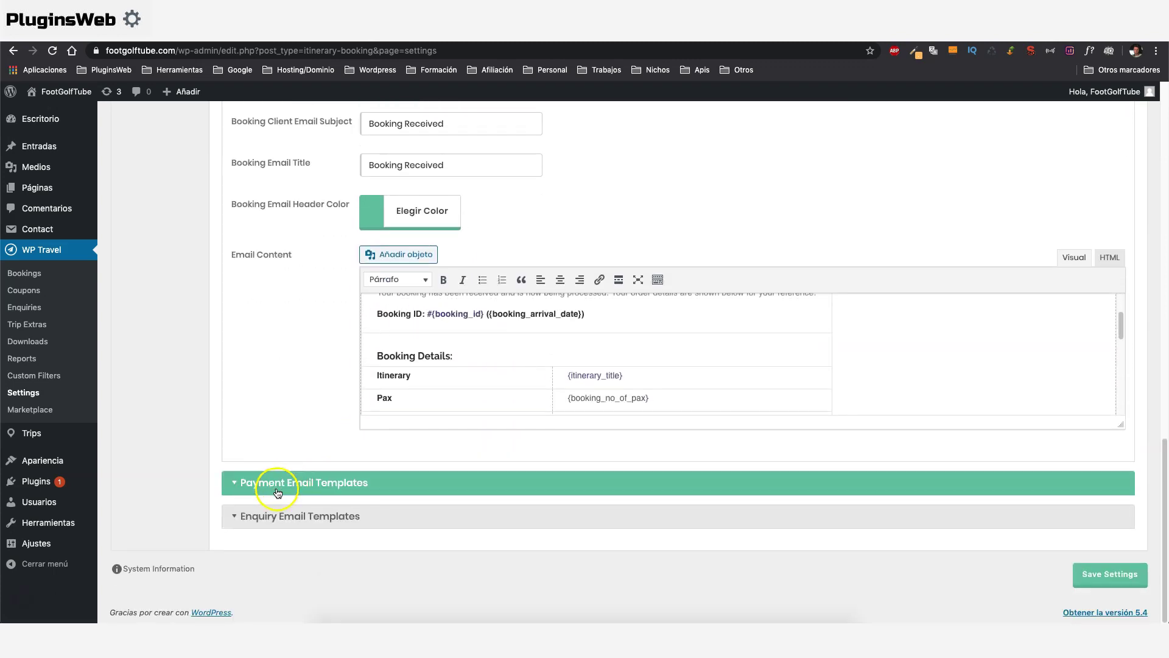
# Expand the Payment Email Templates and review the admin and client payment email options.
pyautogui.click(273, 482)
pyautogui.scroll(5, 307, 435)
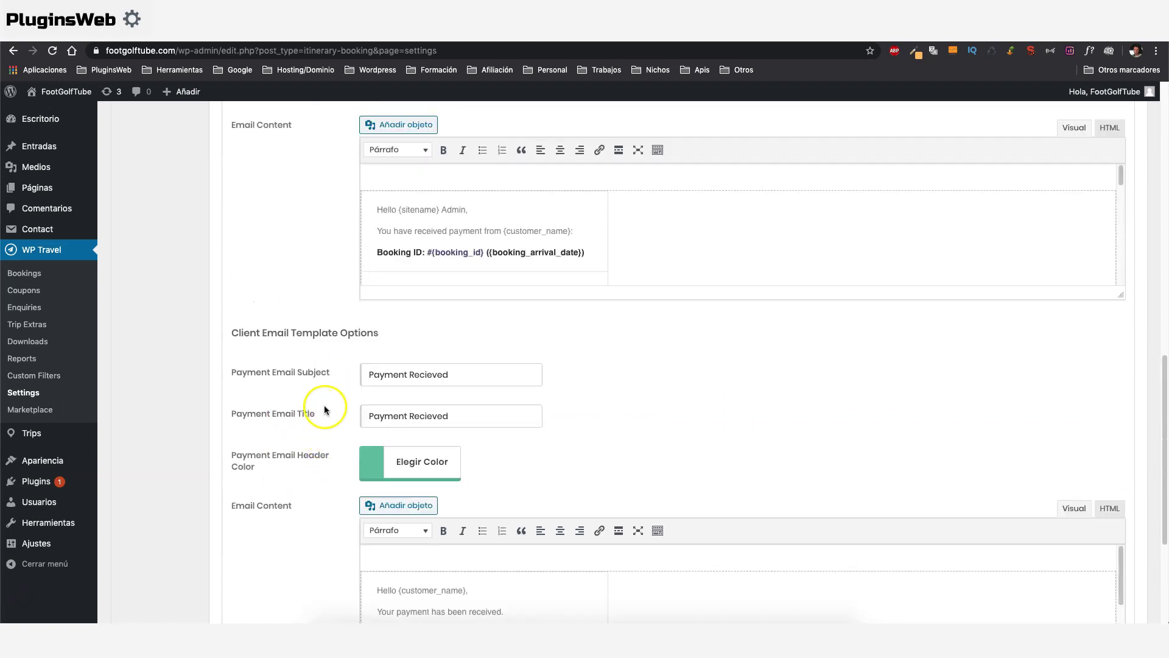
pyautogui.scroll(-5, 324, 405)
pyautogui.scroll(20, 365, 397)
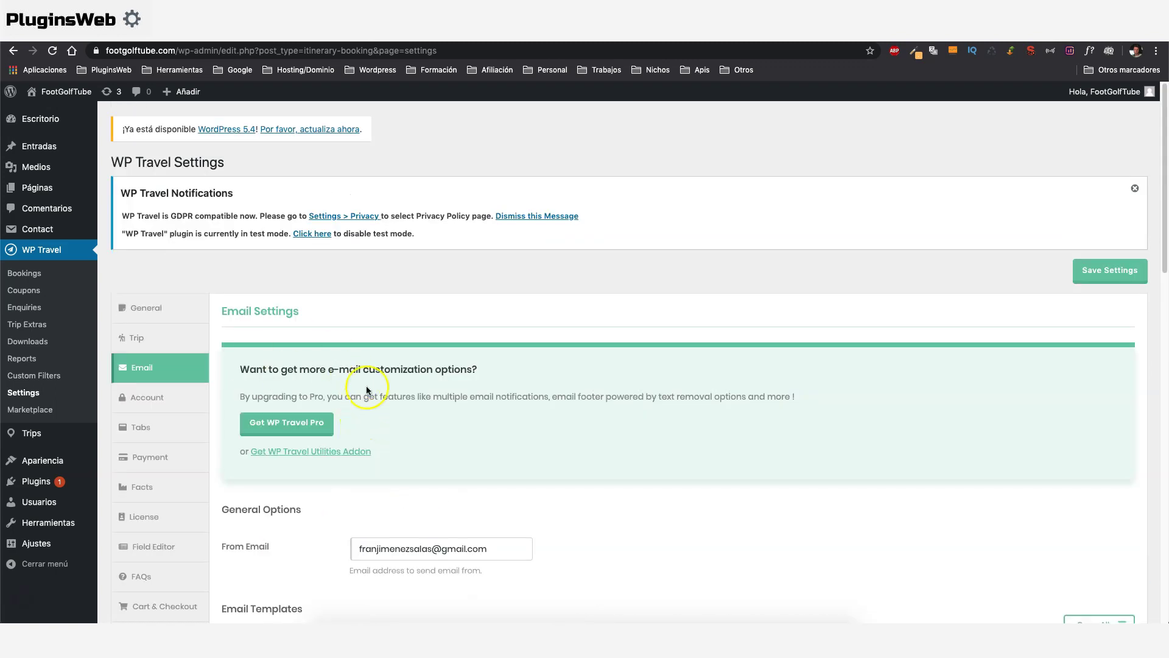
pyautogui.scroll(-3, 364, 373)
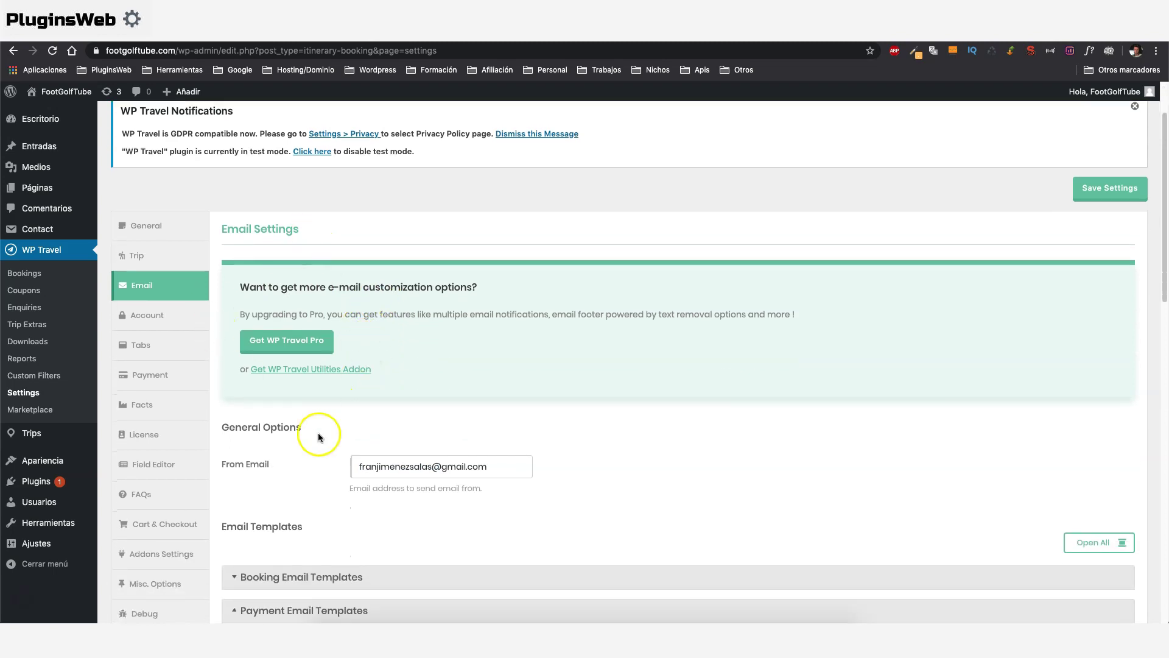
# Open the Payment settings and enable partial payment while booking.
pyautogui.click(142, 375)
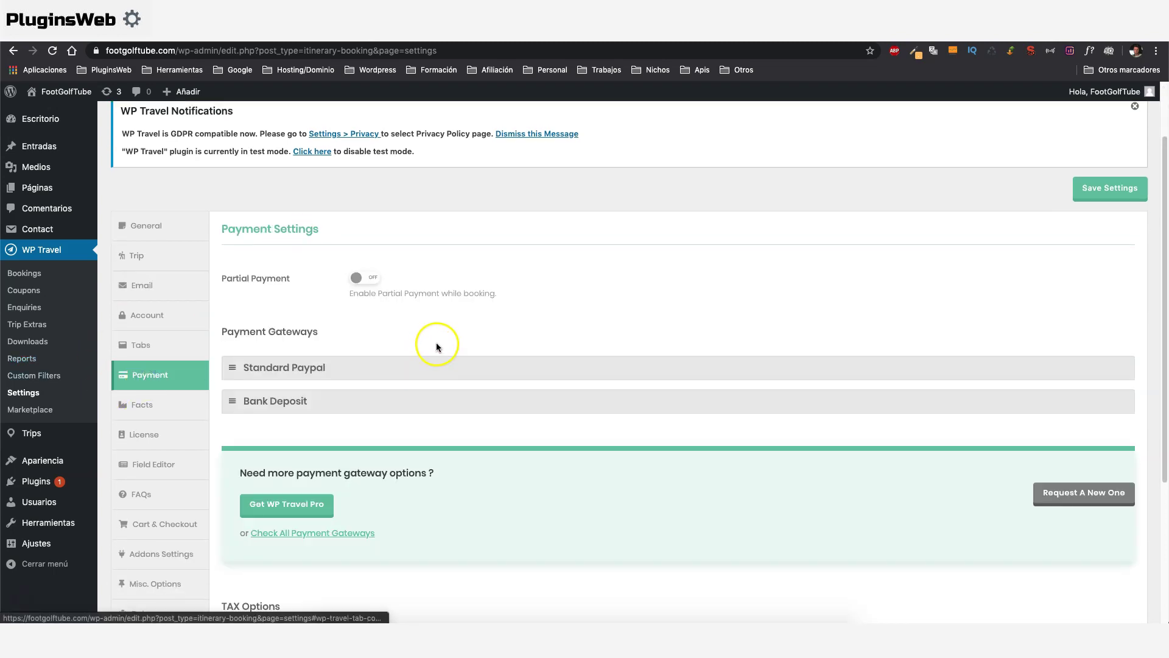
pyautogui.click(359, 279)
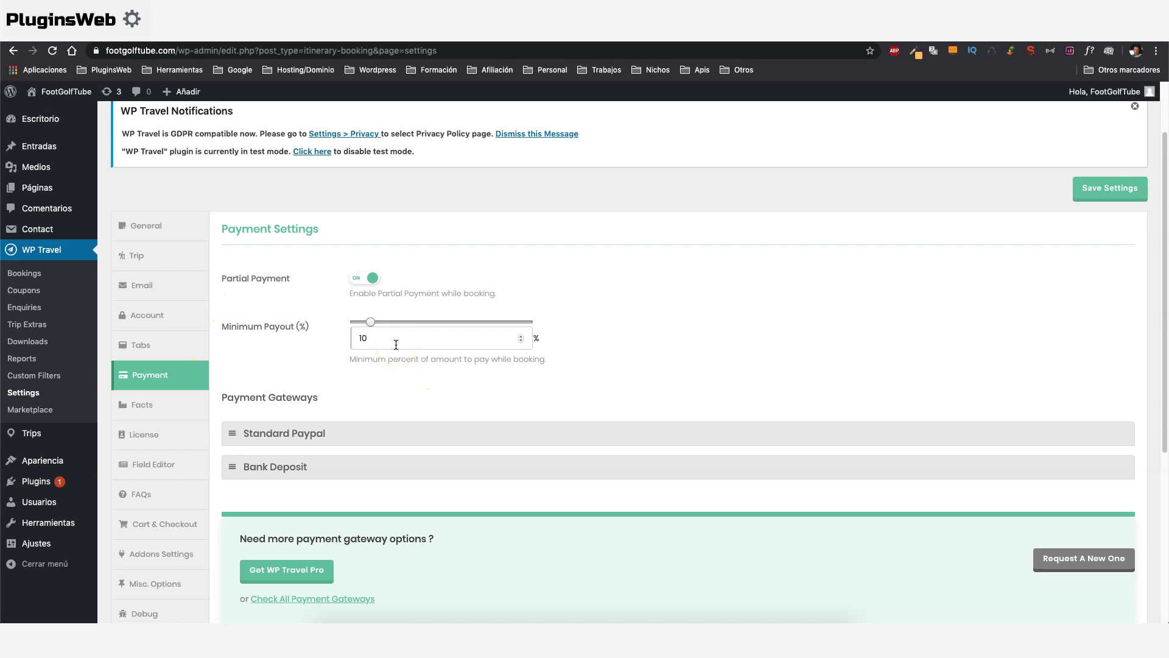
pyautogui.moveTo(390, 341); pyautogui.dragTo(301, 338)
pyautogui.scroll(-1, 359, 405)
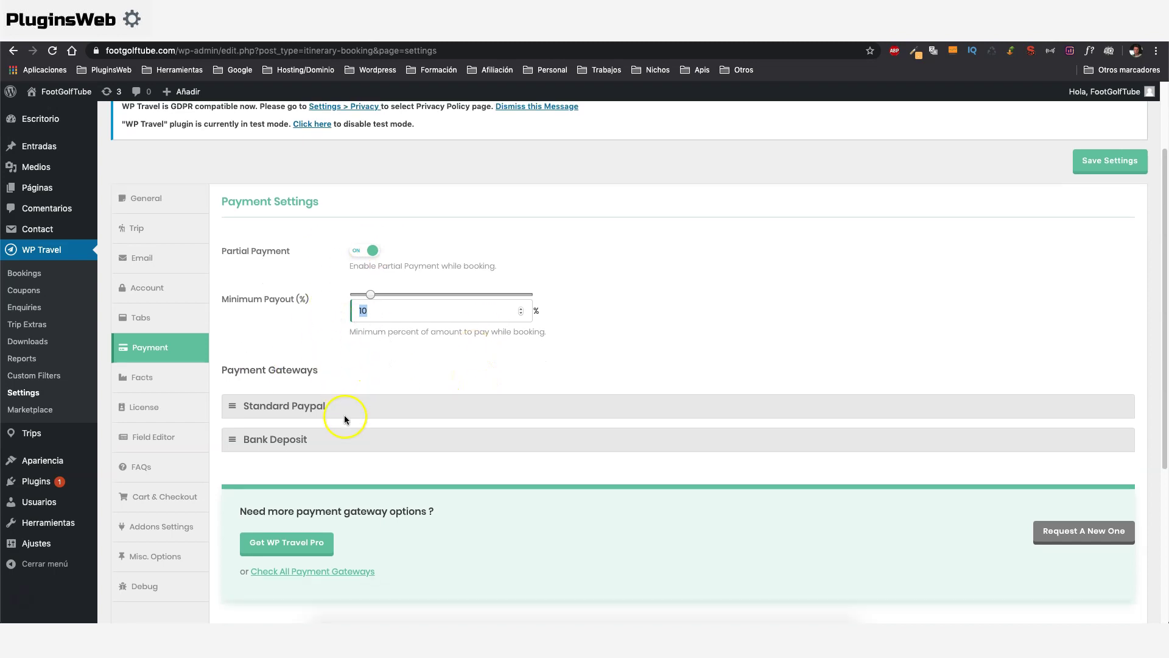
# Expand the Standard Paypal gateway and enable PayPal payments, leaving the PayPal email empty.
pyautogui.click(275, 411)
pyautogui.scroll(-1, 334, 408)
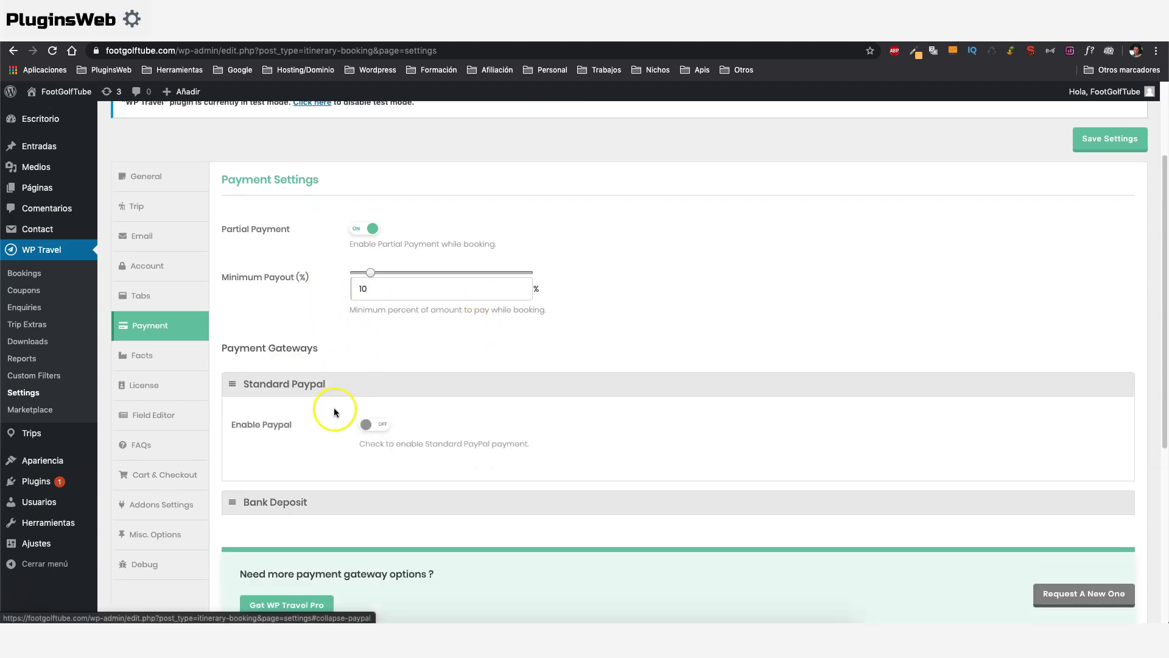
pyautogui.click(383, 426)
pyautogui.scroll(-1, 380, 438)
pyautogui.click(374, 482)
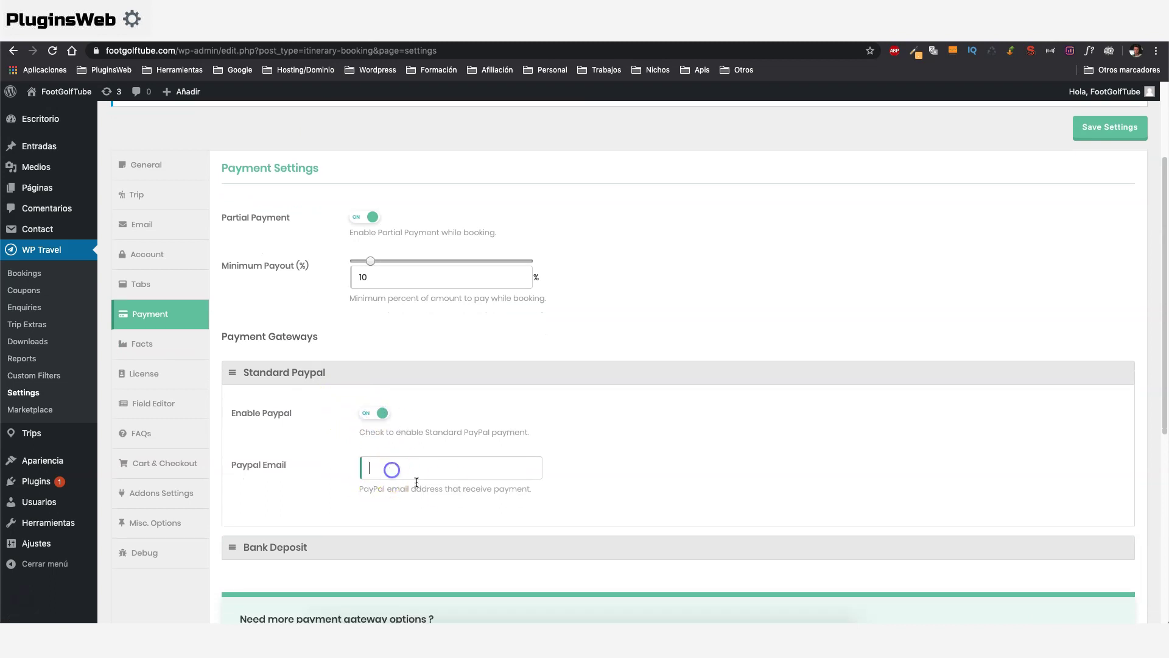
pyautogui.scroll(-1, 350, 481)
# Enable the Bank Deposit gateway and fill its description with lorem ipsum placeholder text.
pyautogui.click(282, 509)
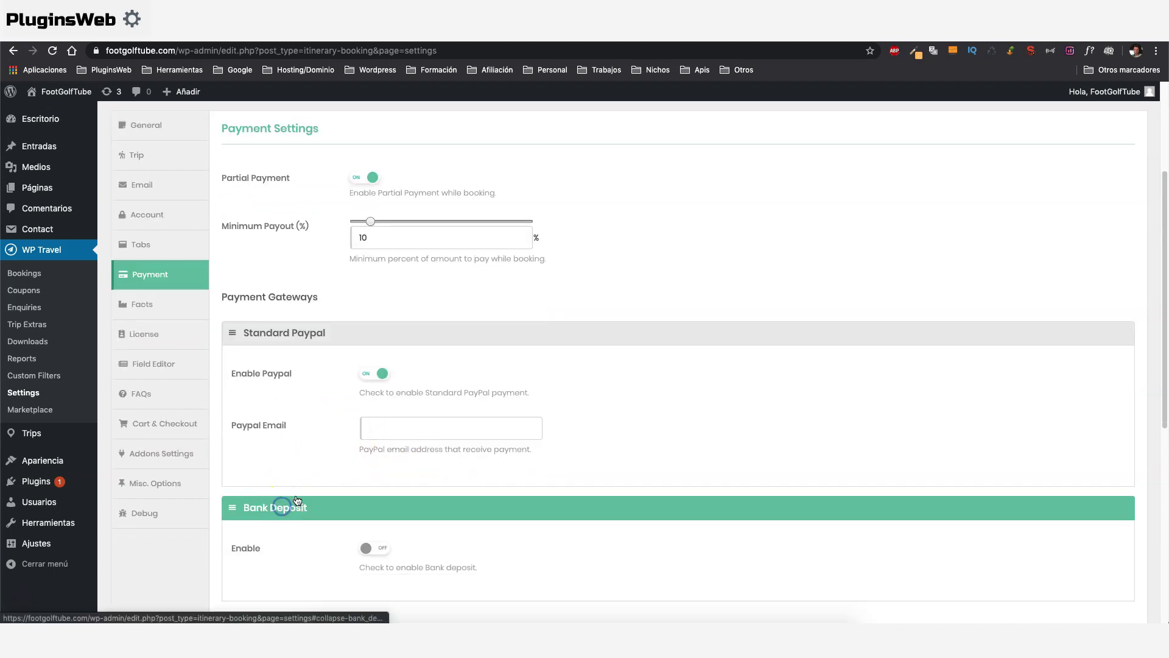
pyautogui.scroll(-3, 321, 481)
pyautogui.click(372, 408)
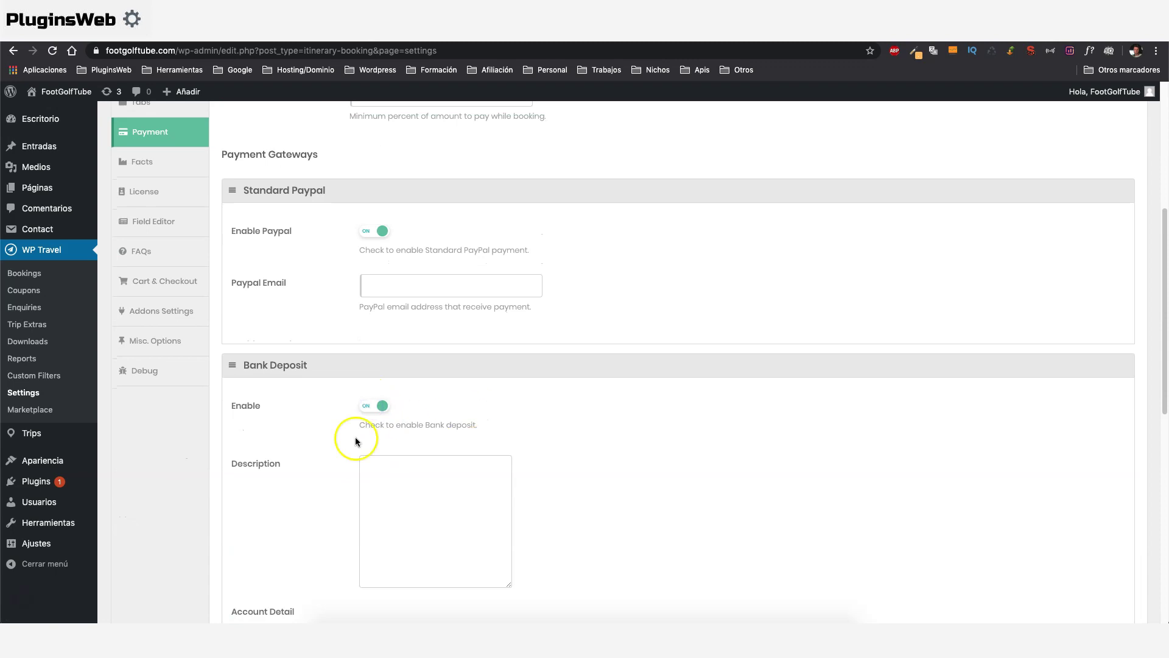
pyautogui.scroll(-1, 357, 440)
pyautogui.click(388, 448)
pyautogui.write(';lorem')
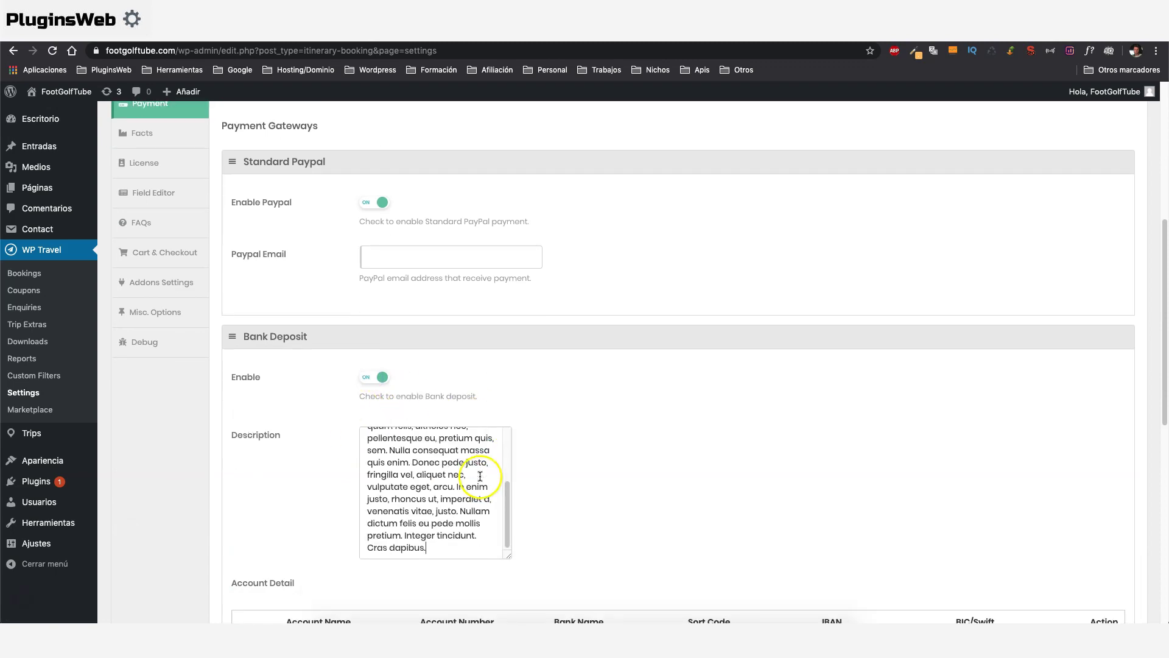
# Add a Bank Deposit account with test account name, account number, bank name, sort code, IBAN and BIC/Swift, and save the settings.
pyautogui.scroll(-3, 313, 481)
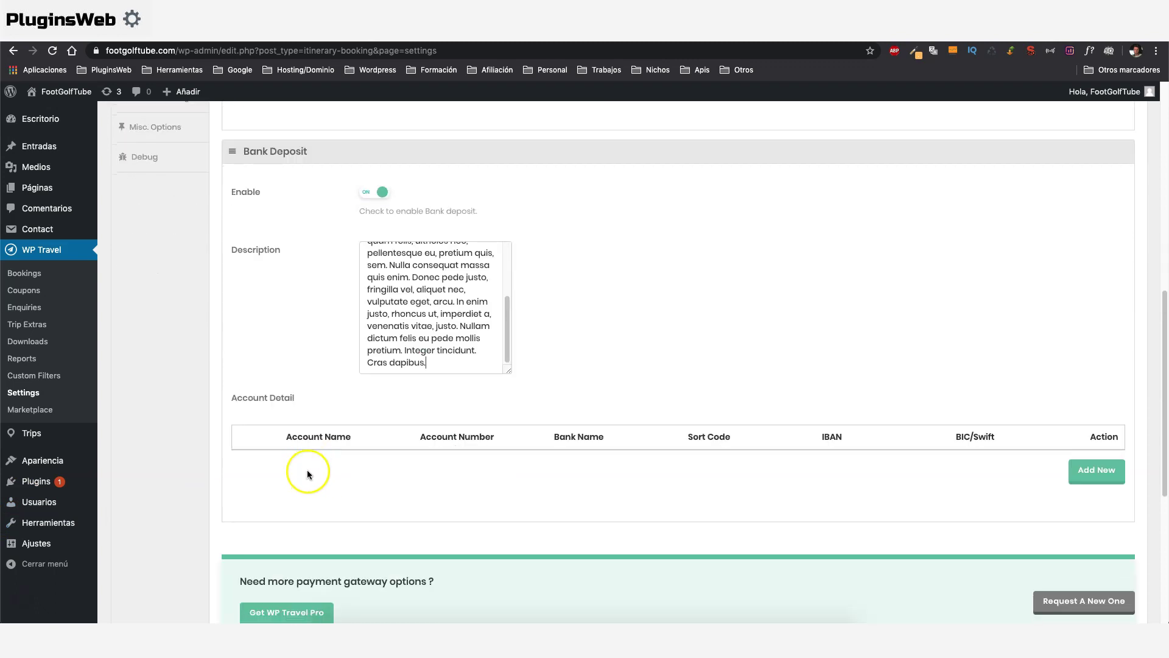
pyautogui.click(1108, 477)
pyautogui.click(306, 469)
pyautogui.write('dfdfd')
pyautogui.click(460, 473)
pyautogui.write('01424')
pyautogui.click(583, 469)
pyautogui.write('424')
pyautogui.click(713, 471)
pyautogui.write('2442')
pyautogui.click(841, 469)
pyautogui.write('242')
pyautogui.click(978, 471)
pyautogui.write('4242')
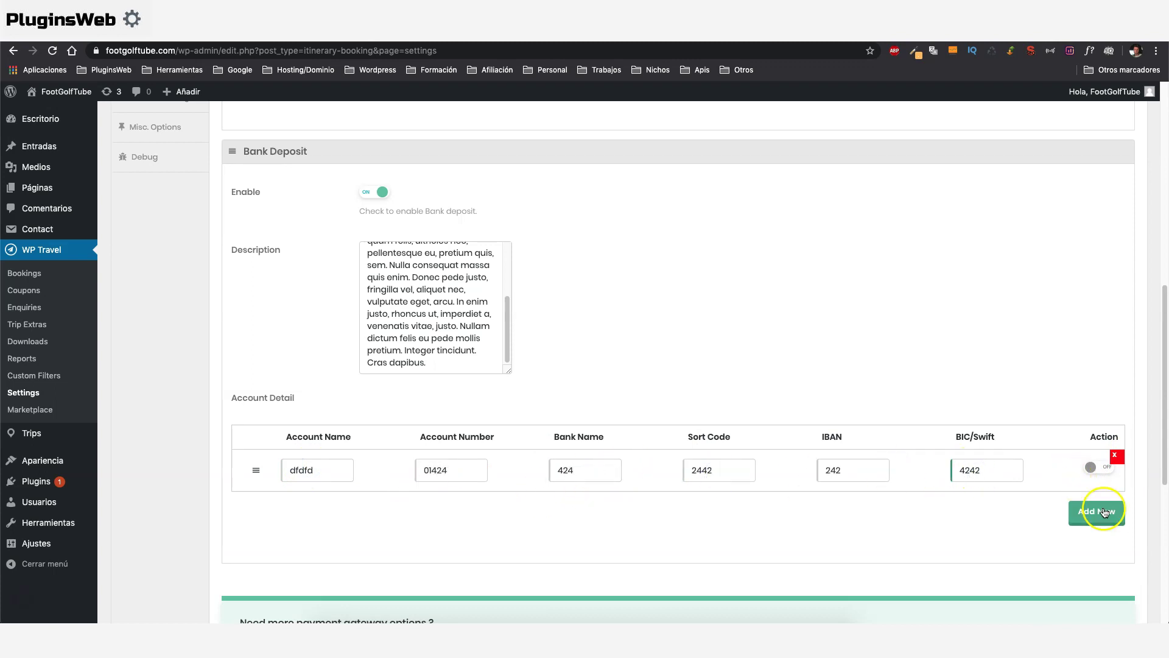
pyautogui.scroll(-5, 777, 449)
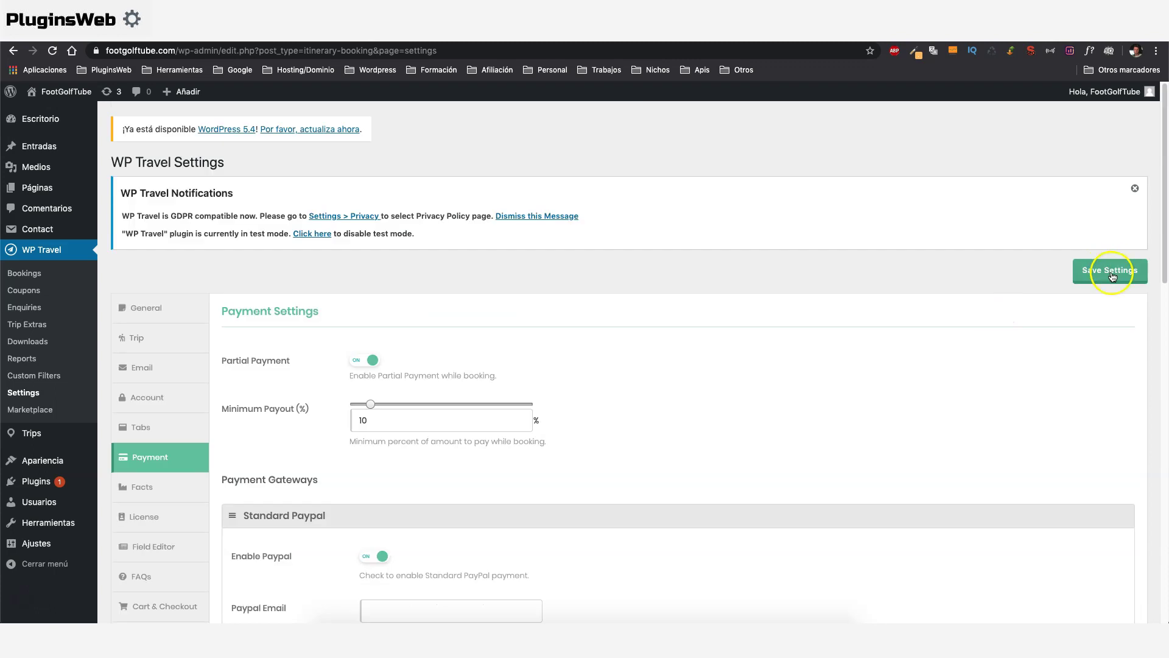
pyautogui.click(1098, 272)
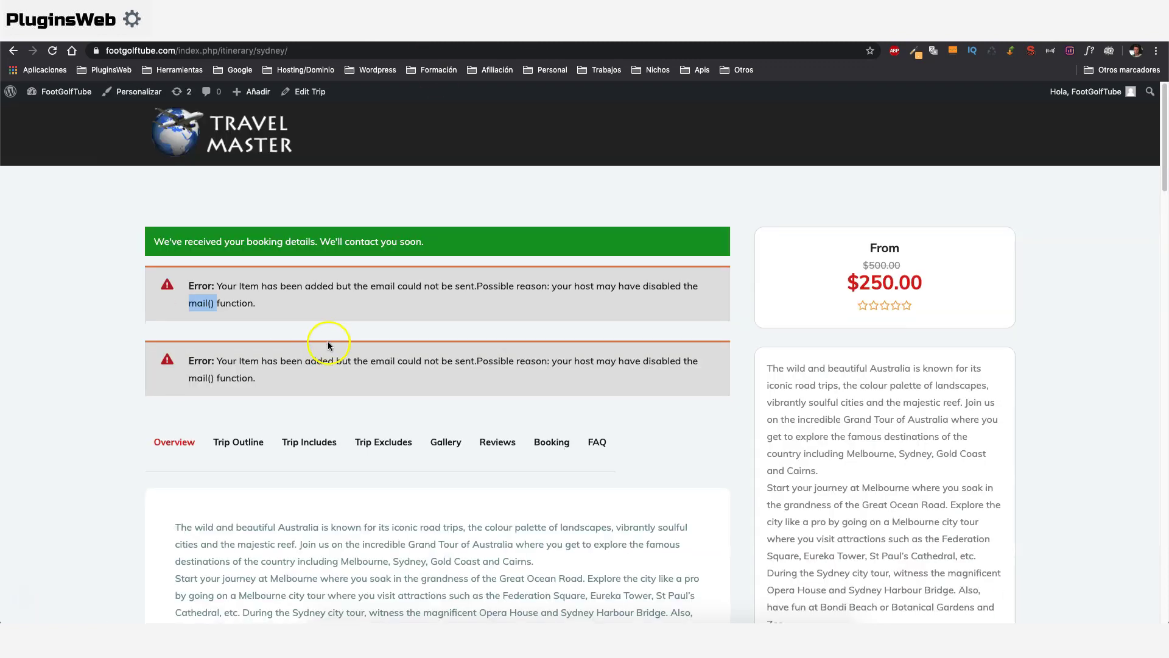
# Reload the Sydney trip page, book the trip for 4 adults, and proceed from the cart to checkout.
pyautogui.scroll(-6, 327, 340)
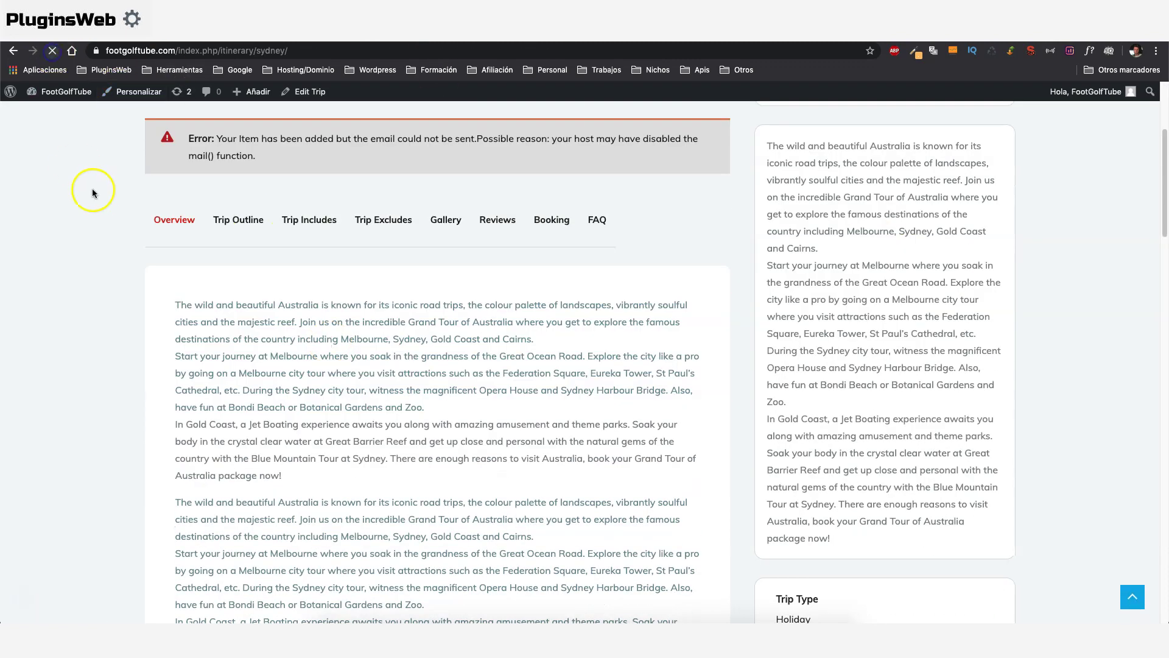
pyautogui.scroll(-10, 401, 378)
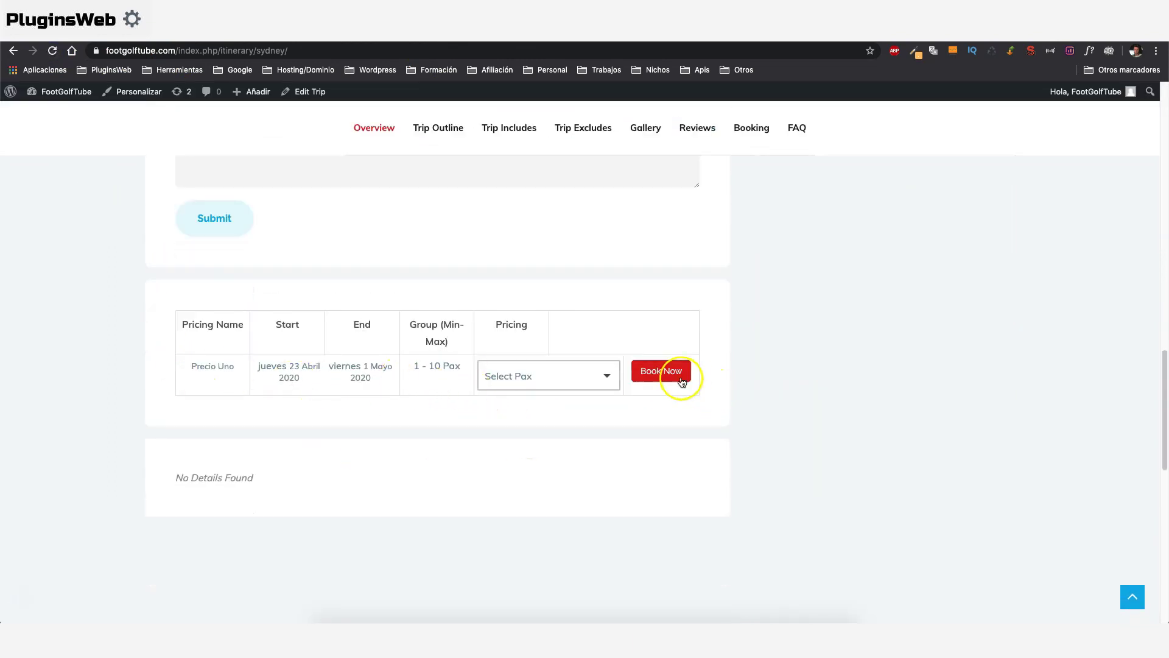
pyautogui.click(548, 375)
pyautogui.click(596, 479)
pyautogui.click(596, 479)
pyautogui.click(596, 480)
pyautogui.click(596, 480)
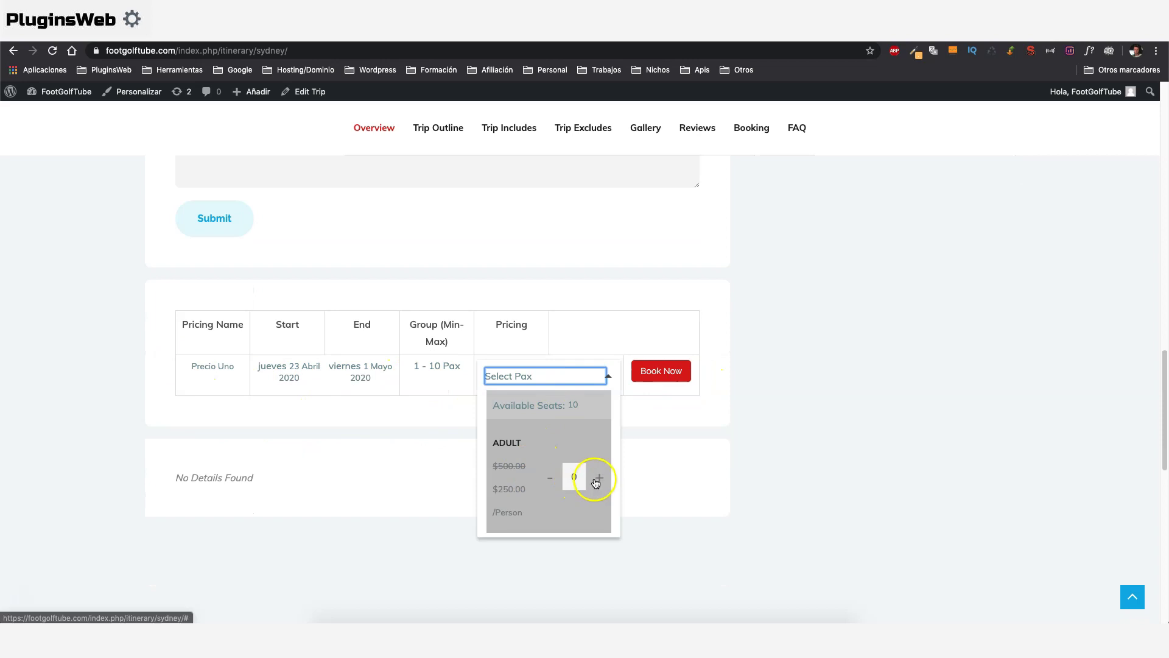
pyautogui.click(655, 372)
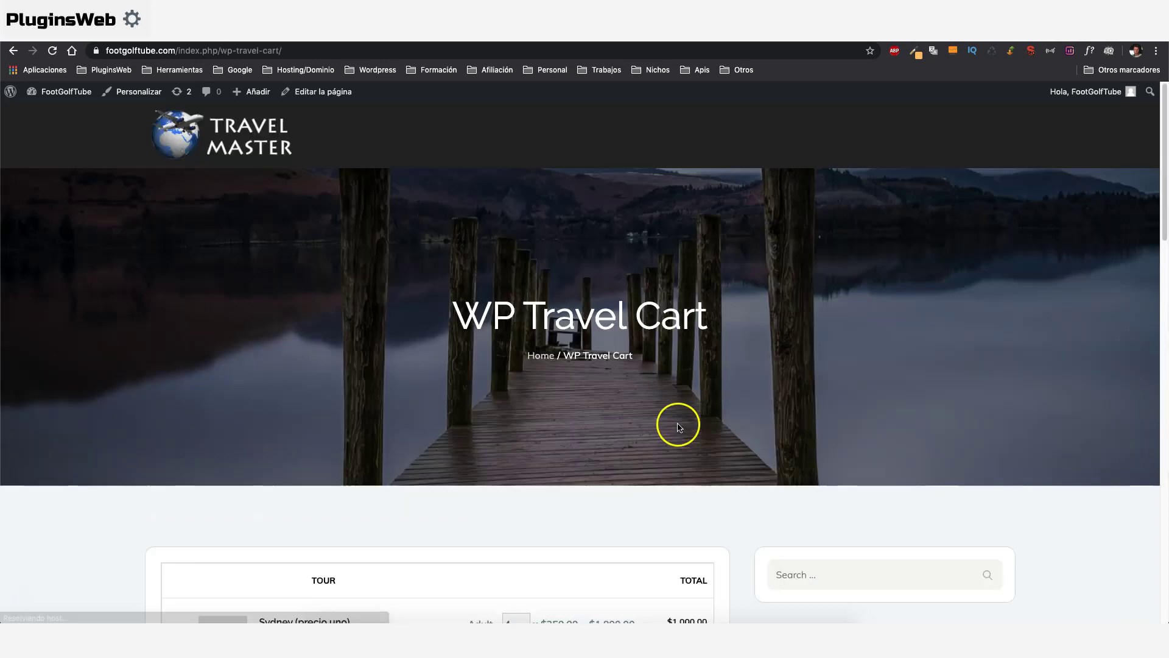
pyautogui.scroll(-7, 676, 422)
pyautogui.click(652, 324)
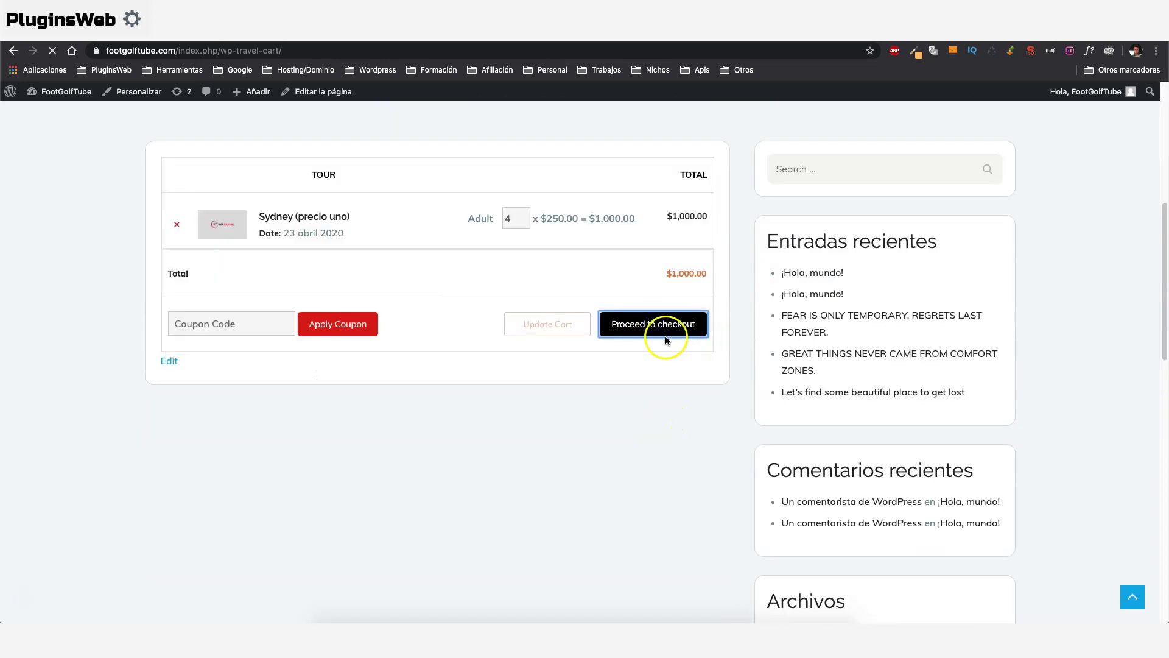
# Examine the checkout's Booking / Payments section, comparing the Standard Paypal and Bank Deposit gateways and the available booking options.
pyautogui.scroll(-3, 663, 335)
pyautogui.scroll(3, 661, 353)
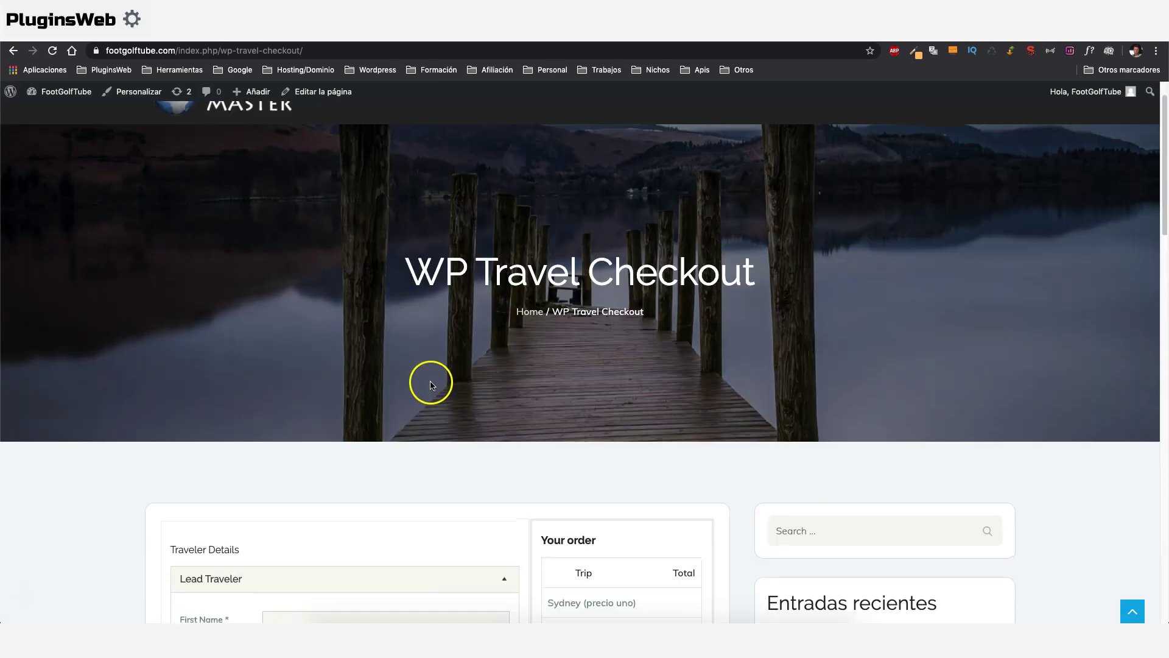
pyautogui.scroll(-10, 431, 381)
pyautogui.scroll(-5, 240, 386)
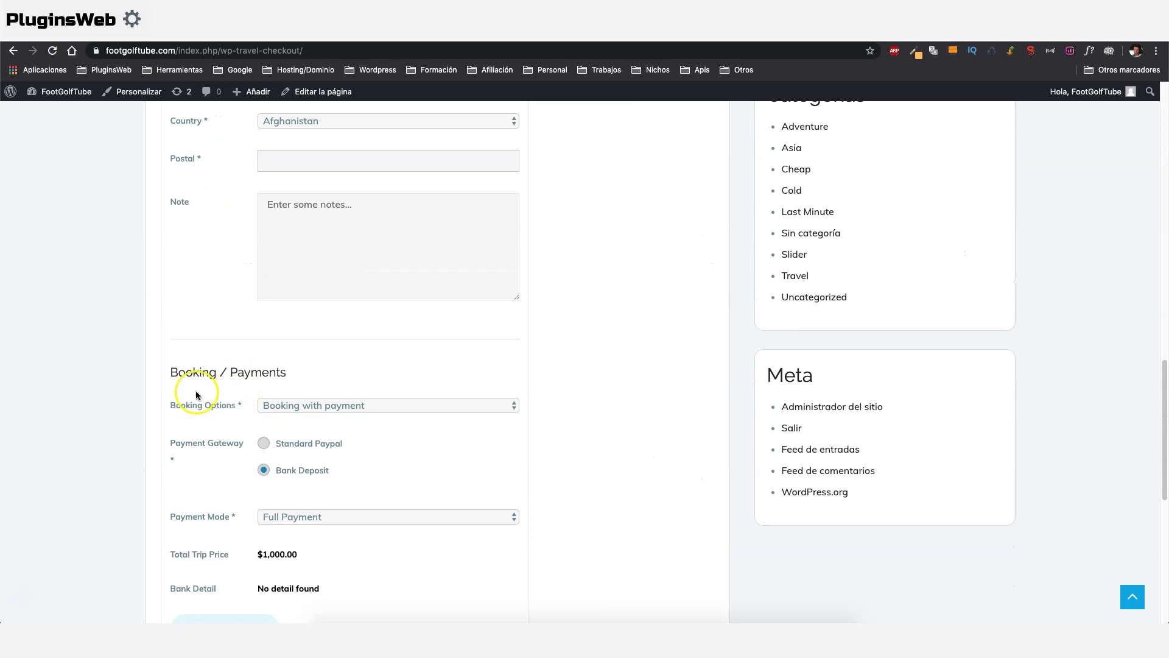
pyautogui.scroll(-3, 243, 390)
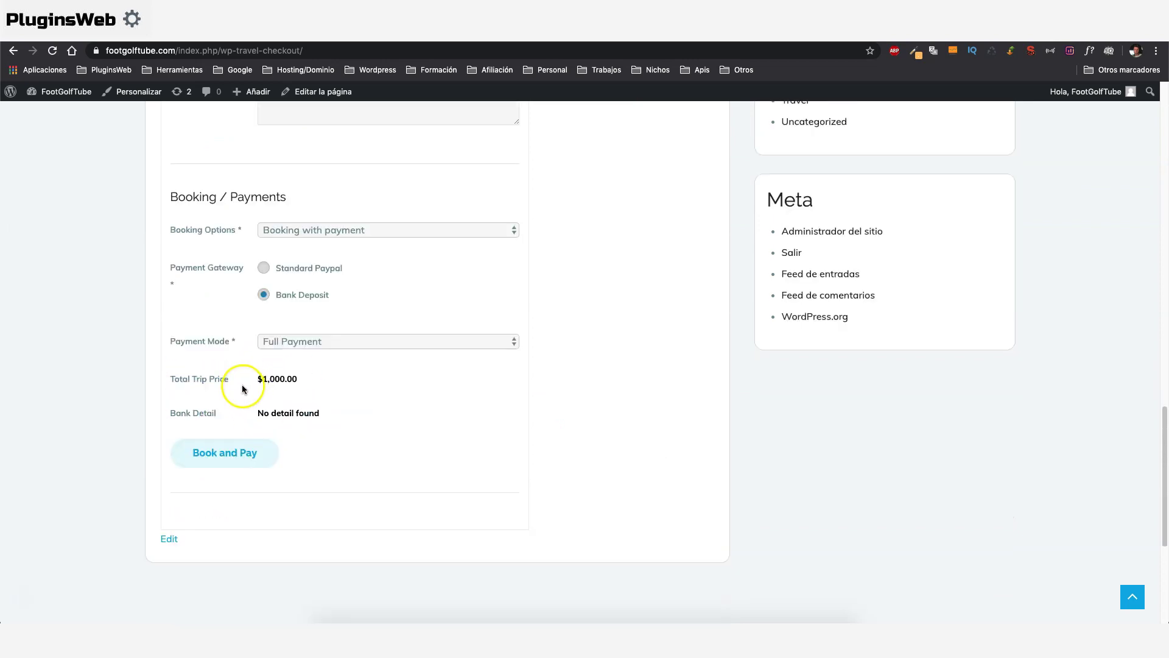
pyautogui.click(263, 268)
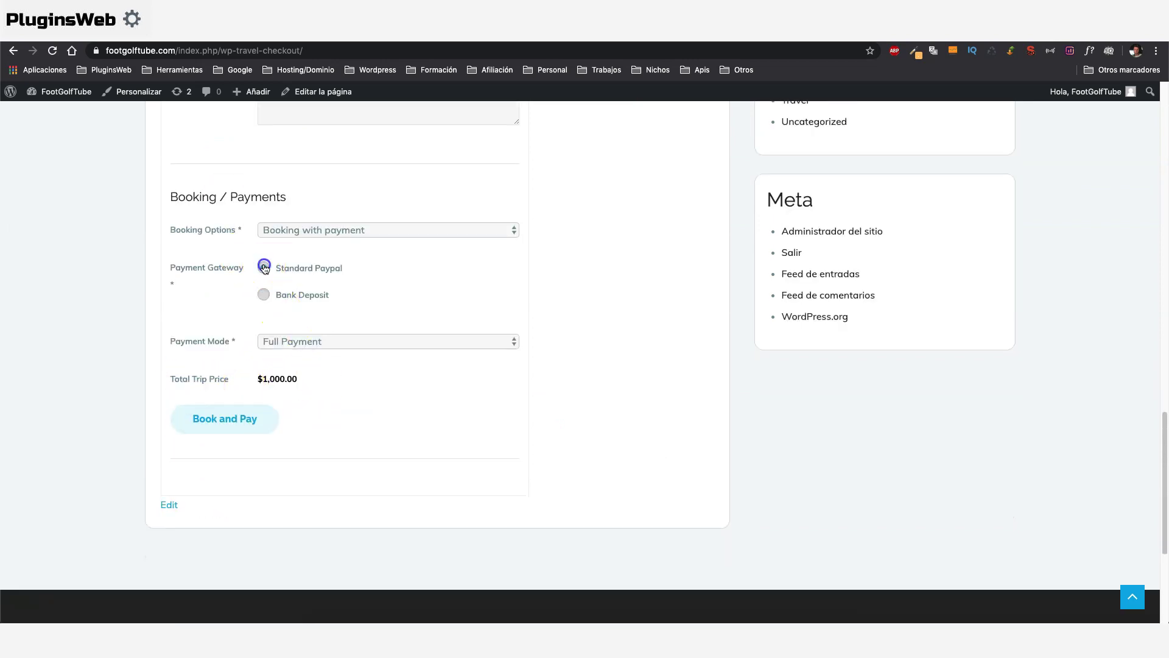
pyautogui.click(265, 296)
pyautogui.hotkey('shift', 'Tab')
pyautogui.click(338, 231)
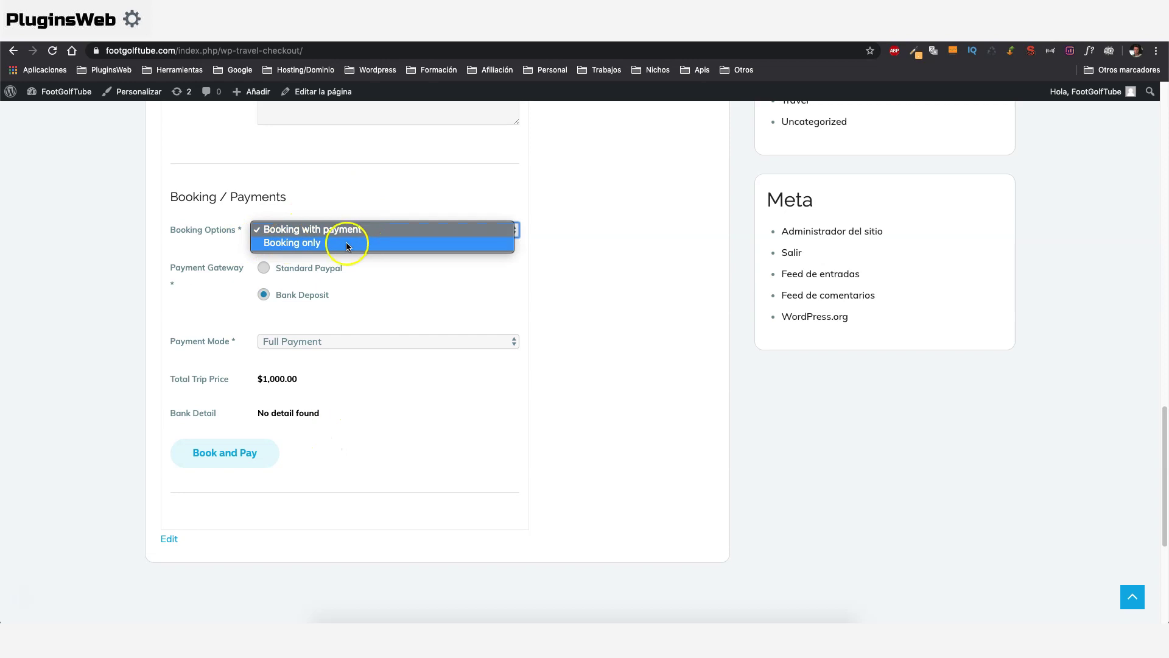
pyautogui.click(400, 308)
# Set the checkout payment mode to Partial Payment and review the order amounts before returning to the WP Travel Payment settings.
pyautogui.click(354, 343)
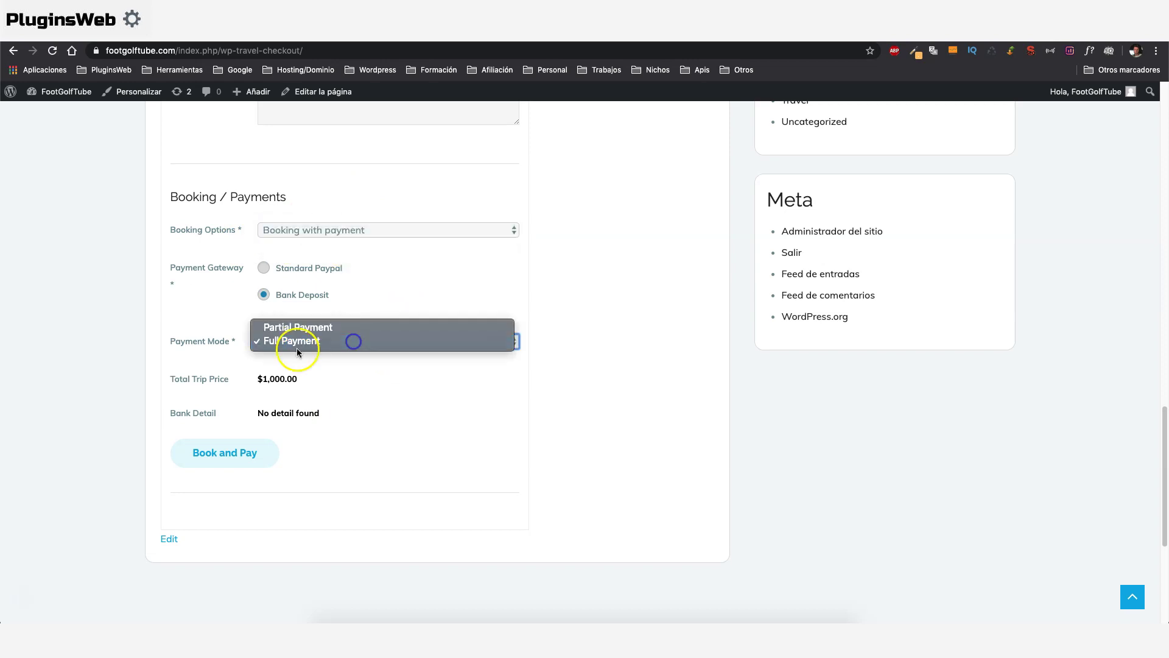
pyautogui.click(303, 329)
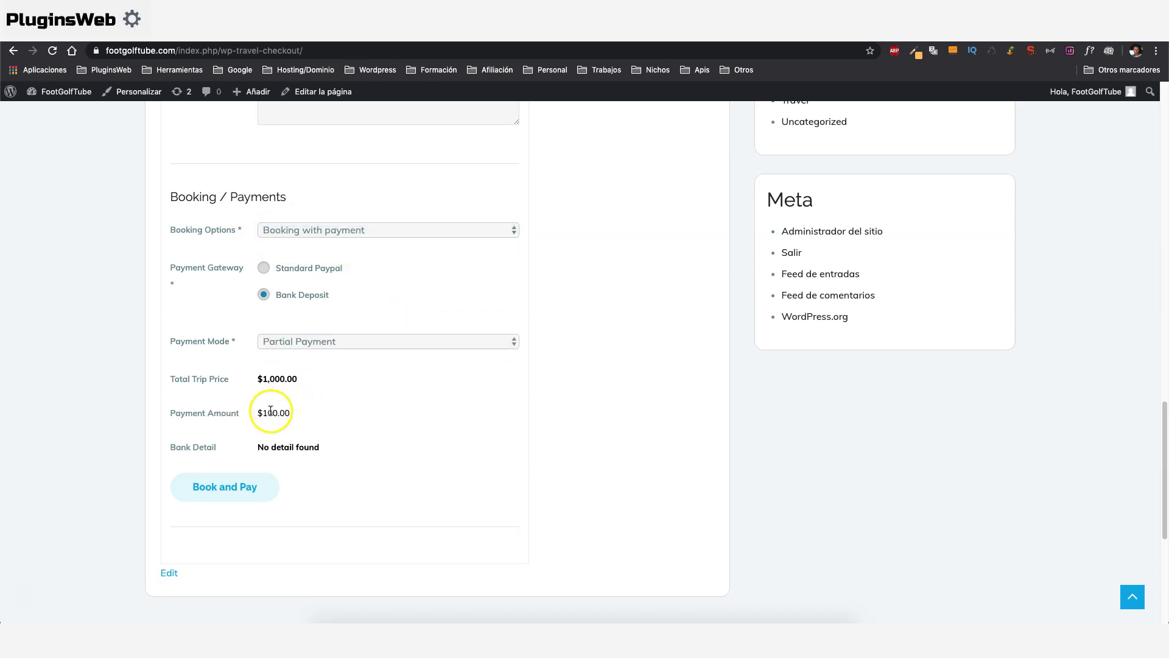
pyautogui.scroll(-3, 321, 426)
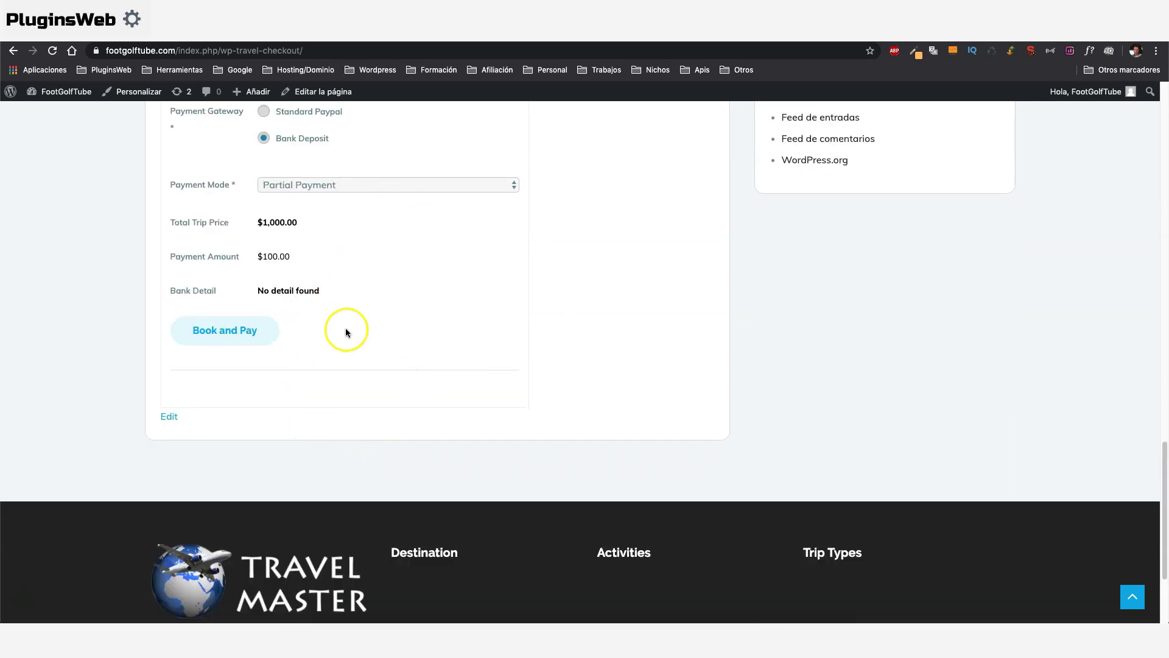
pyautogui.scroll(7, 344, 332)
pyautogui.scroll(10, 345, 329)
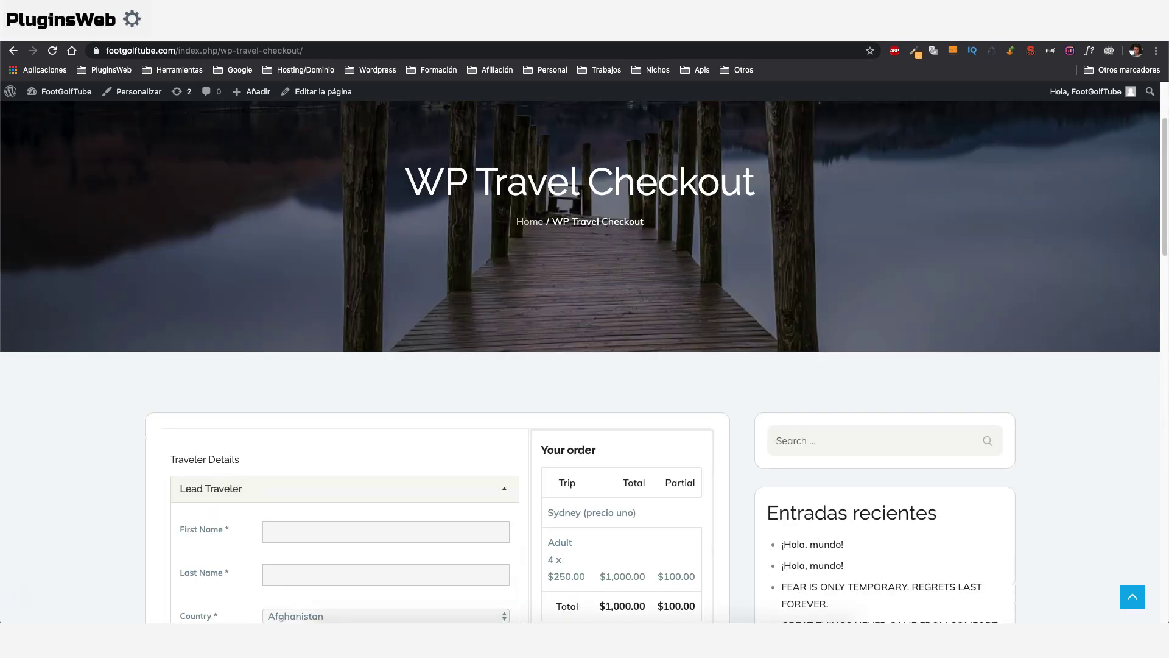
pyautogui.hotkey('ctrl', 'Tab')
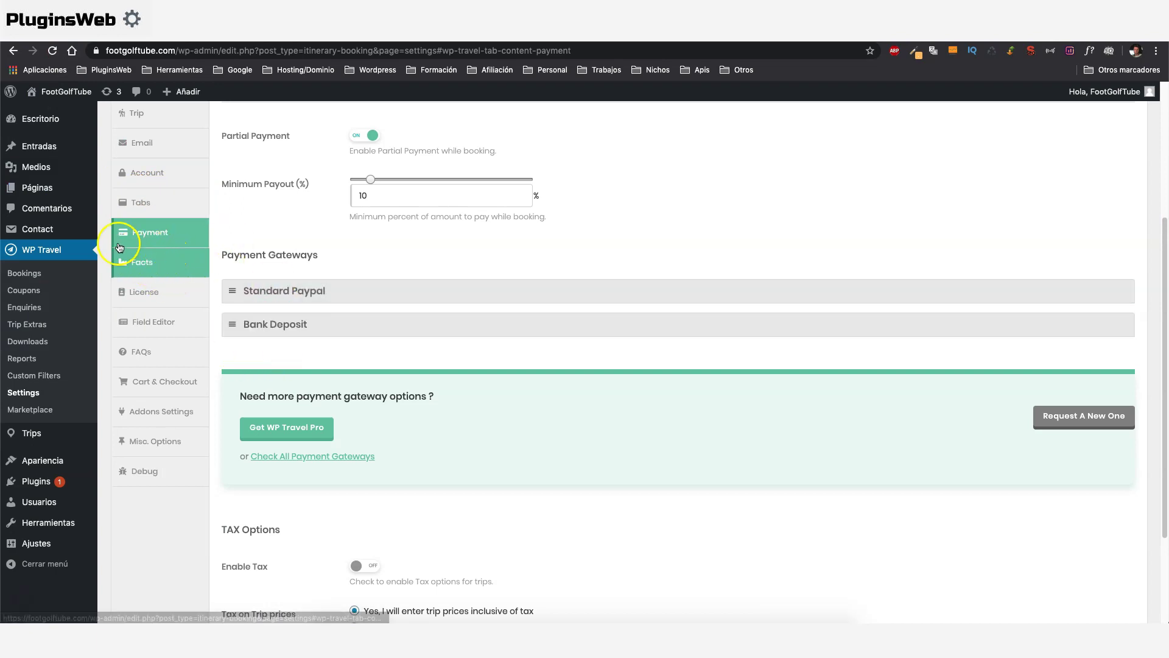
# Open the global Tabs settings and examine the default titles, custom titles and display options of the trip tabs.
pyautogui.scroll(1, 140, 246)
pyautogui.click(139, 246)
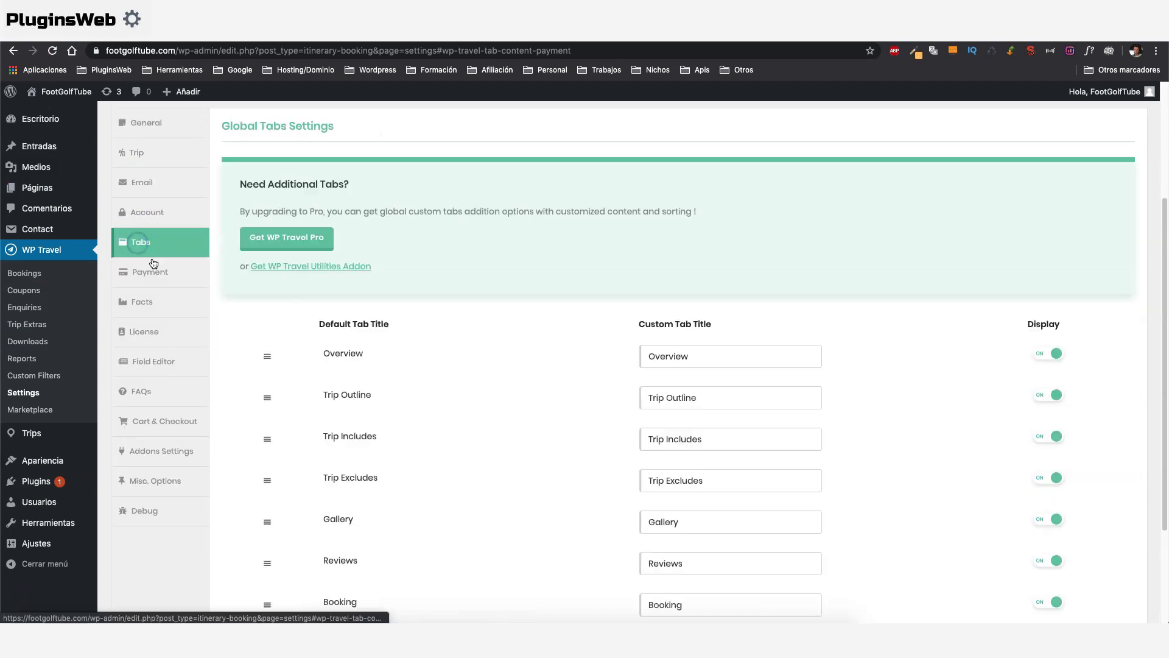
pyautogui.scroll(-1, 371, 405)
pyautogui.scroll(-2, 761, 413)
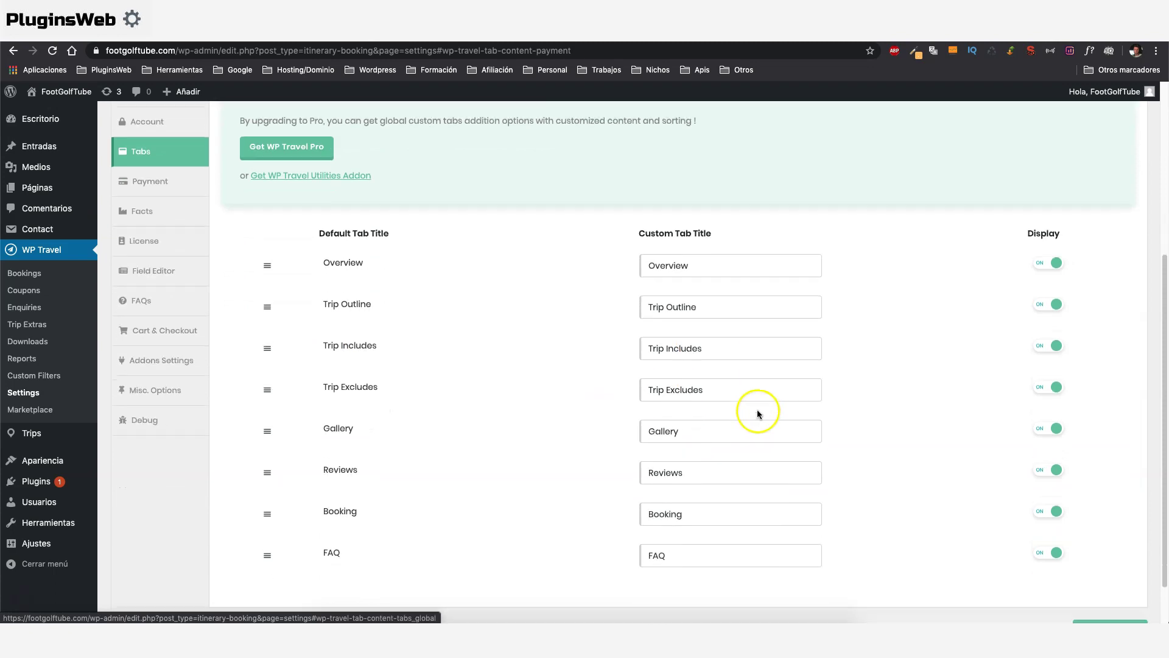
pyautogui.scroll(-2, 633, 346)
pyautogui.scroll(5, 334, 394)
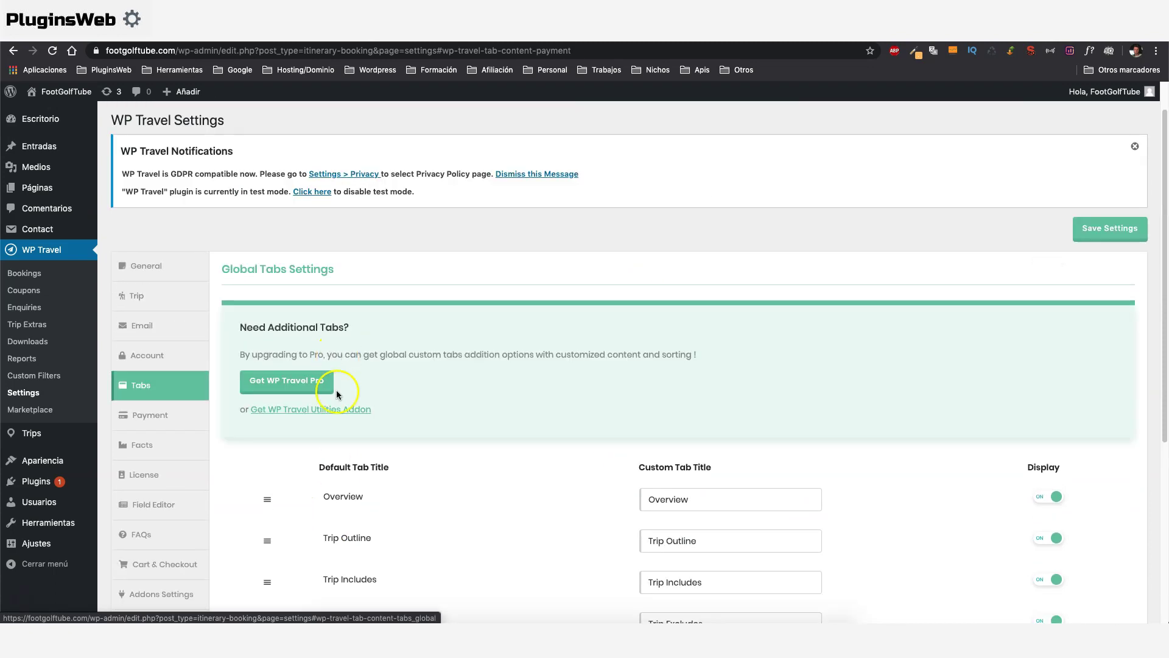
pyautogui.scroll(-5, 338, 386)
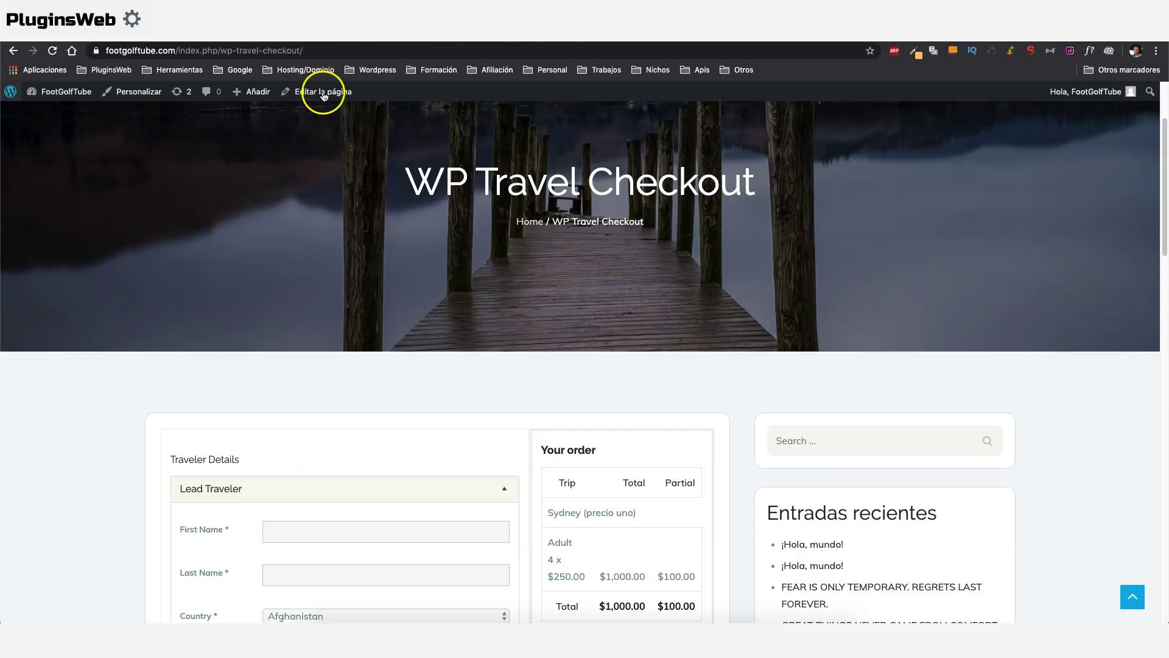
# Look over the WP Travel Checkout page on the front end and go back to the site's home page.
pyautogui.scroll(-3, 347, 260)
pyautogui.scroll(5, 360, 183)
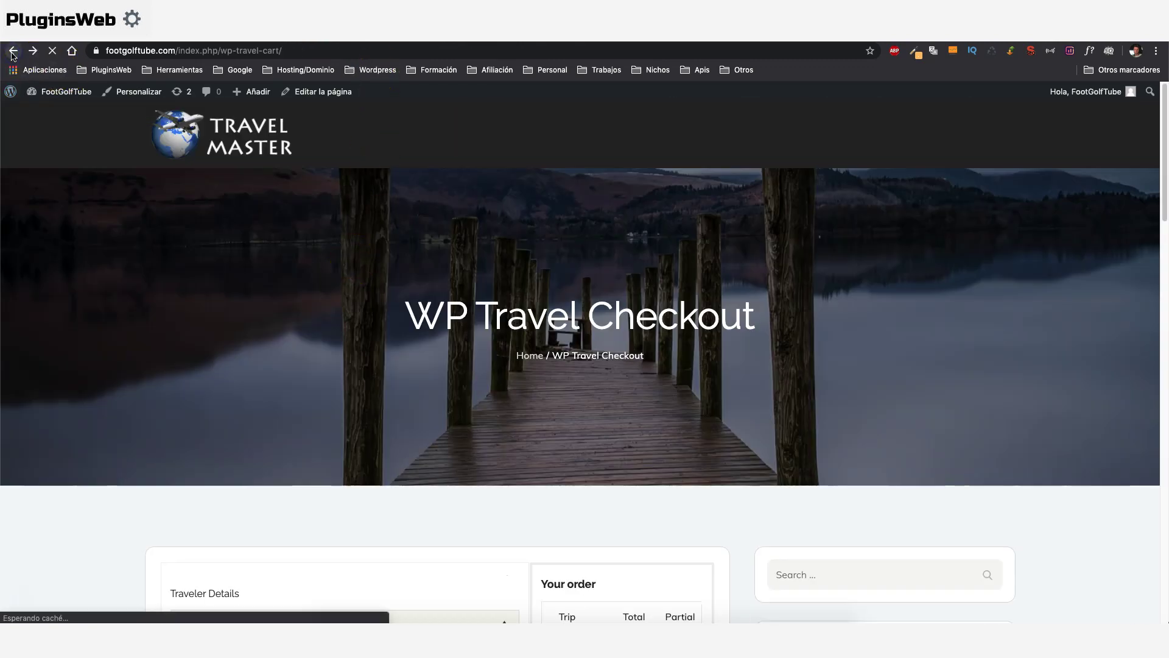
pyautogui.click(225, 235)
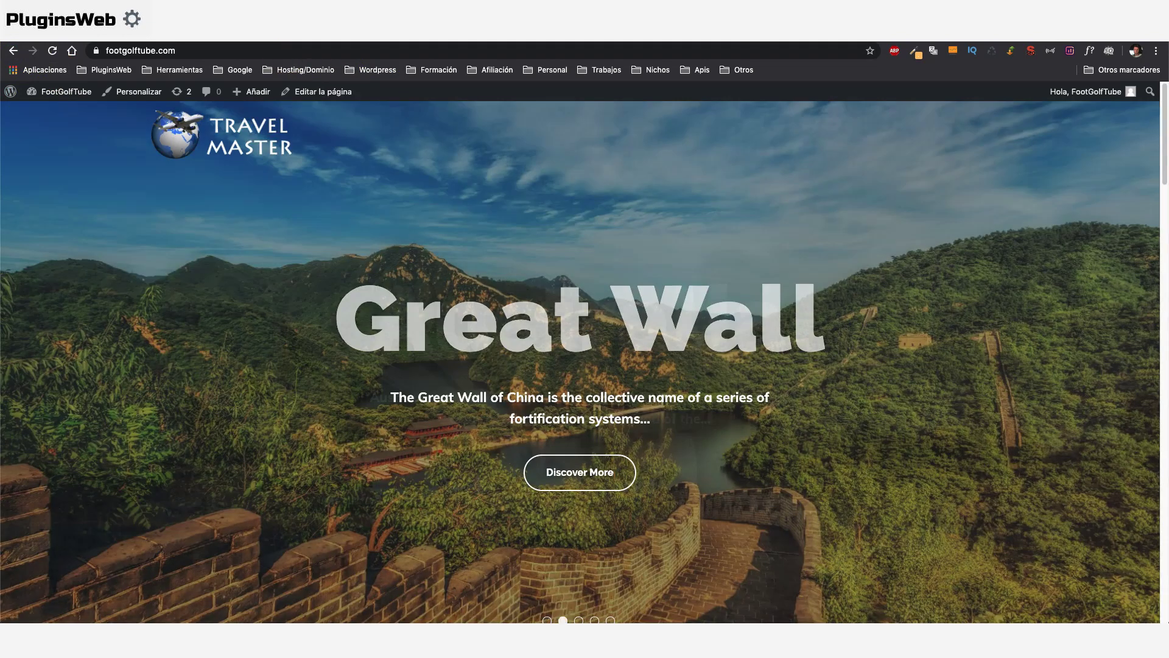
# Return to the global Tabs settings and try reordering the Trip Outline and Trip Includes tabs.
pyautogui.click(456, 274)
pyautogui.click(268, 254)
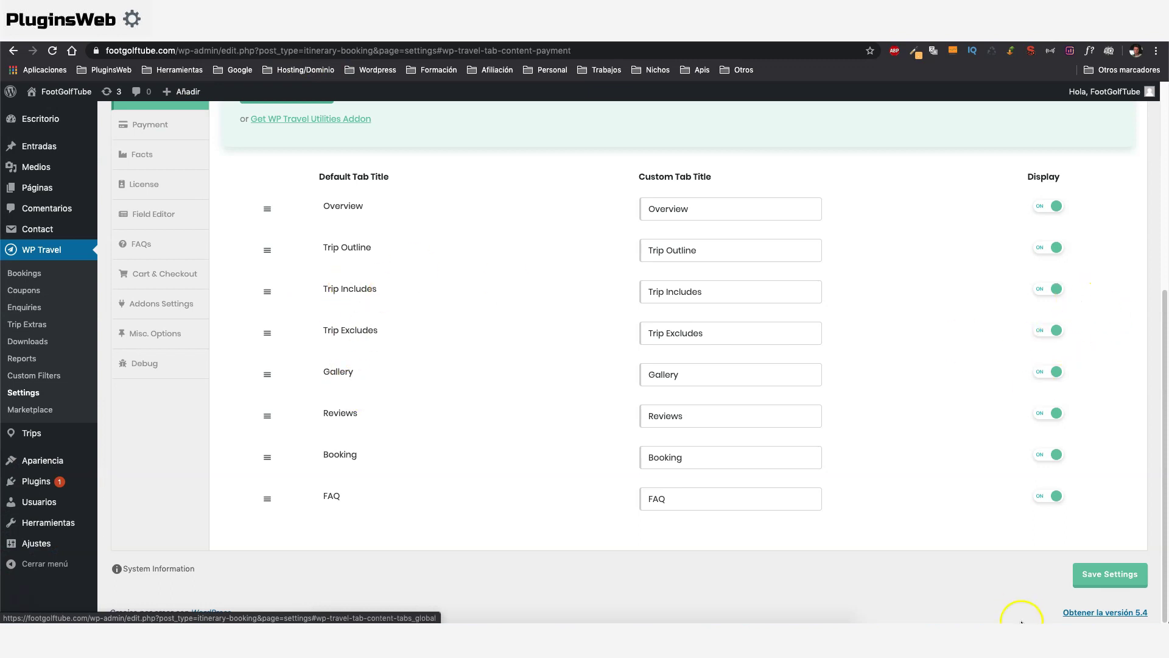
pyautogui.moveTo(268, 292)
pyautogui.mouseDown()
pyautogui.moveTo(261, 235)
pyautogui.moveTo(275, 301)
pyautogui.mouseUp()
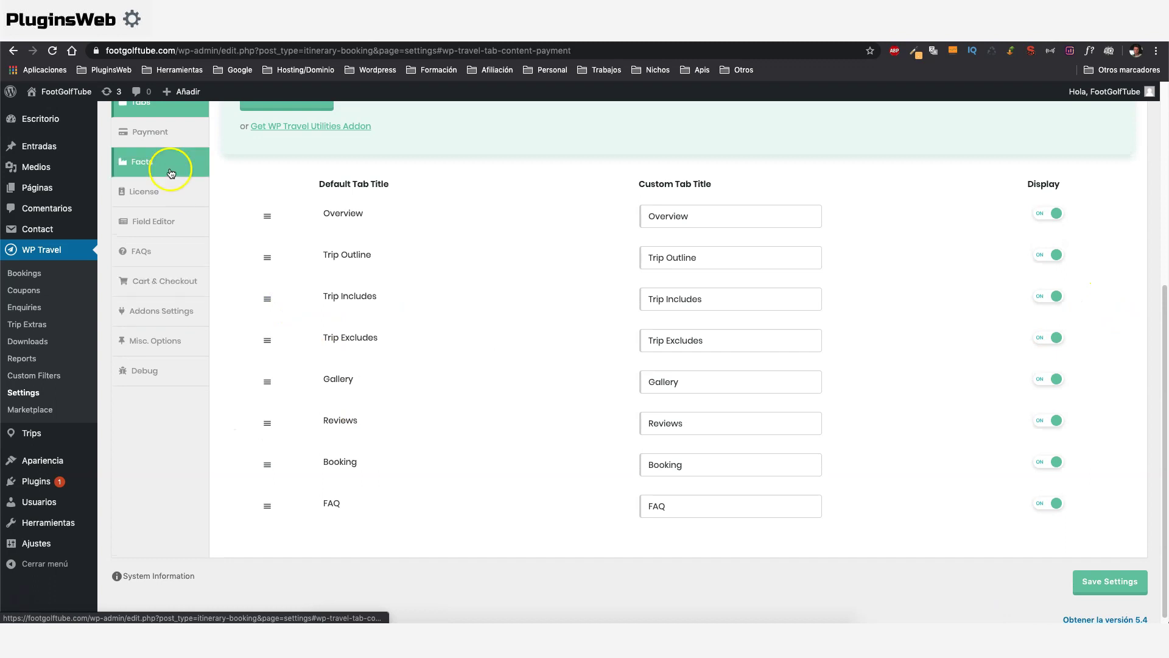
# Review the Field Editor, FAQs, Cart & Checkout and remaining WP Travel settings sections through Misc. Options.
pyautogui.click(163, 220)
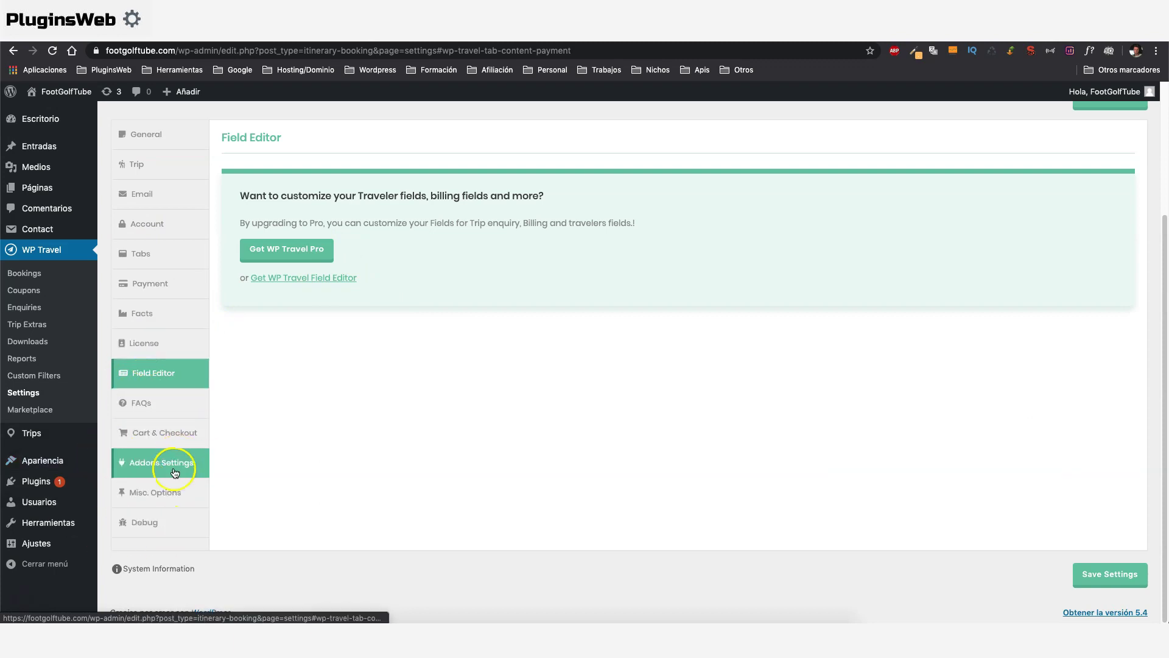
pyautogui.click(151, 410)
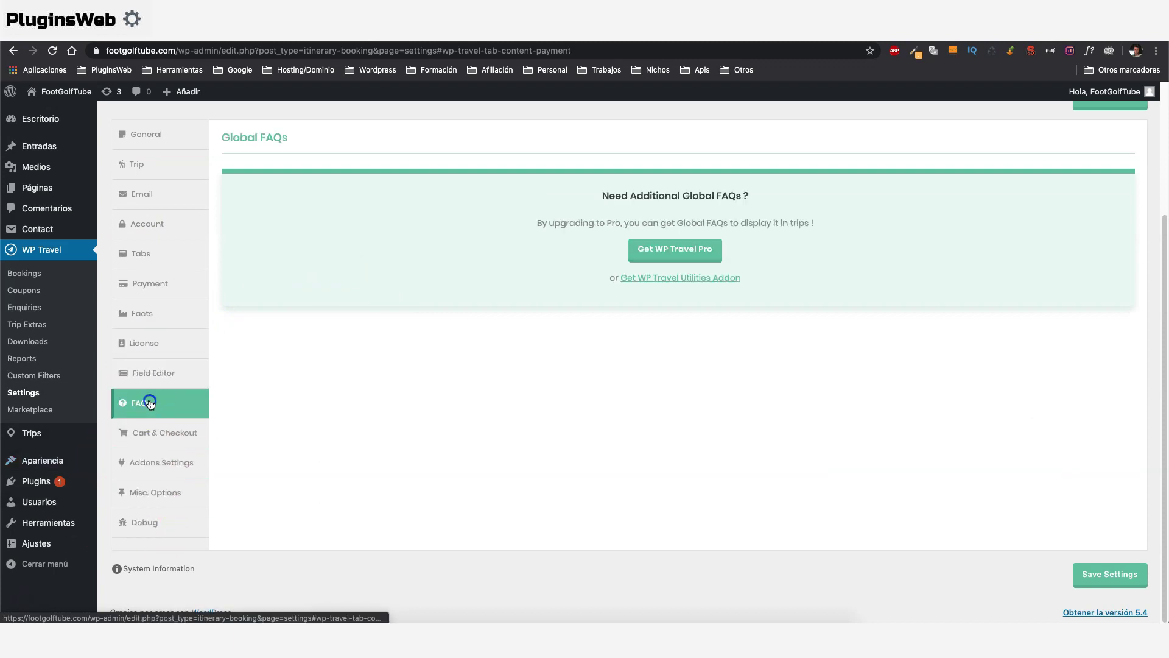
pyautogui.click(143, 438)
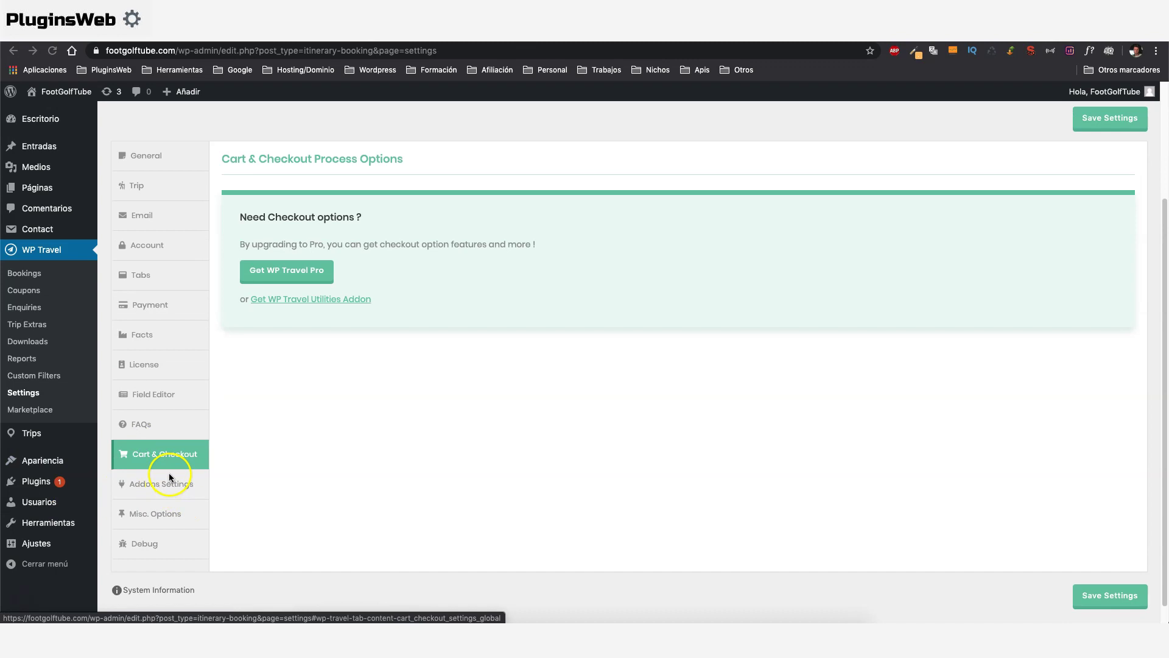
pyautogui.click(170, 475)
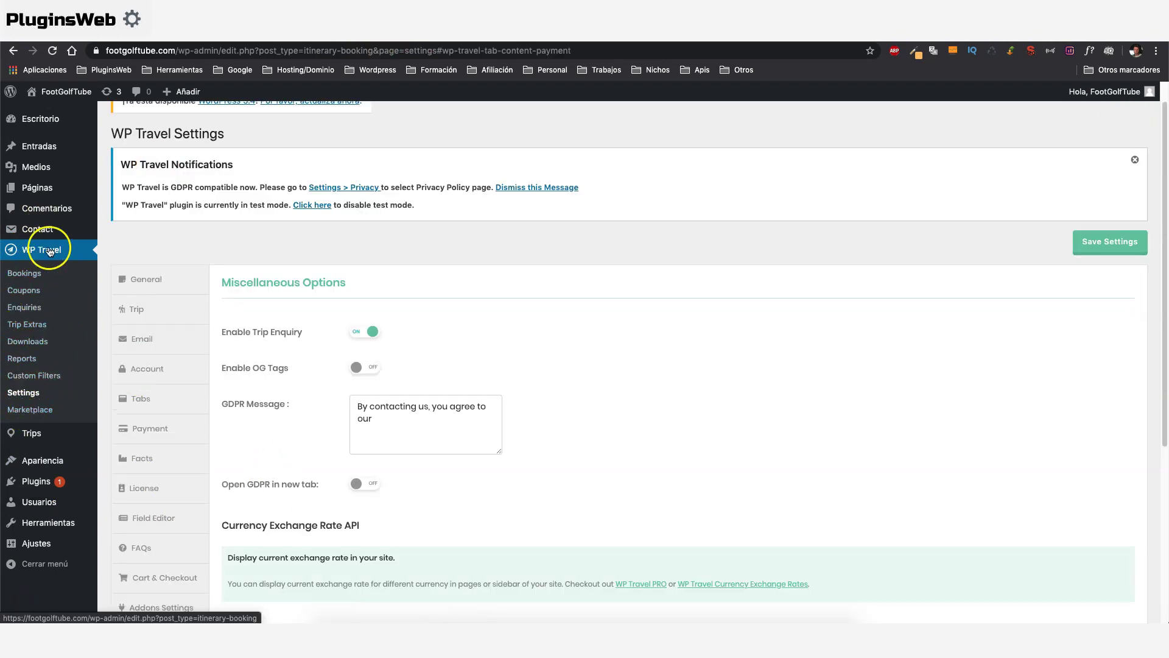
# Open a new enquiry form and examine its Trip choices and the Full Name, Email and Enquiry Message fields.
pyautogui.click(17, 309)
pyautogui.click(18, 310)
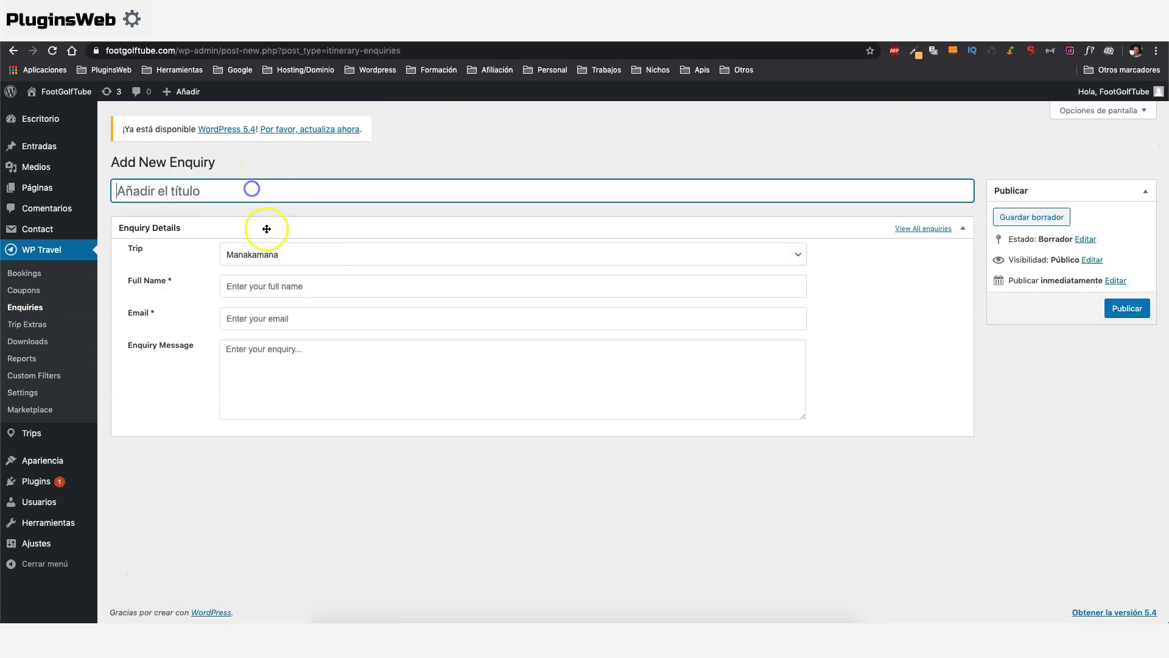
pyautogui.click(288, 256)
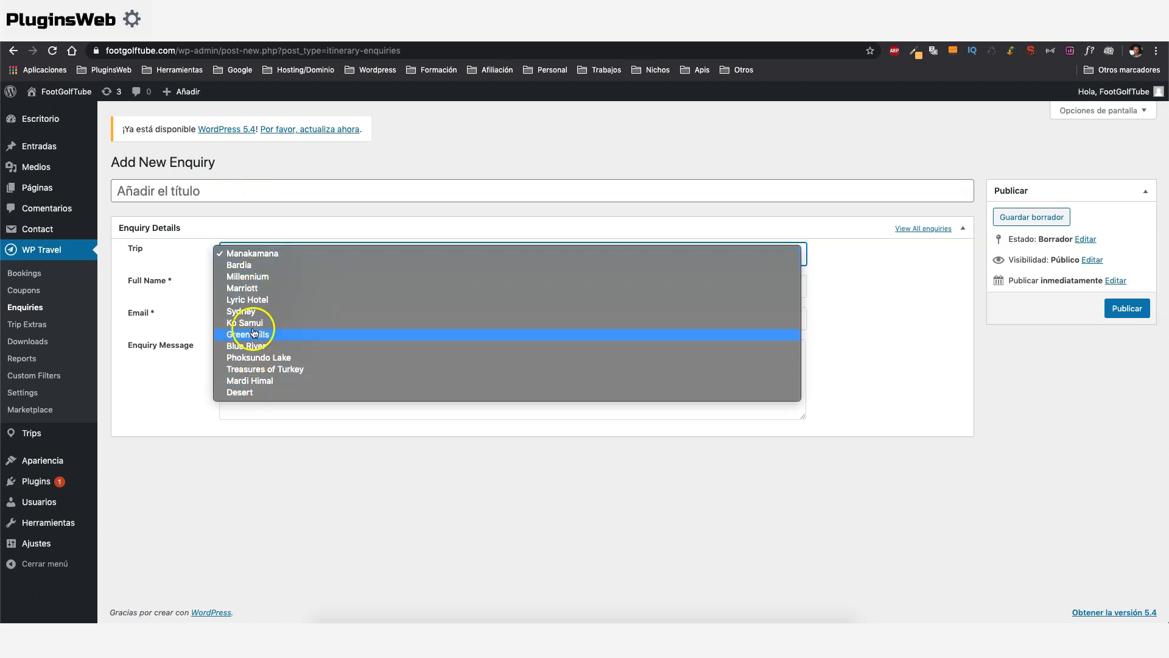
pyautogui.click(182, 240)
pyautogui.click(272, 285)
pyautogui.click(267, 318)
pyautogui.click(274, 353)
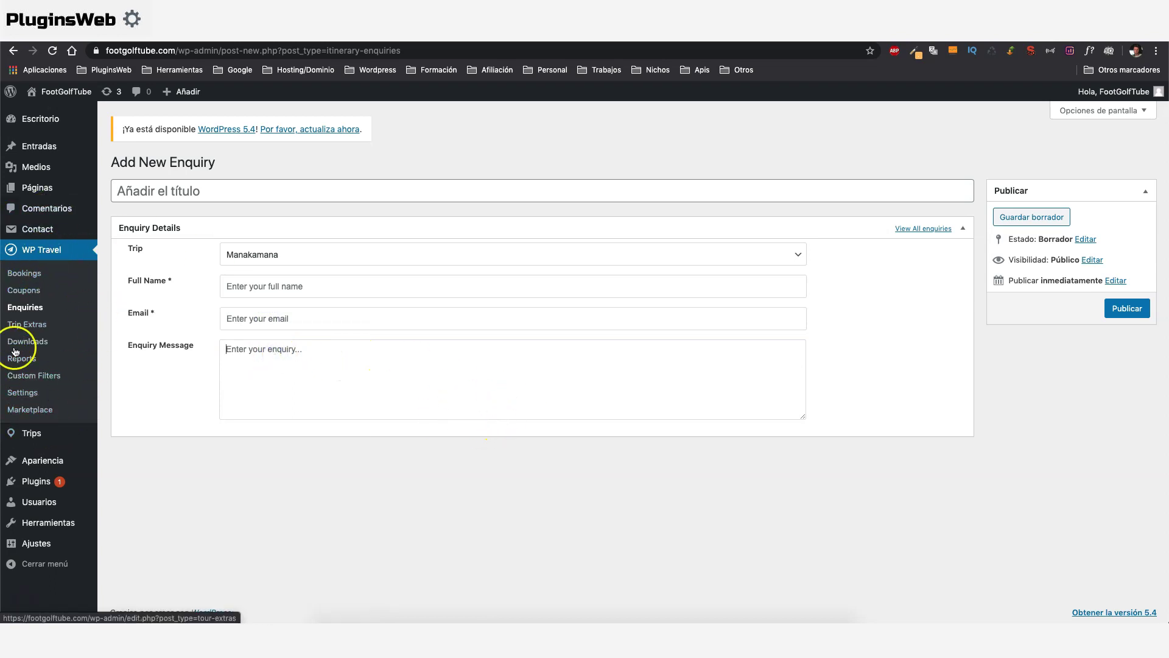
# Review the trip classification pages: Trip Types, Destinations, Keywords and Activities.
pyautogui.moveTo(20, 437)
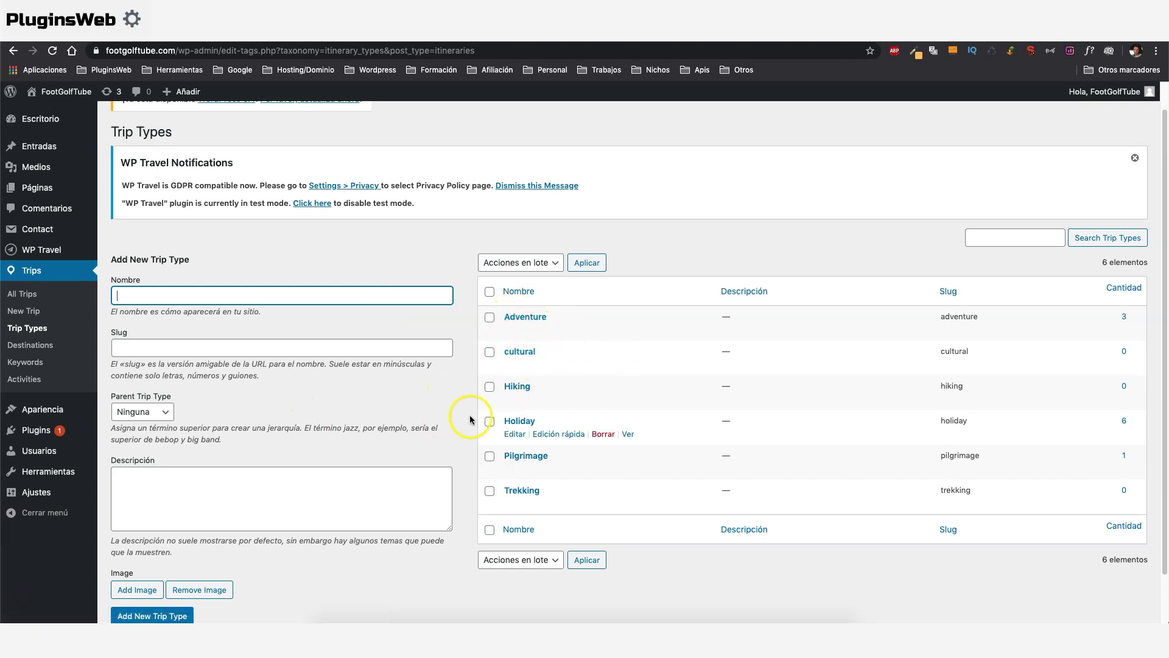
pyautogui.click(28, 346)
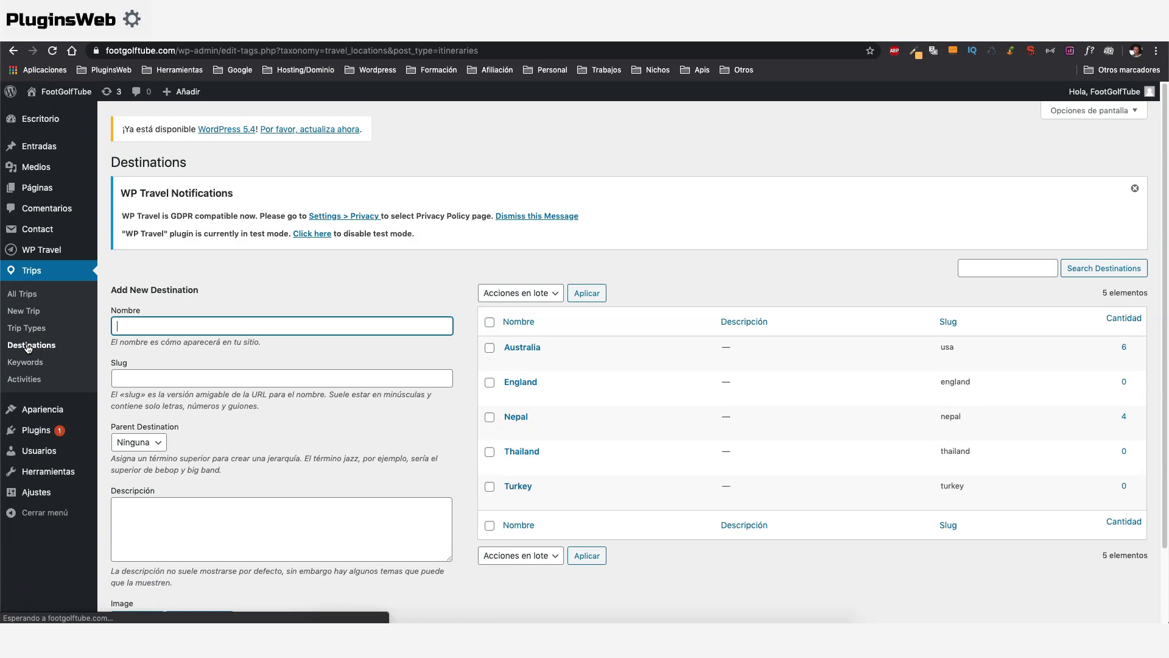
pyautogui.click(24, 365)
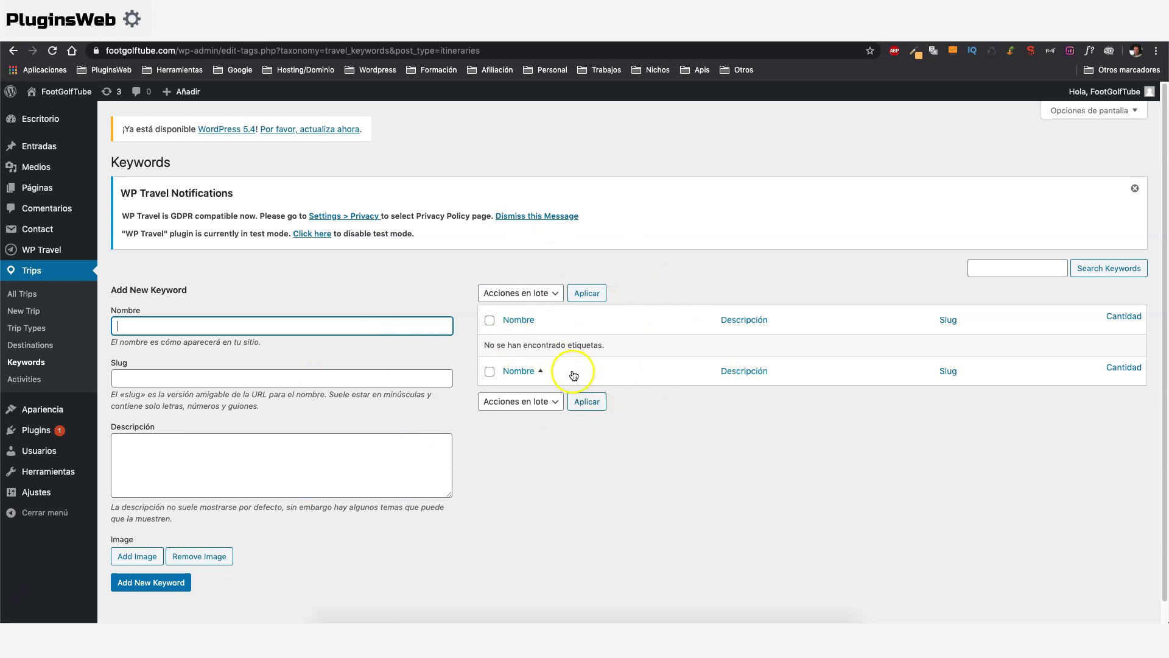
pyautogui.click(22, 380)
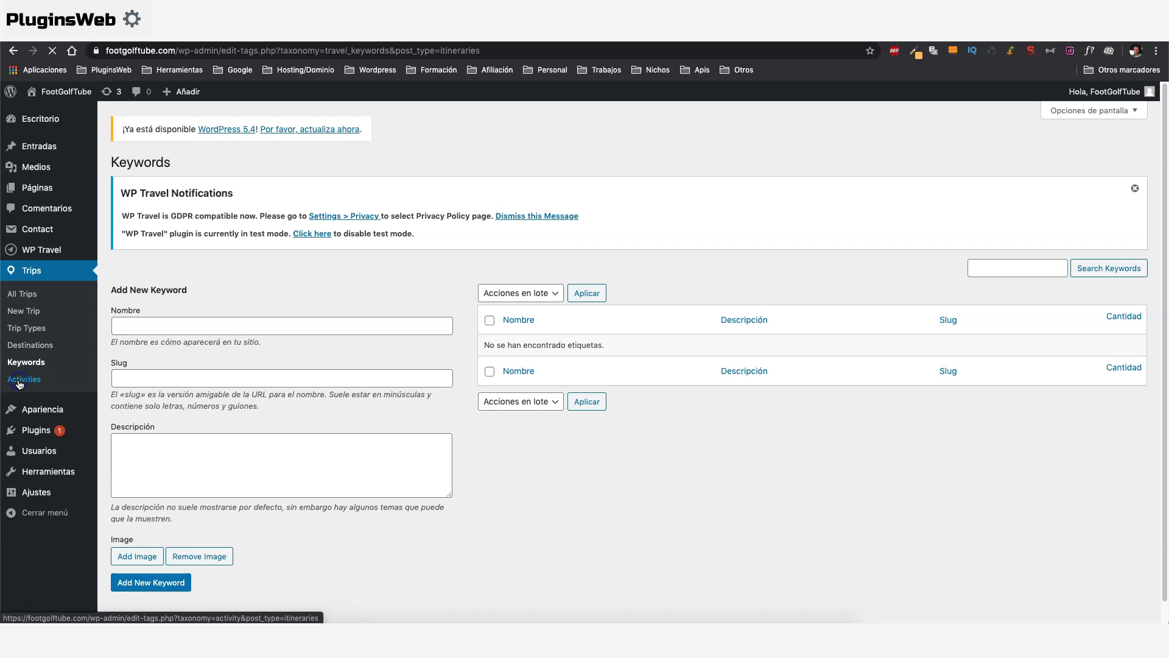
pyautogui.scroll(-2, 560, 431)
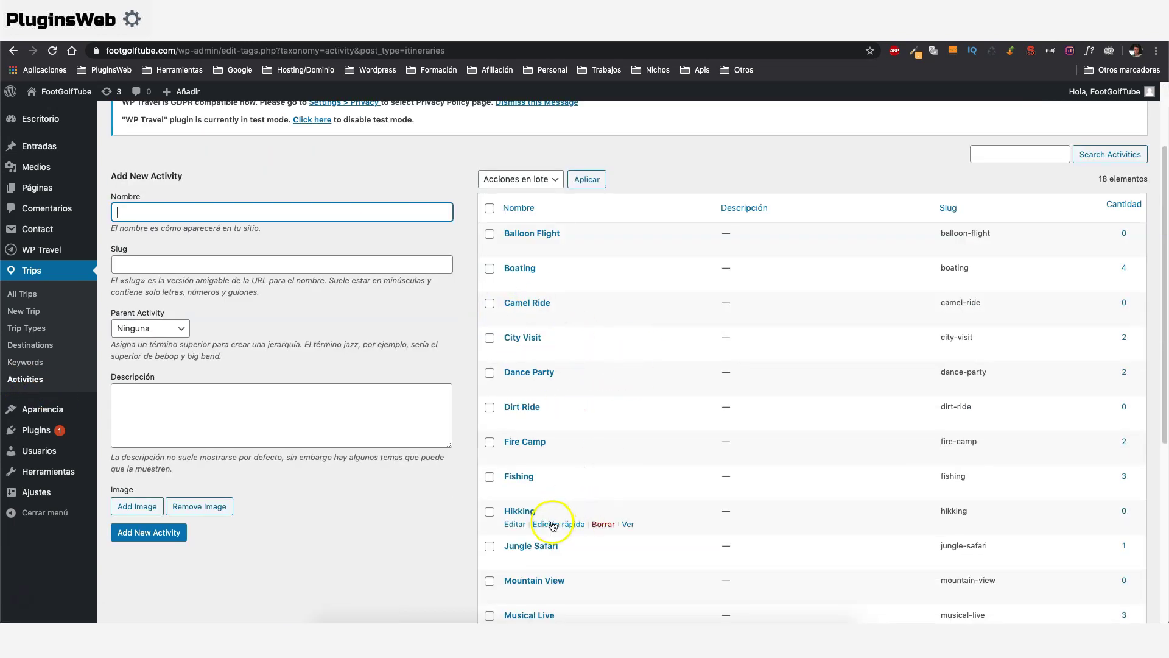